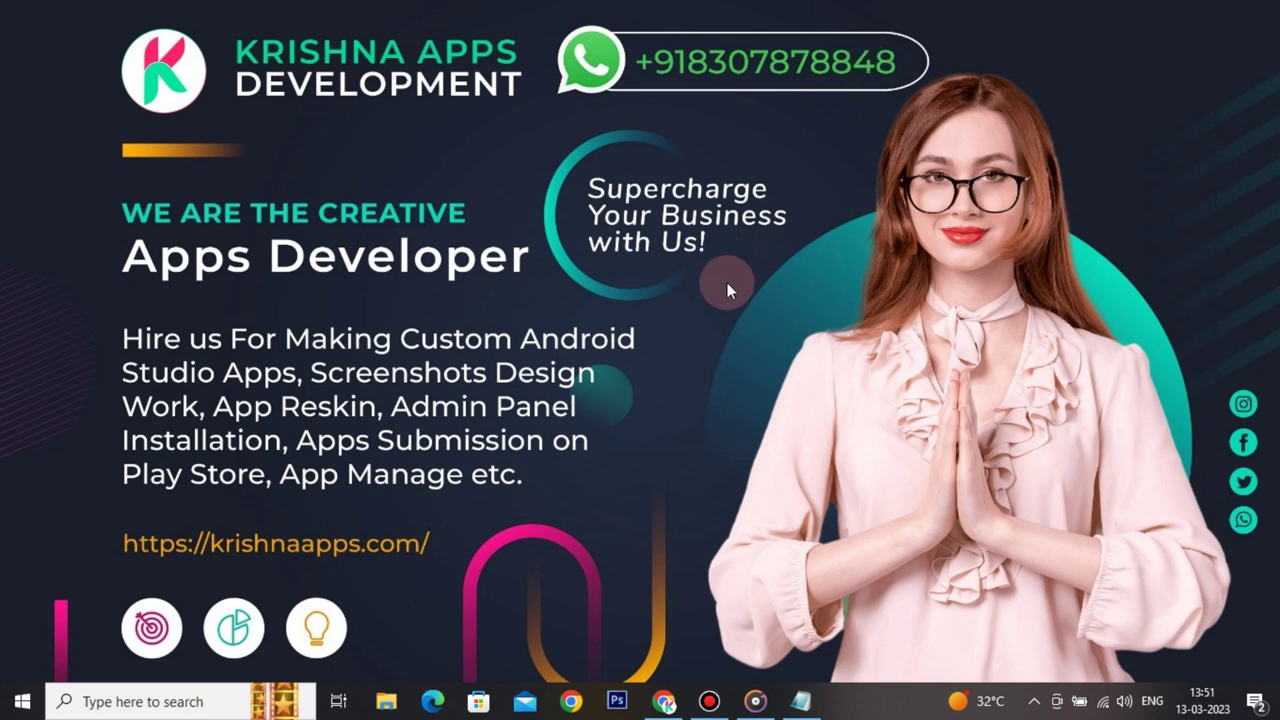
Title the pollfish-api-key note 'How to create Pollfish Account and get Pollfish API Key?' and save it
click(801, 701)
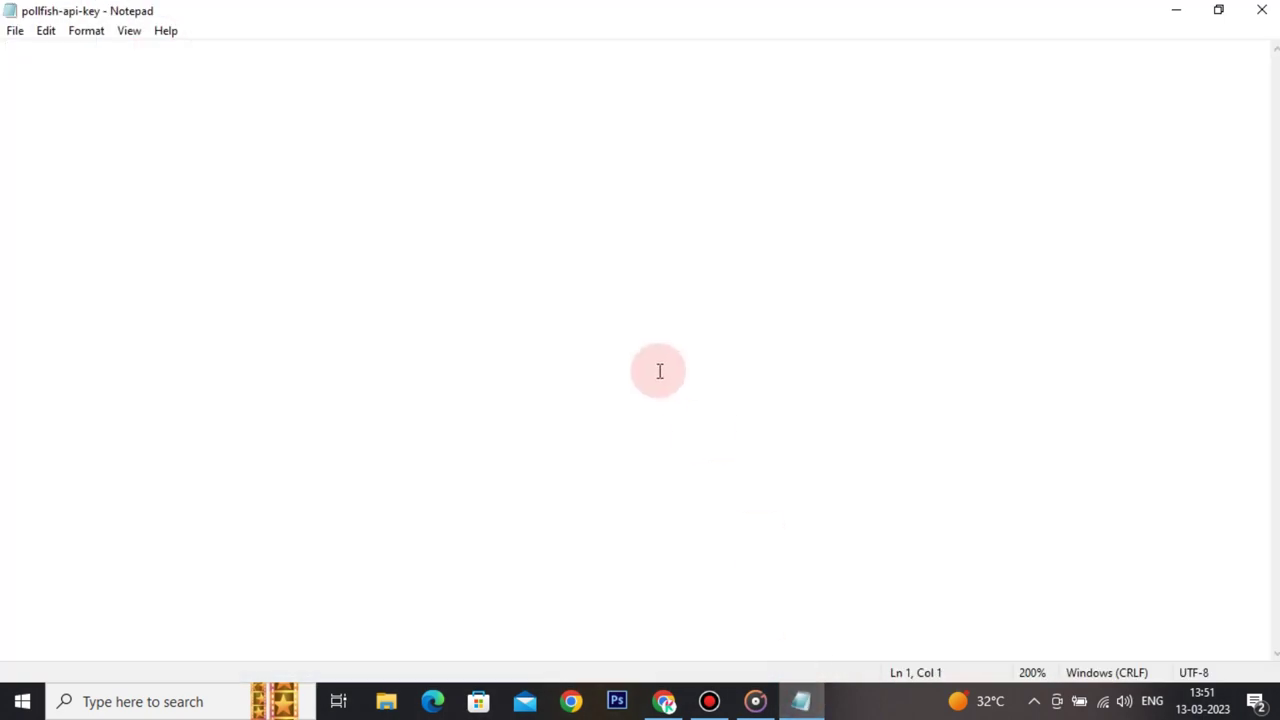
text(How to )
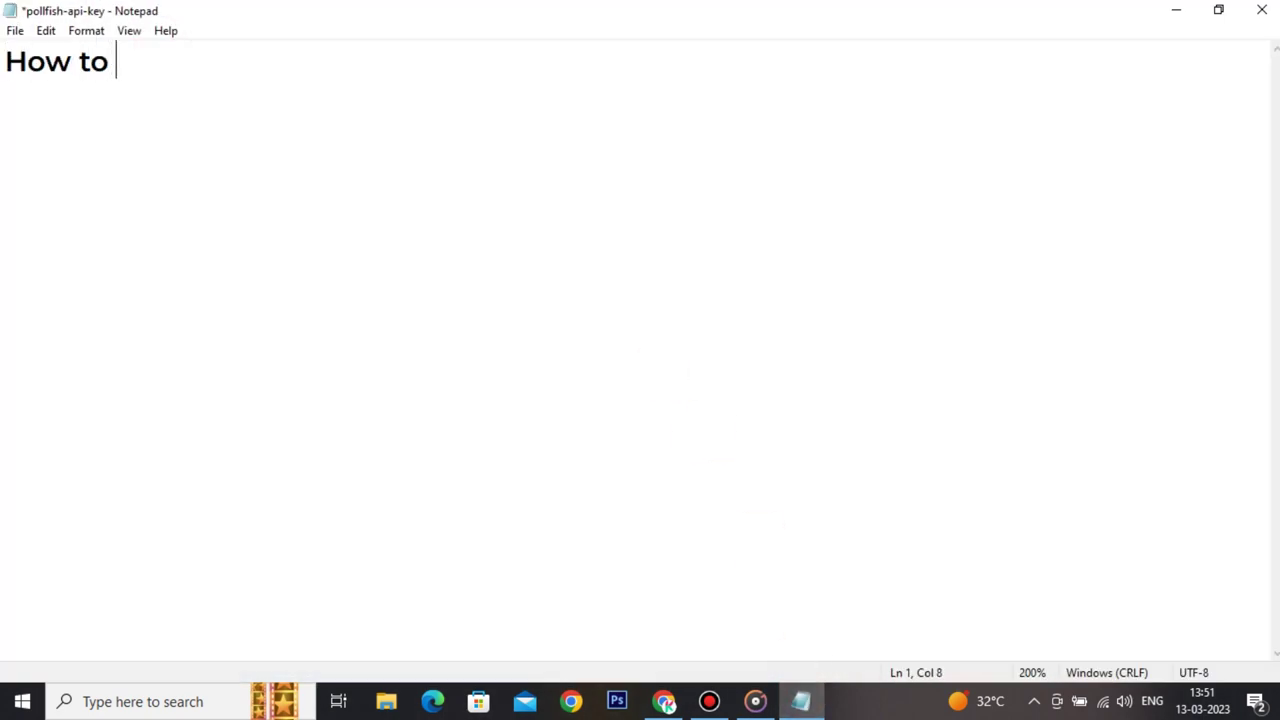
text(get Poll)
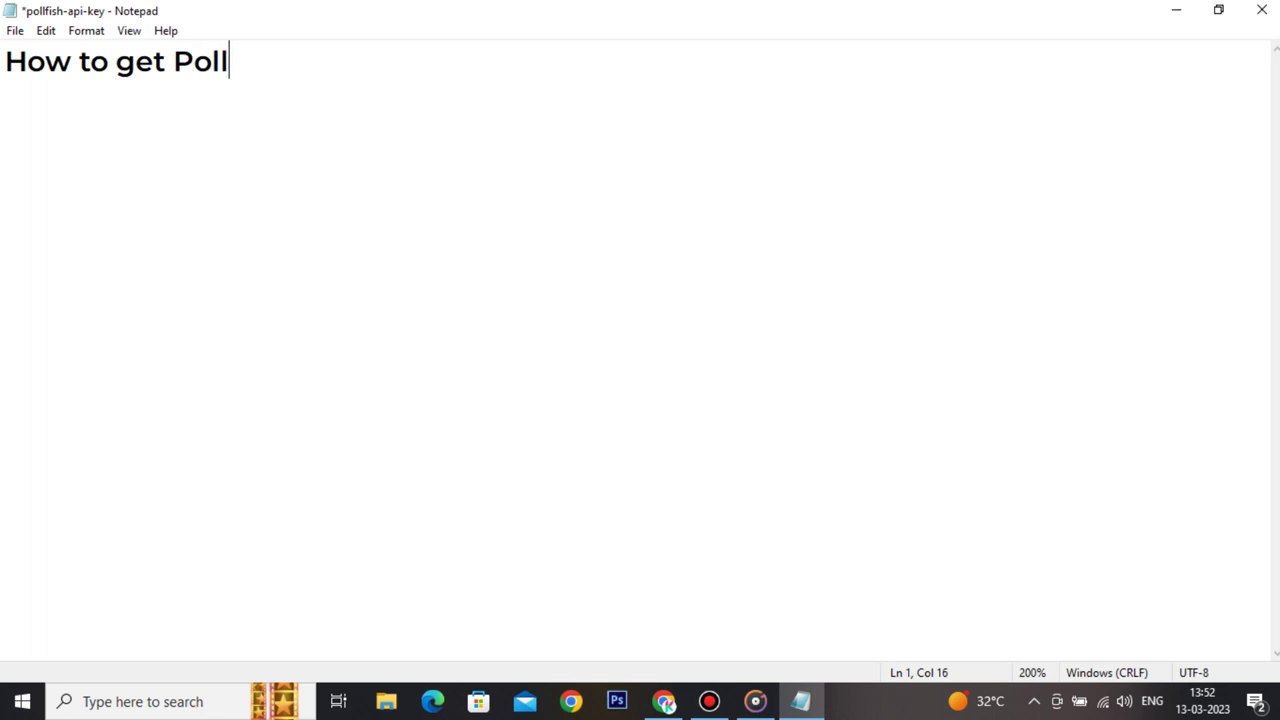
text(fish A)
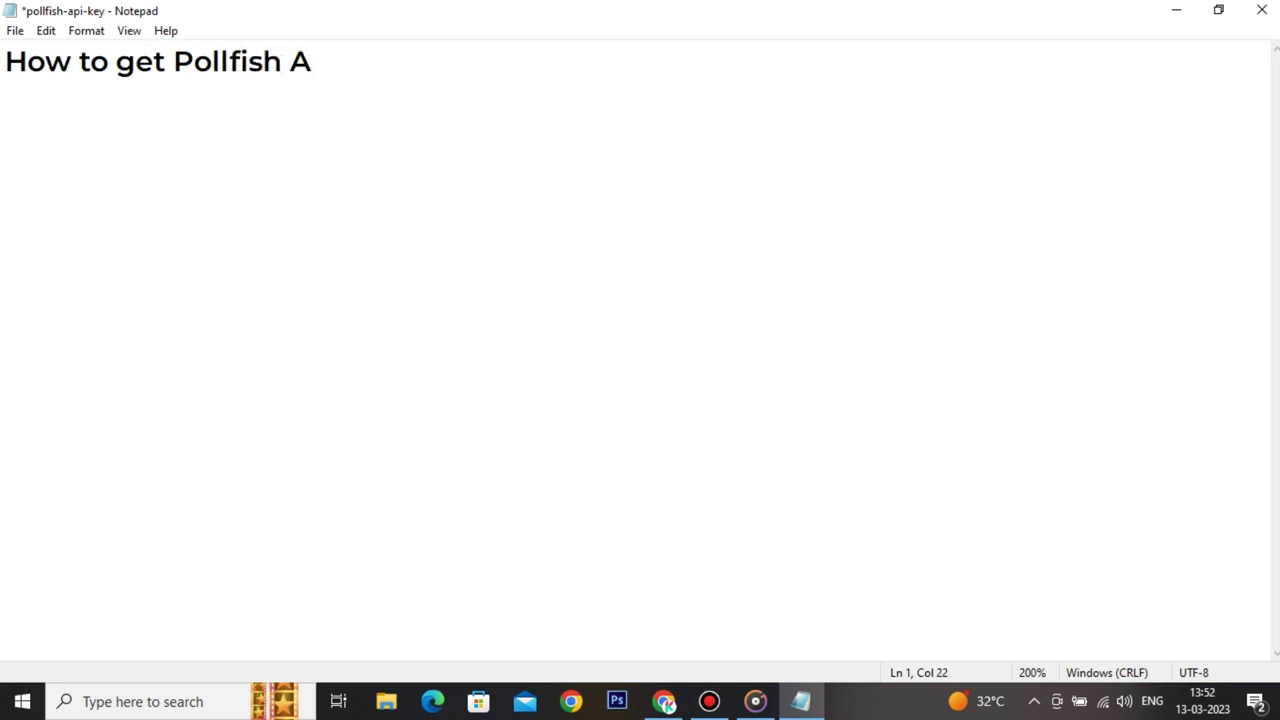
text(PI Key)
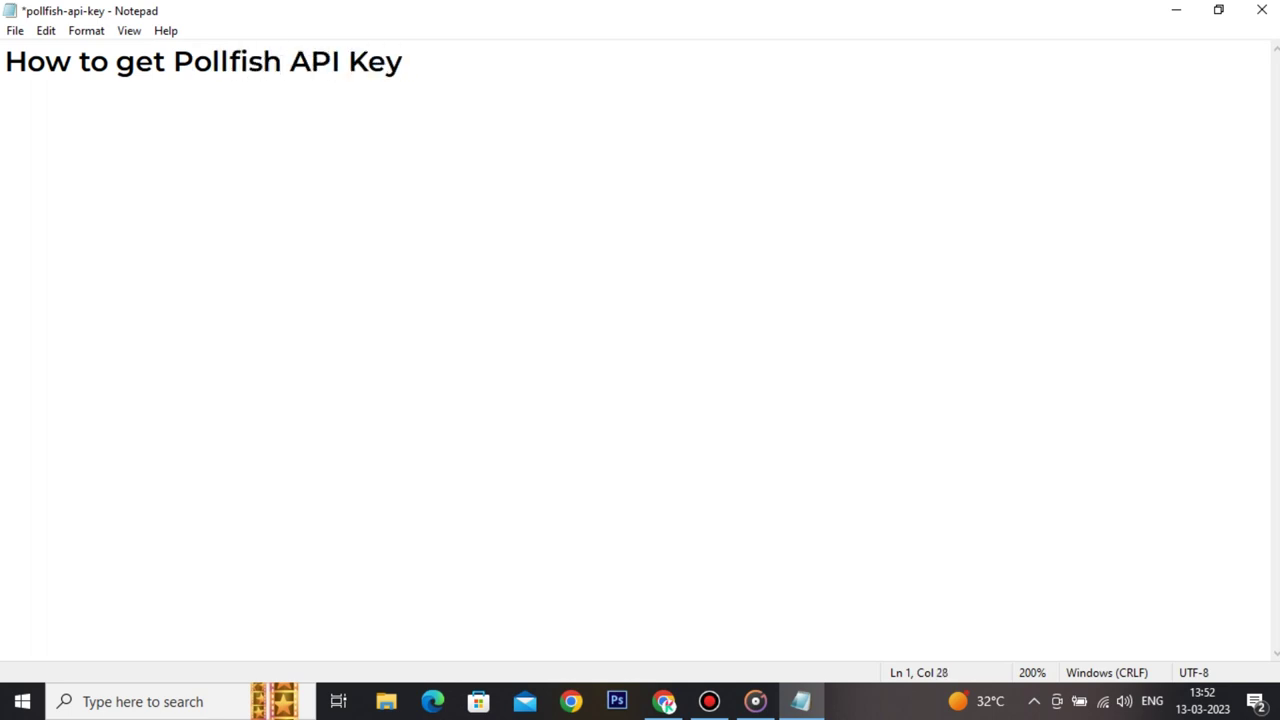
text(?)
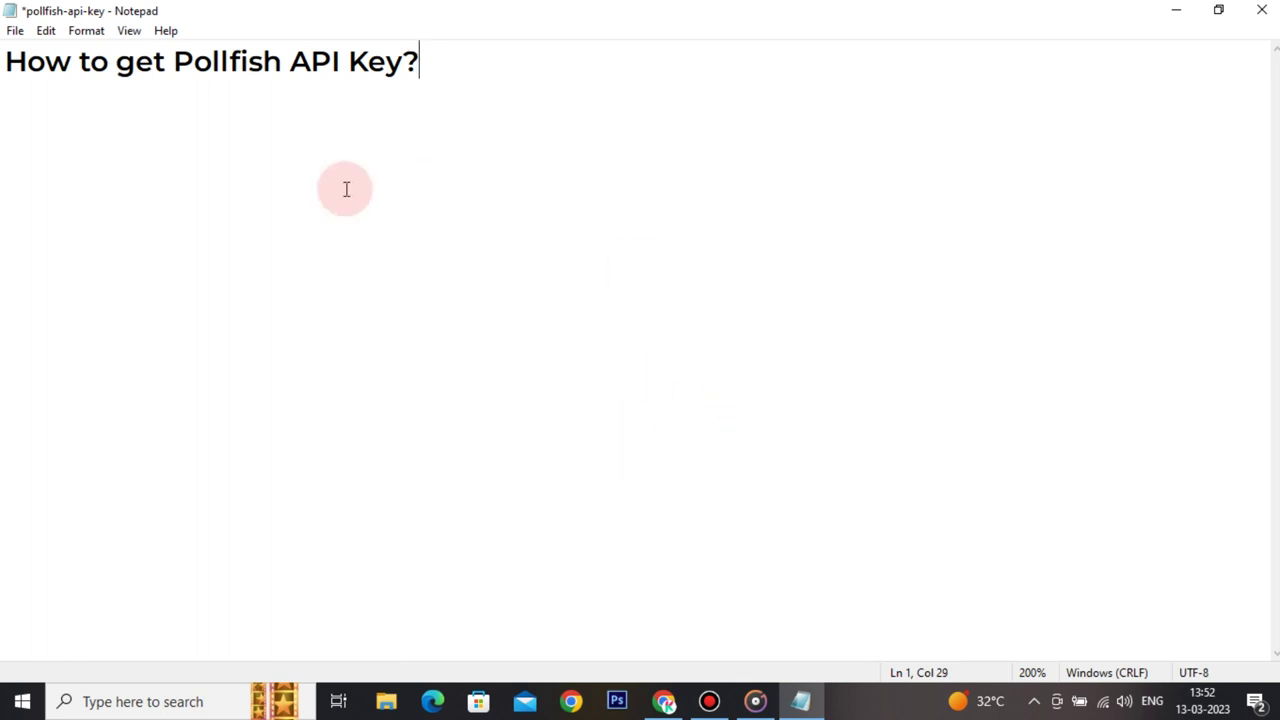
click(116, 64)
text(cr)
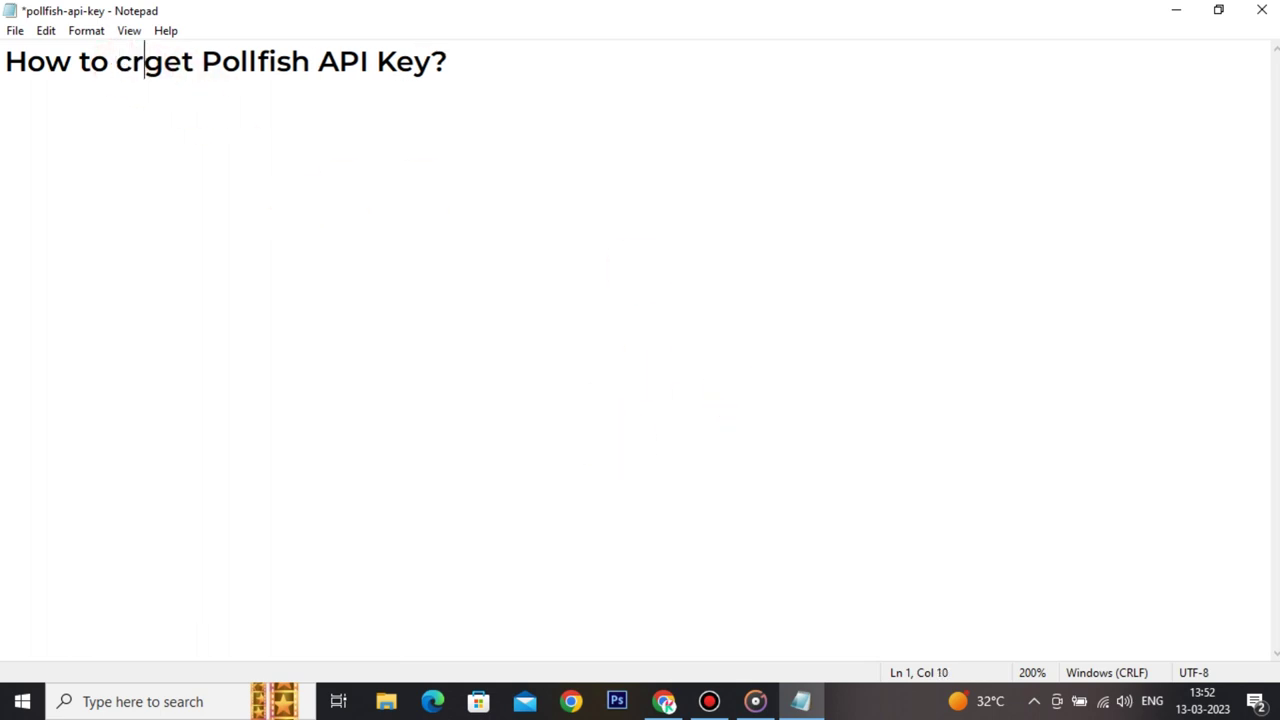
text(eate Pol)
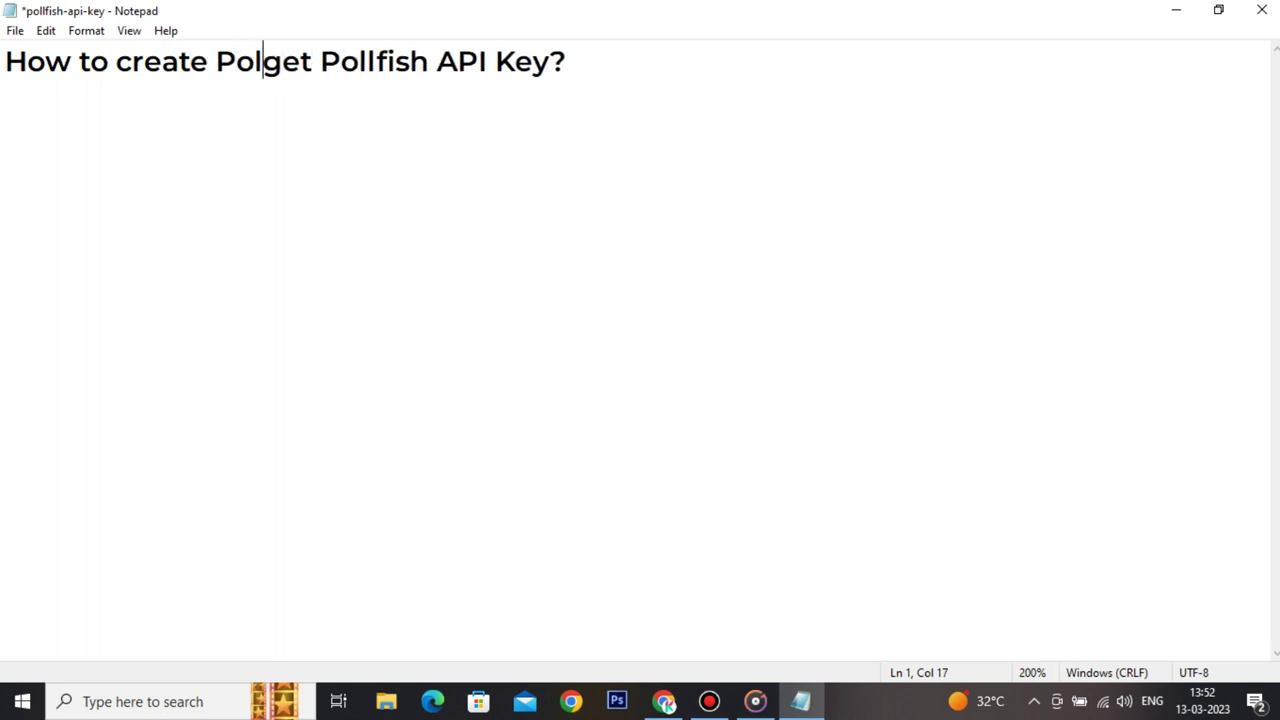
text(lfish A)
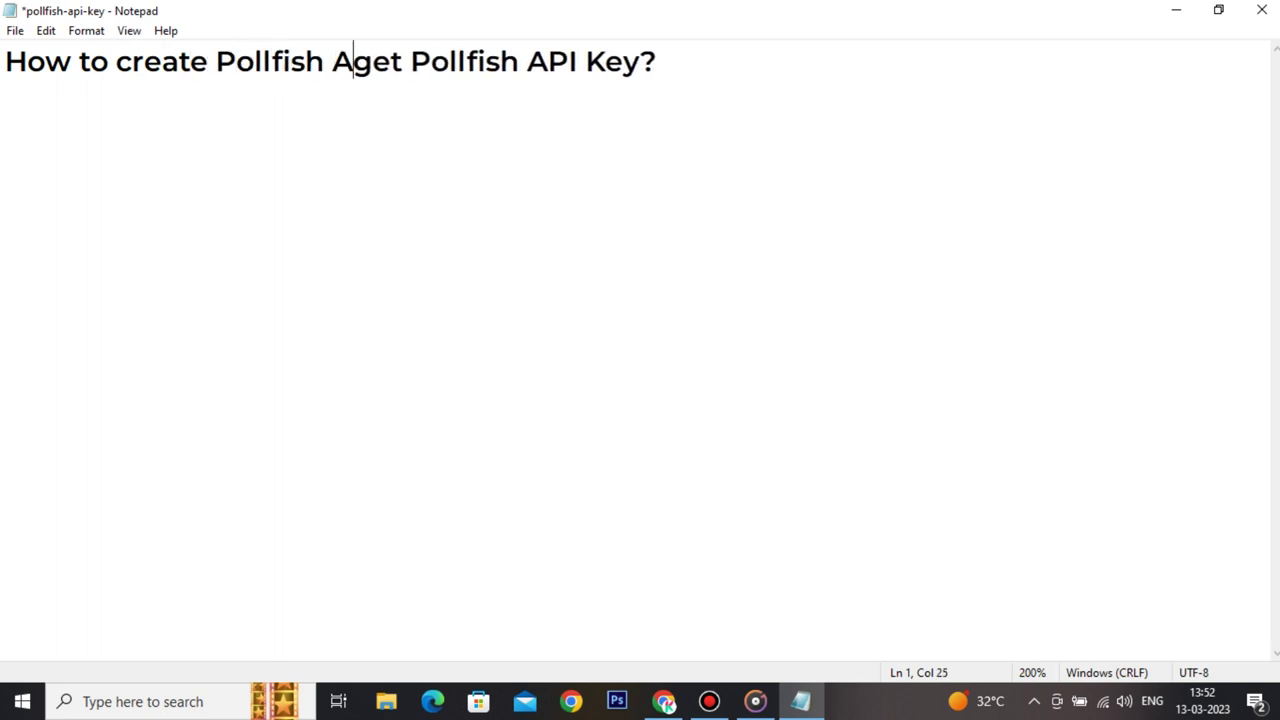
text(ccount and)
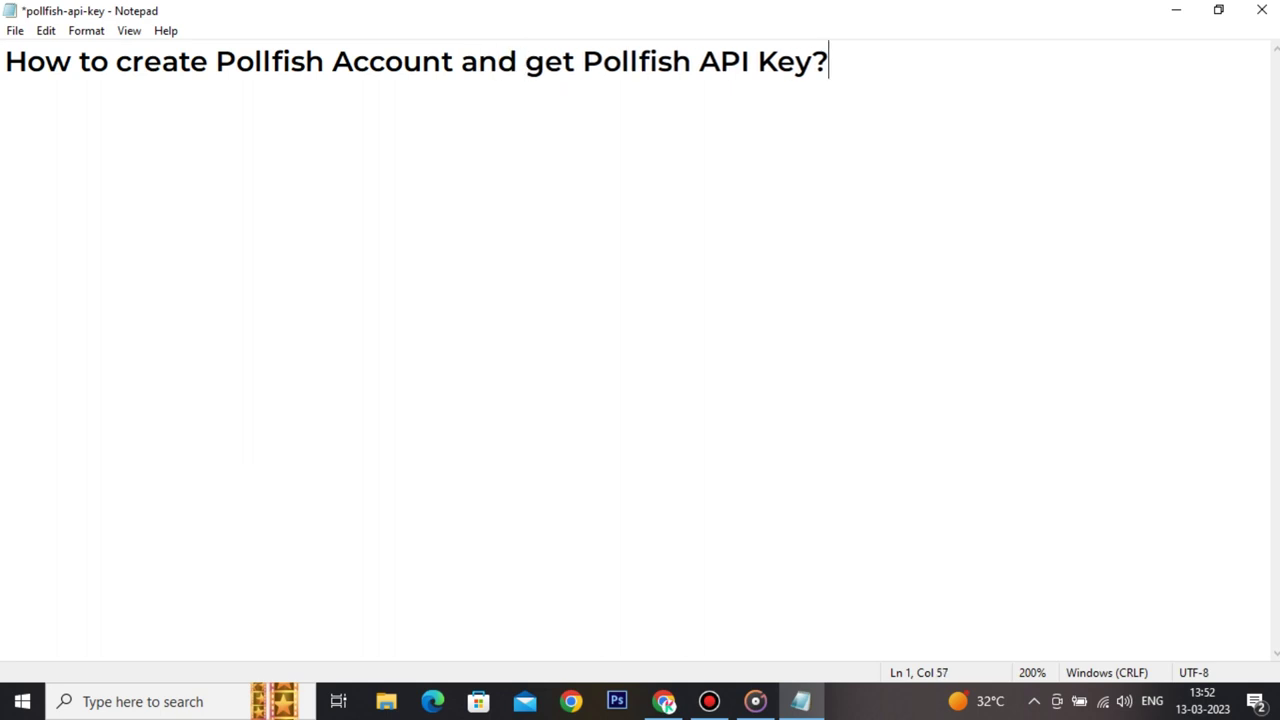
key(ctrl+s)
key(Return)
Add and save the line 'The Pollfish referral link is given in the video description and in the admin panel.'
text(The Pollf)
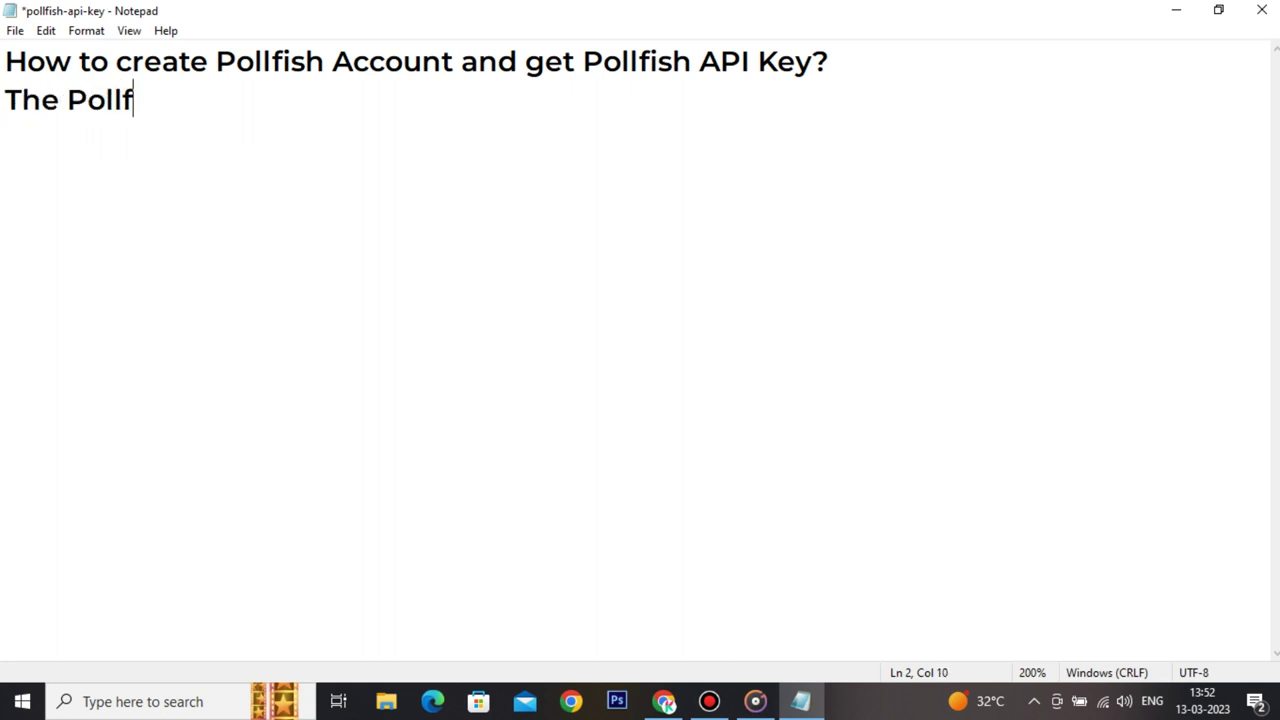
text(ish )
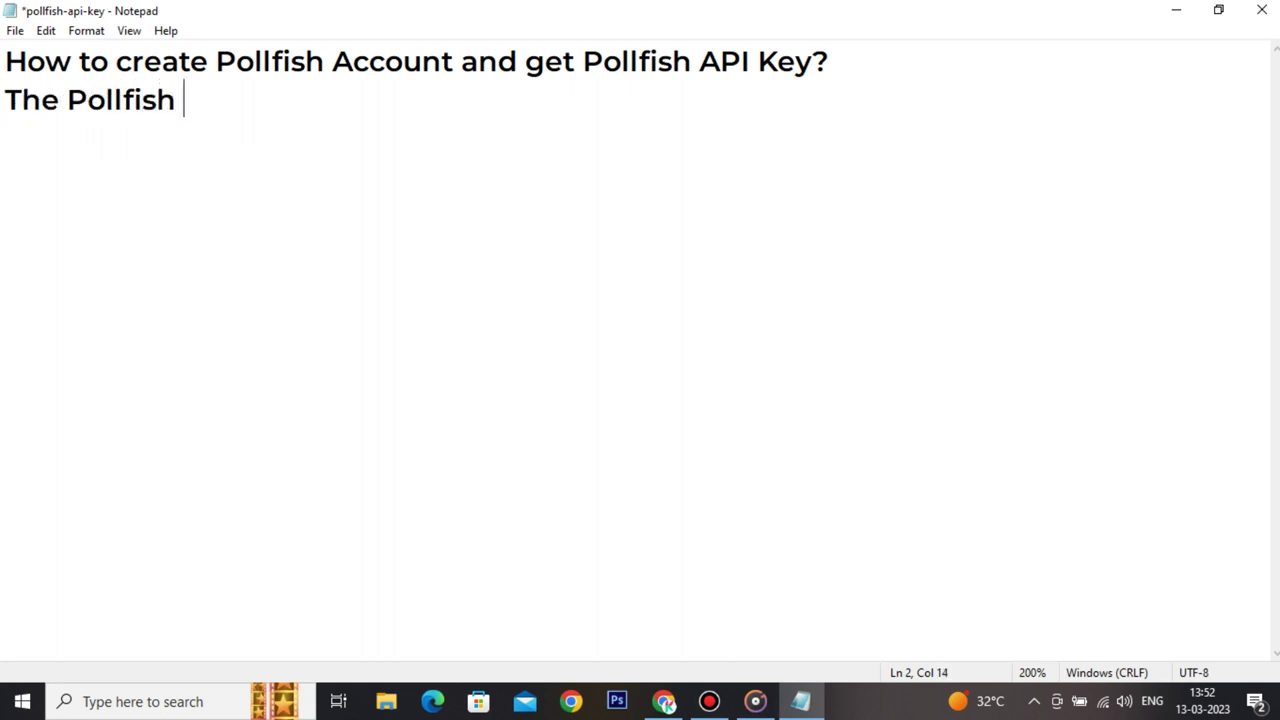
text(ref)
text(erral link )
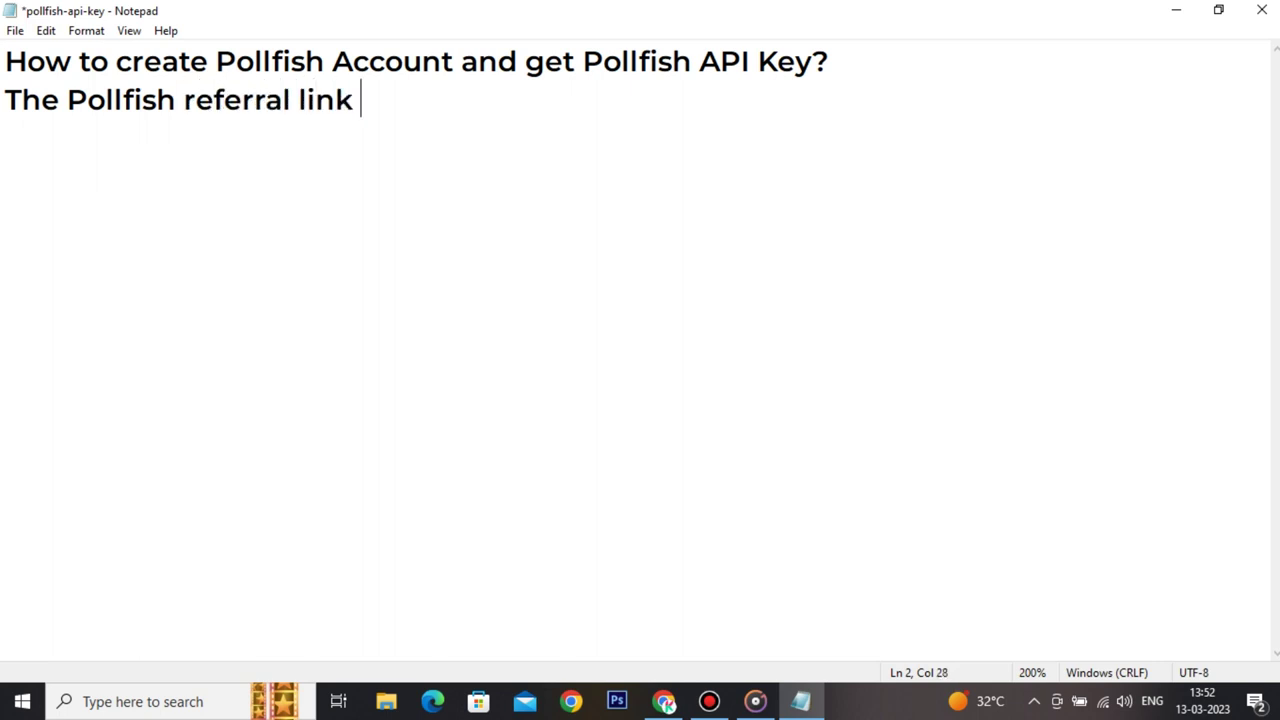
text(is given in )
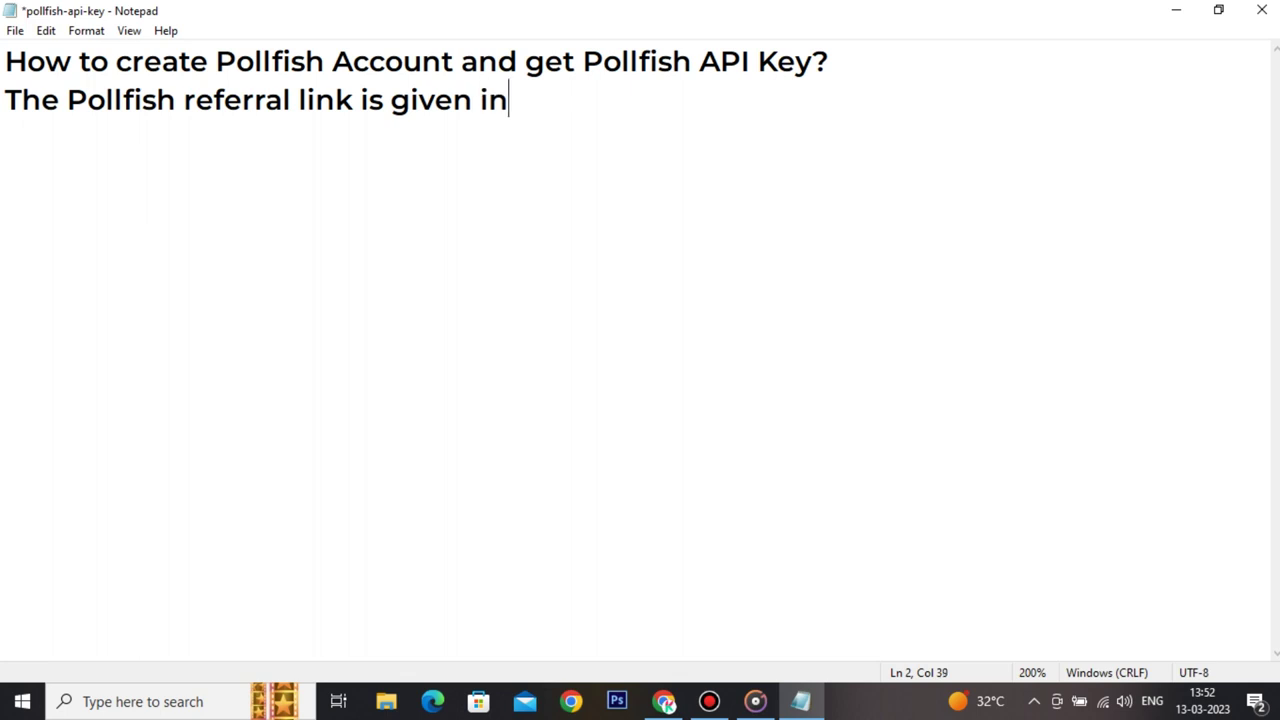
text(the vi)
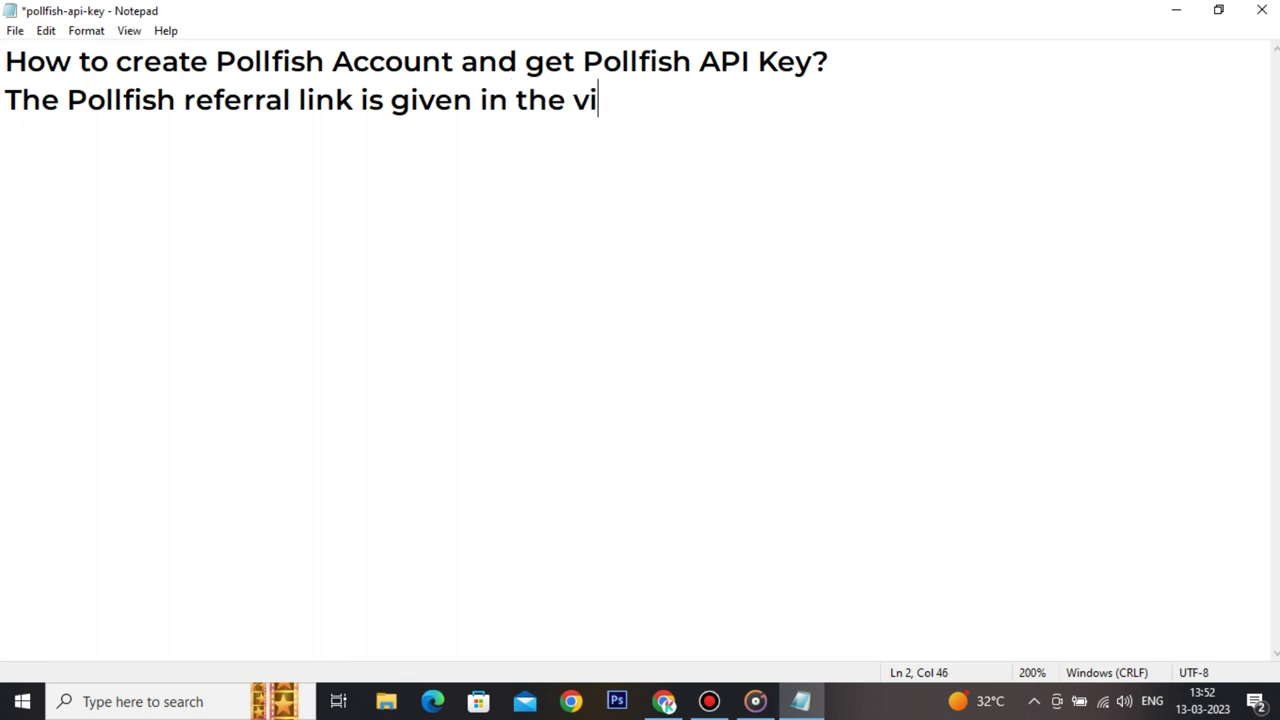
text(deo desc)
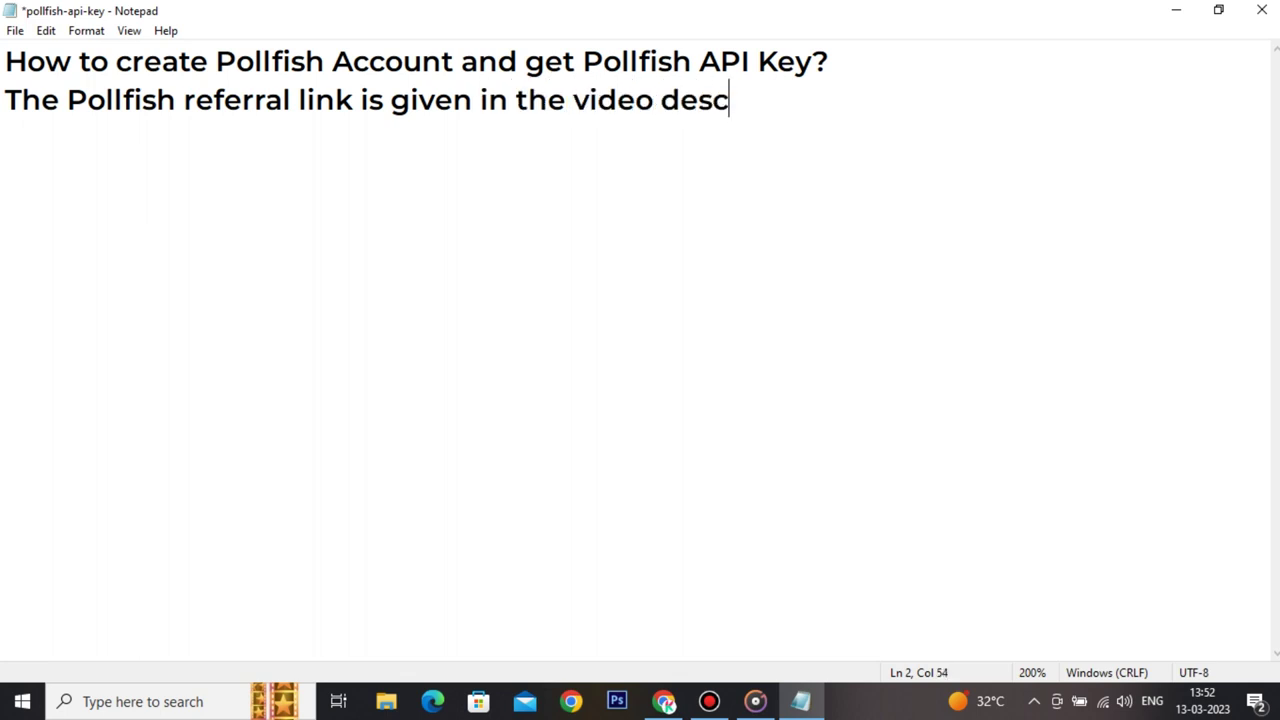
text(ription an)
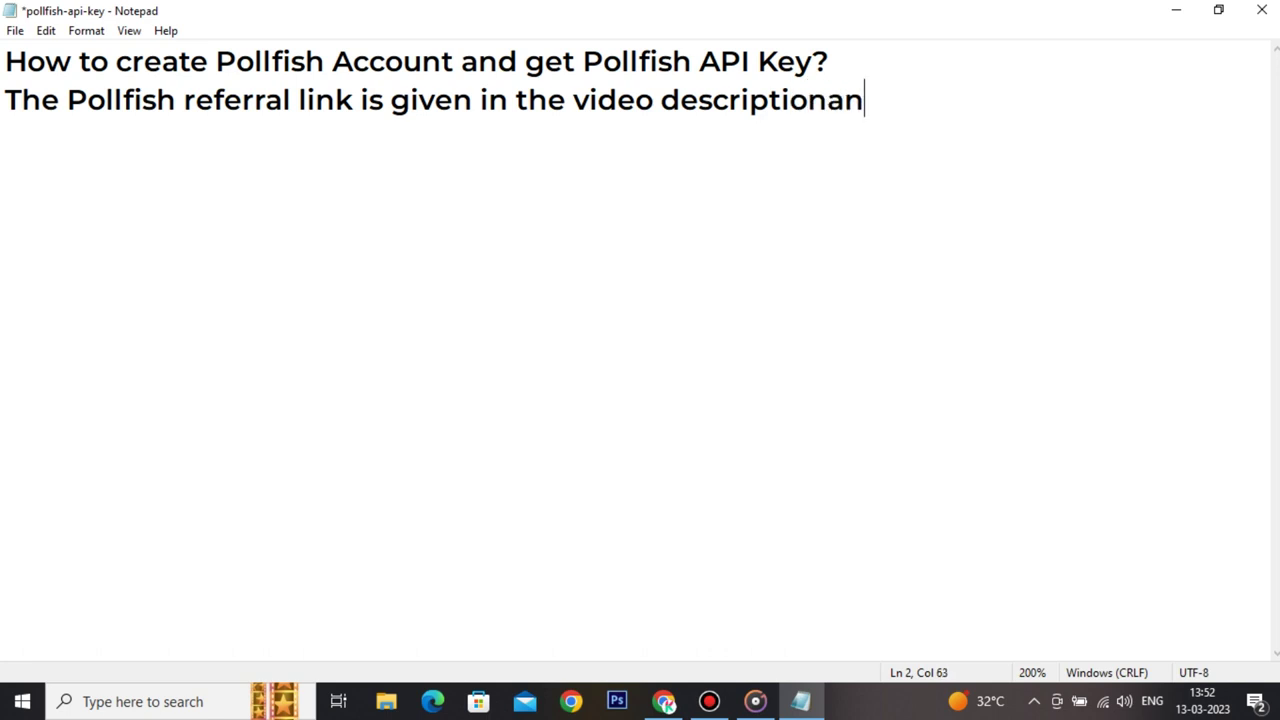
key(BackSpace)
key(BackSpace)
text(and in )
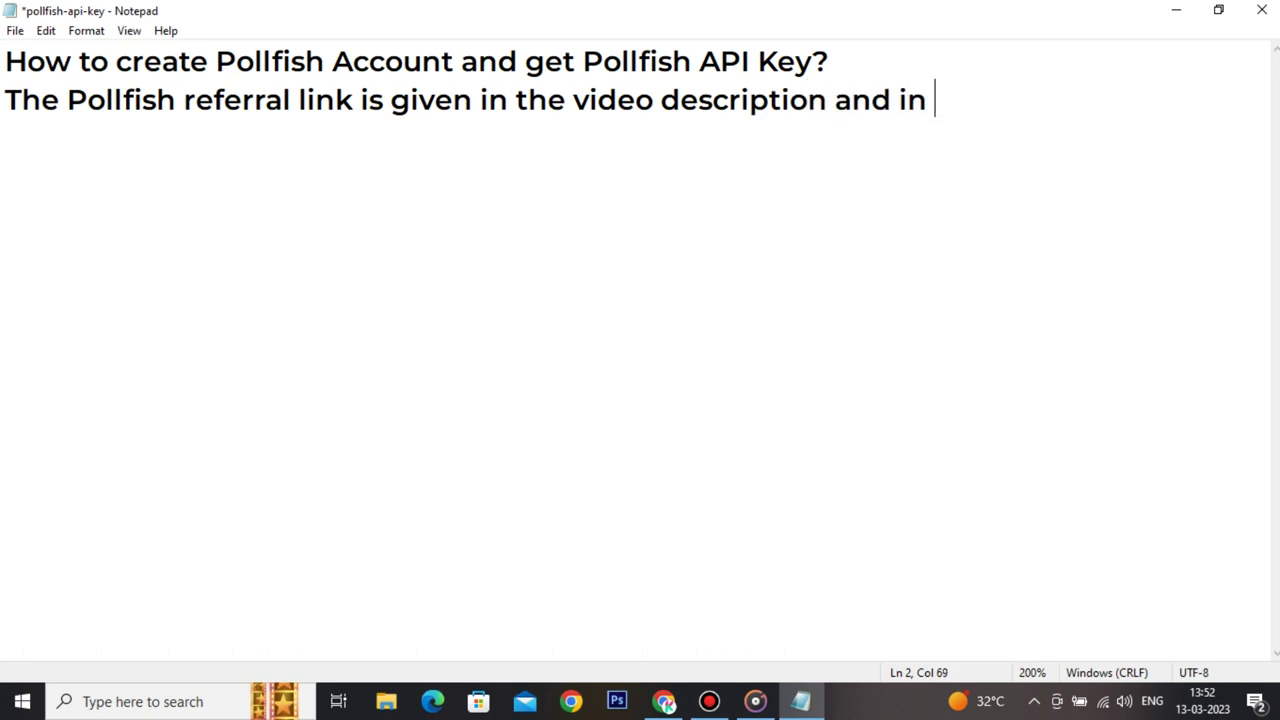
text(the admi)
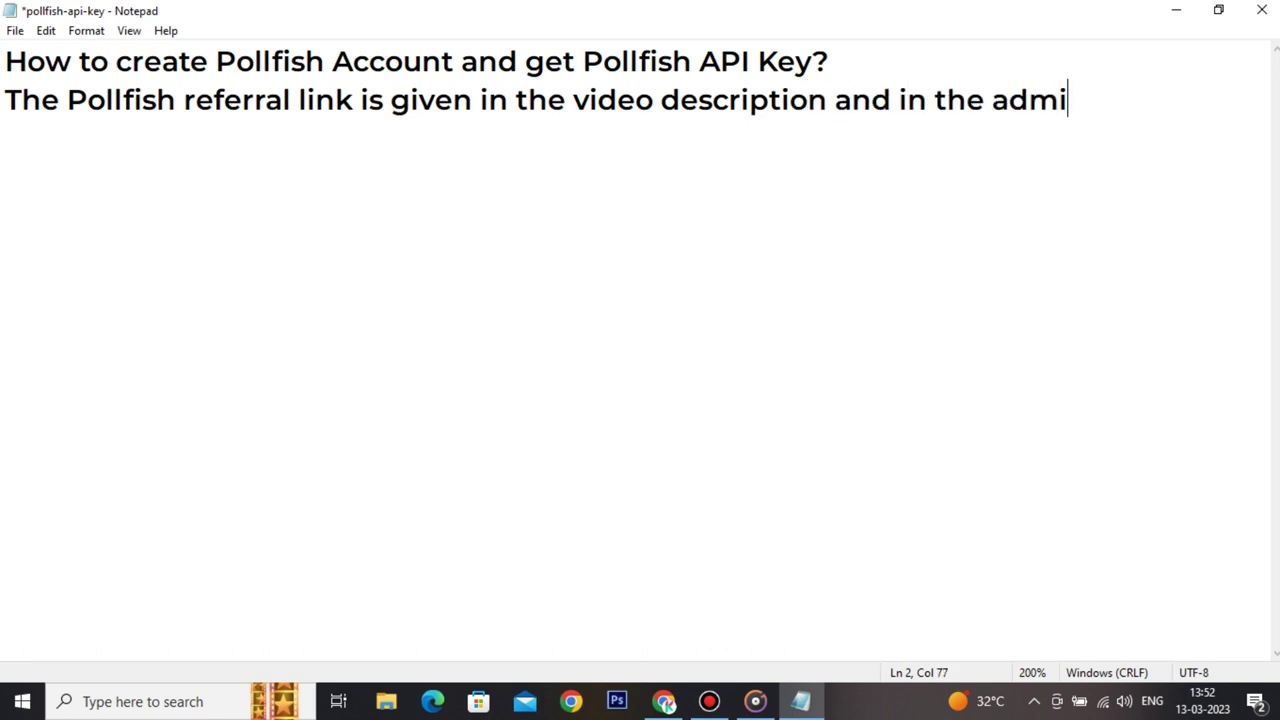
text(n panel)
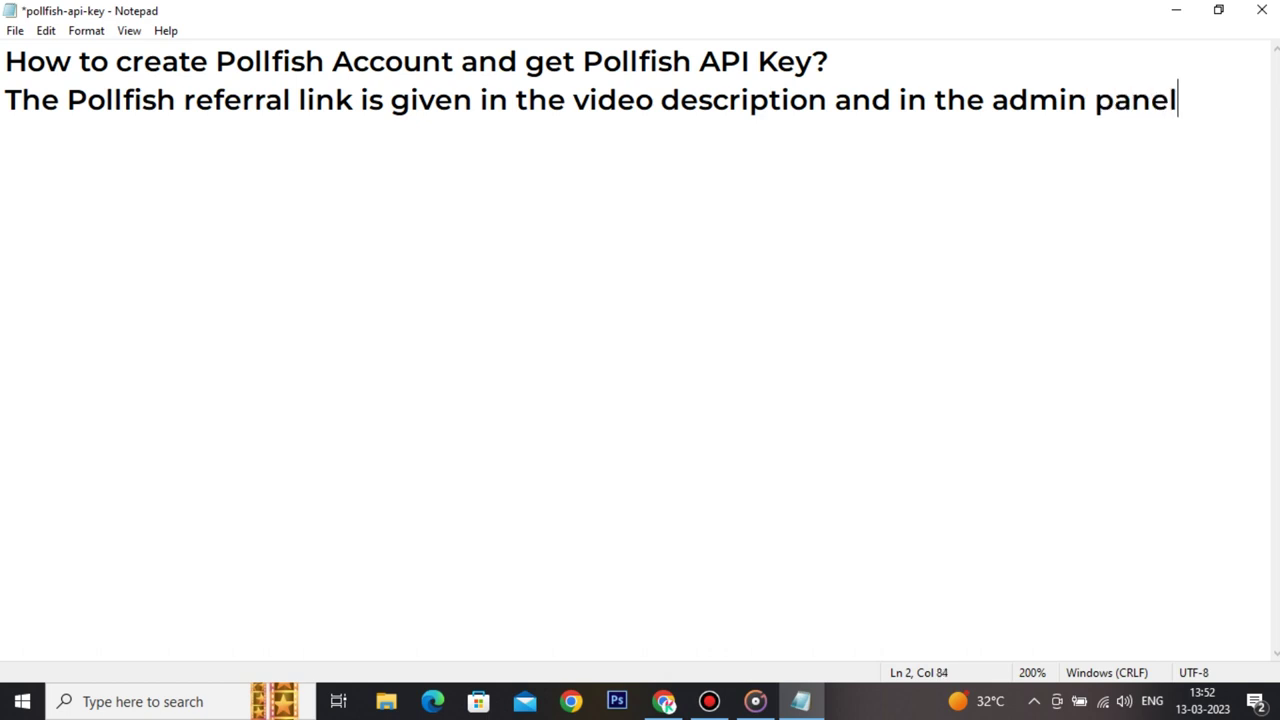
text(.)
key(Return)
key(ctrl+s)
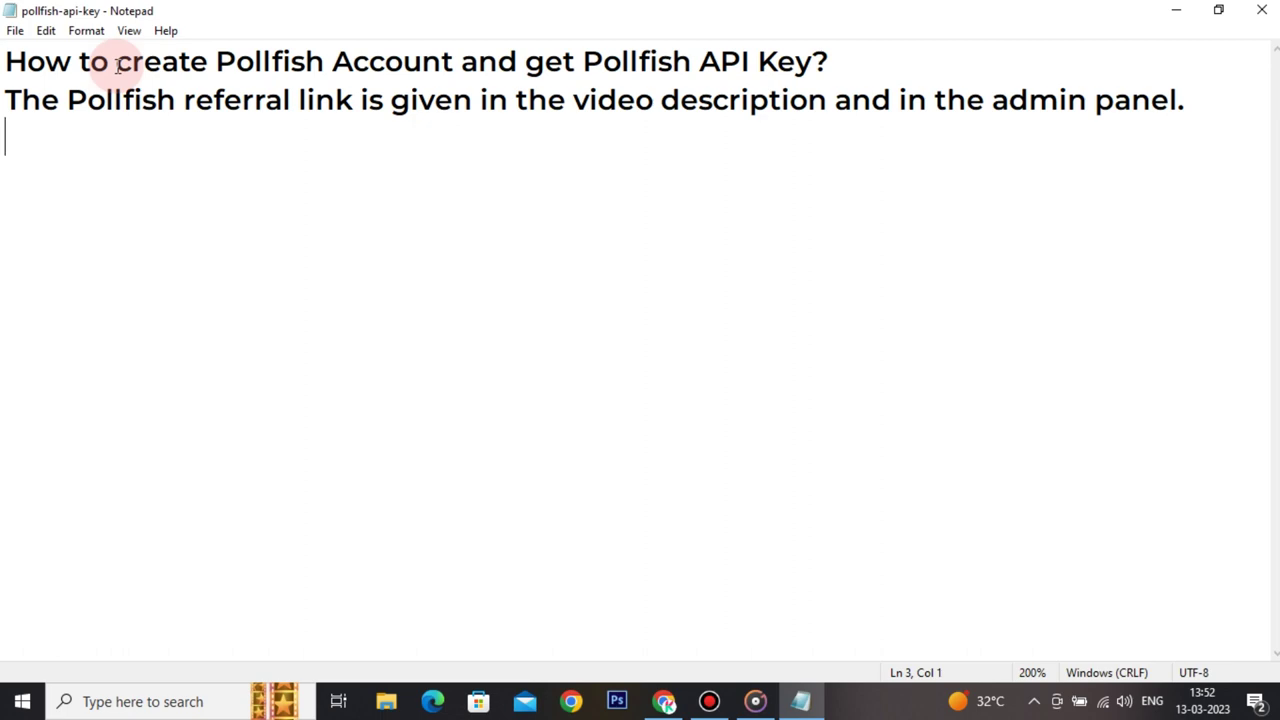
key(super+d)
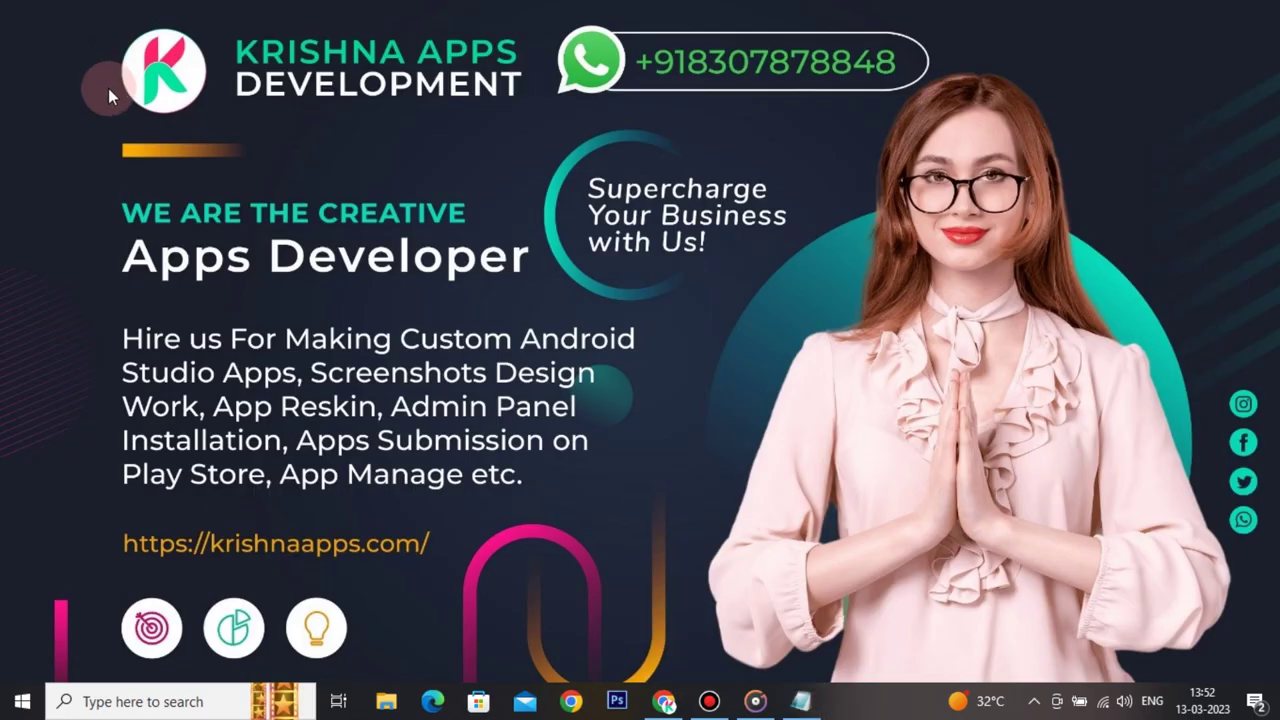
Log in to the CashQueen admin panel with the saved login e-mail and the admin password
click(666, 702)
click(687, 284)
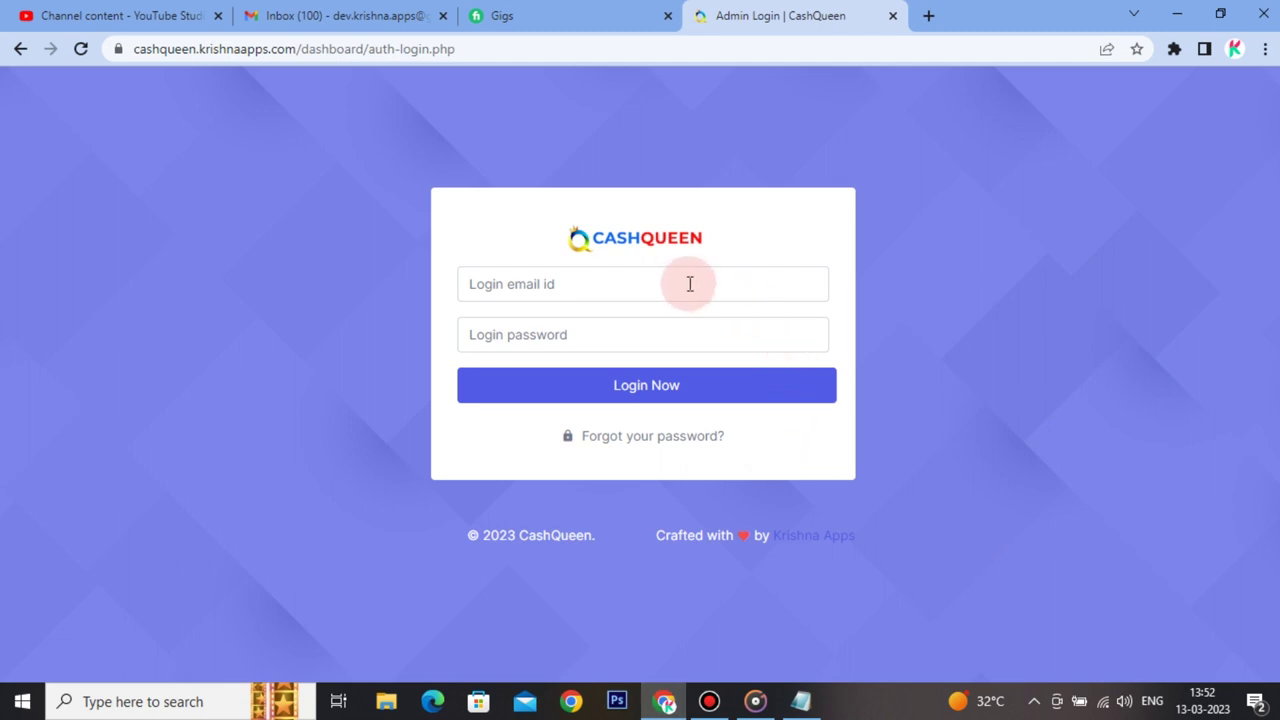
key(Down)
key(Return)
key(Tab)
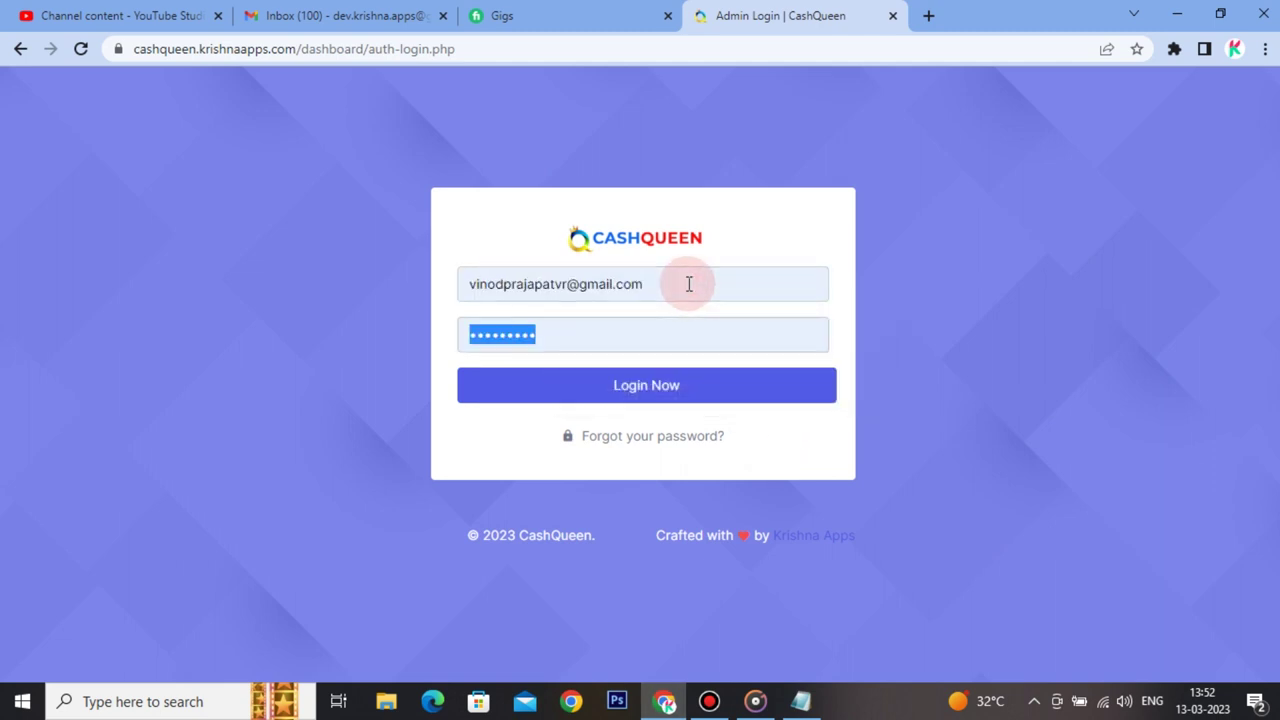
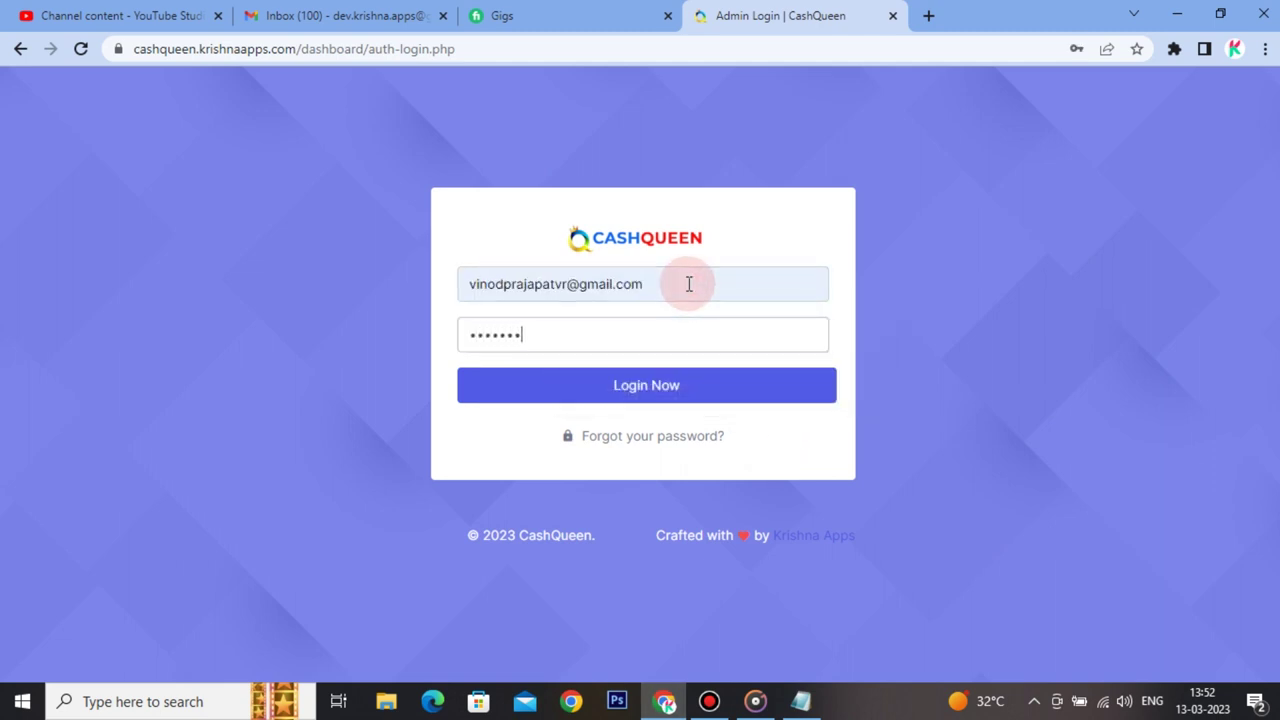
key(Return)
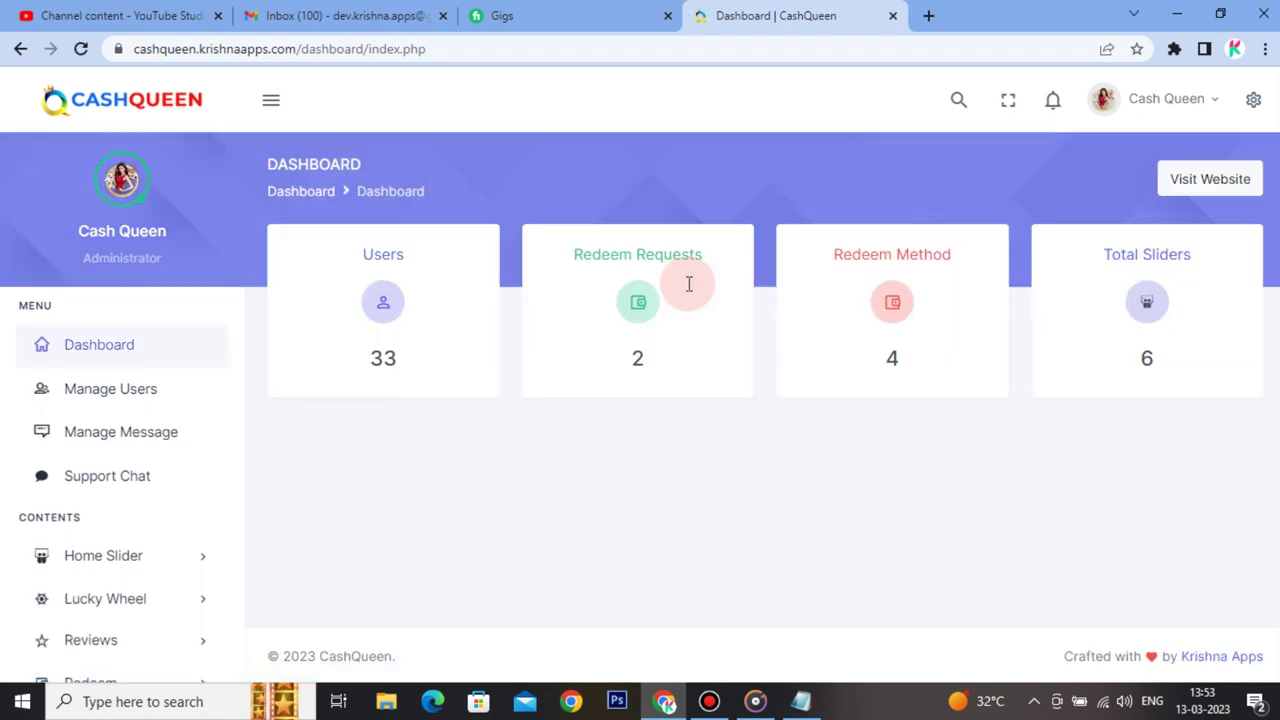
Open Settings > Main Setting and locate the Pollfish API Key field
scroll(182, 510, down, 1)
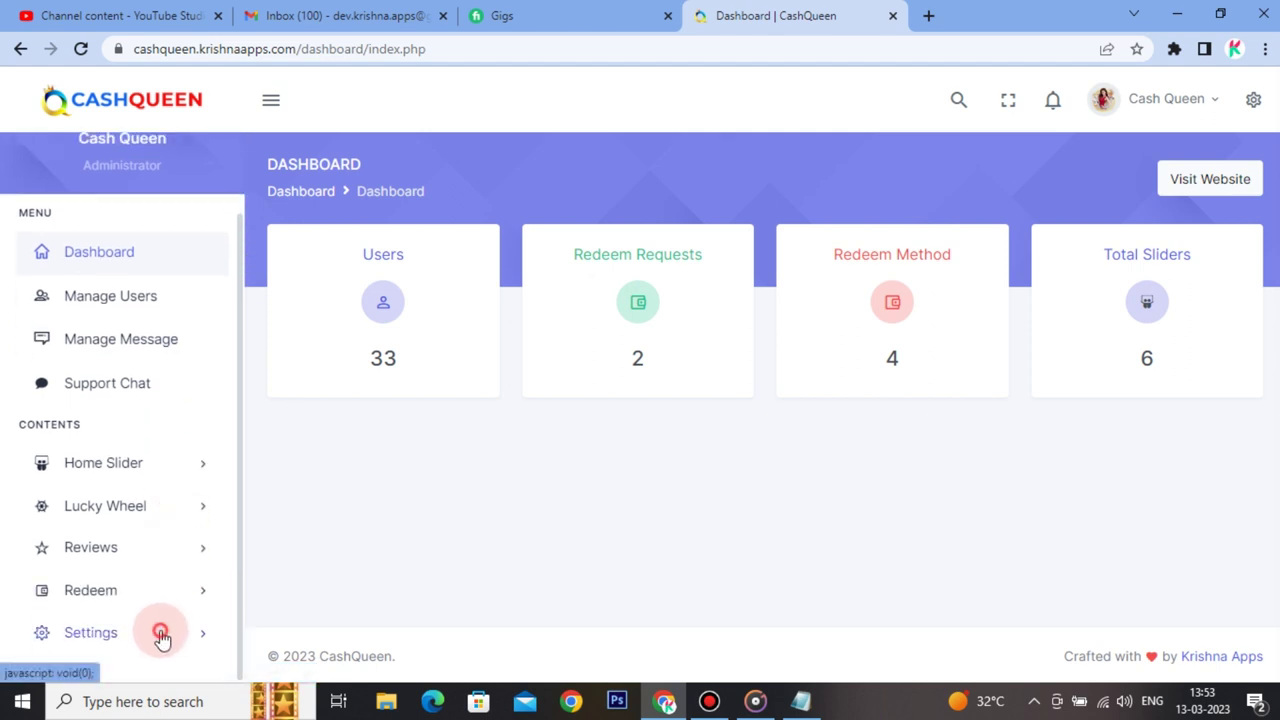
click(162, 634)
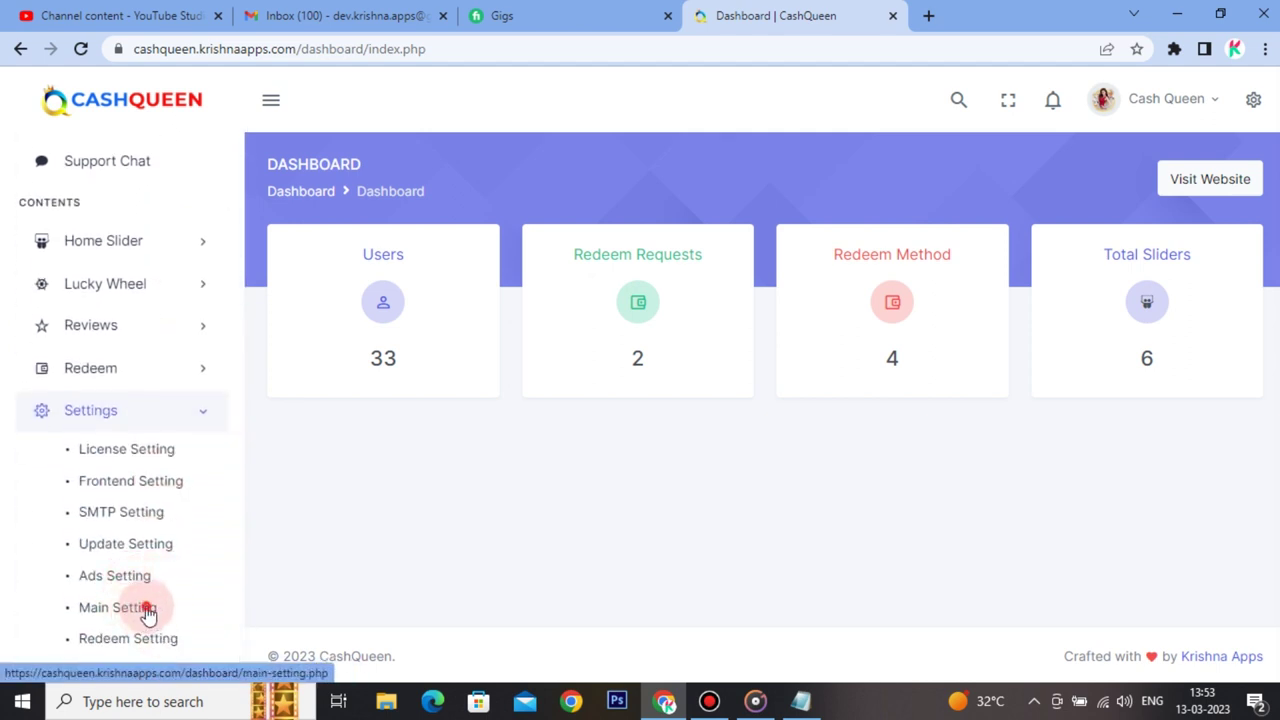
click(147, 610)
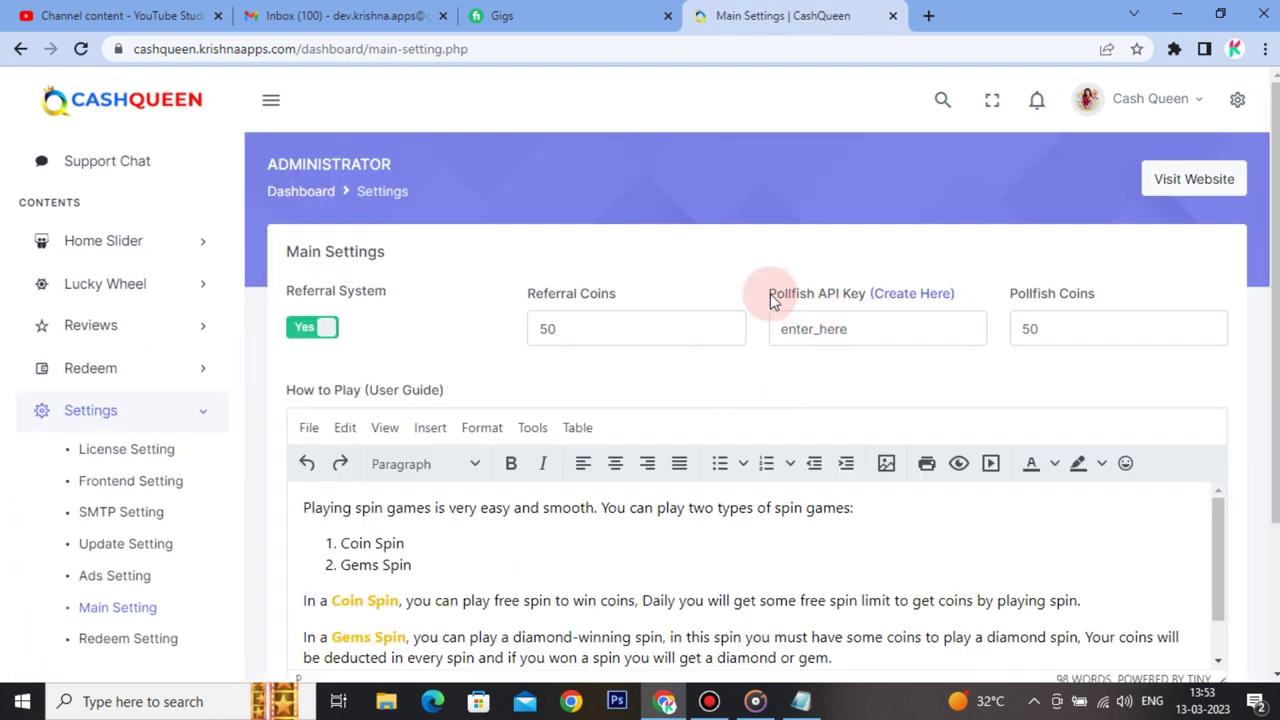
drag(770, 294, 858, 296)
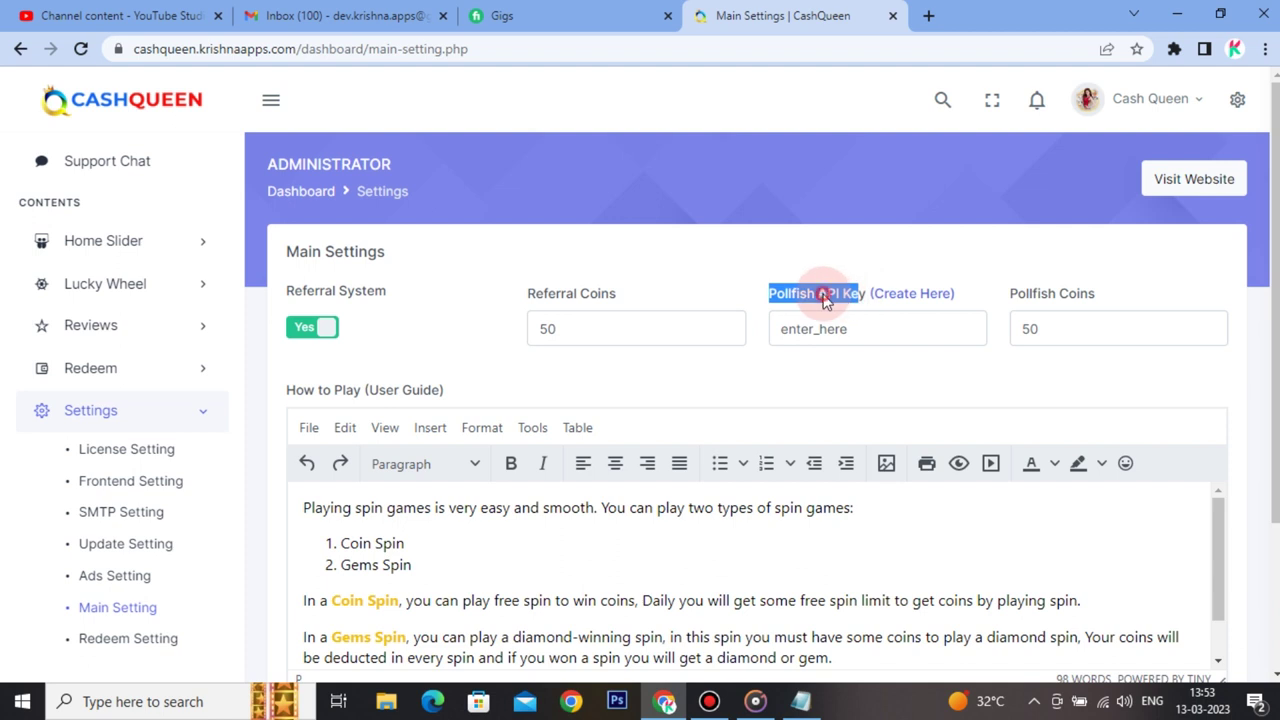
click(815, 328)
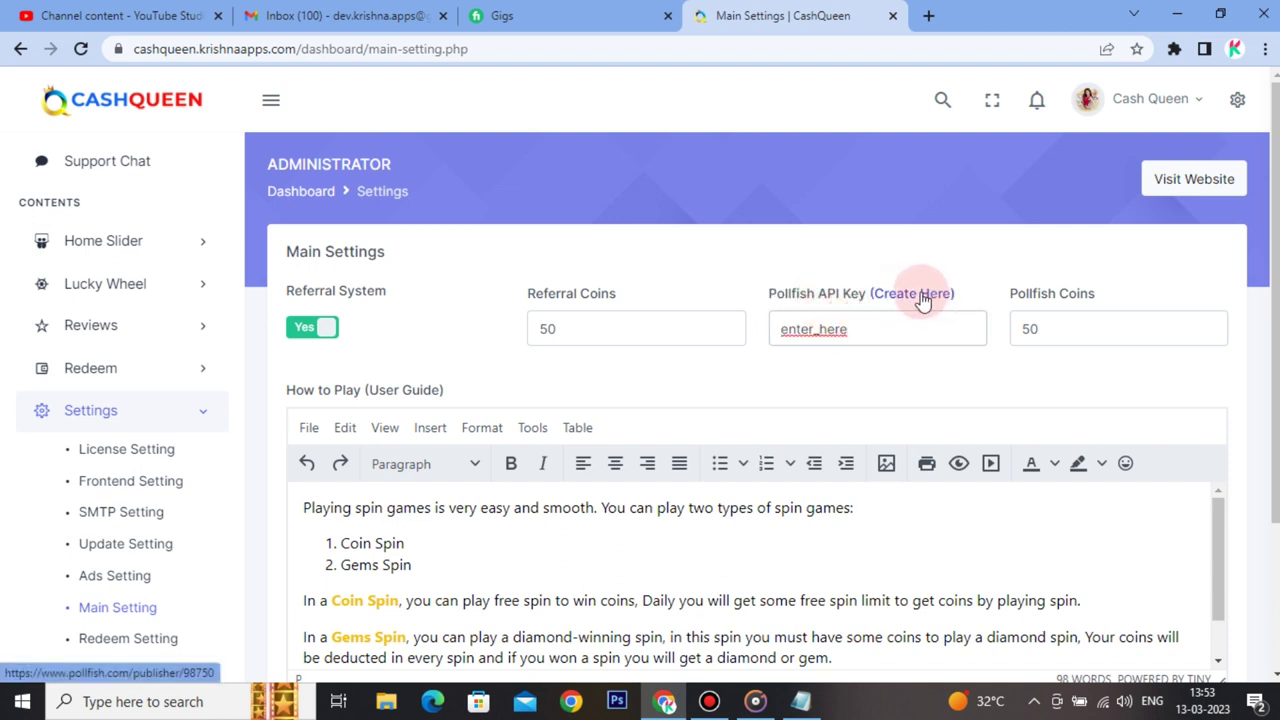
Follow the (Create Here) link to Pollfish and open the publisher registration form
click(922, 298)
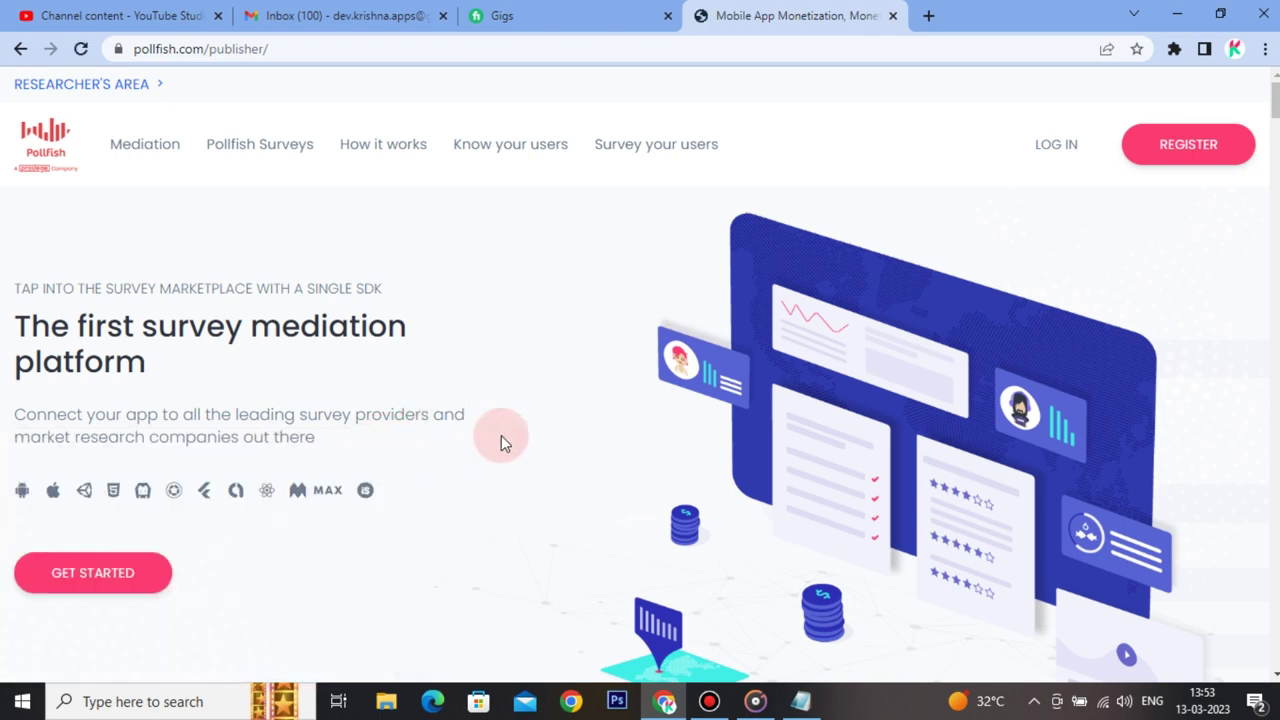
click(109, 573)
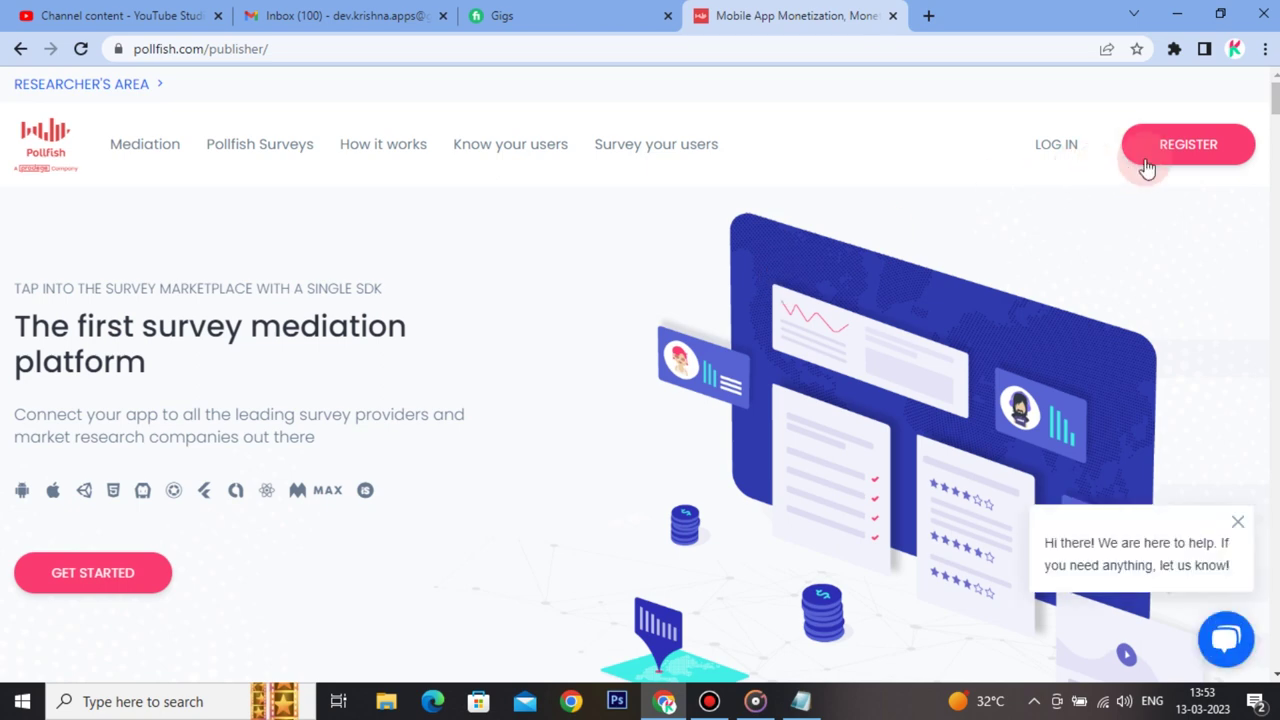
click(1195, 144)
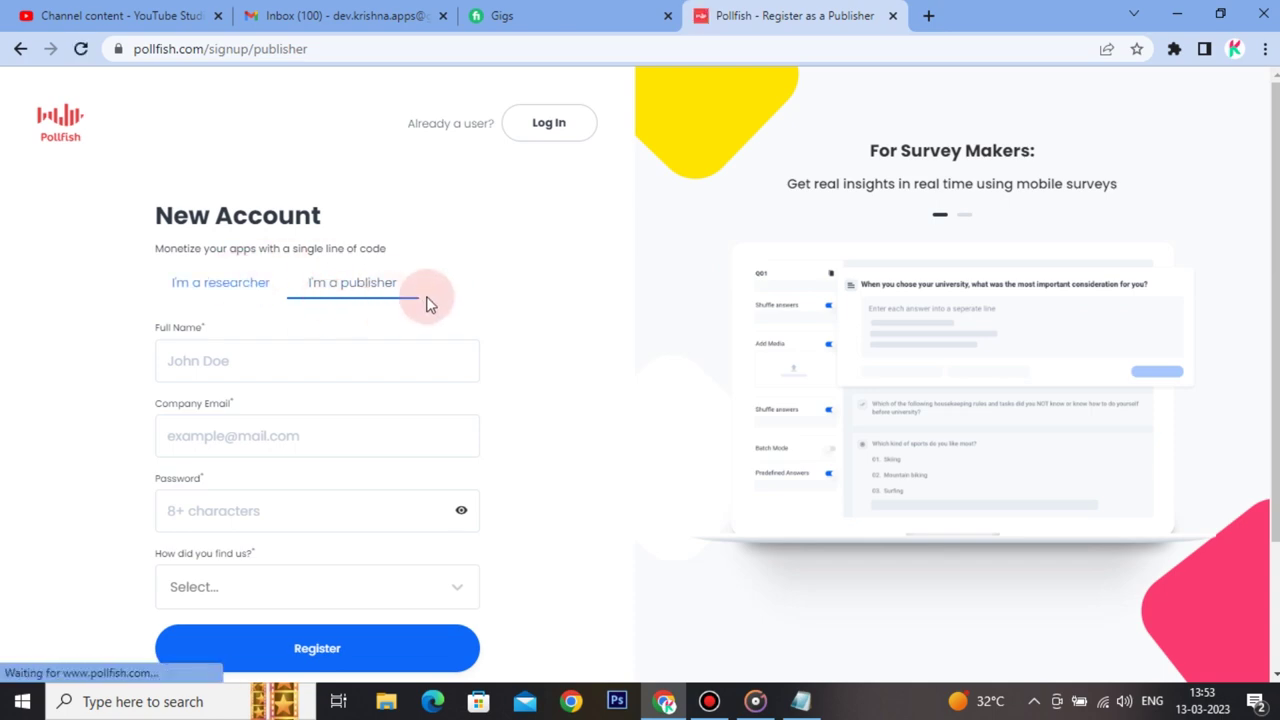
Add and save the note line 'Should select I'm Publisher while registering on Pollfish.'
click(801, 701)
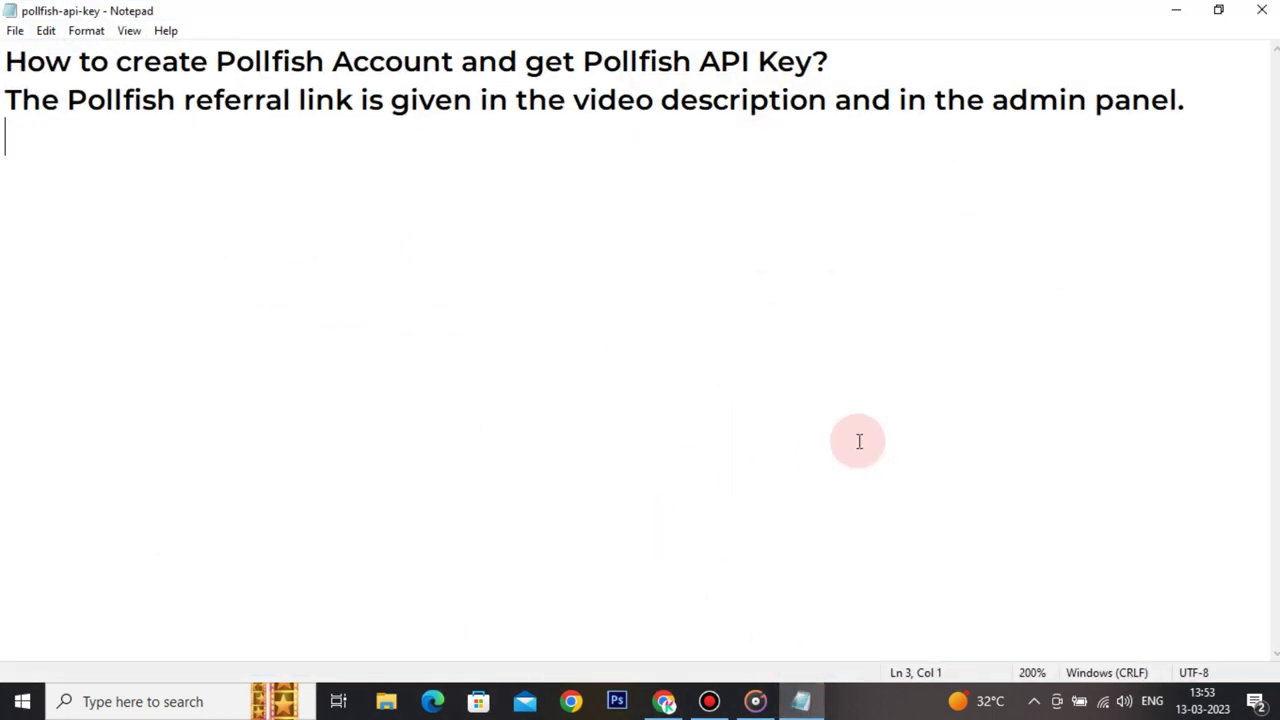
text(Shoul)
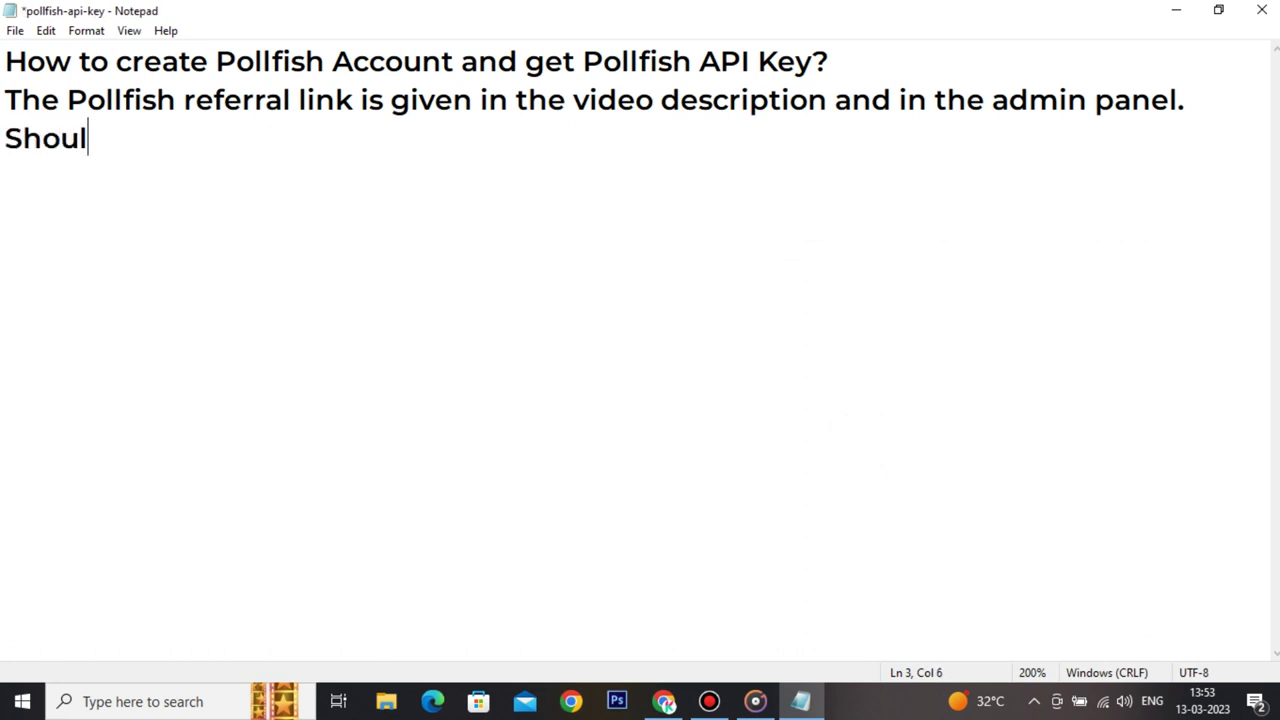
text(d selec)
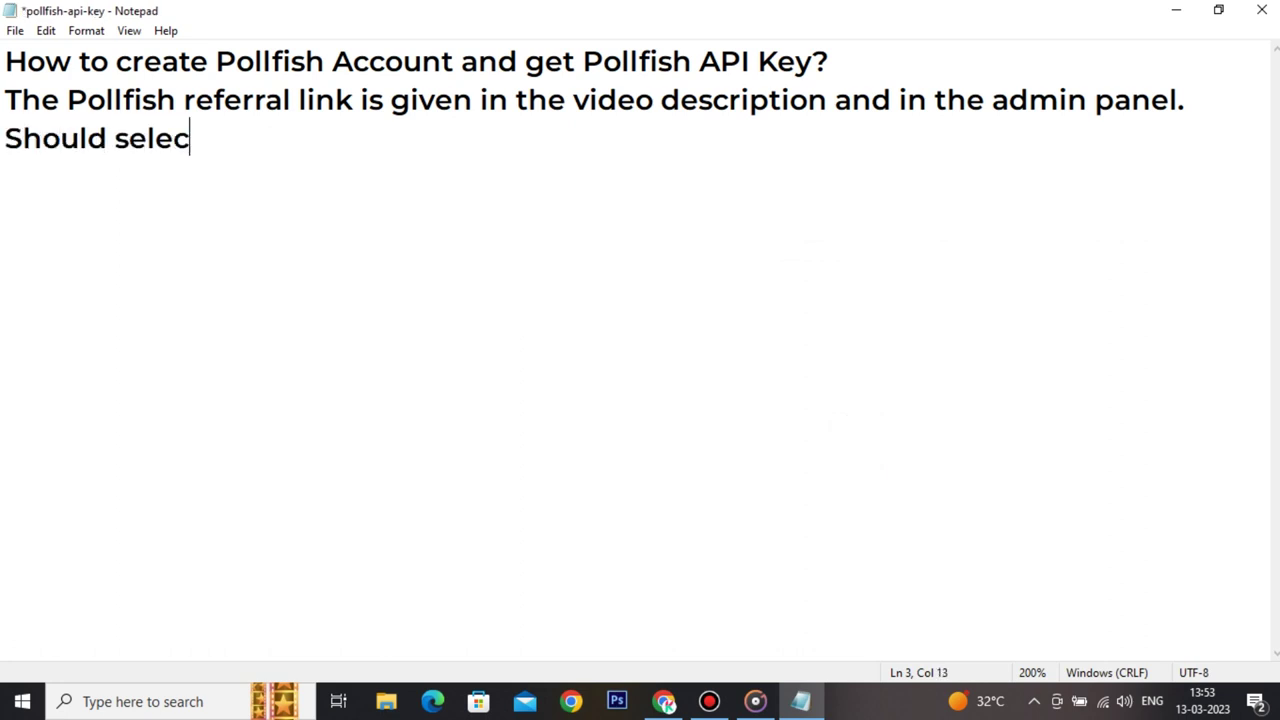
text(t I'm )
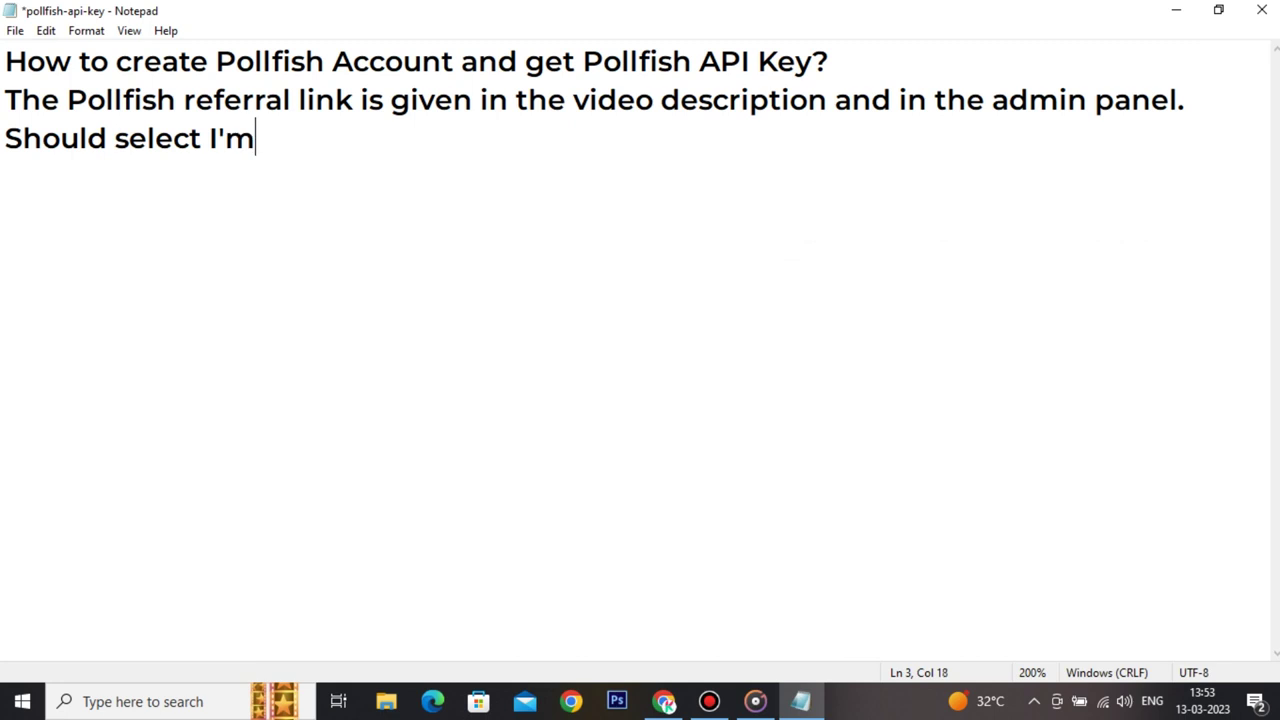
text(Publish)
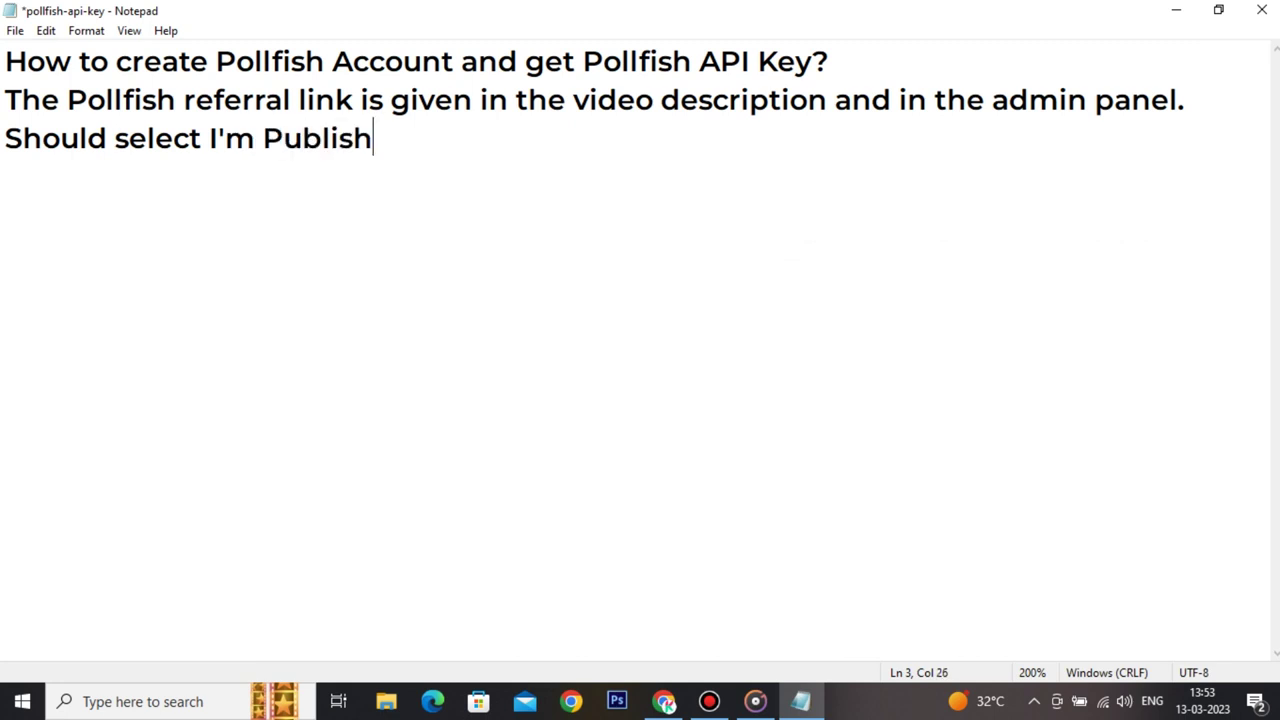
text(er whil)
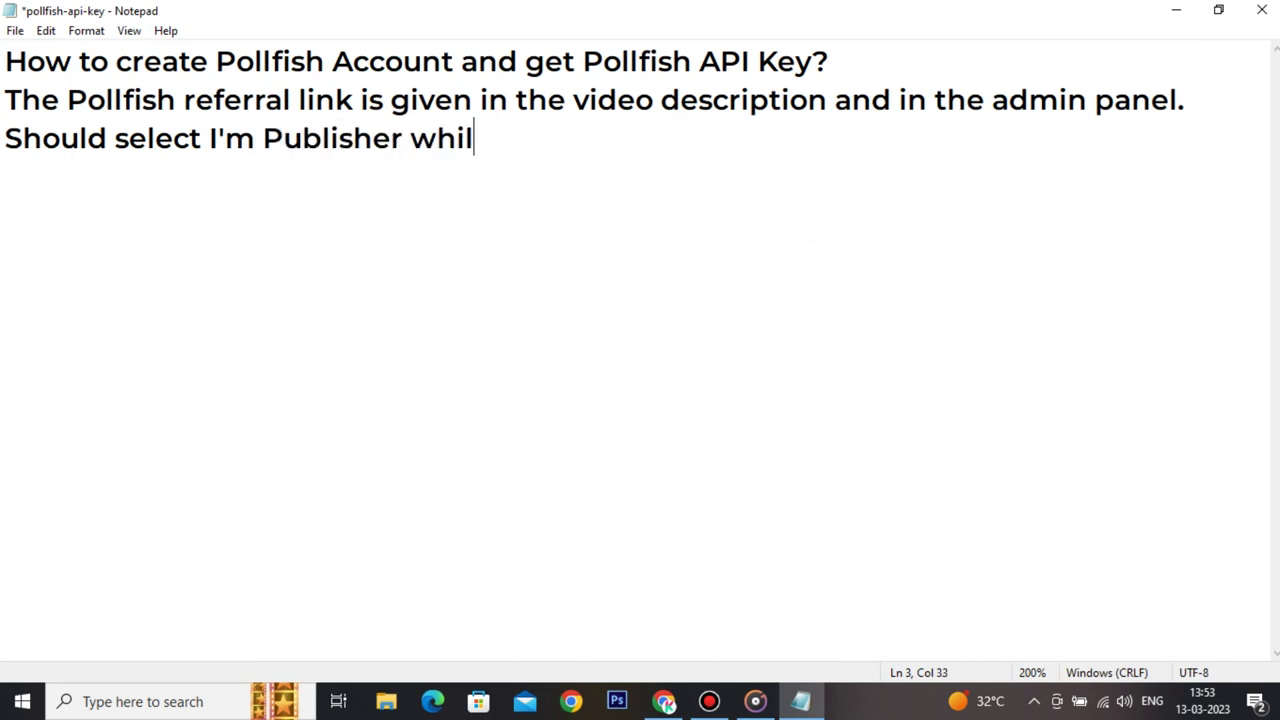
text(e registerin)
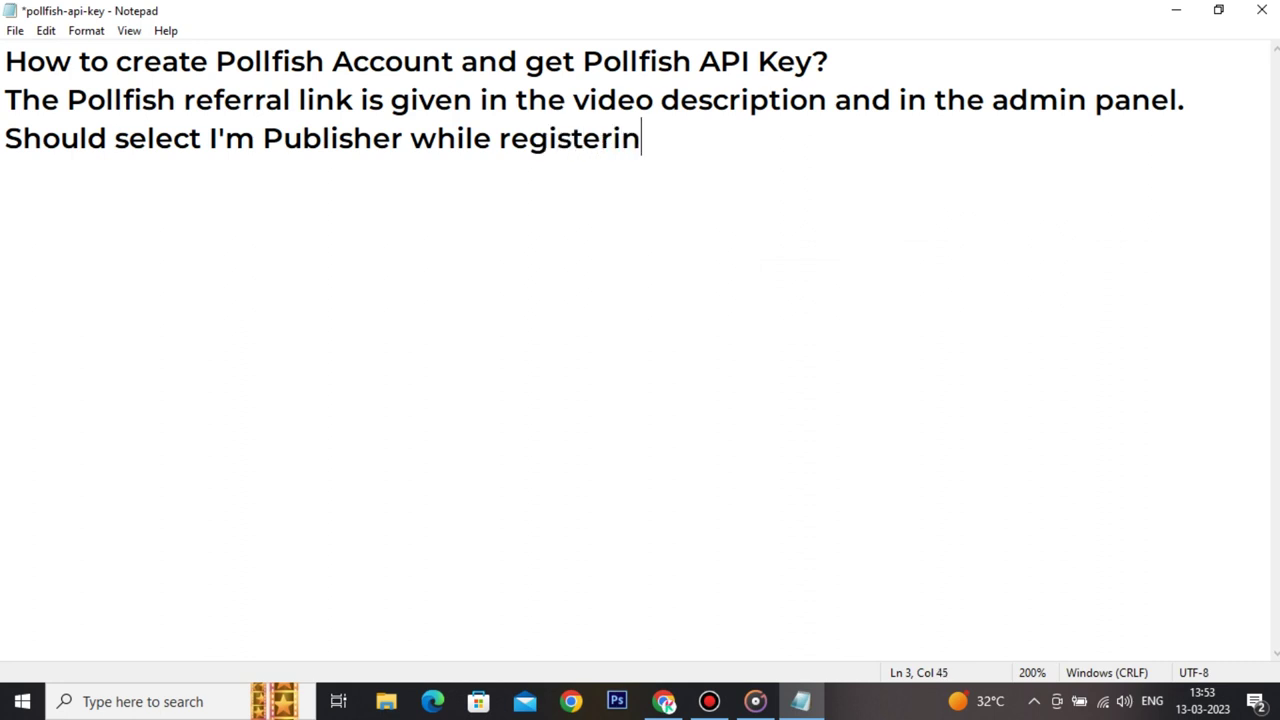
text(g on Poll)
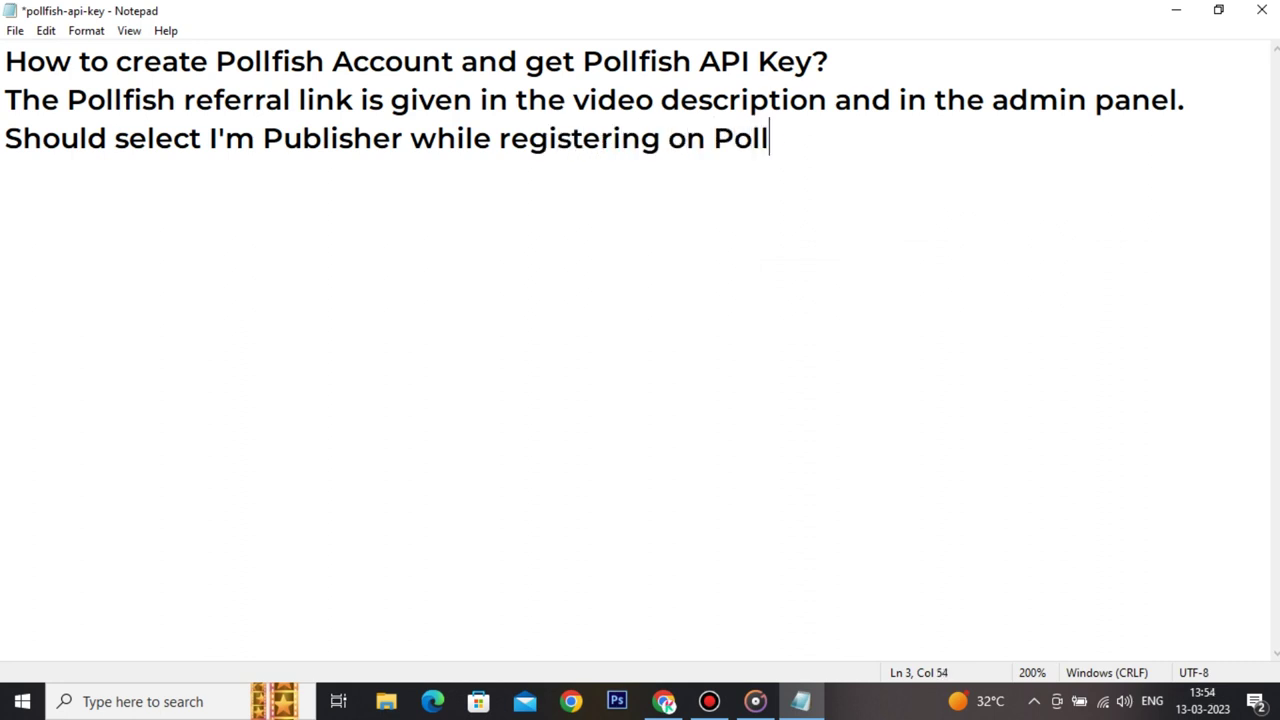
text(fish.)
key(Return)
key(ctrl+s)
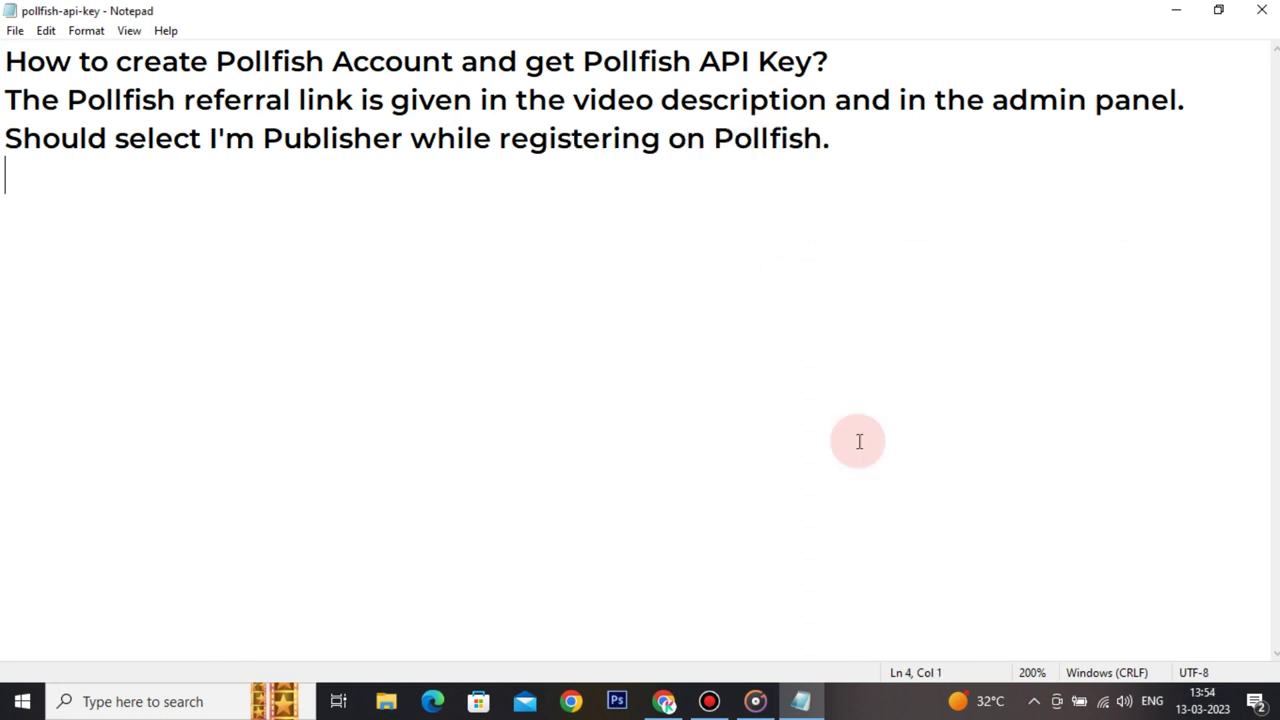
key(BackSpace)
key(alt+Tab)
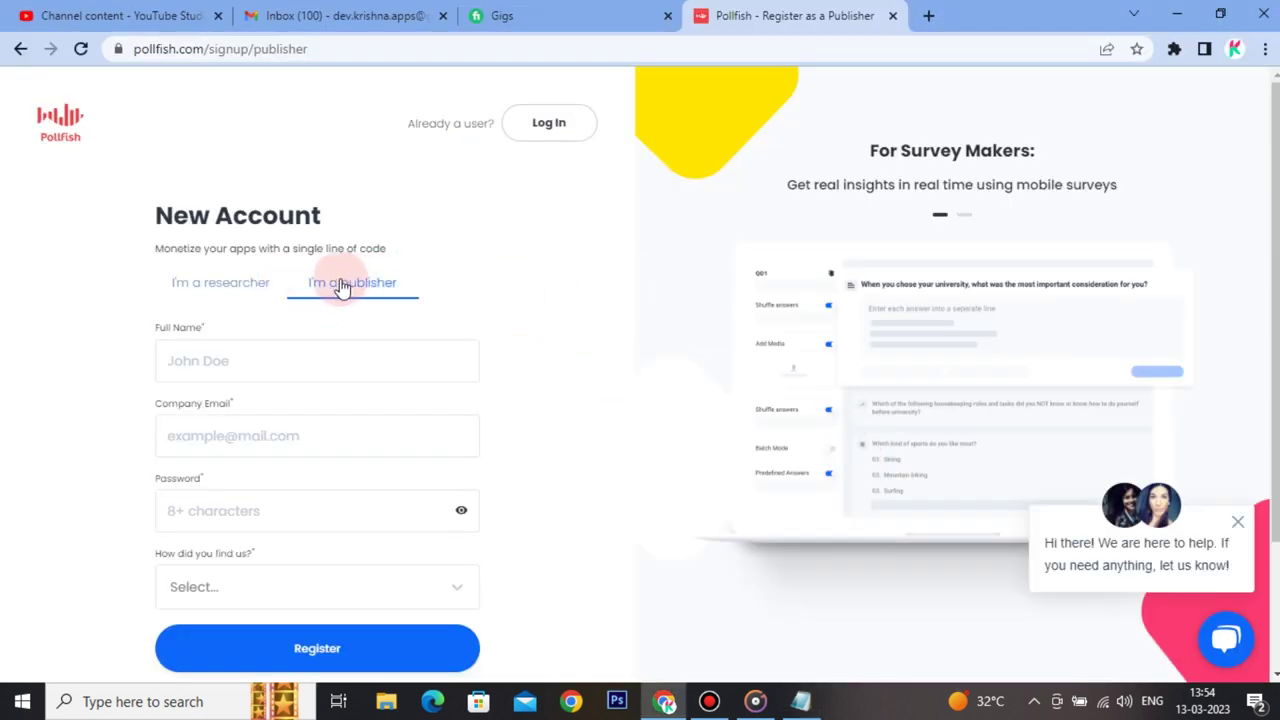
Enter the account holder's full name and the company e-mail on the publisher form
click(341, 363)
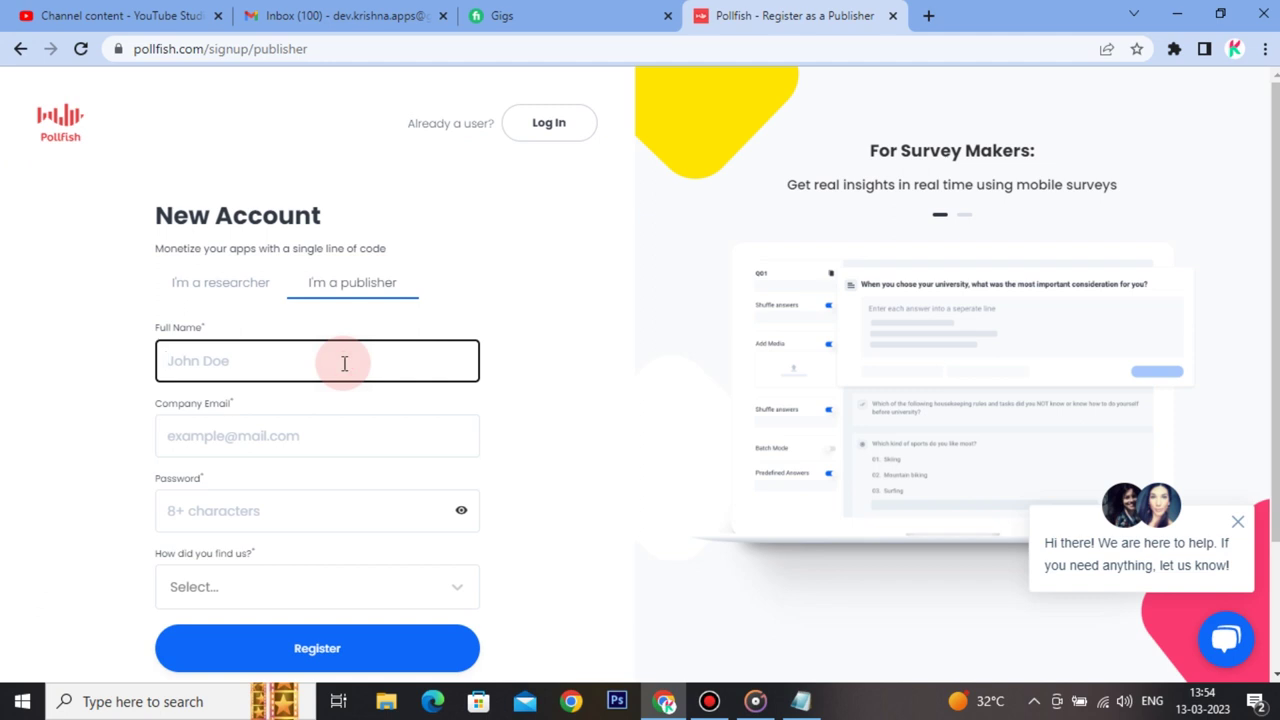
text(Krishna)
text( Apps)
key(ctrl+a)
key(Tab)
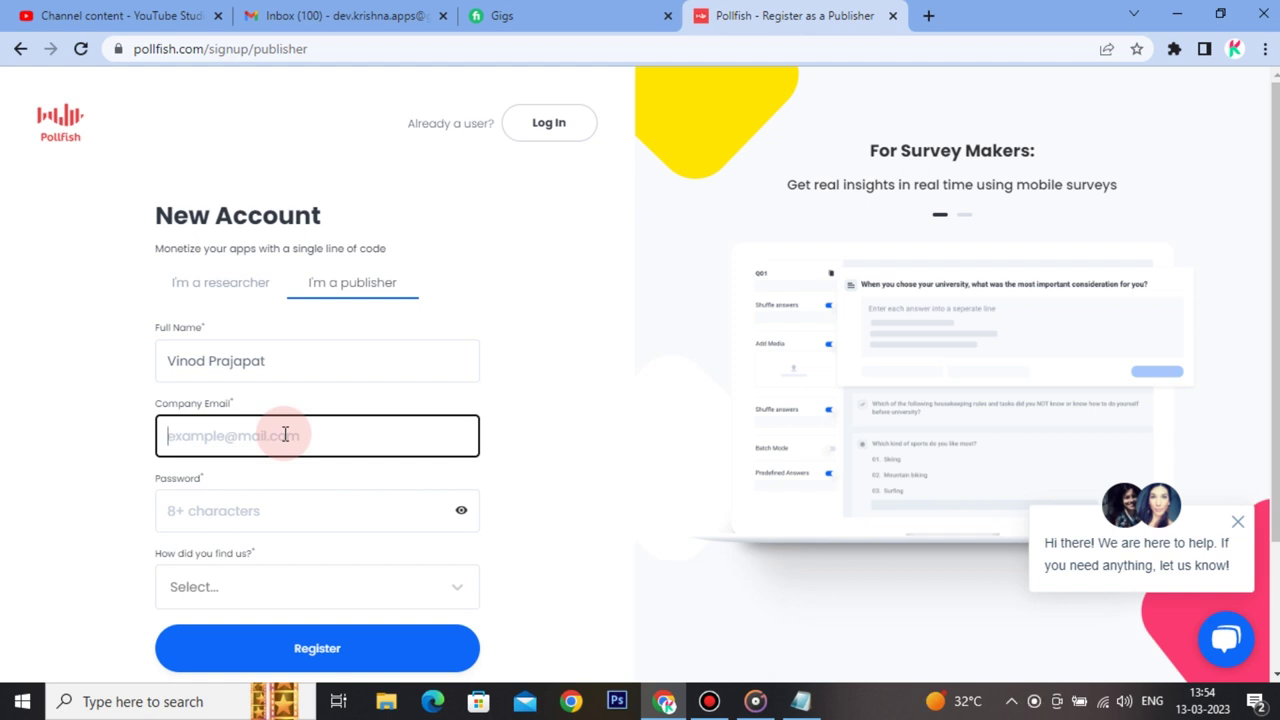
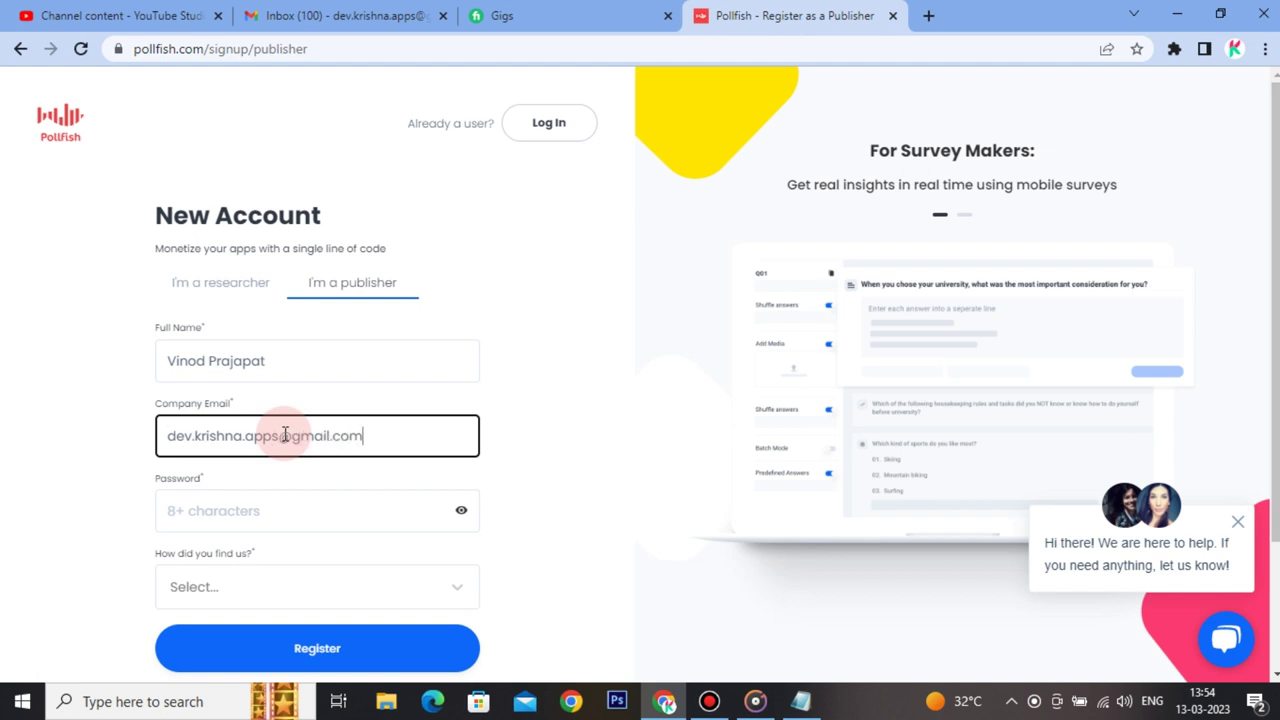
click(327, 512)
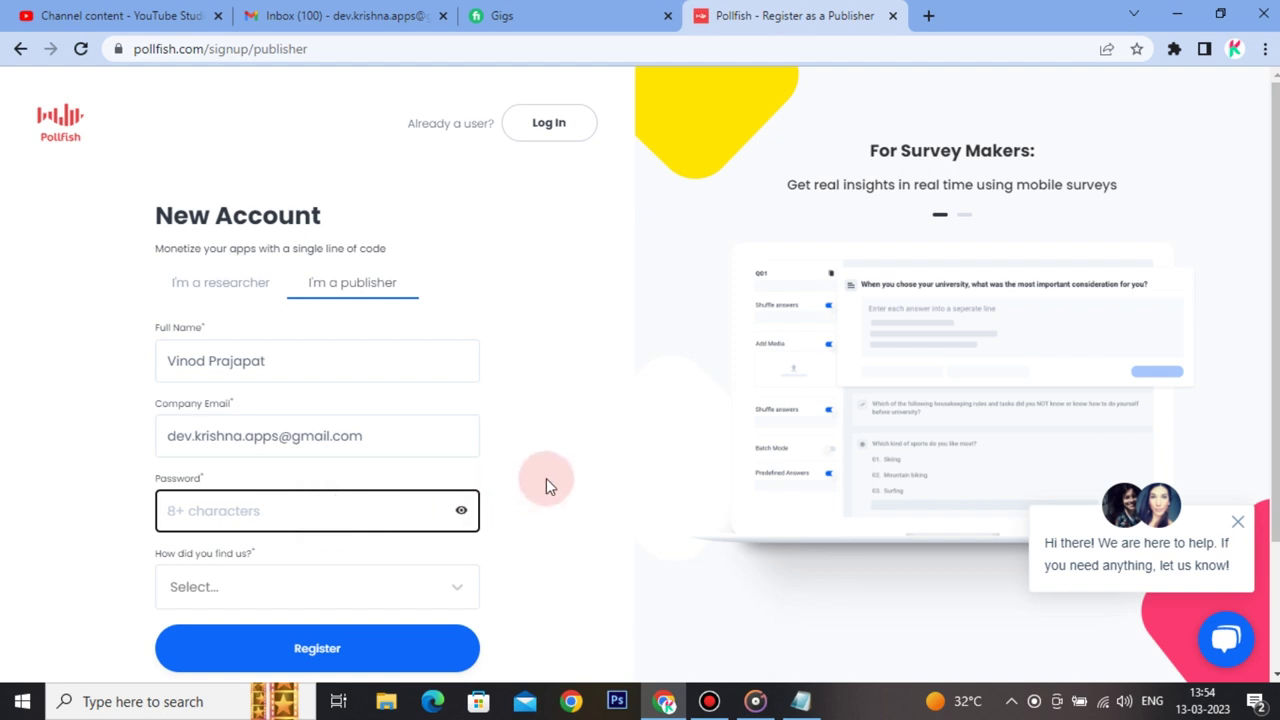
Enter the account password and pick Friend / Colleague under How did you find us?
scroll(546, 480, down, 2)
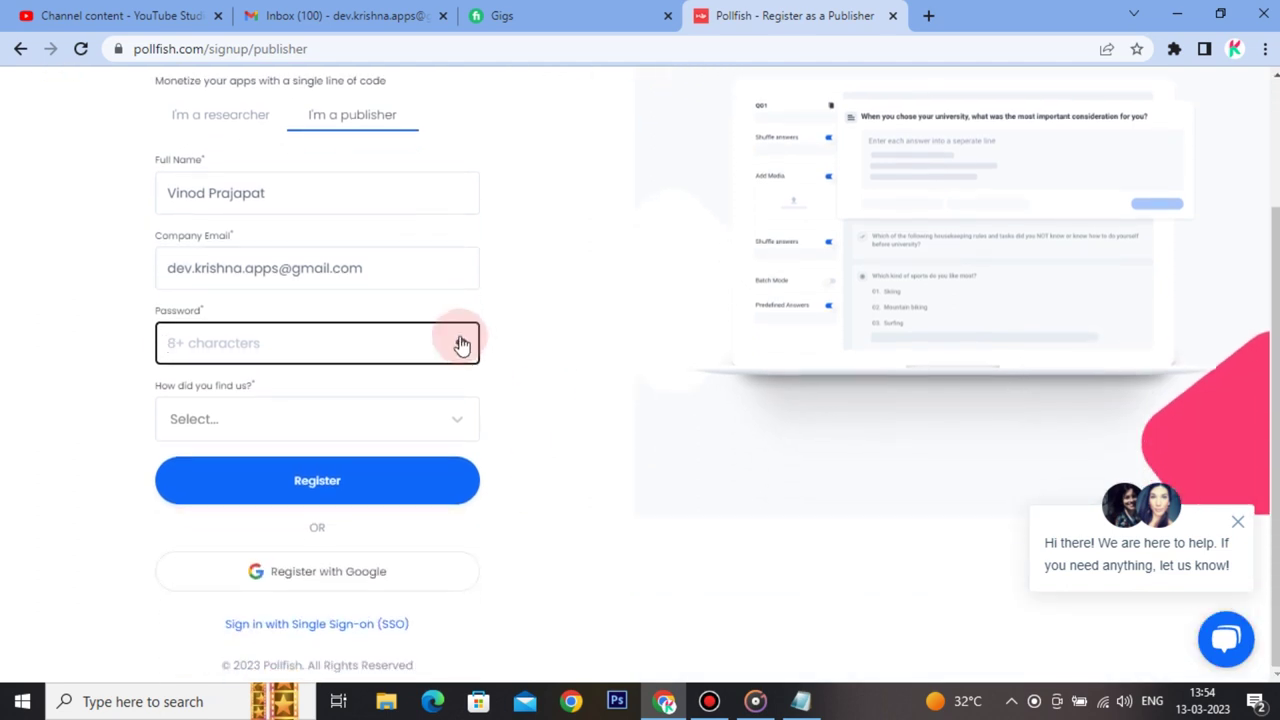
click(459, 341)
click(398, 343)
click(459, 342)
click(362, 341)
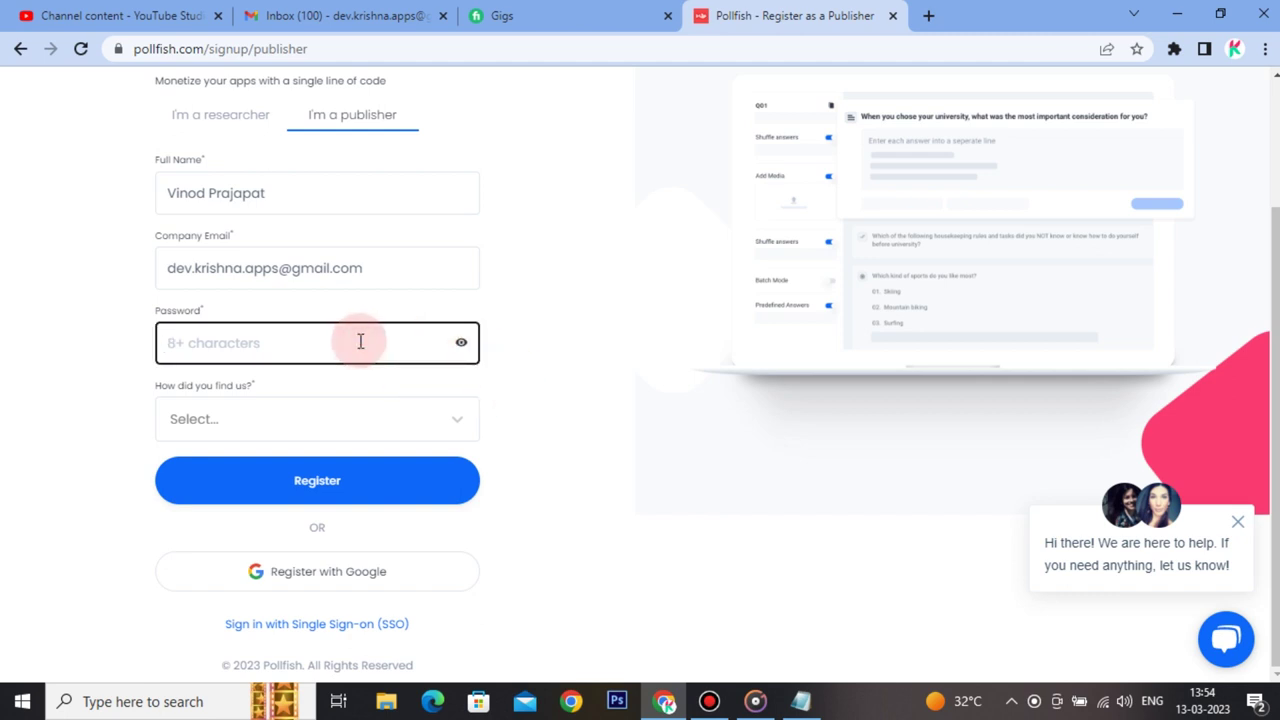
click(336, 420)
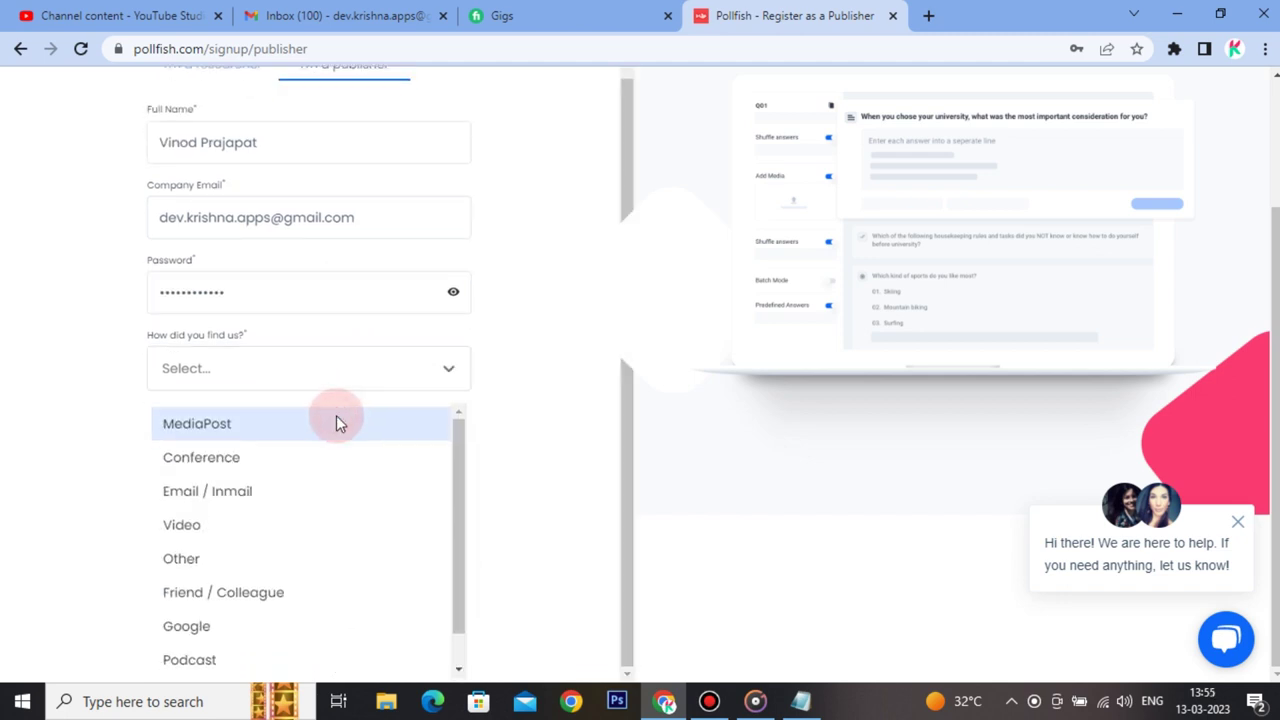
scroll(295, 556, down, 1)
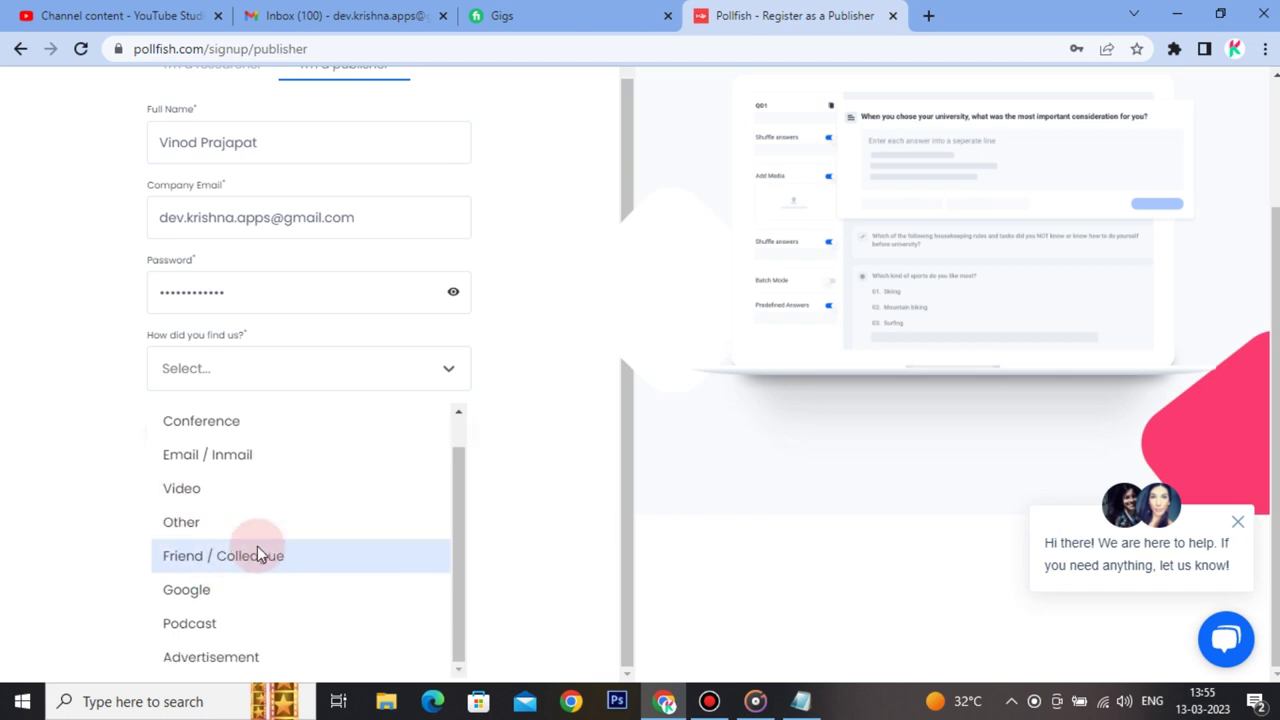
click(243, 556)
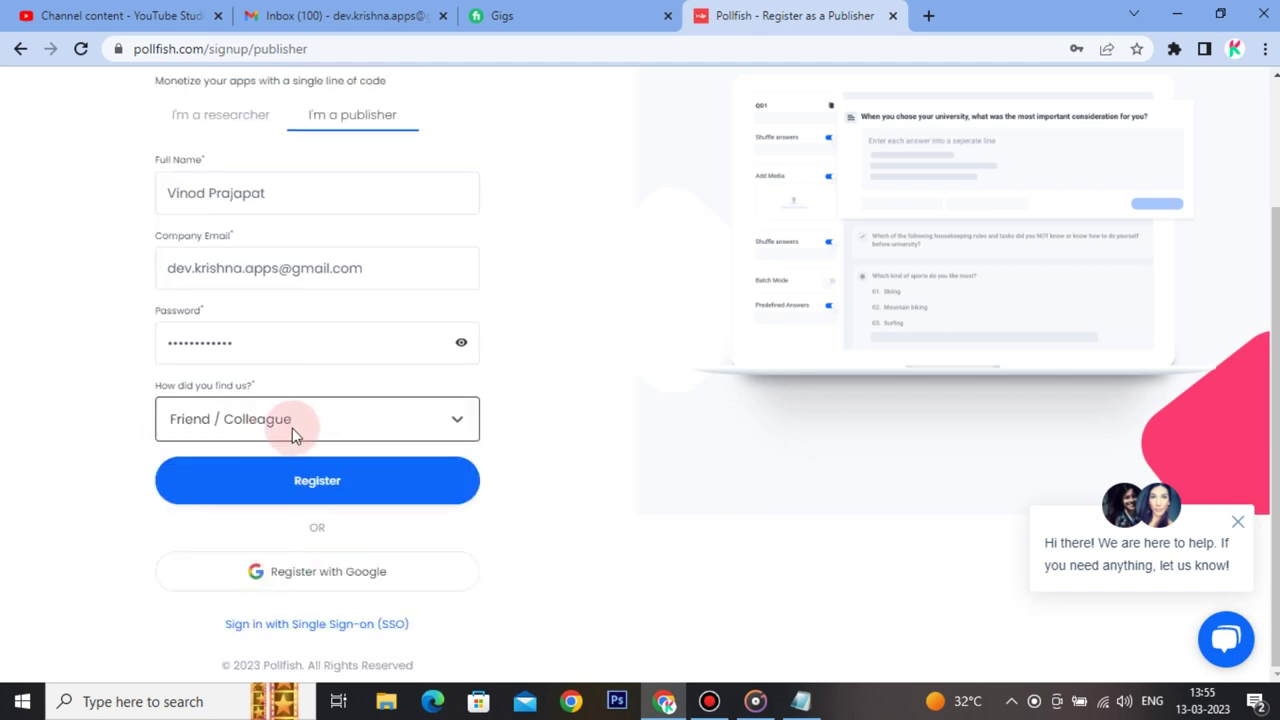
Submit the publisher registration and accept the updated terms of service
click(378, 490)
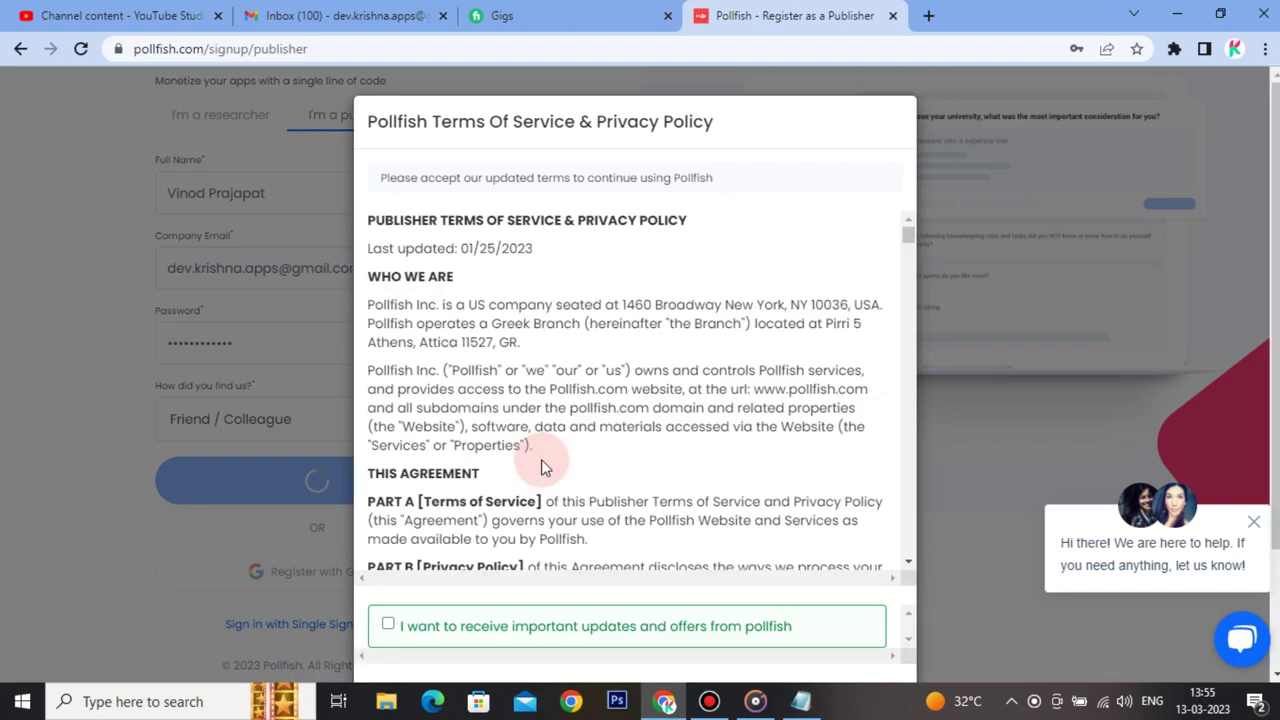
scroll(548, 395, down, 5)
scroll(548, 398, down, 5)
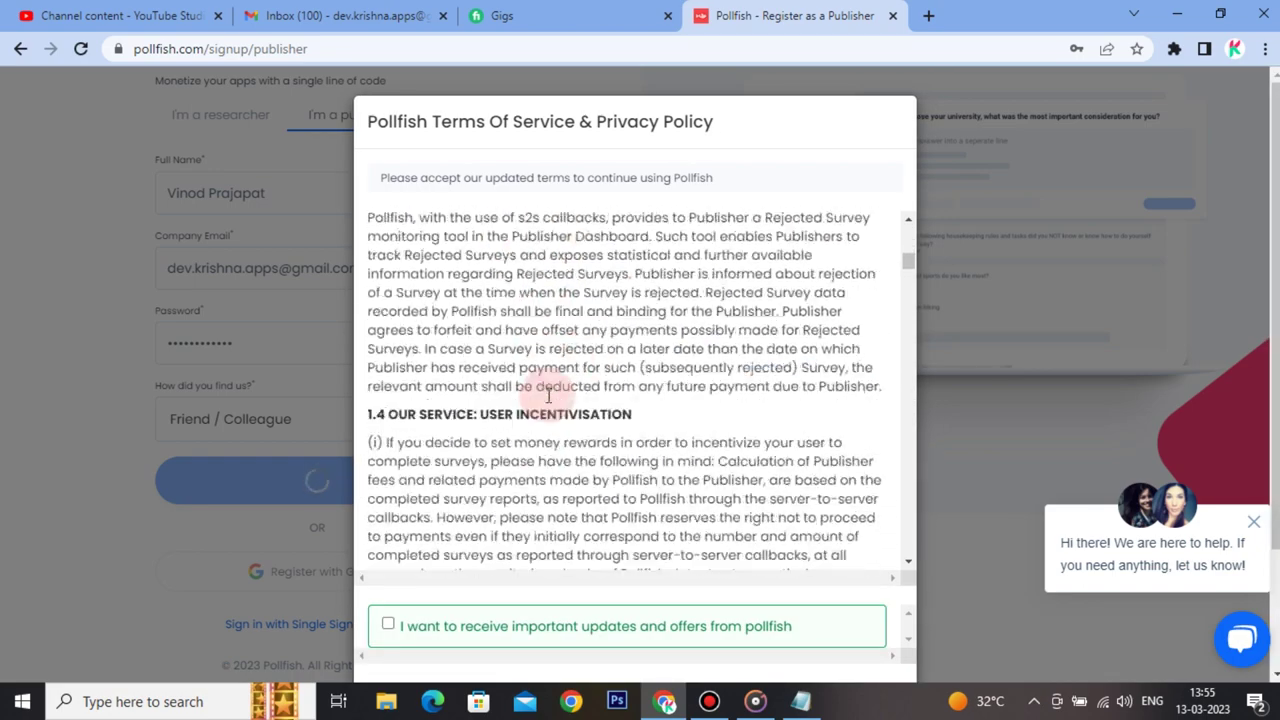
scroll(548, 398, down, 3)
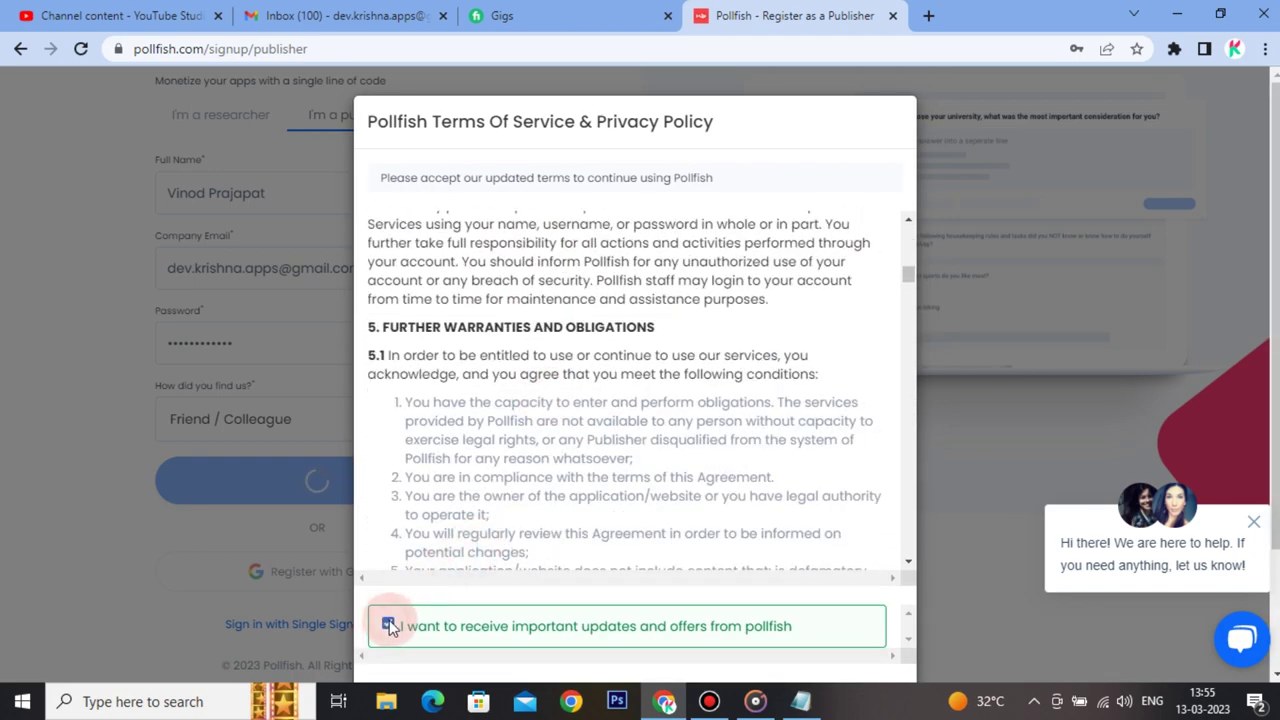
scroll(620, 608, down, 3)
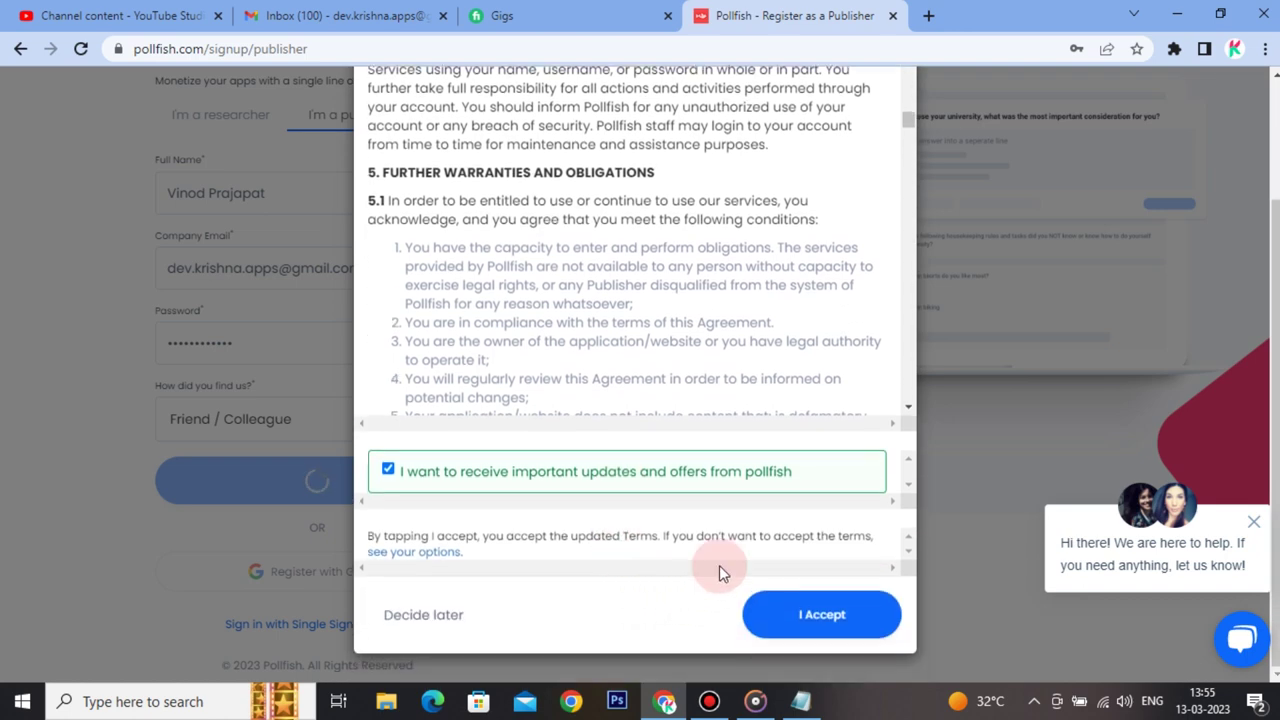
click(851, 618)
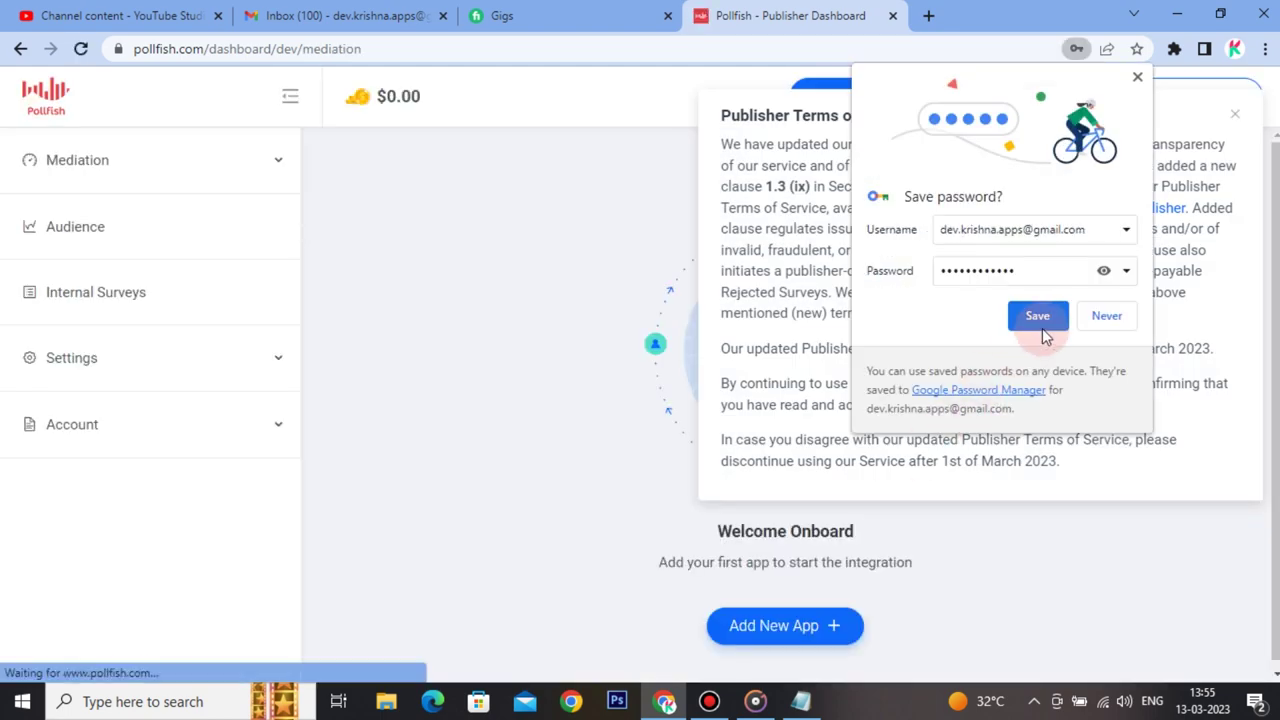
Save the new password in the browser and dismiss the terms notice and chat popup
click(1037, 316)
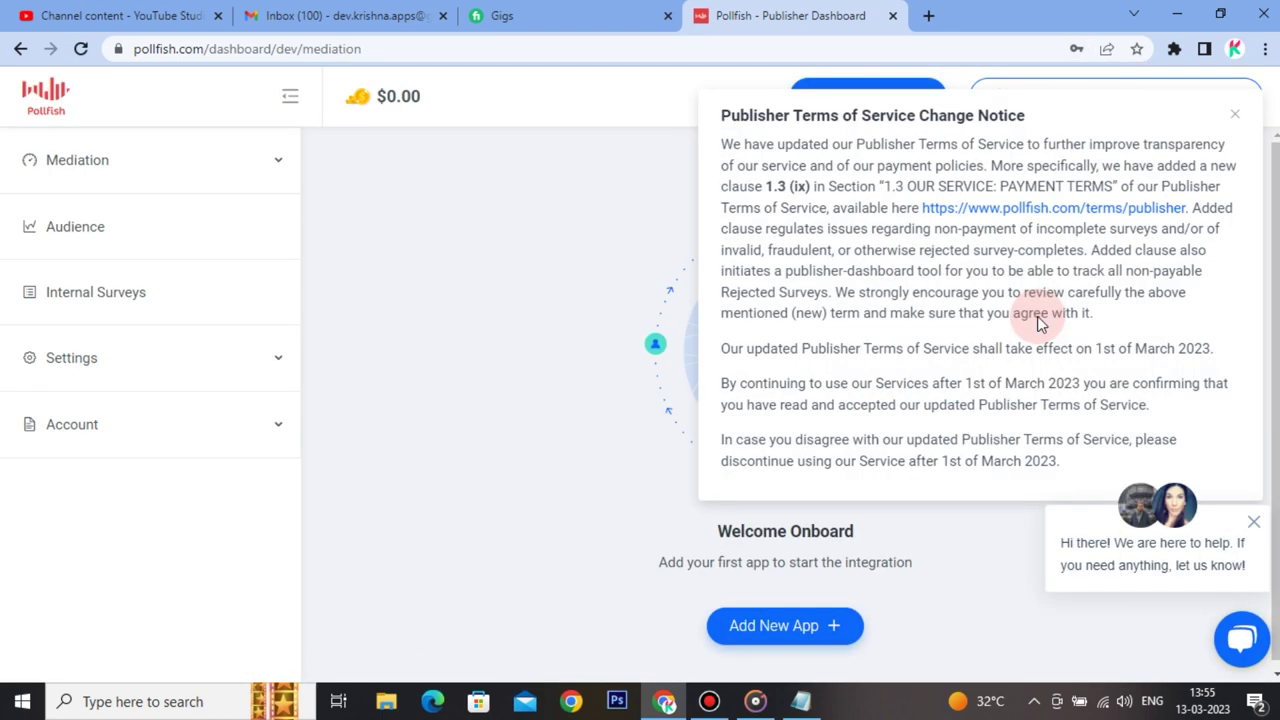
click(1237, 114)
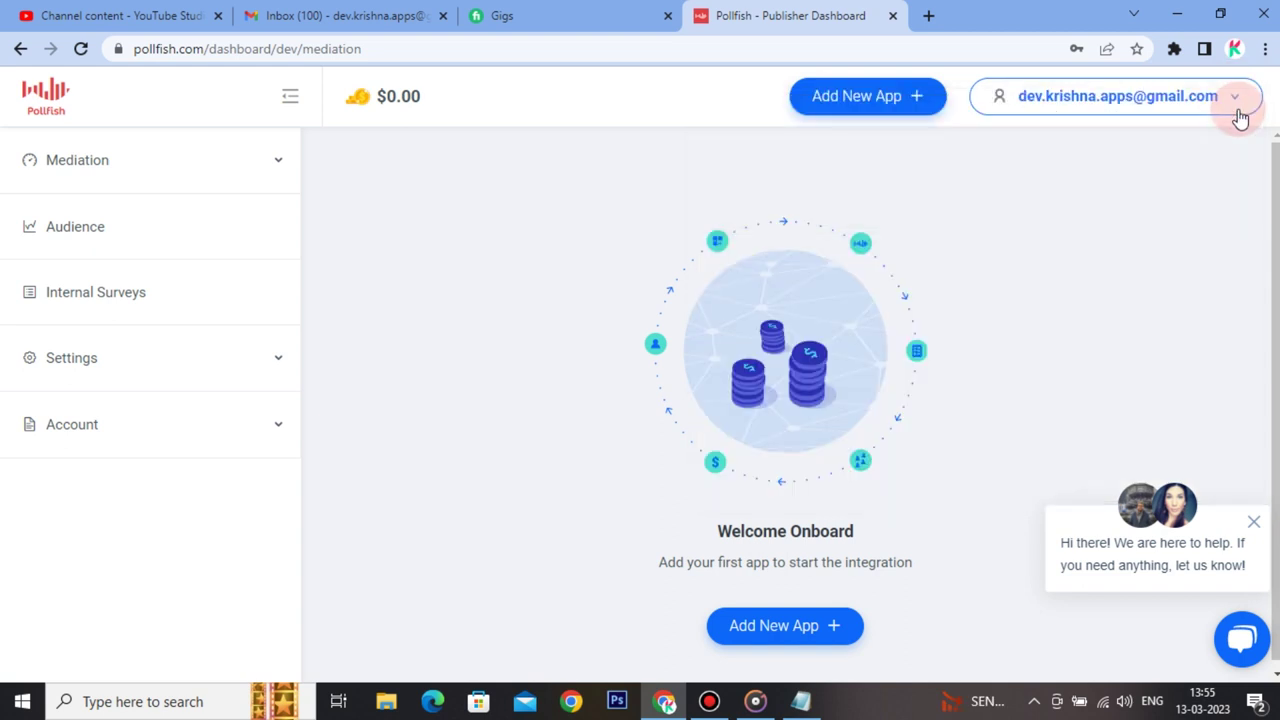
click(1253, 521)
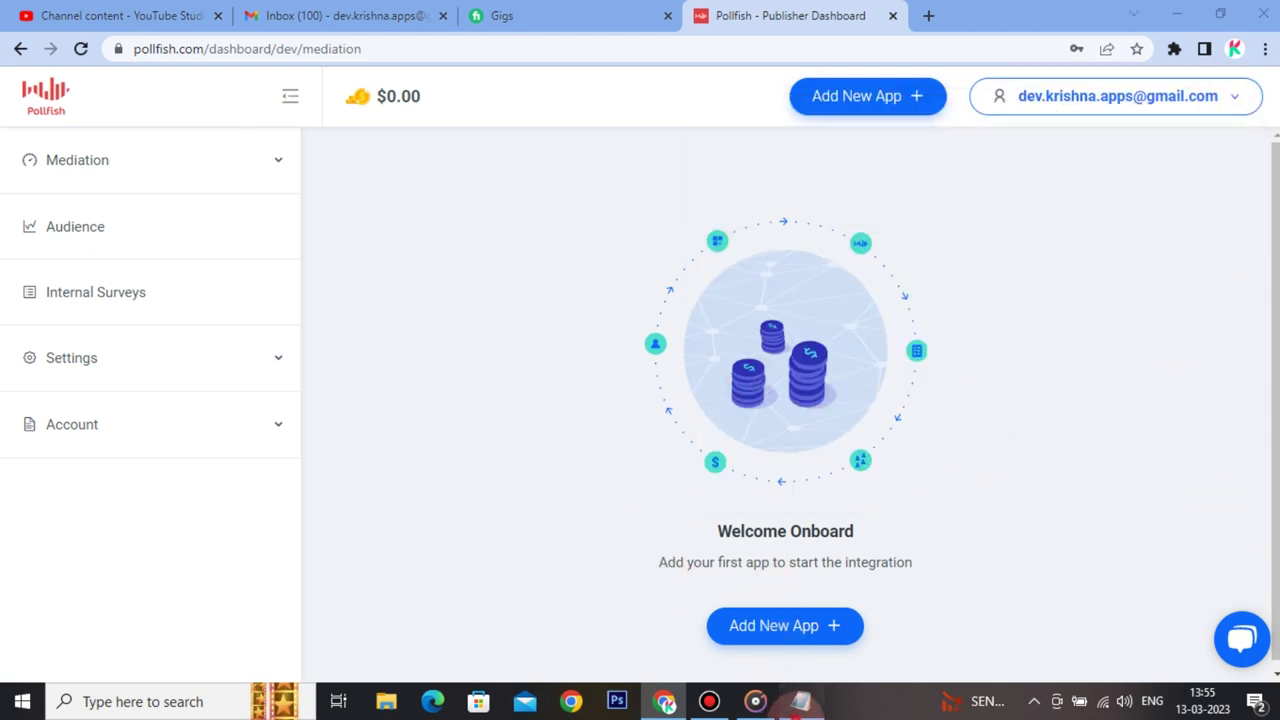
click(800, 701)
Add and save notes that the account is created, apps await approval, and 'After login click on Add New App'
text(Now )
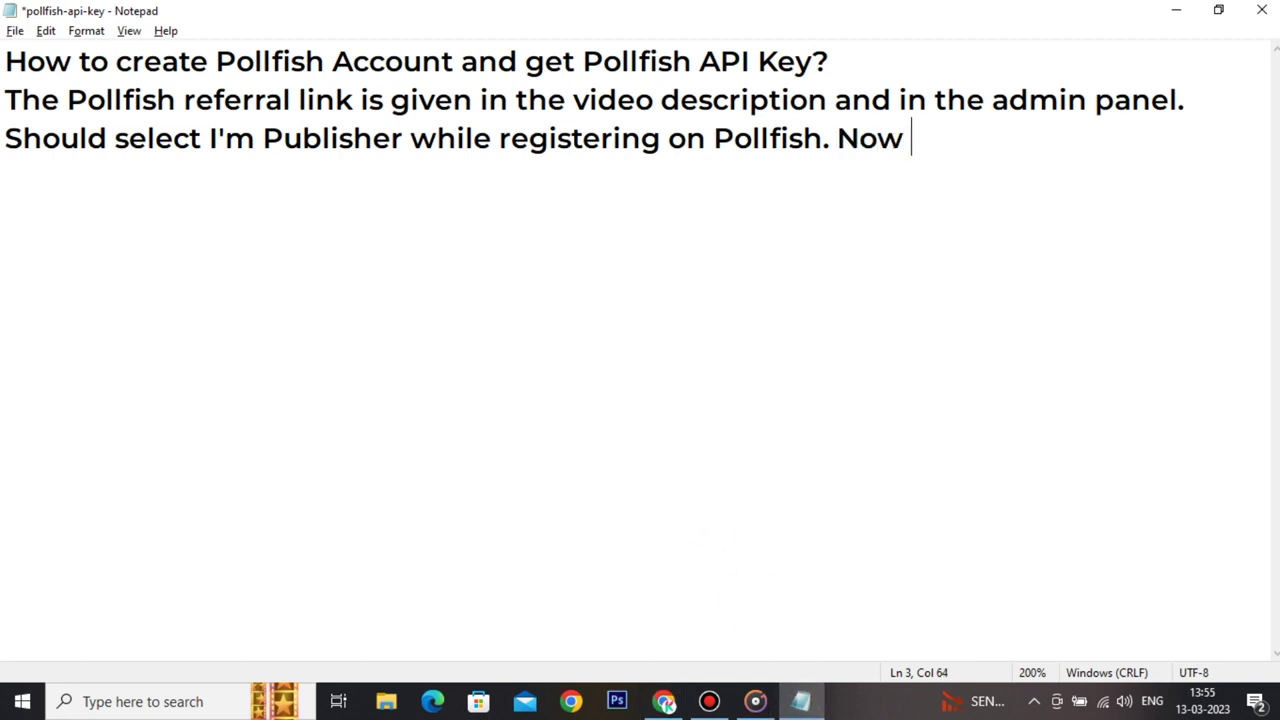
text(Pollfi)
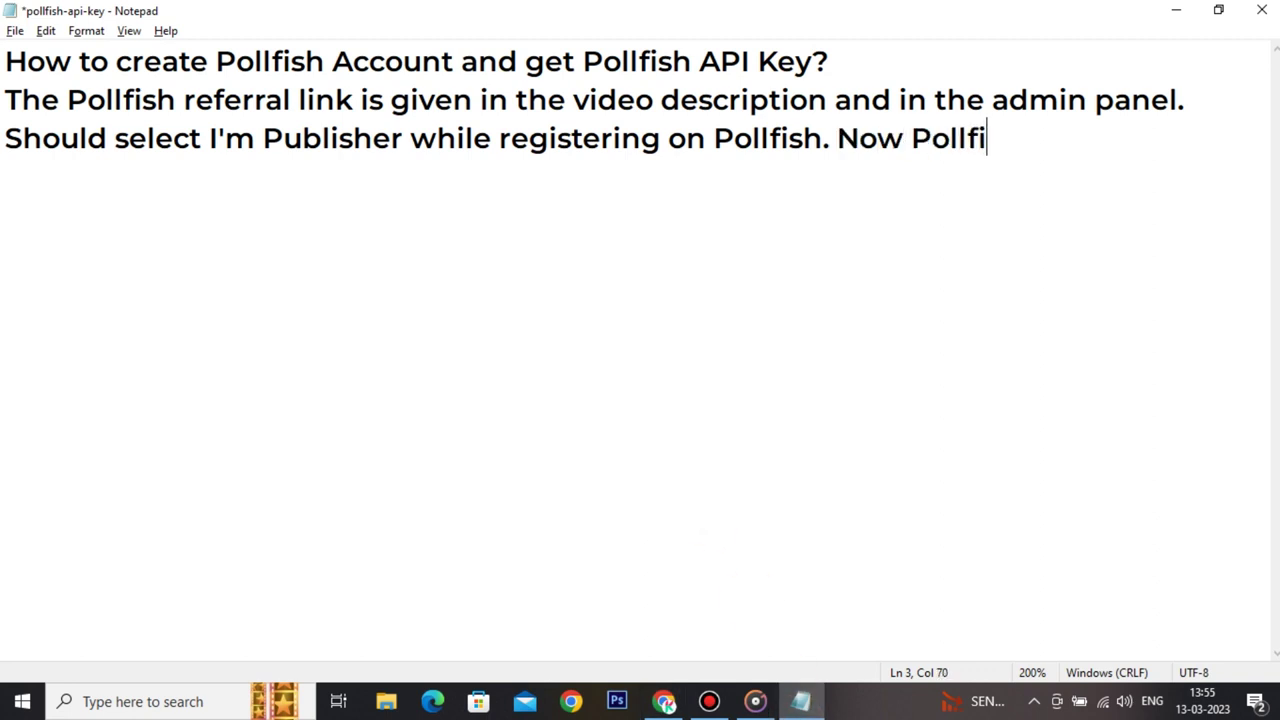
text(sh account is c)
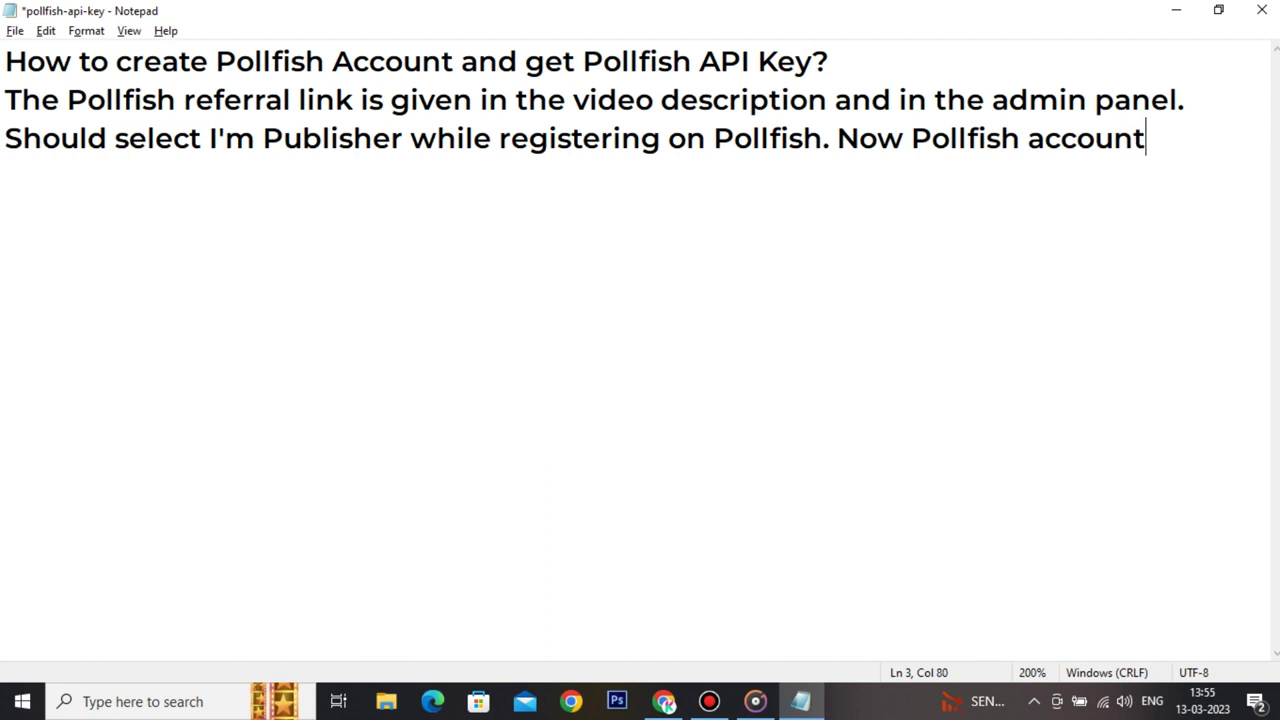
text(reate s)
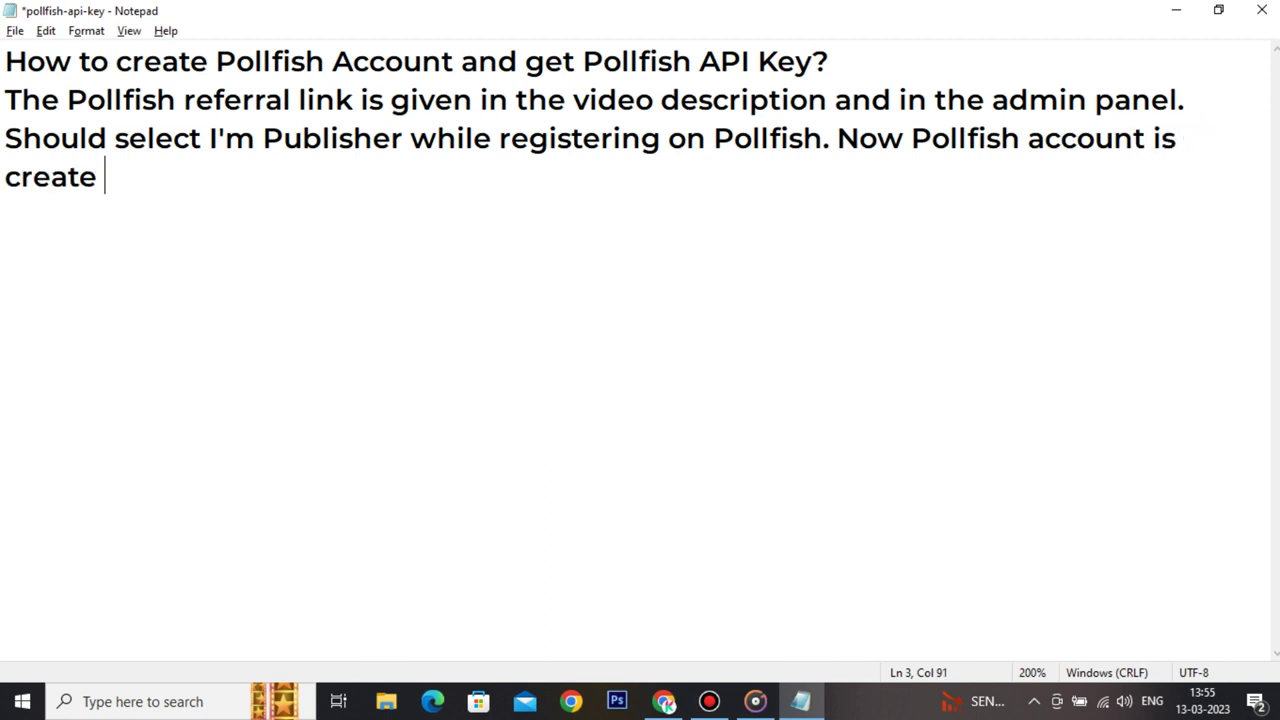
text(uccessf)
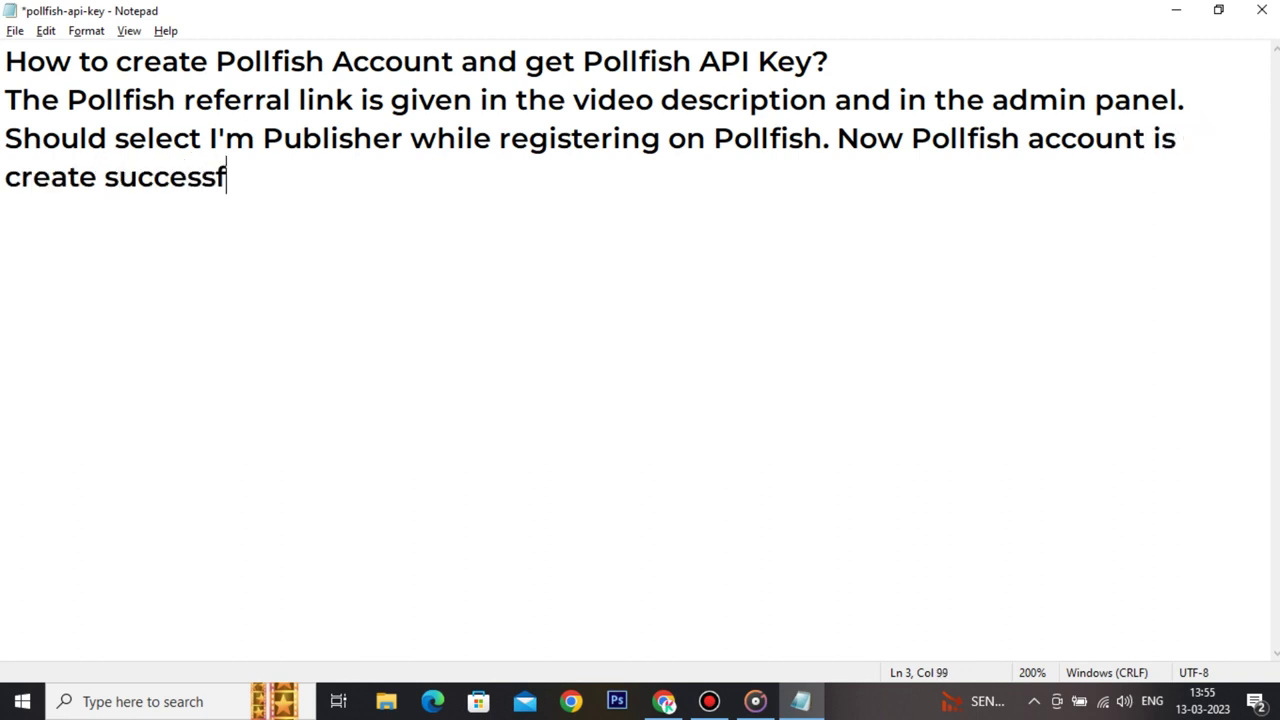
text(ully, Y)
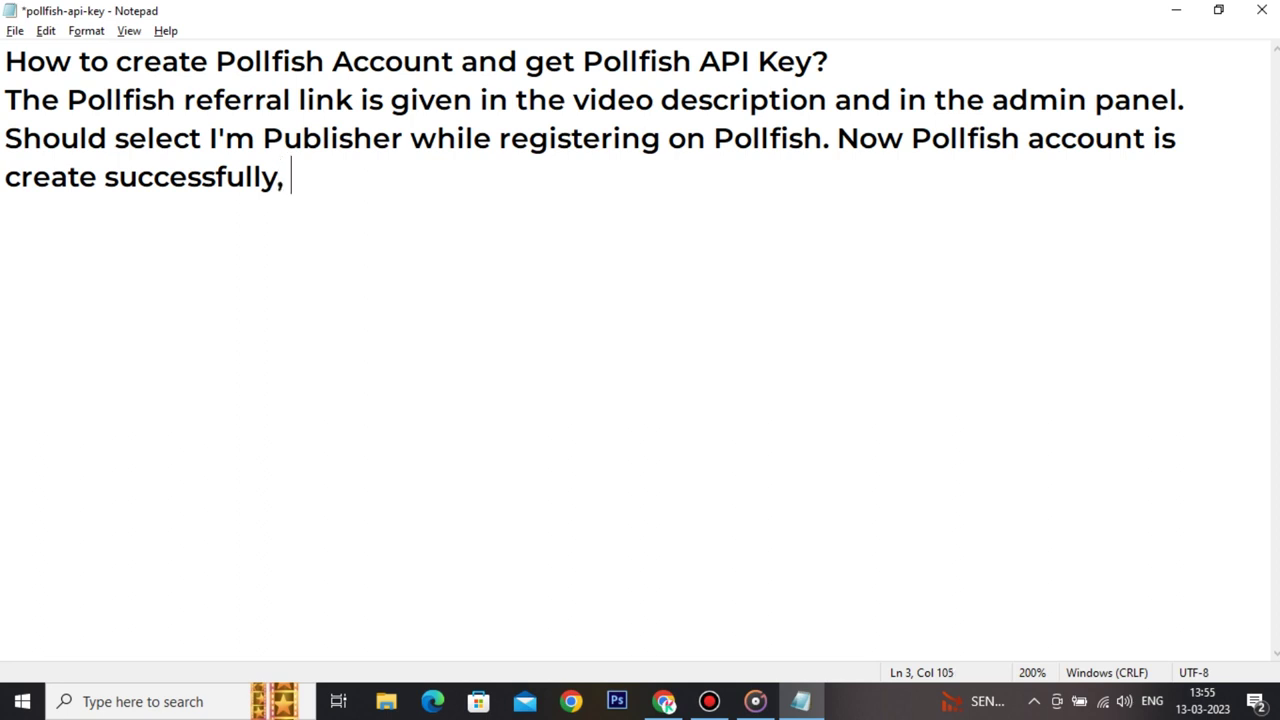
text(ou can add )
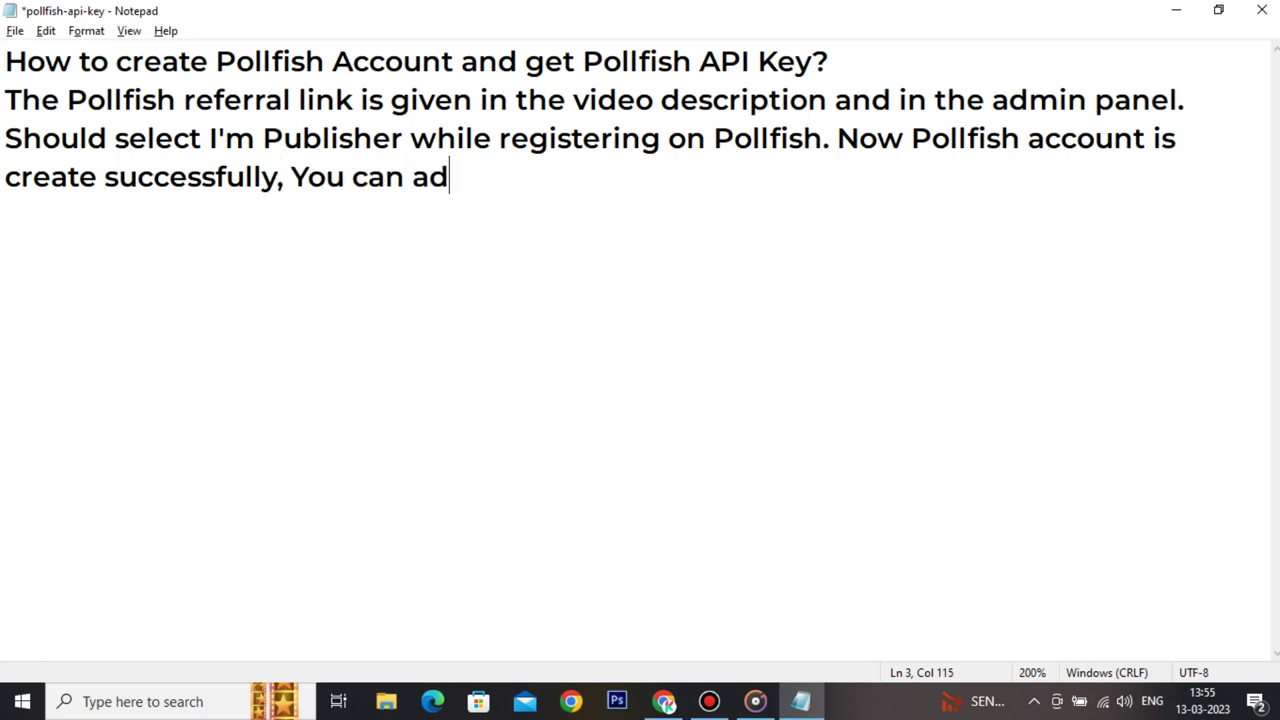
text(your )
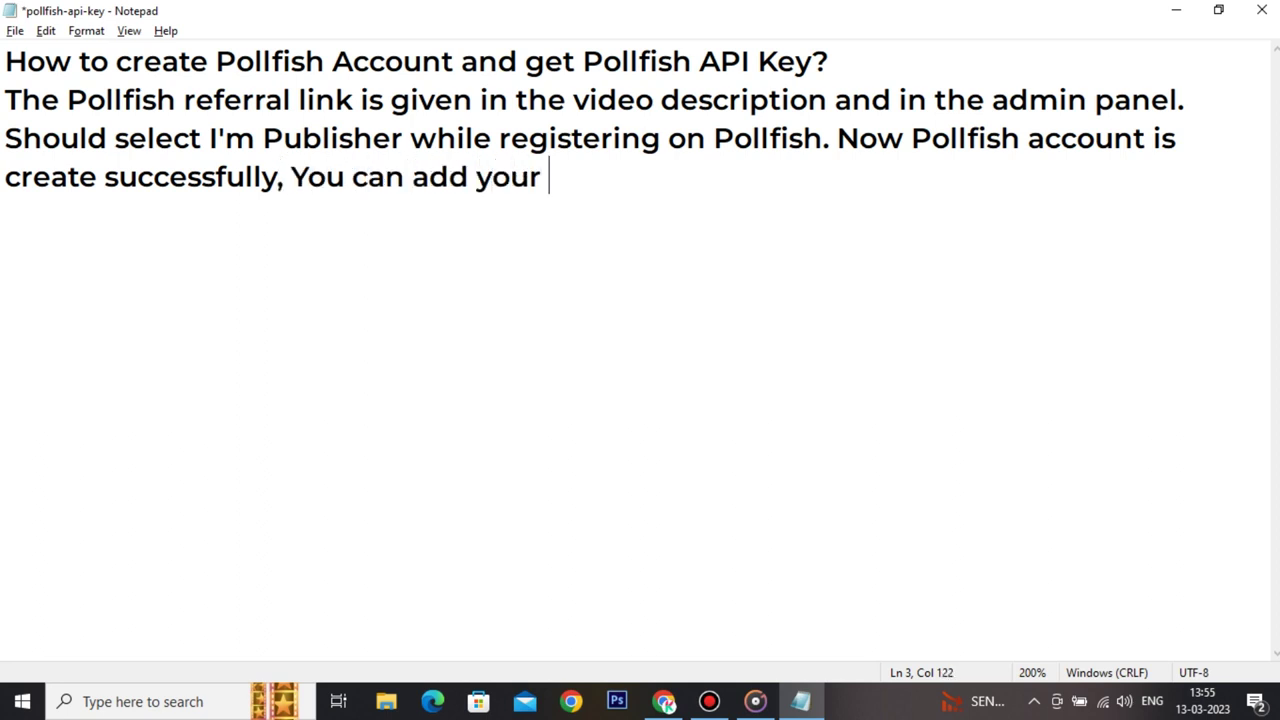
text(app and)
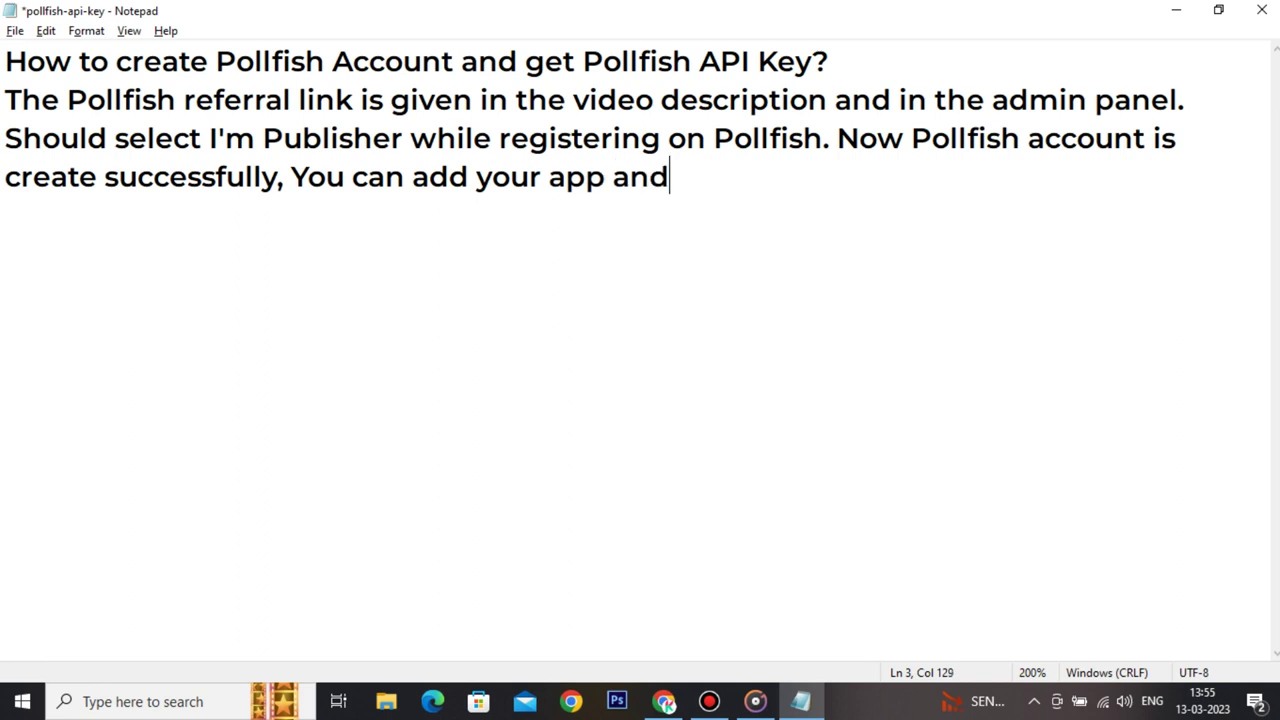
text( wait for )
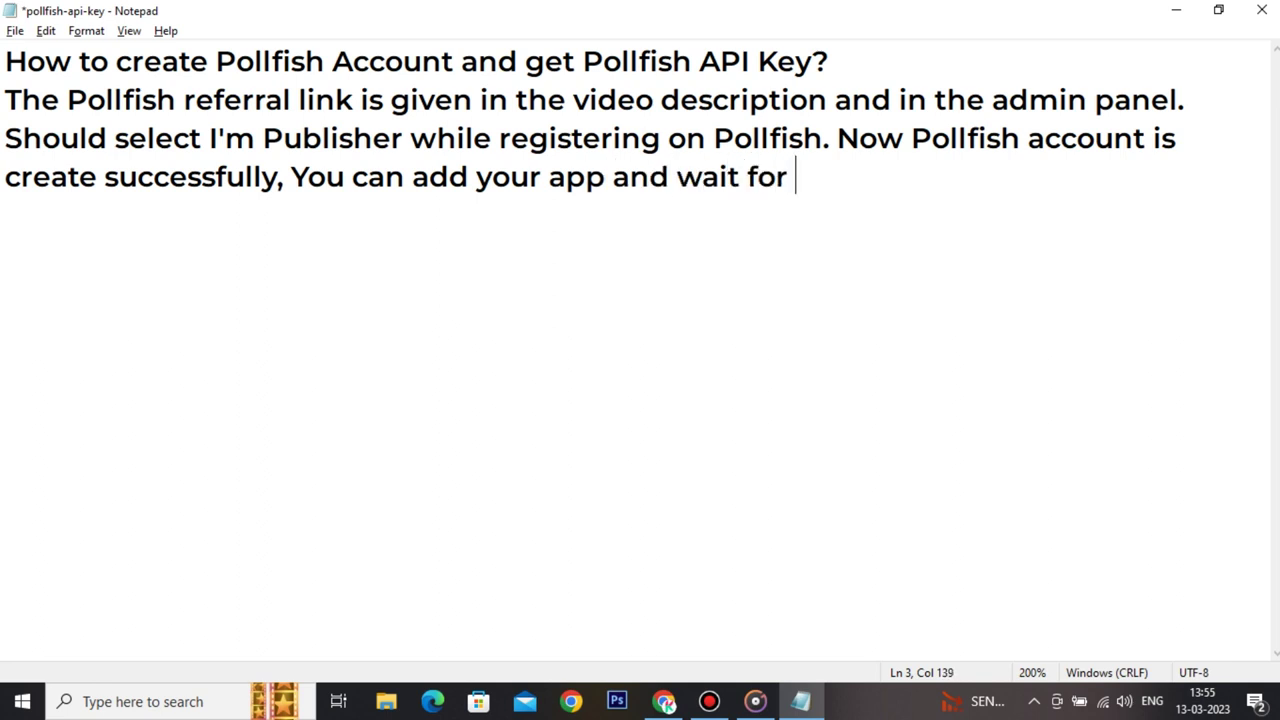
text(approval.)
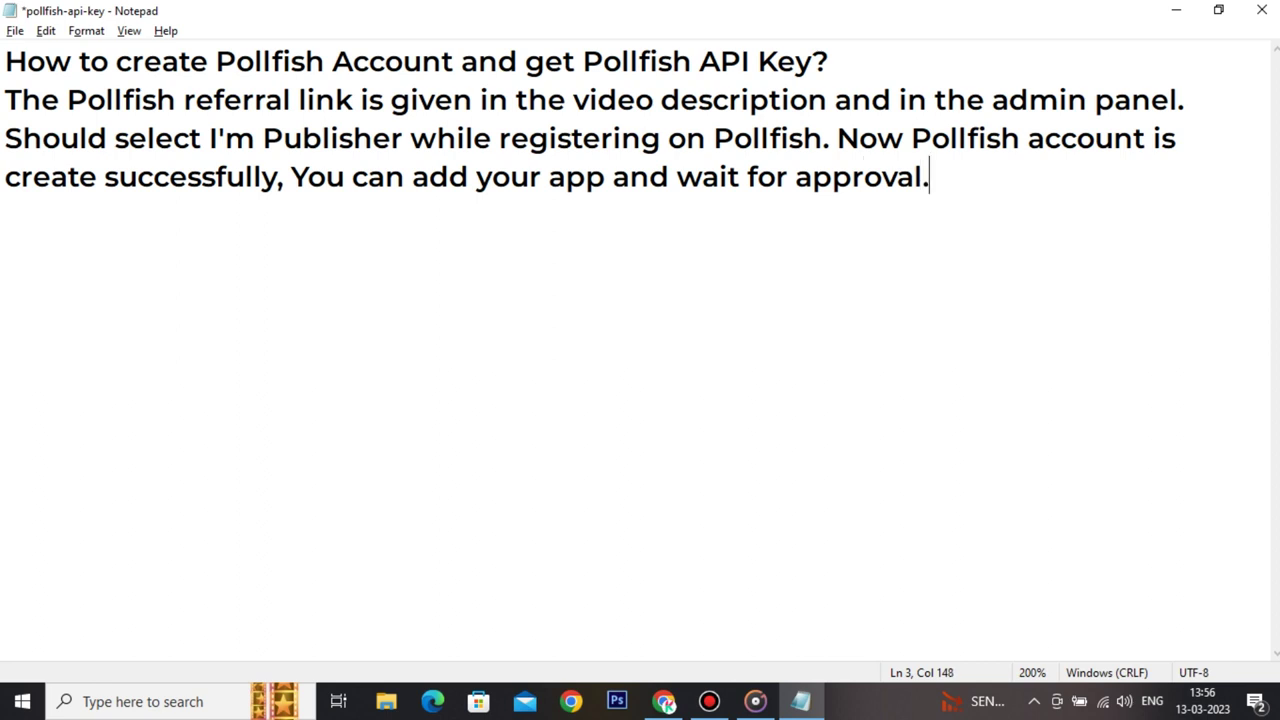
key(ctrl+s)
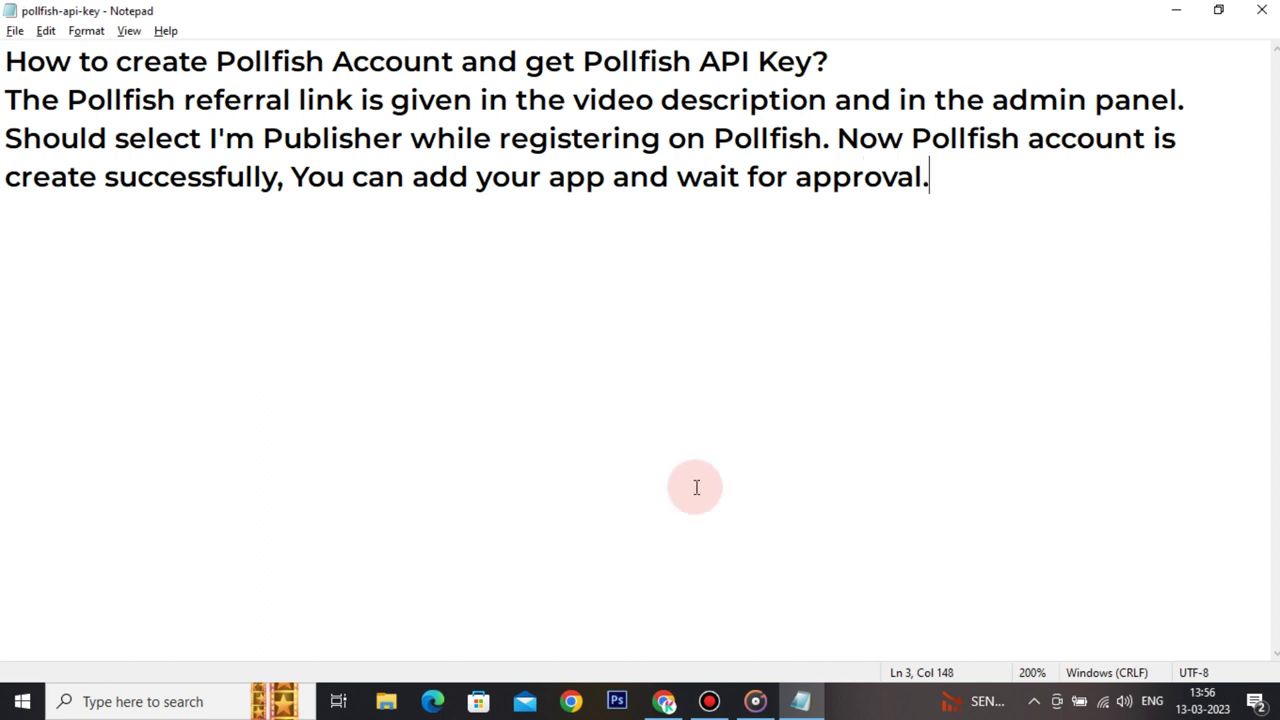
key(alt+Tab)
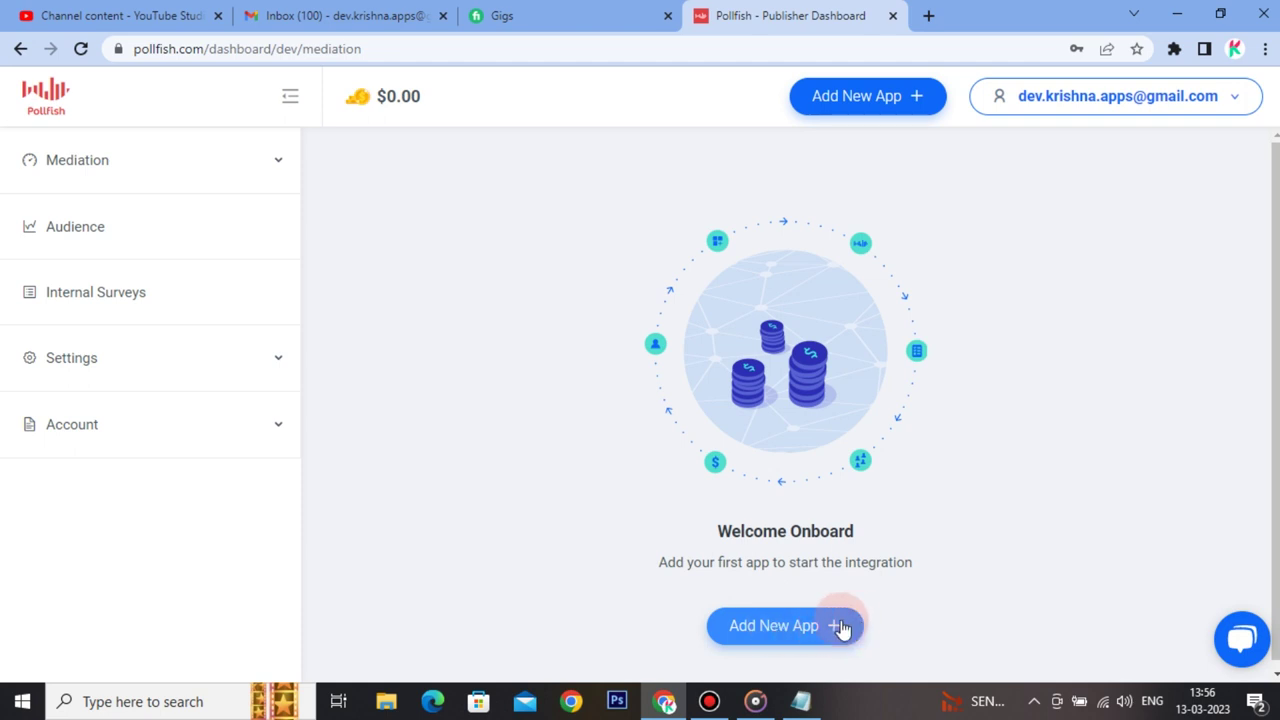
key(alt+Tab)
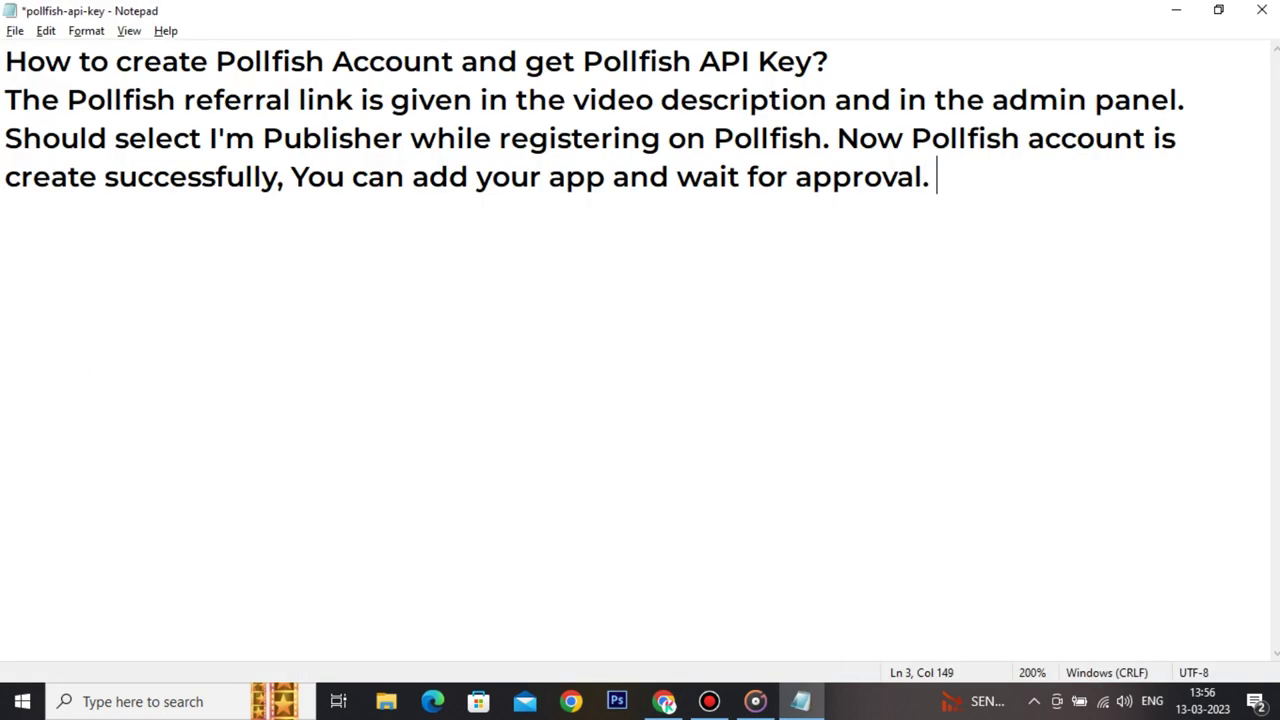
text(C)
key(BackSpace)
text(After )
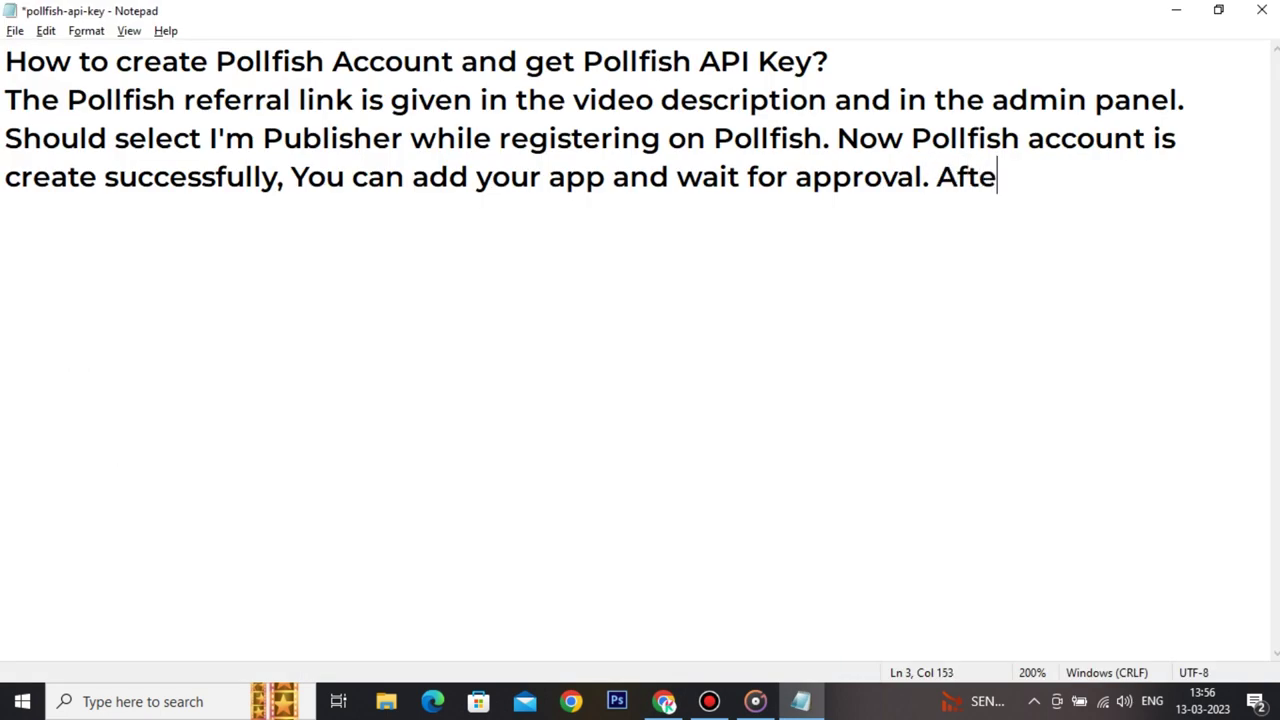
text(login )
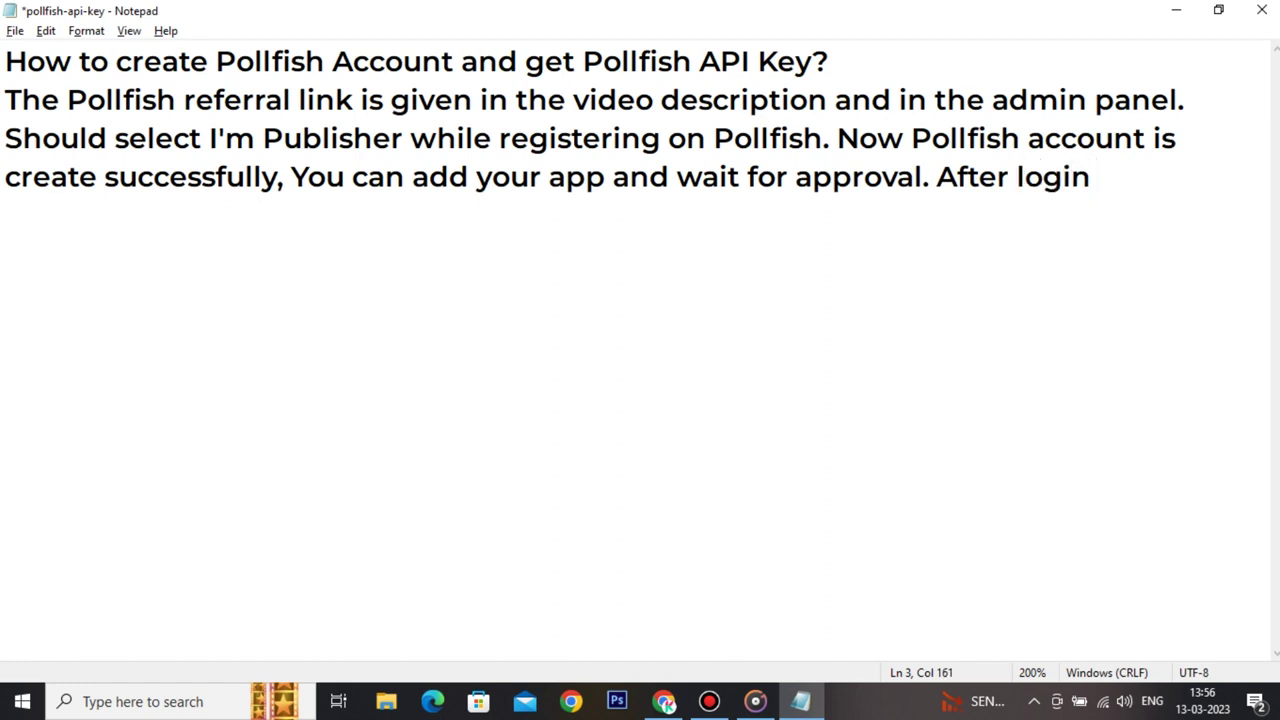
text(click on )
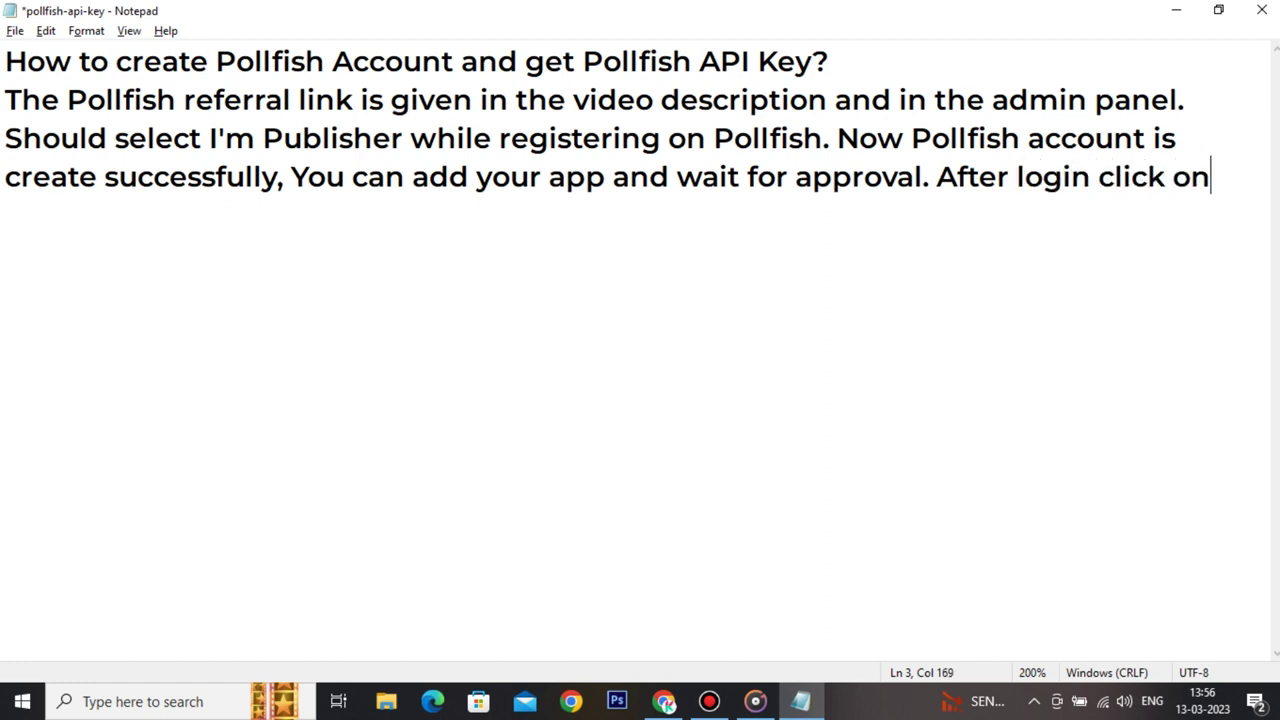
text(Add )
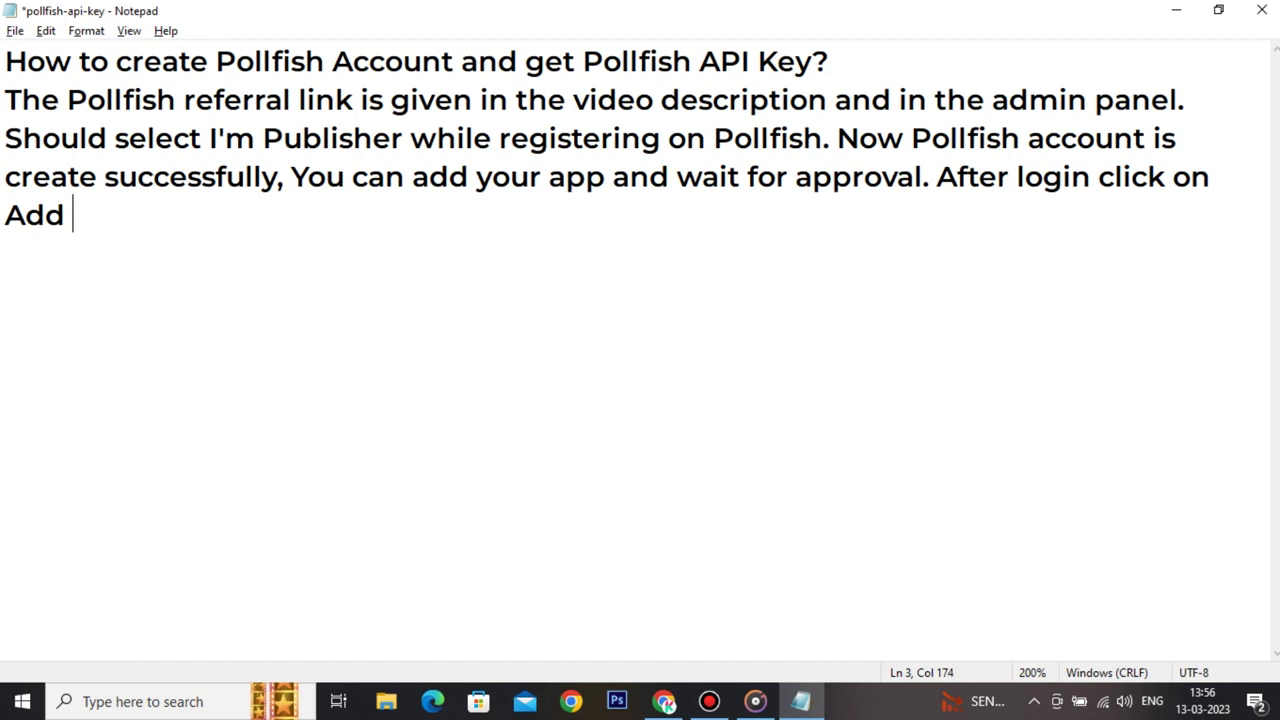
text(New App)
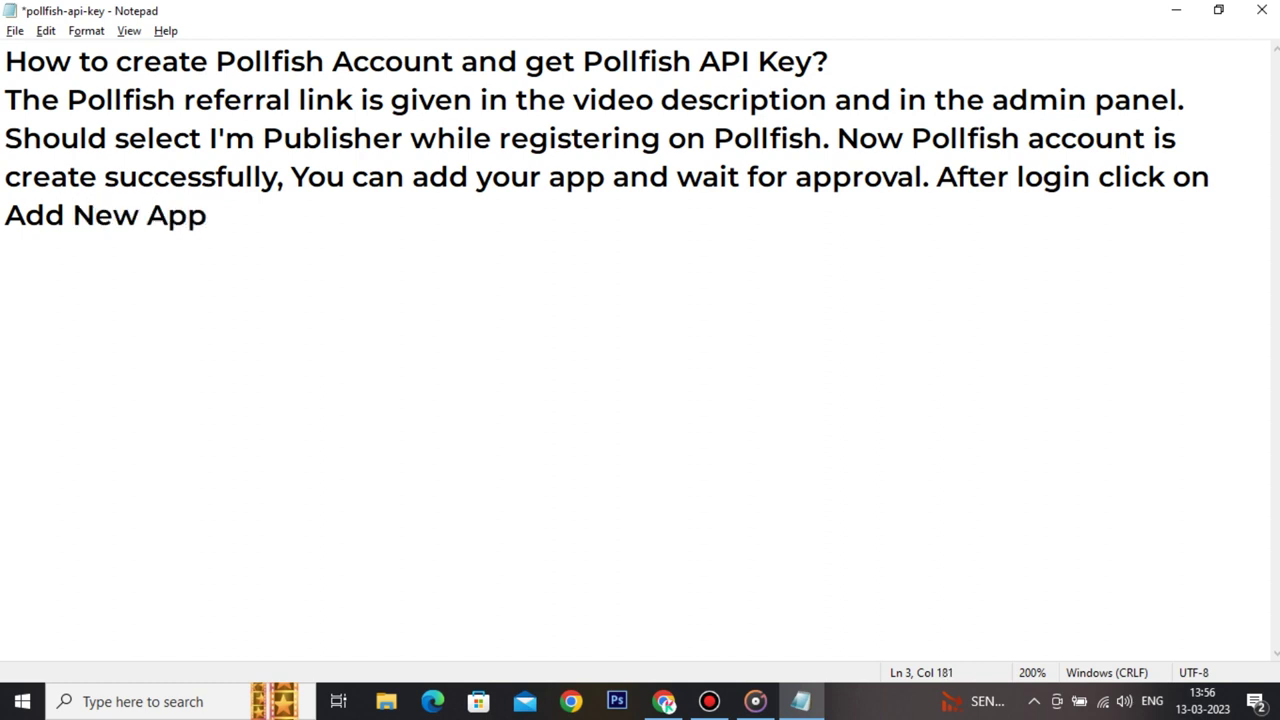
key(ctrl+s)
Start a new Pollfish app named Cash Queen and move on to the APP URL field
key(alt+Tab)
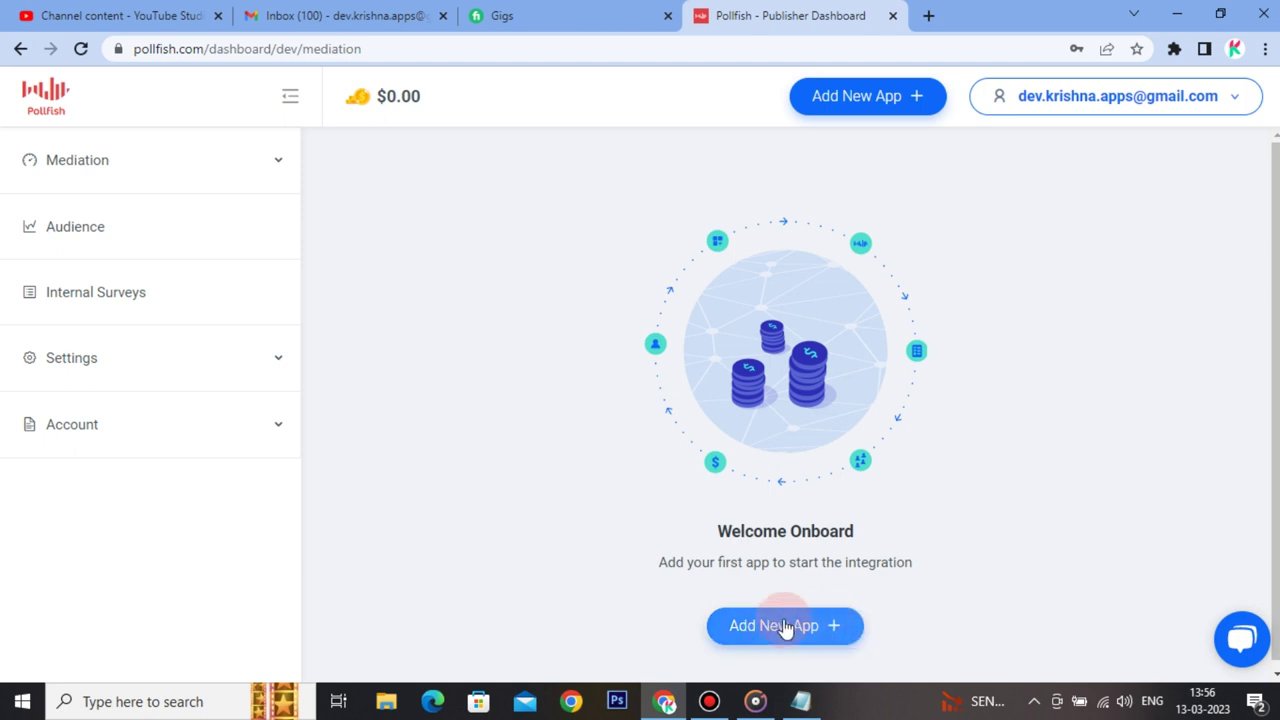
click(785, 626)
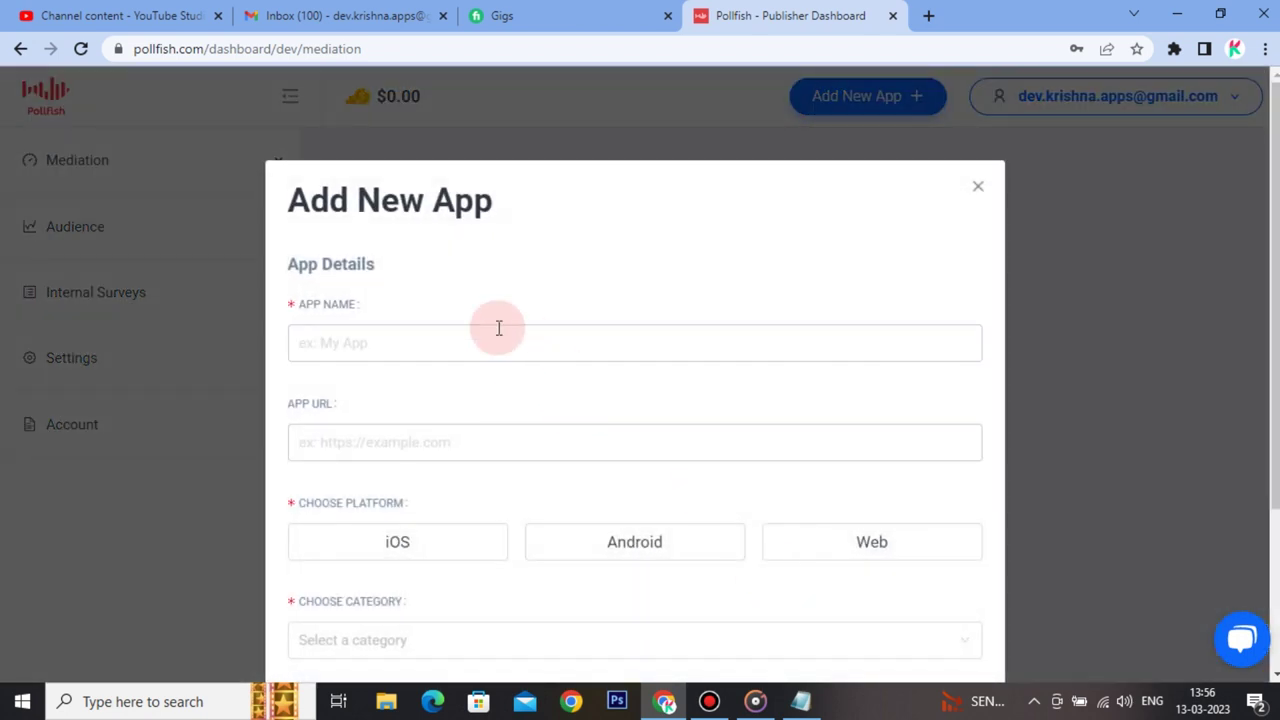
click(500, 338)
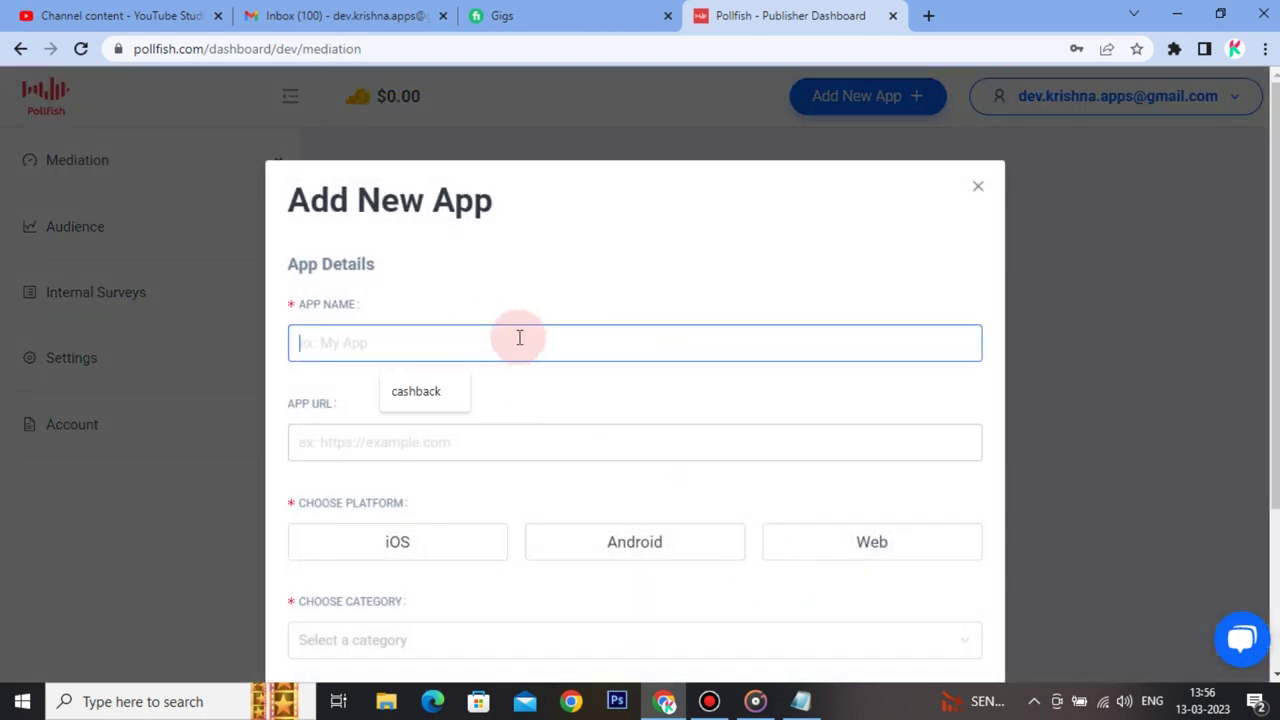
text(Cash)
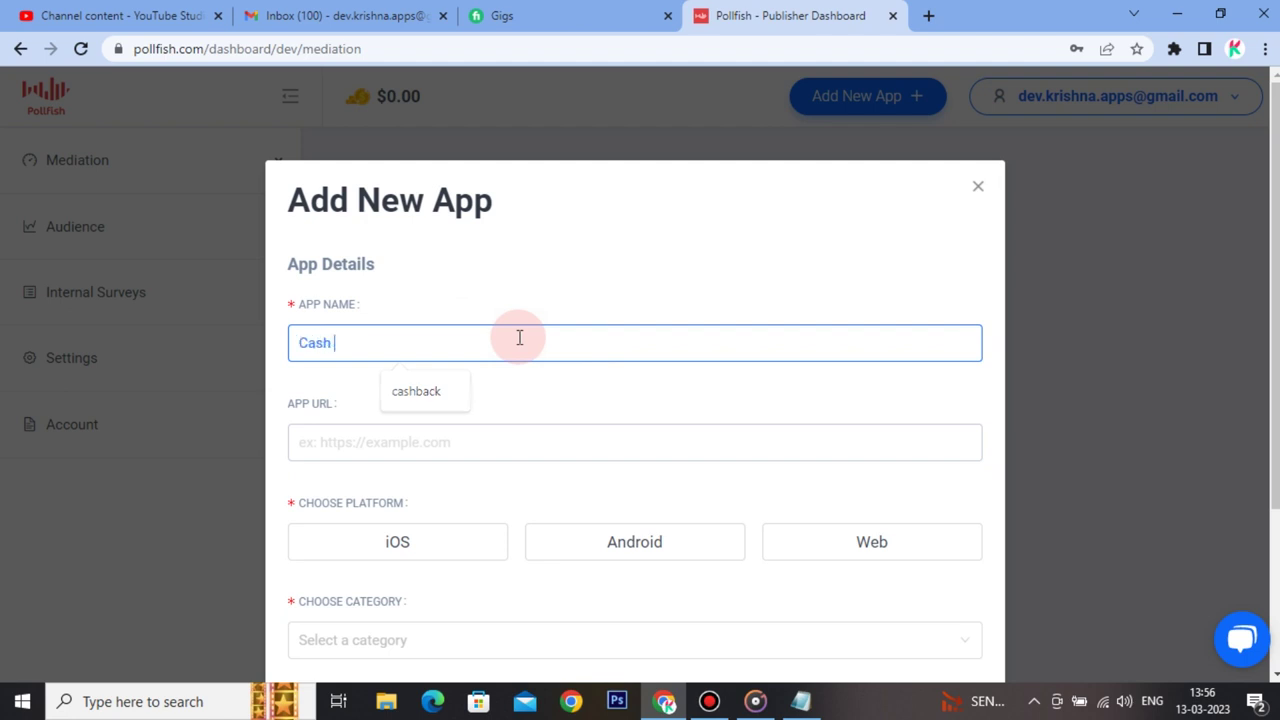
text( Queen)
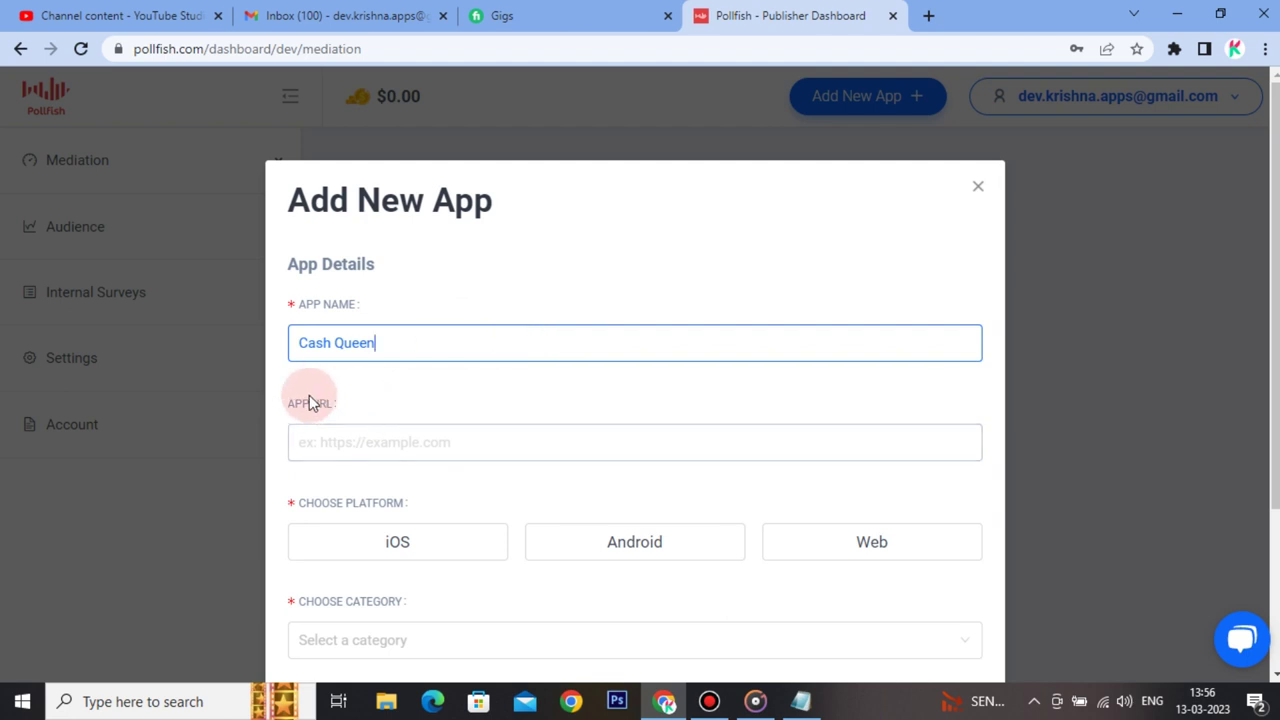
drag(343, 409, 275, 405)
click(394, 408)
click(448, 443)
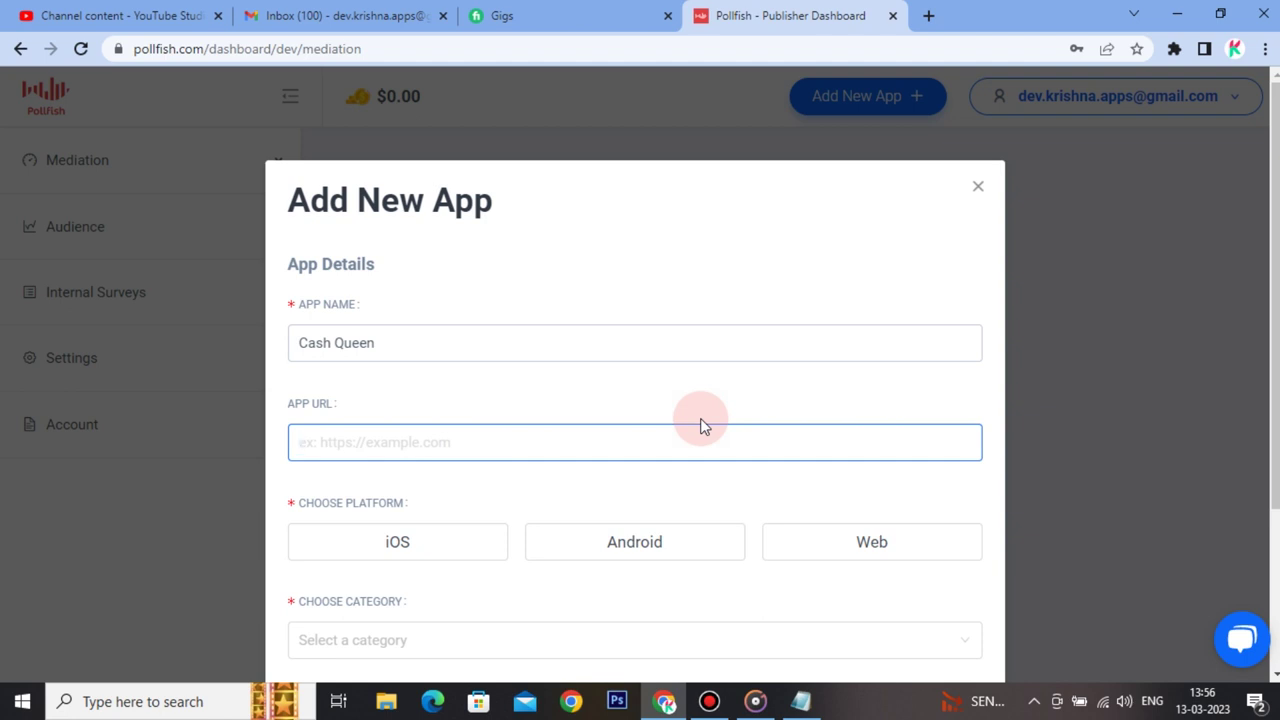
click(929, 15)
Search 'kristar appplay store' and open the Kristar - Fancy Quotes Maker Google Play page
text(krist)
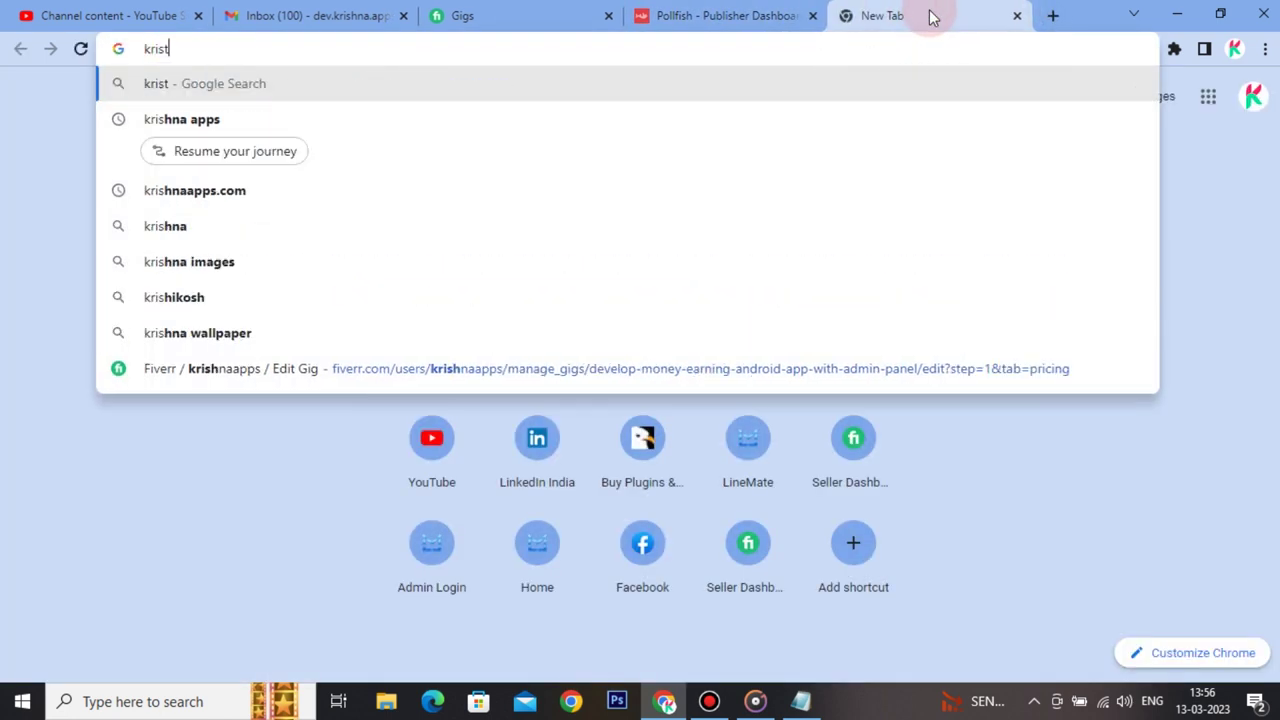
text(ar apppl)
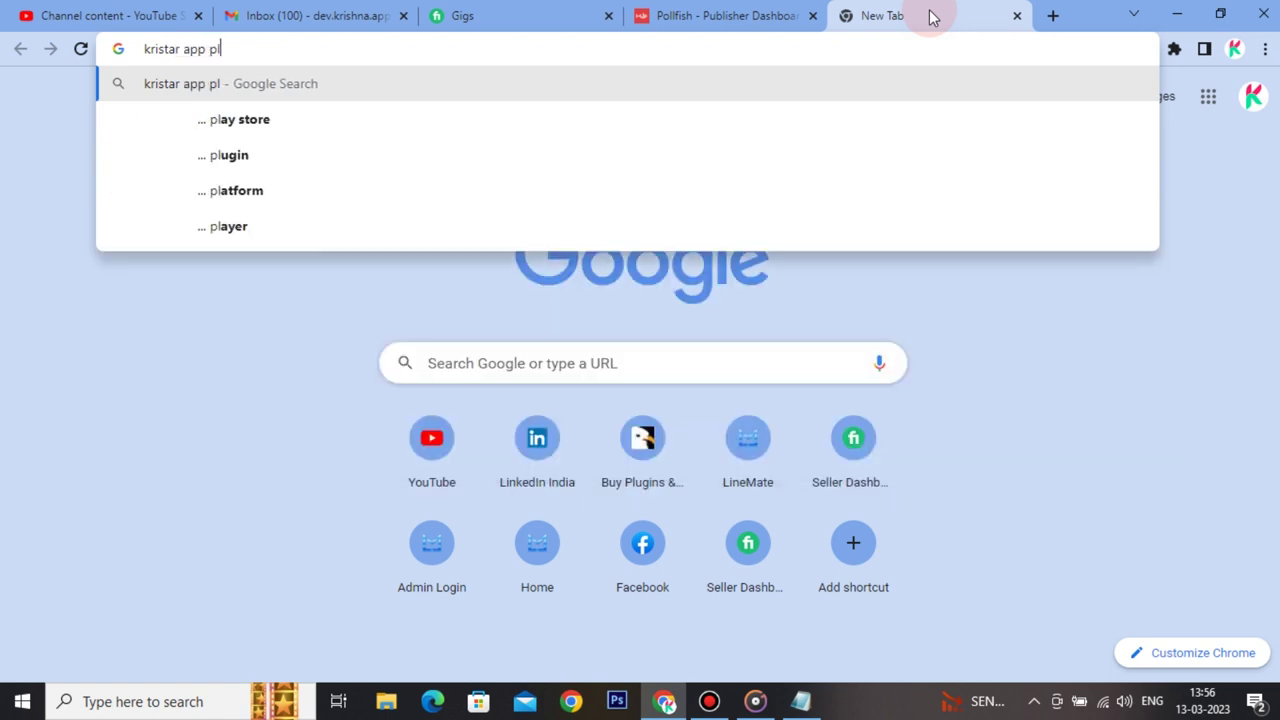
text(ay store)
key(Return)
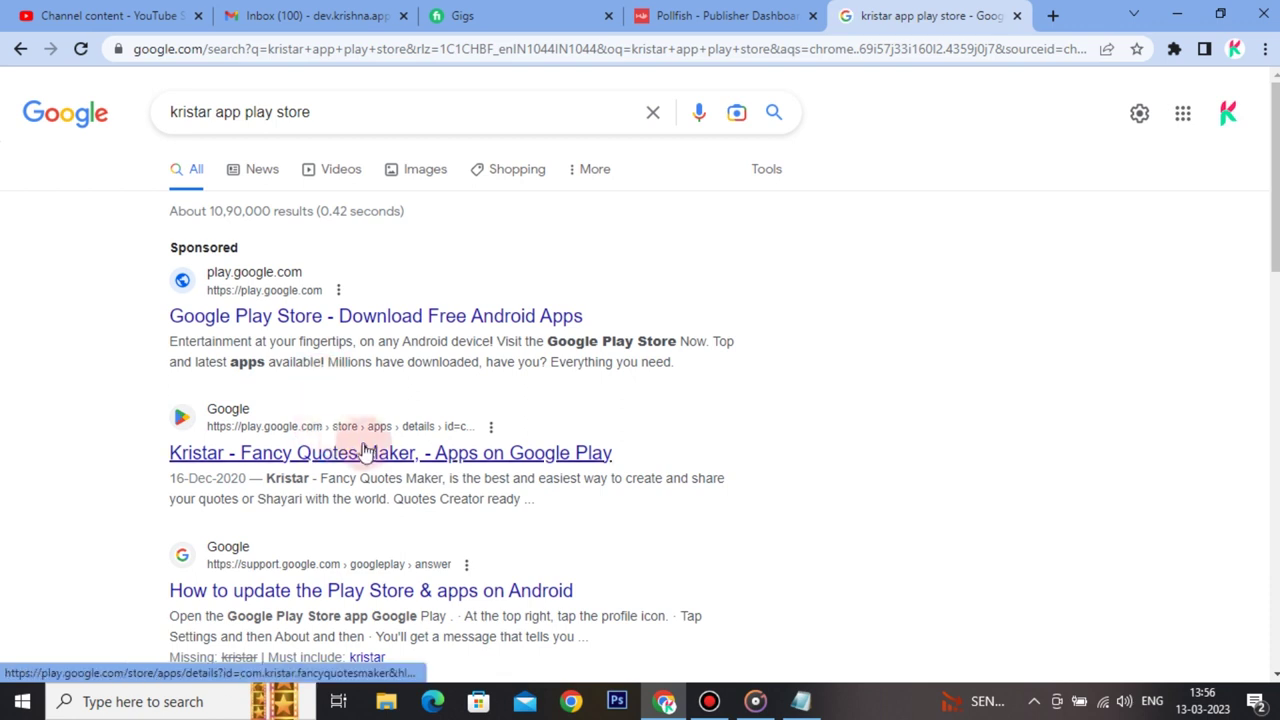
click(345, 450)
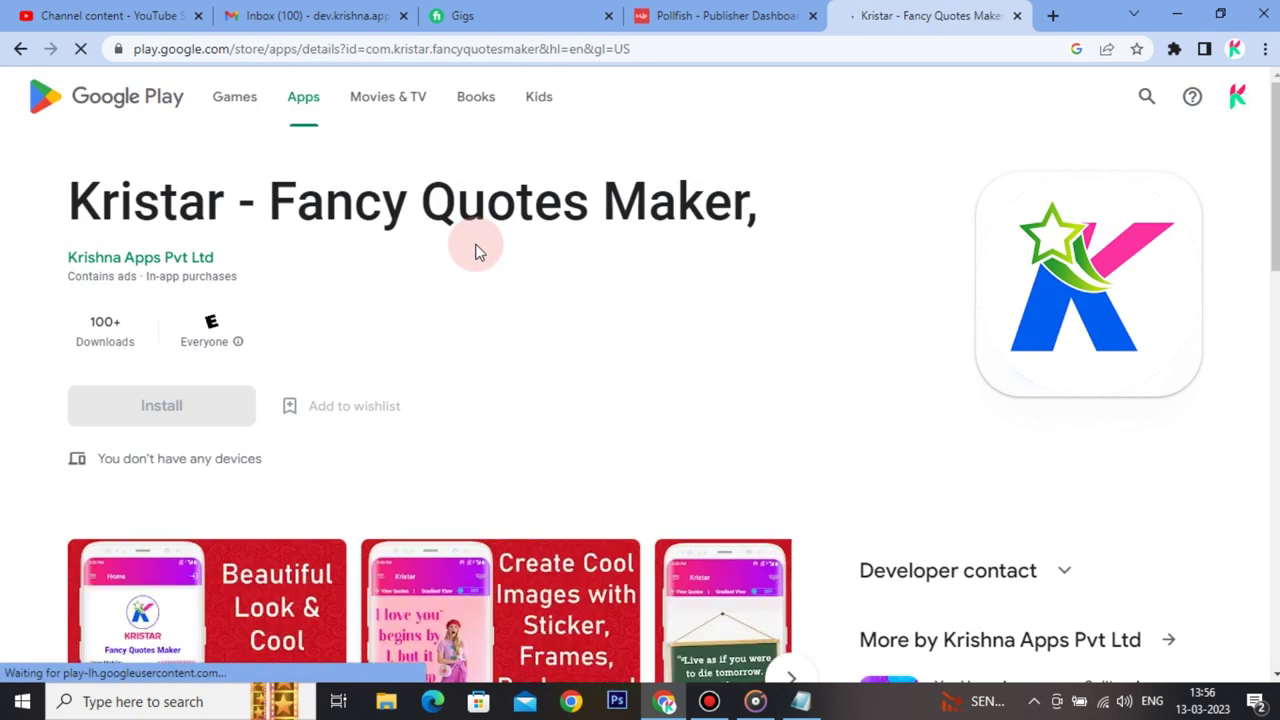
Strip the language and region tail from the Play Store address and copy the link
drag(548, 49, 707, 71)
key(BackSpace)
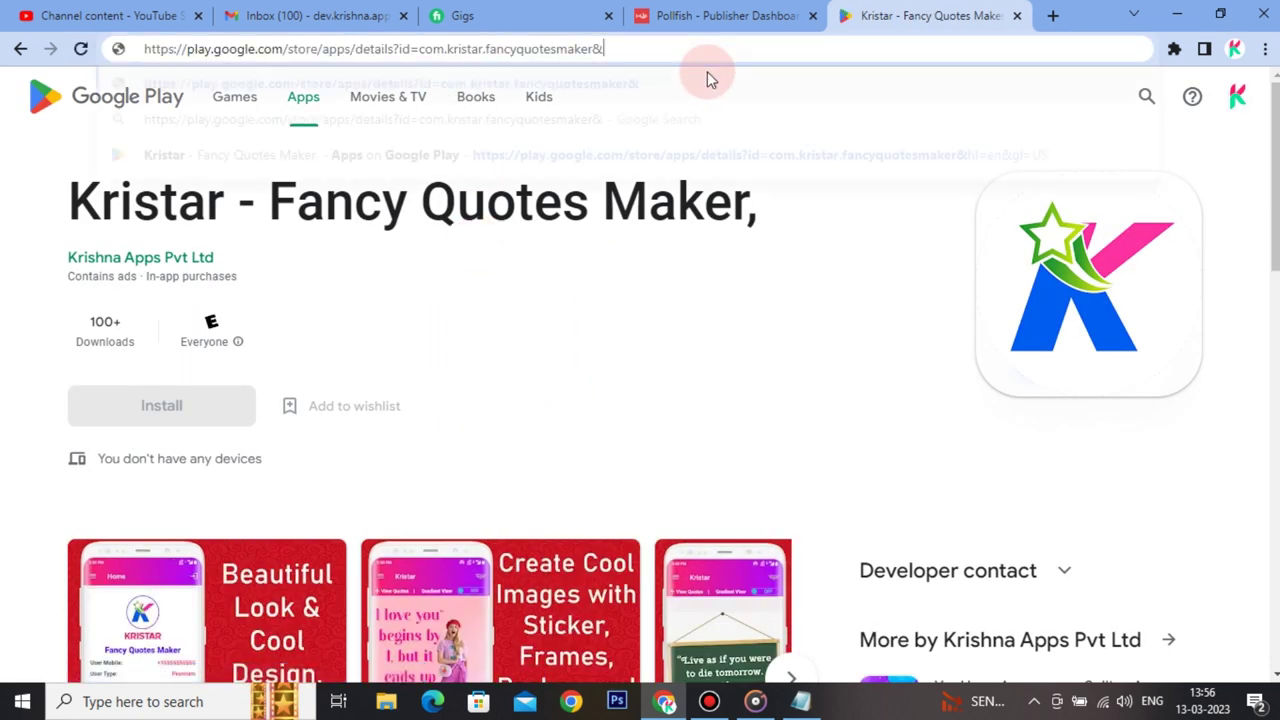
triple_click(562, 48)
right_click(510, 49)
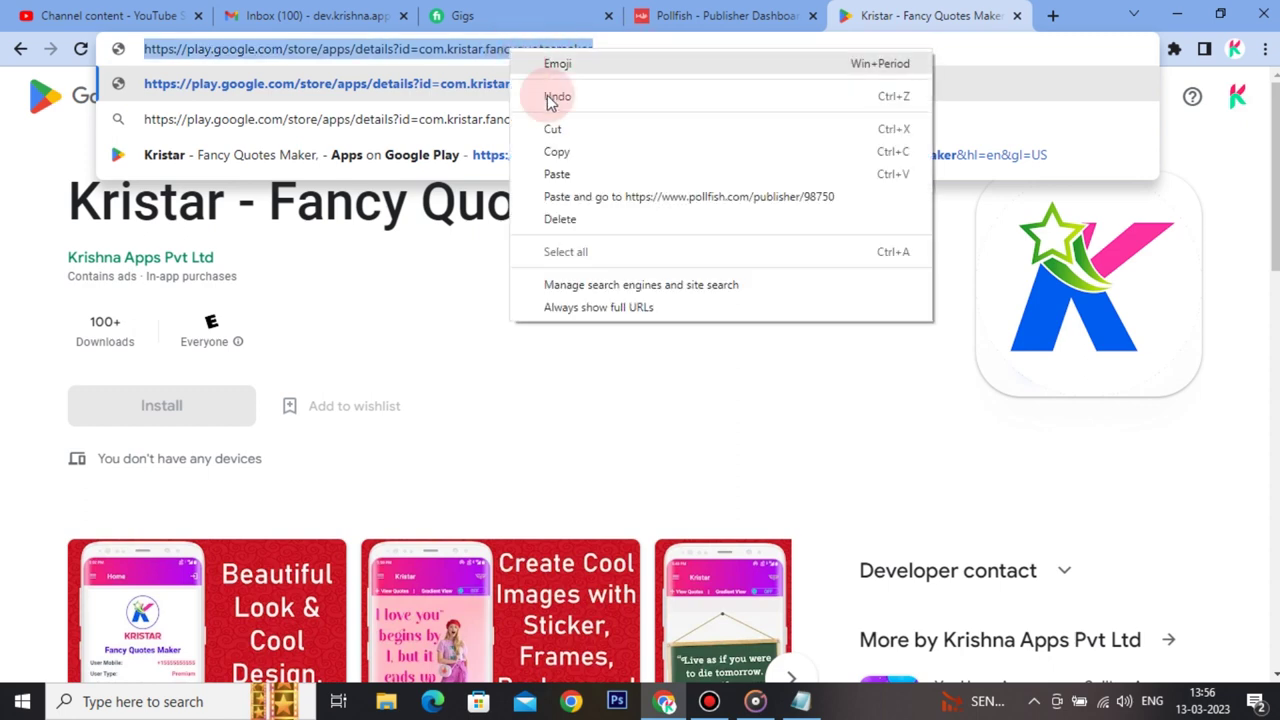
click(576, 155)
Paste the Play Store link into the App URL field and set the platform to Android
click(718, 15)
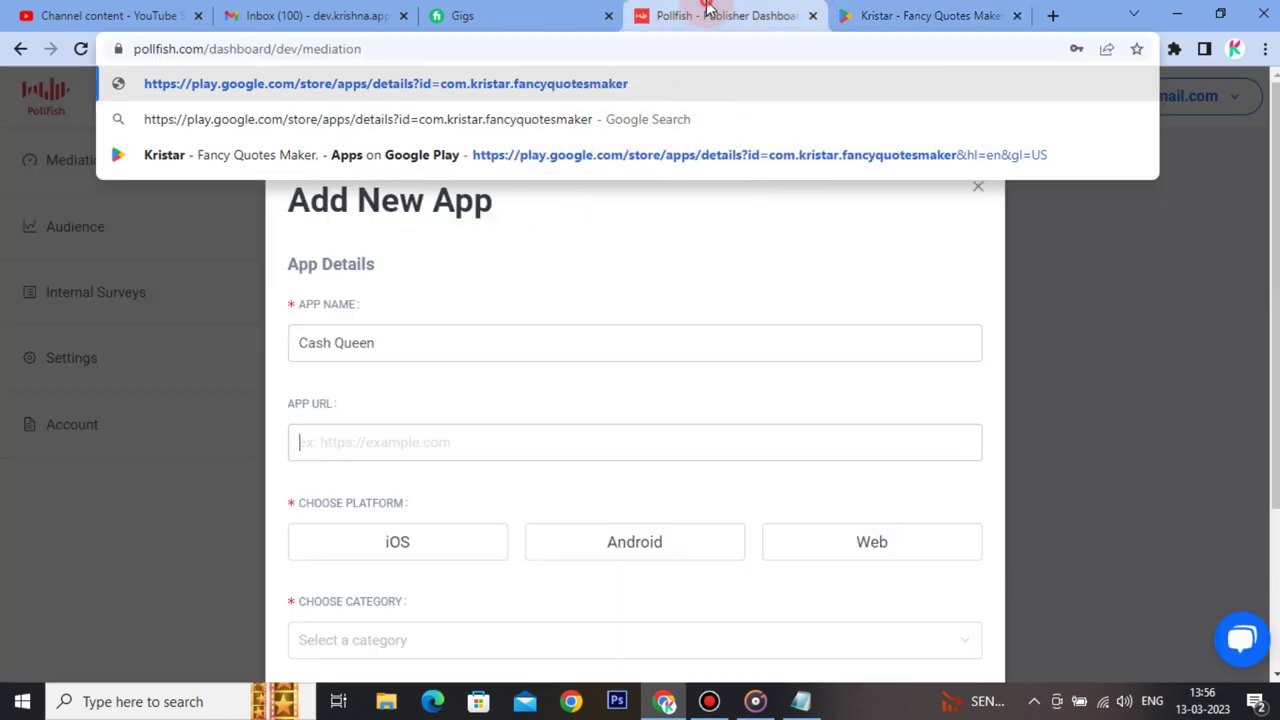
right_click(449, 434)
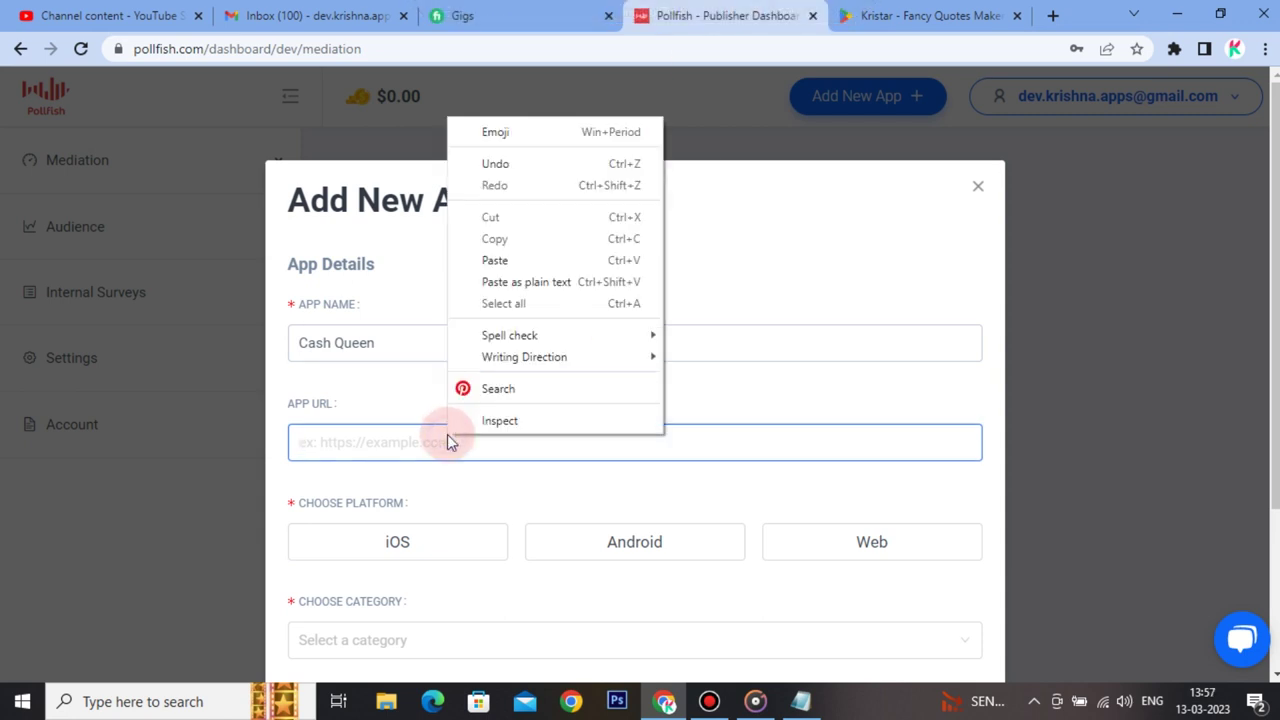
click(510, 261)
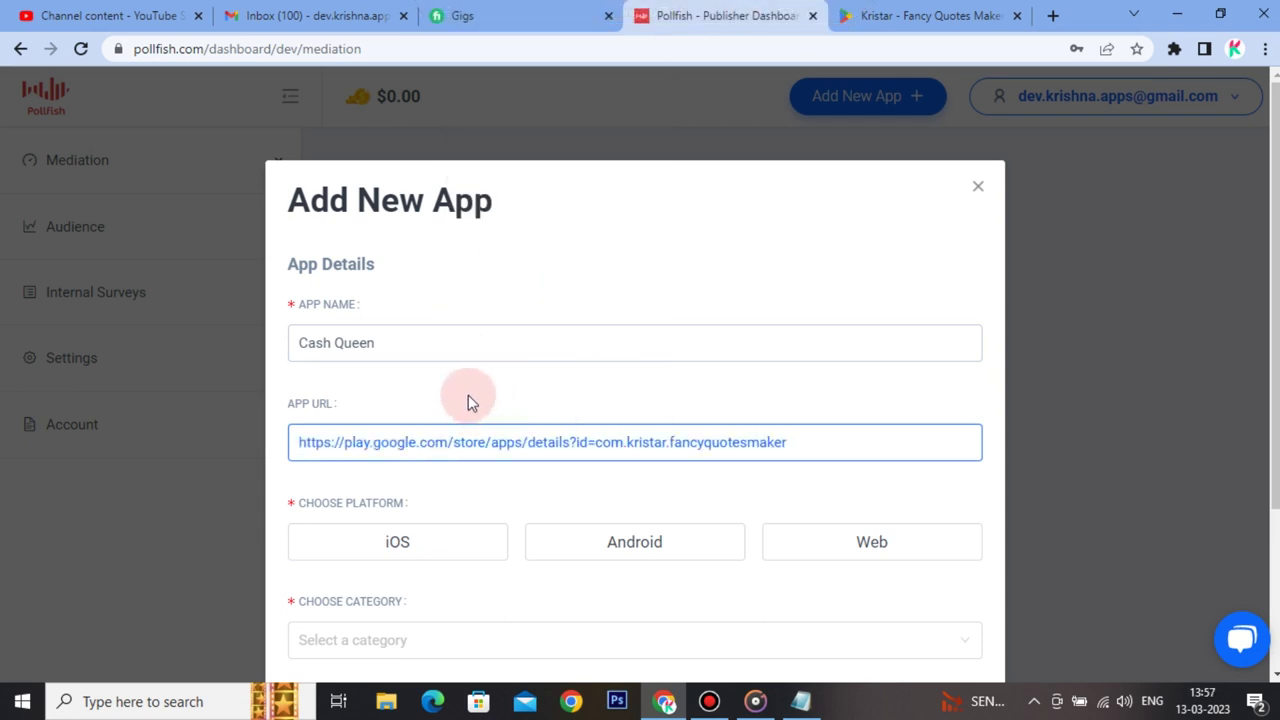
scroll(470, 400, down, 2)
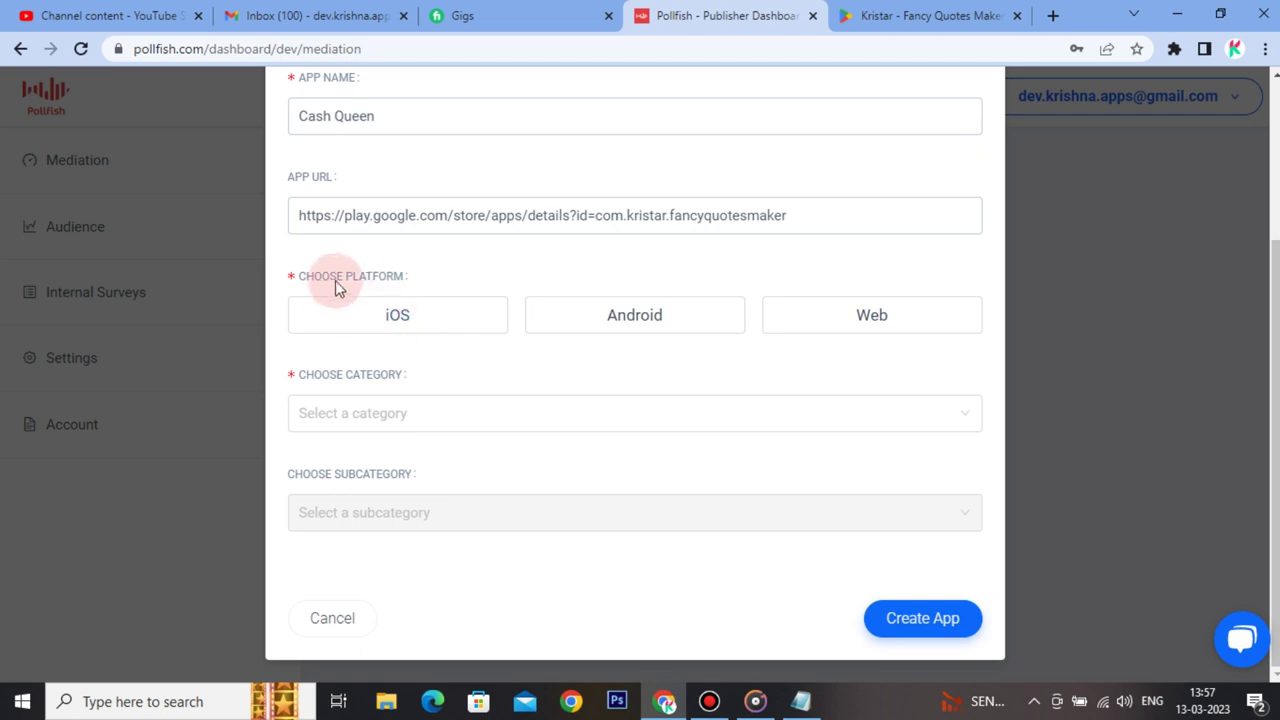
click(626, 318)
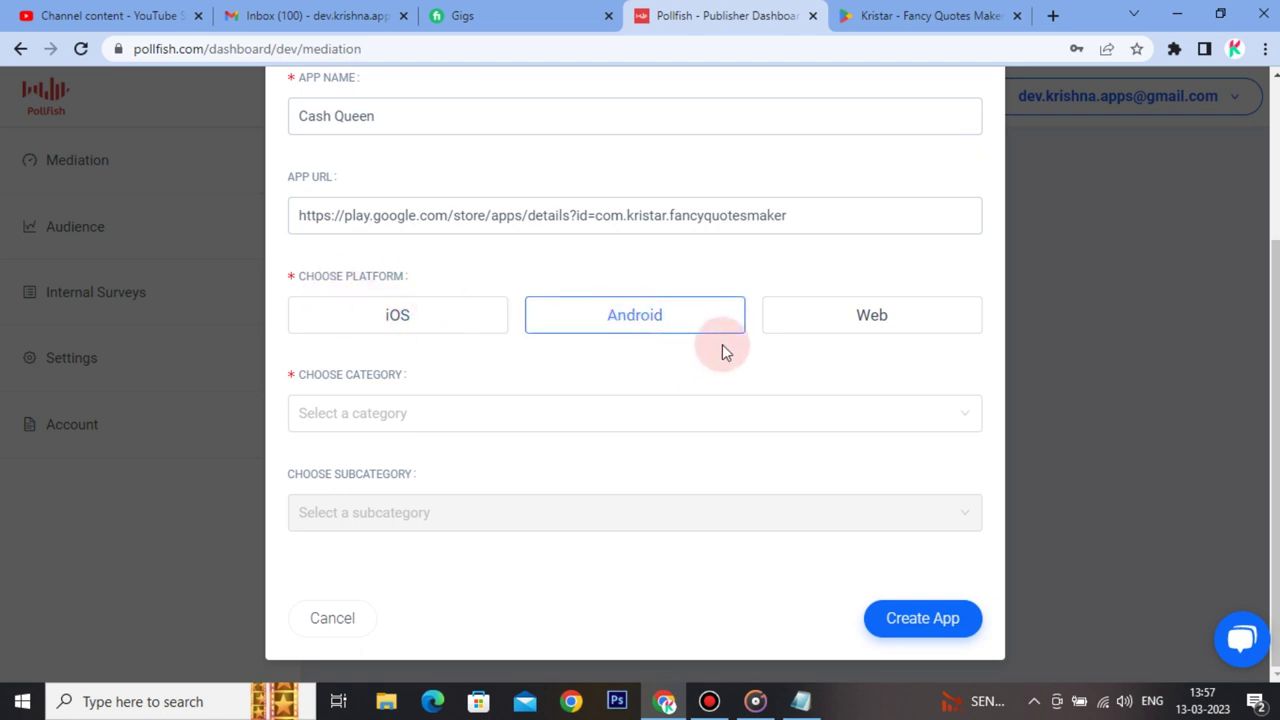
Choose category Games and subcategory Board Games/Puzzles, then create the Cash Queen app
click(412, 418)
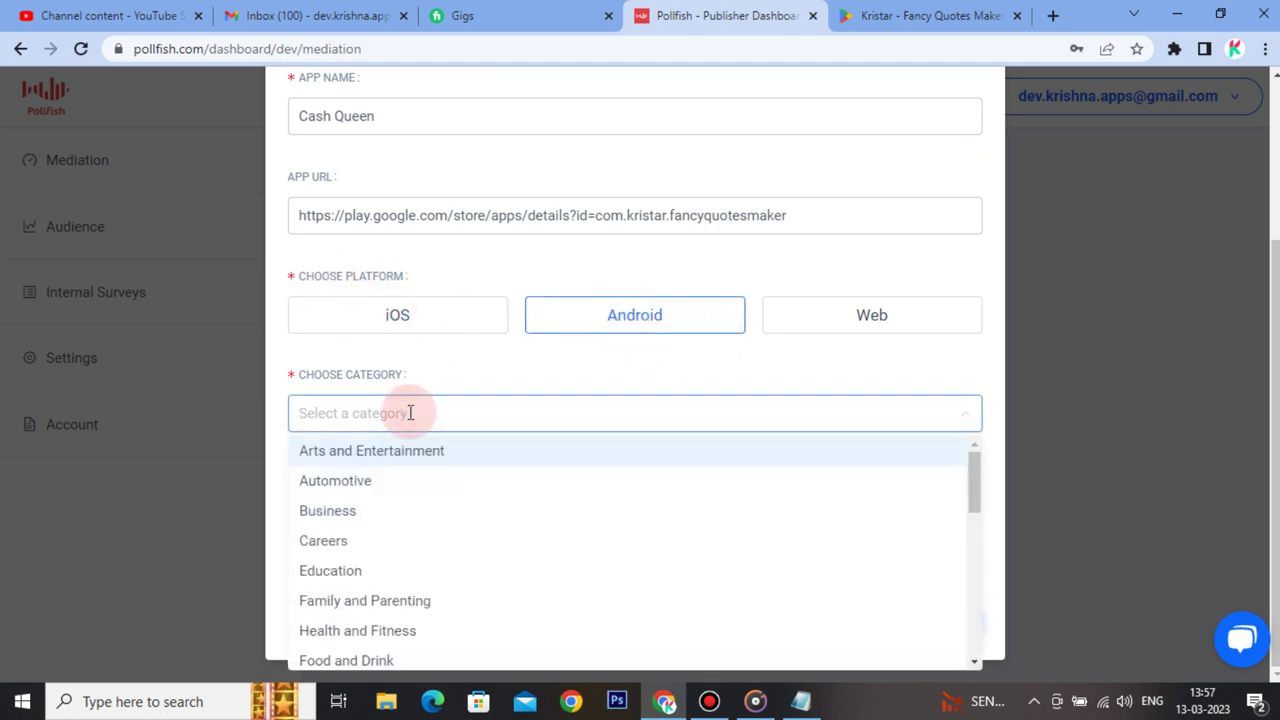
scroll(438, 535, down, 1)
scroll(438, 535, down, 1)
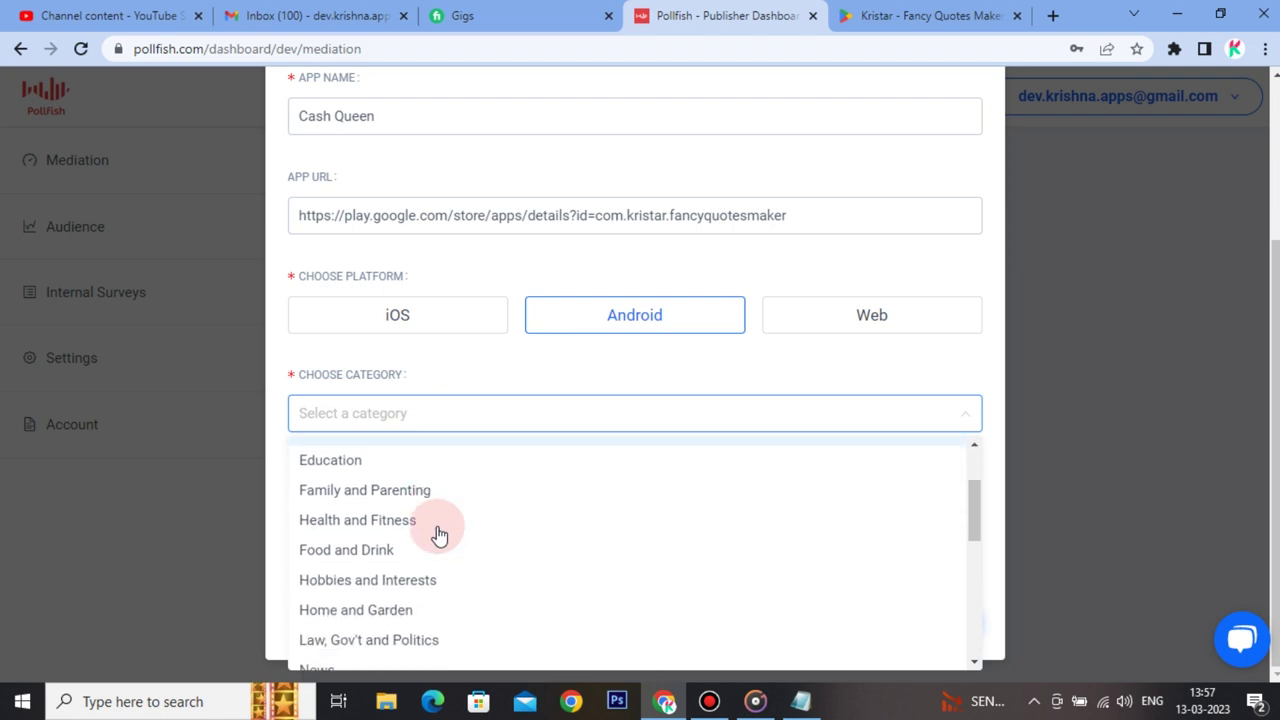
scroll(438, 535, down, 1)
scroll(438, 535, down, 1)
scroll(438, 535, down, 1)
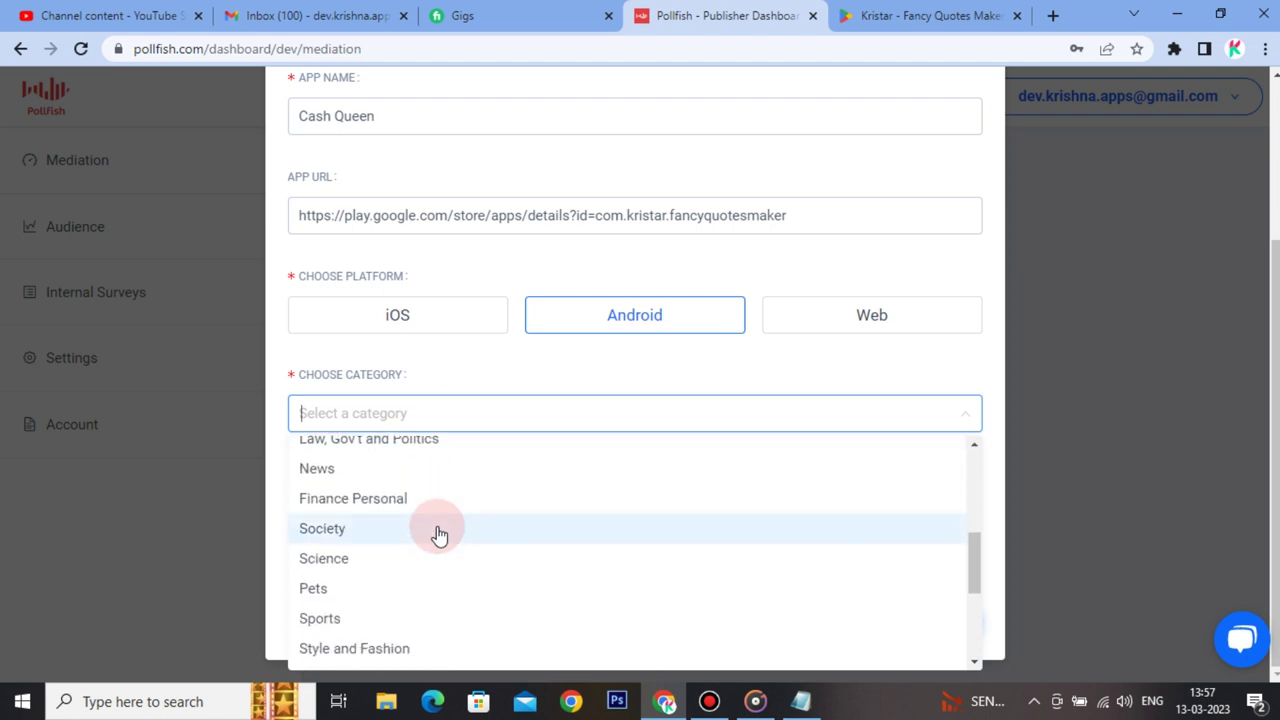
scroll(438, 535, down, 1)
scroll(438, 535, down, 1)
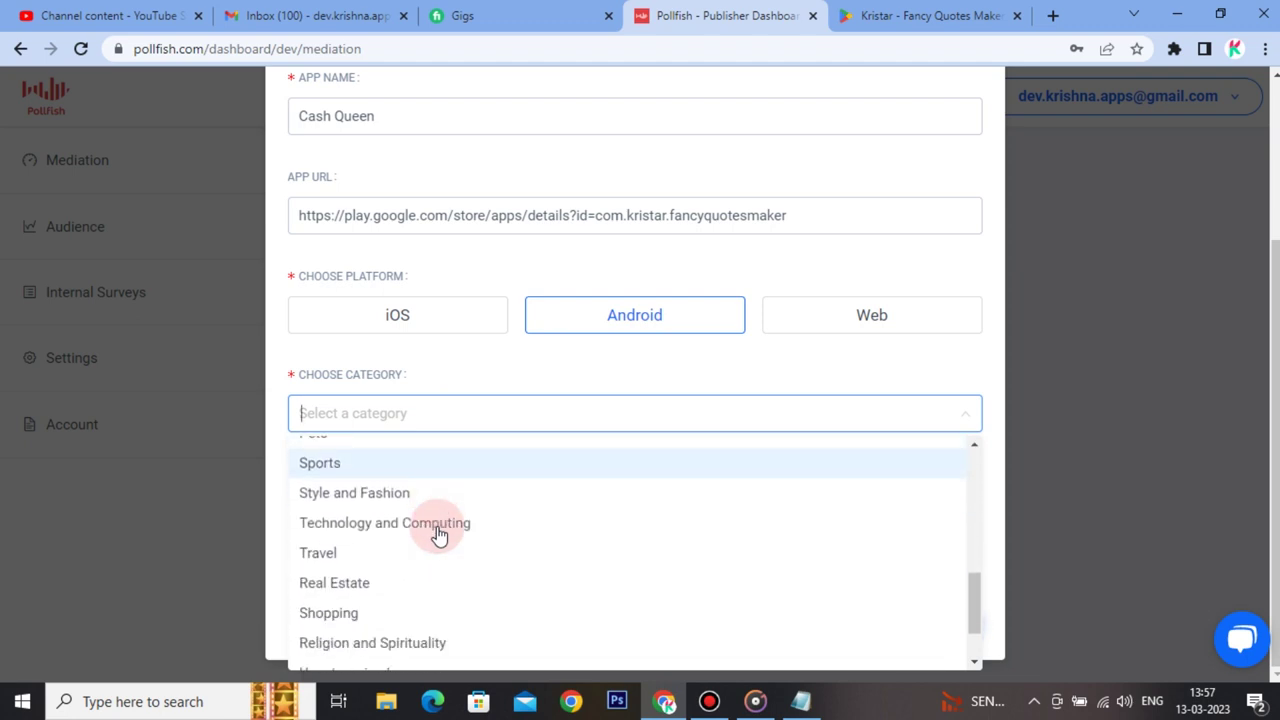
scroll(438, 535, down, 1)
scroll(438, 535, down, 1)
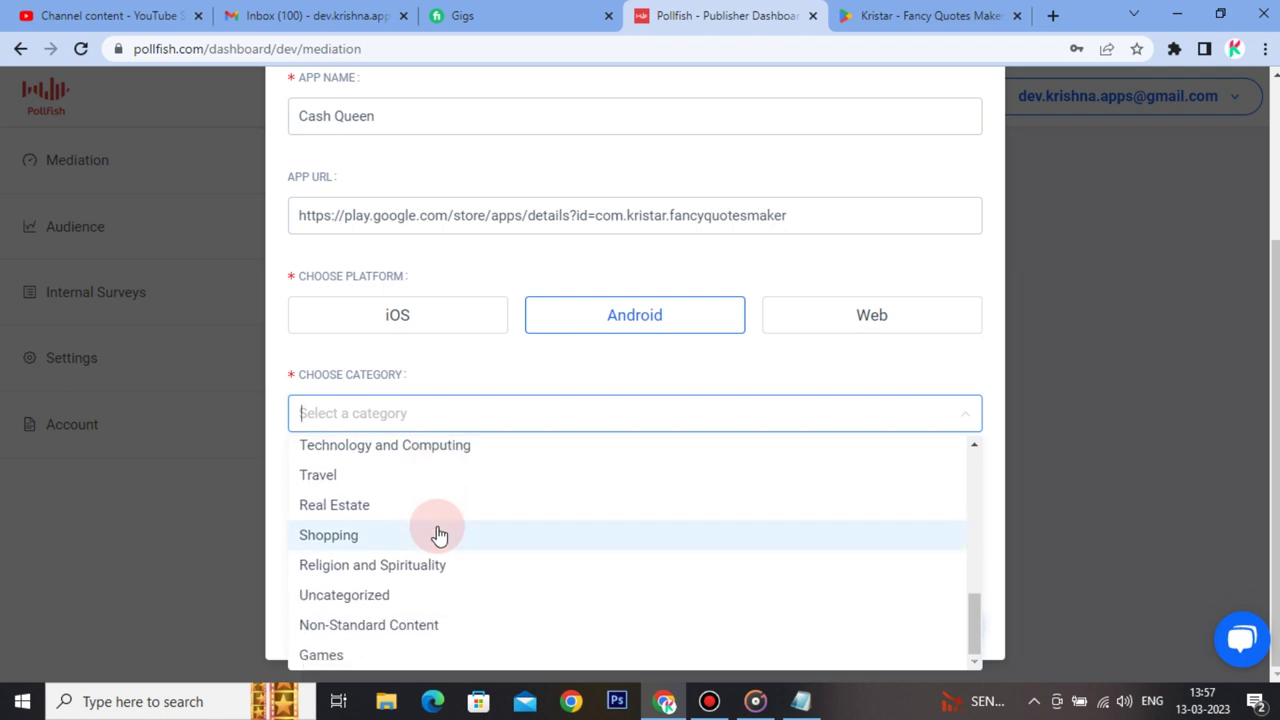
click(364, 654)
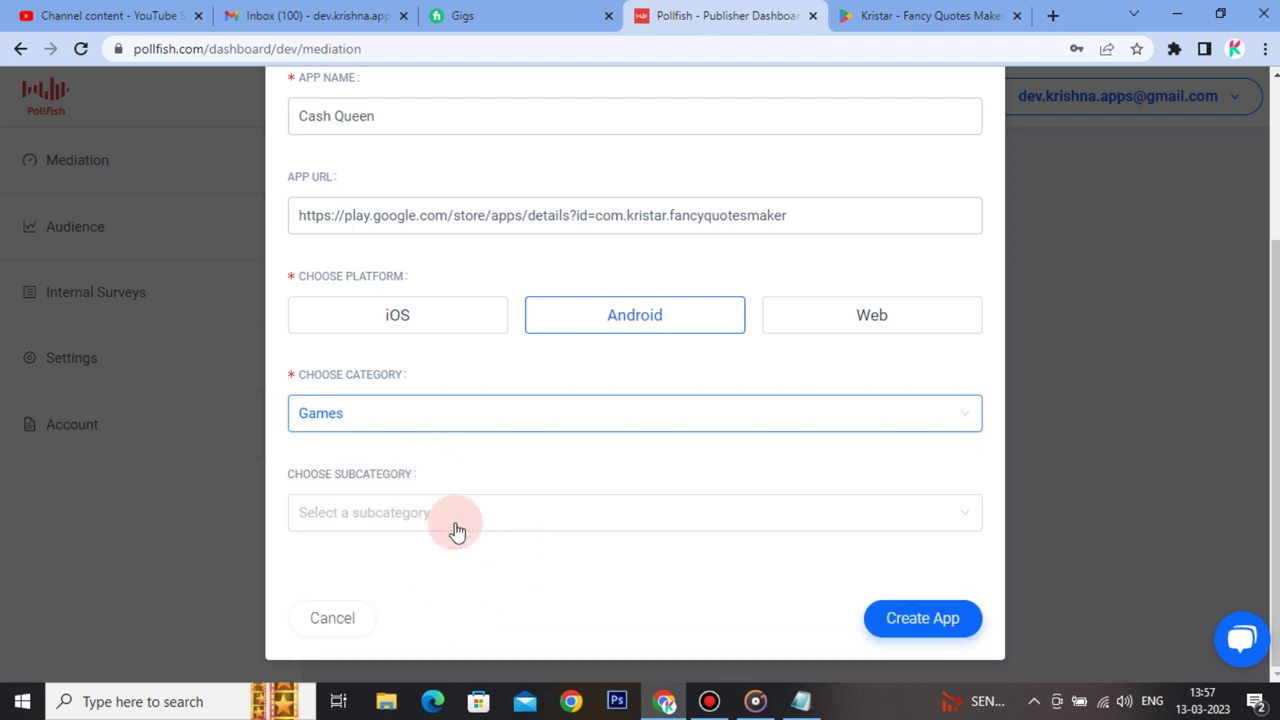
click(409, 518)
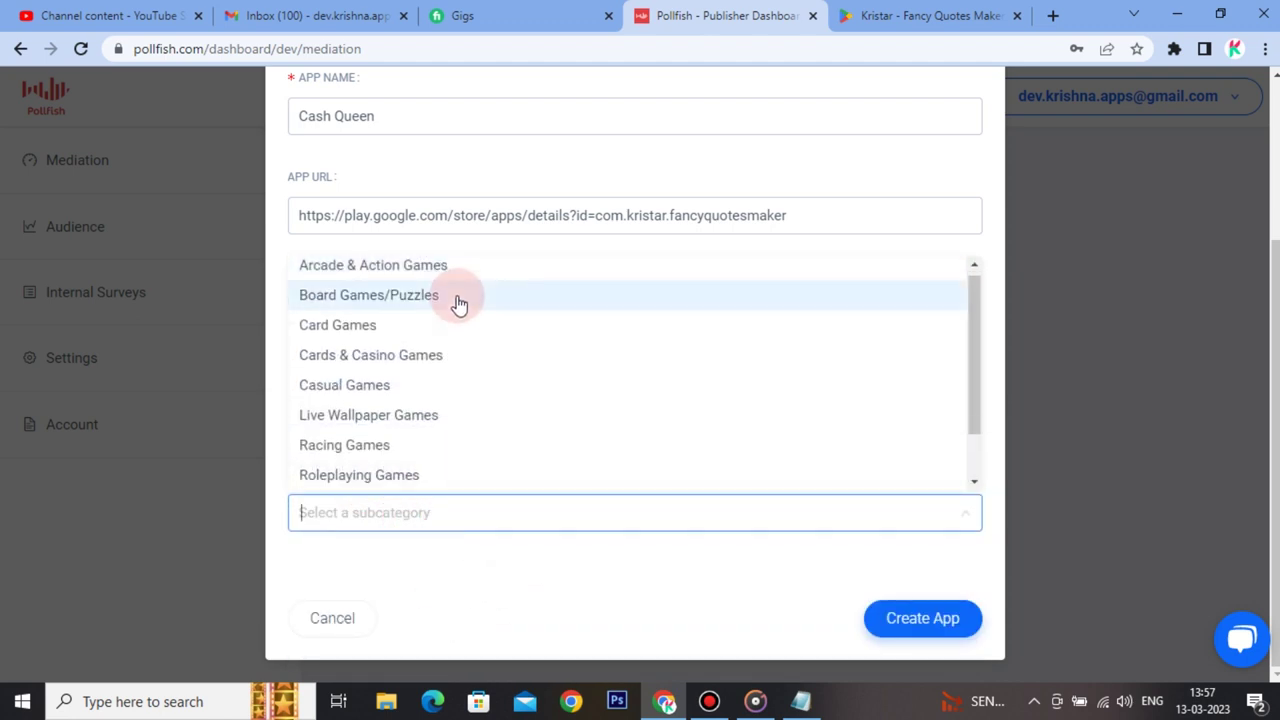
scroll(446, 363, down, 1)
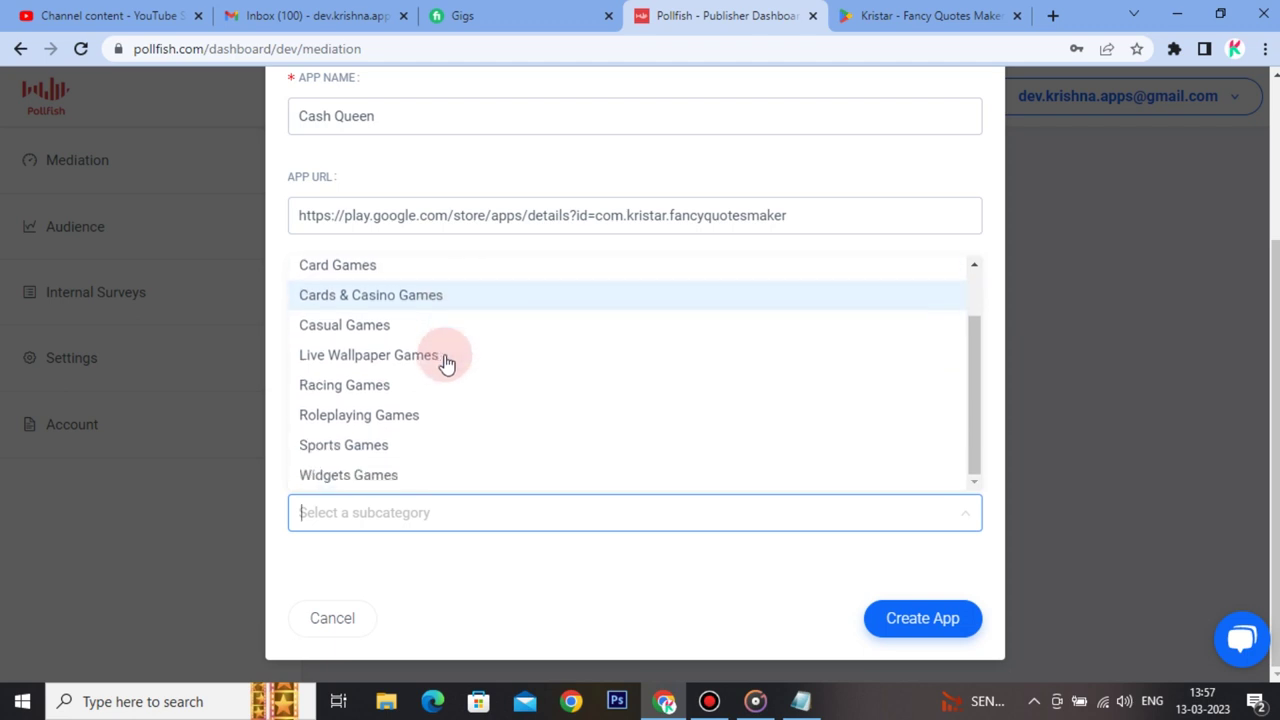
scroll(446, 363, up, 1)
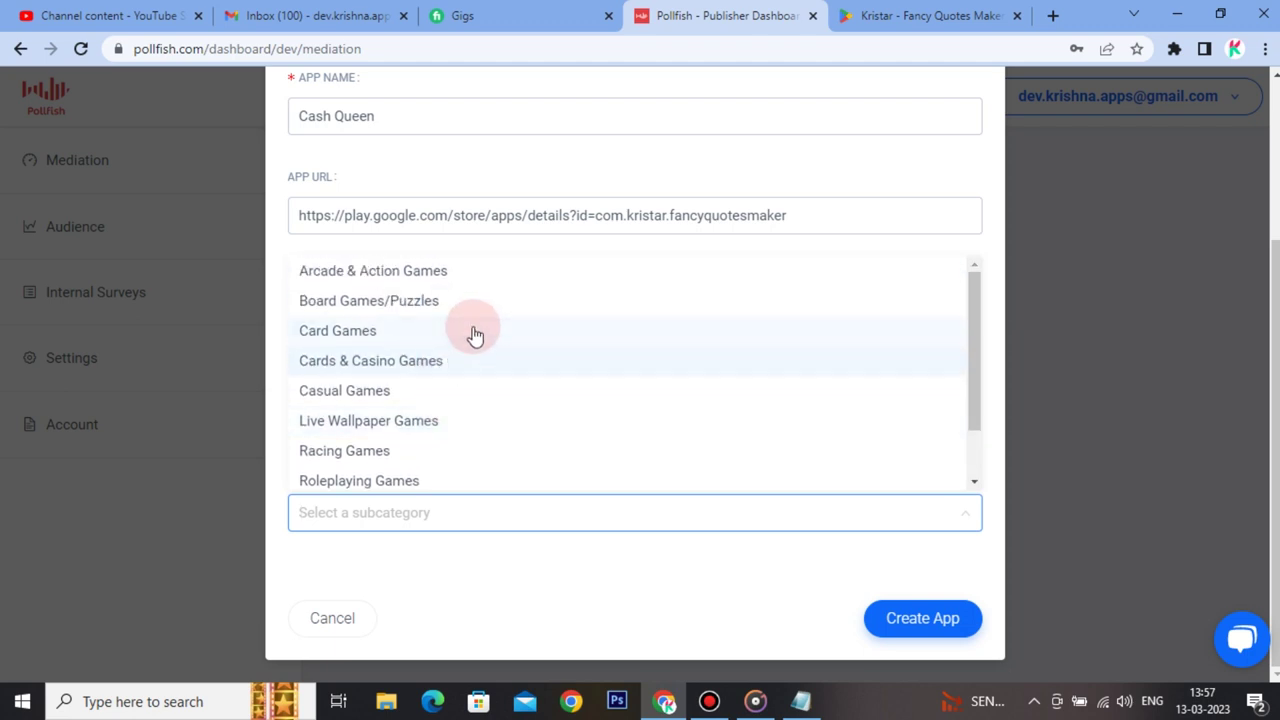
click(428, 302)
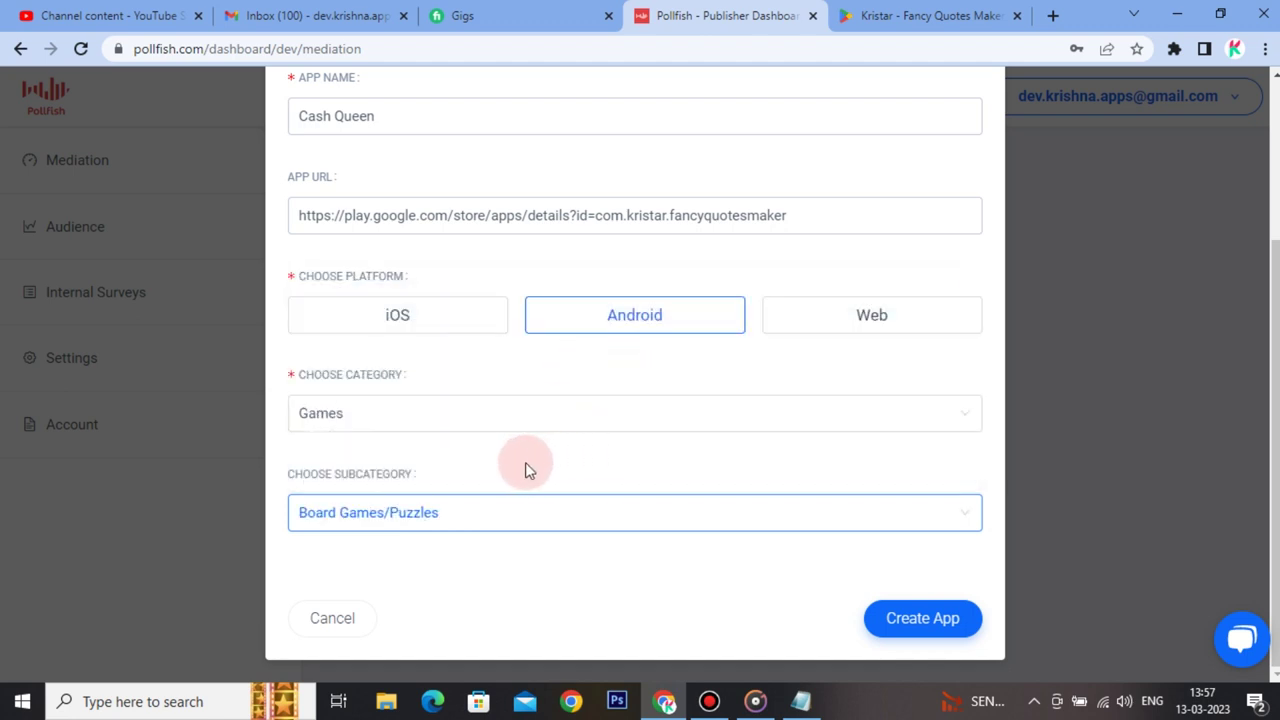
click(941, 628)
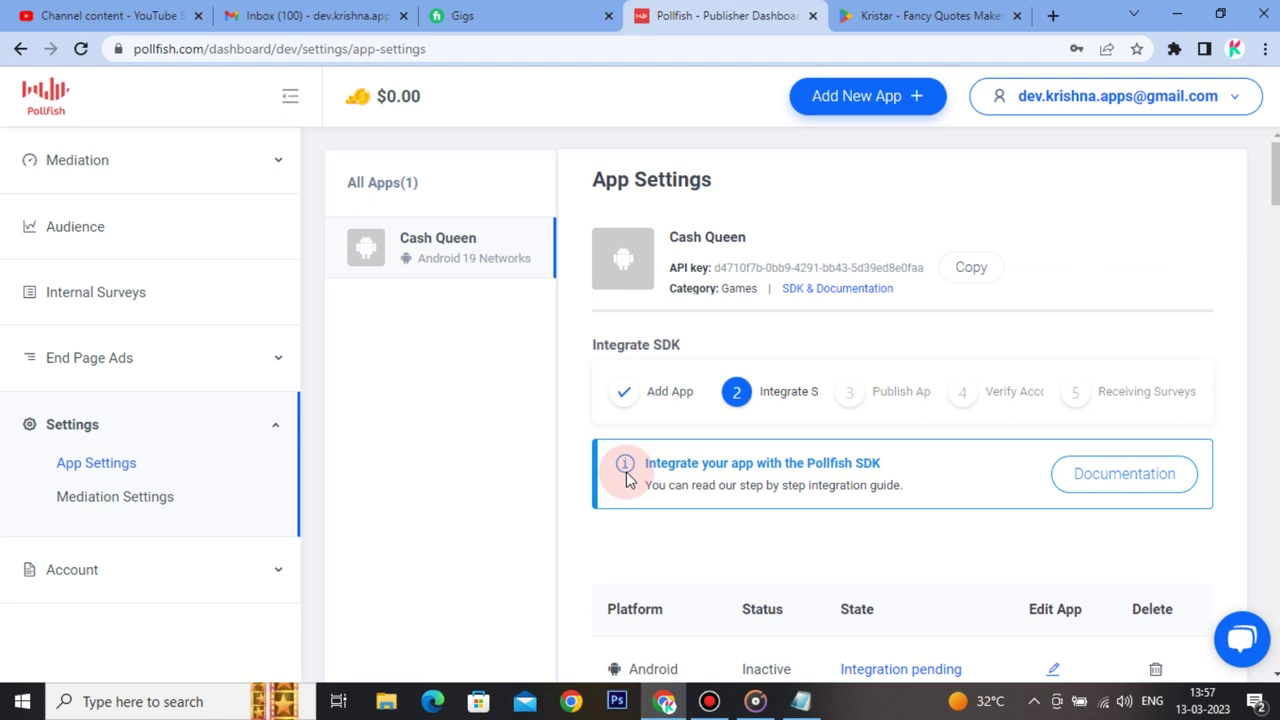
Add 'Now app is added successfully, copy the api key then add it your android app or admin panel' and save
click(800, 701)
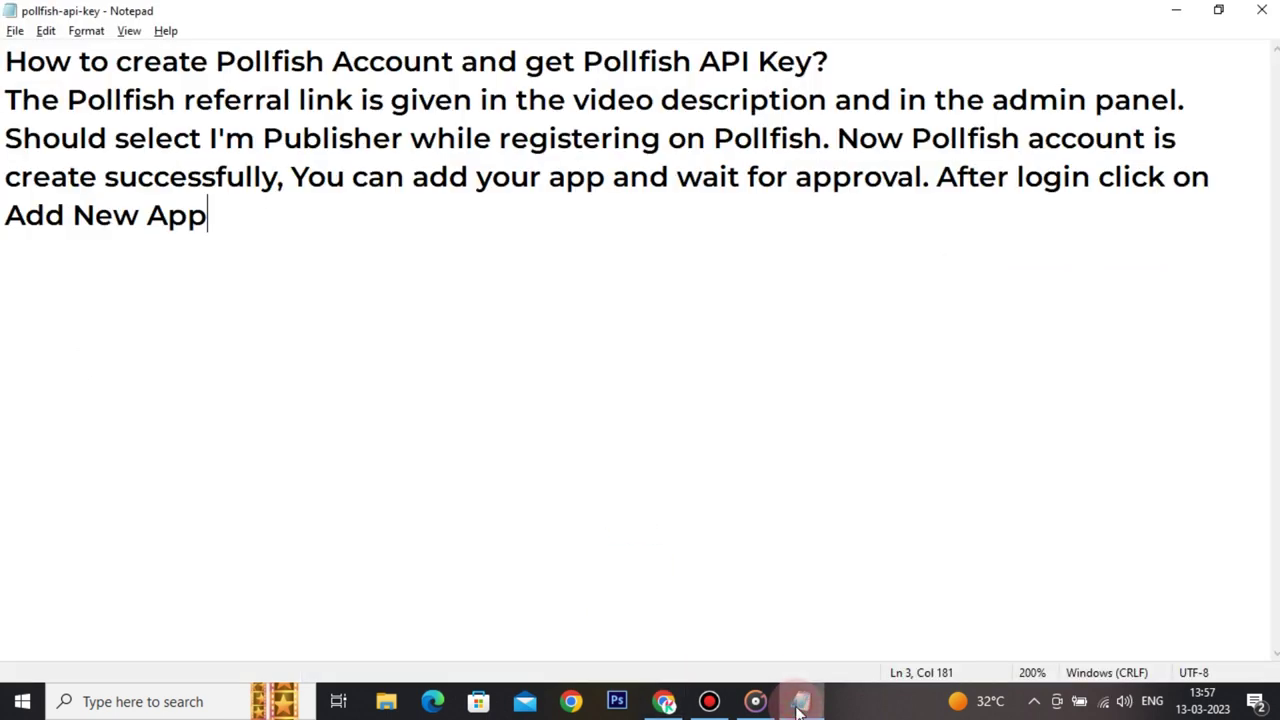
key(BackSpace)
text(Now)
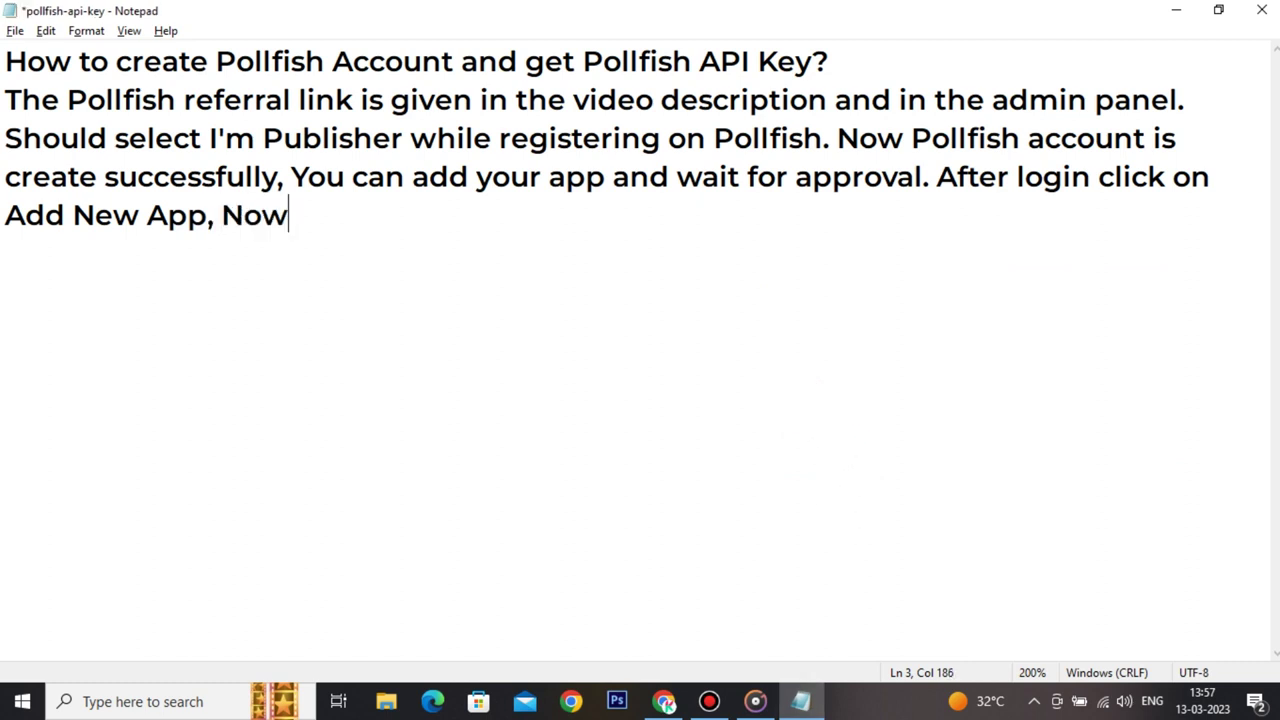
text( app is ad)
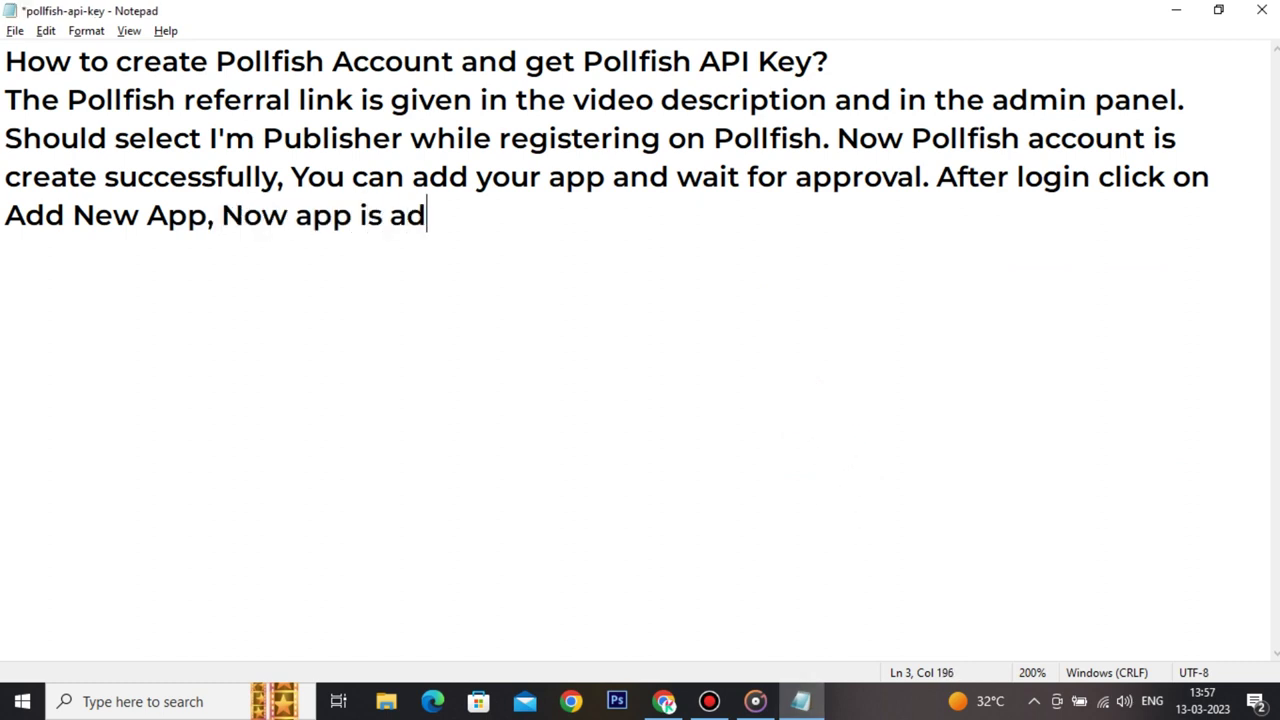
text(ded succ)
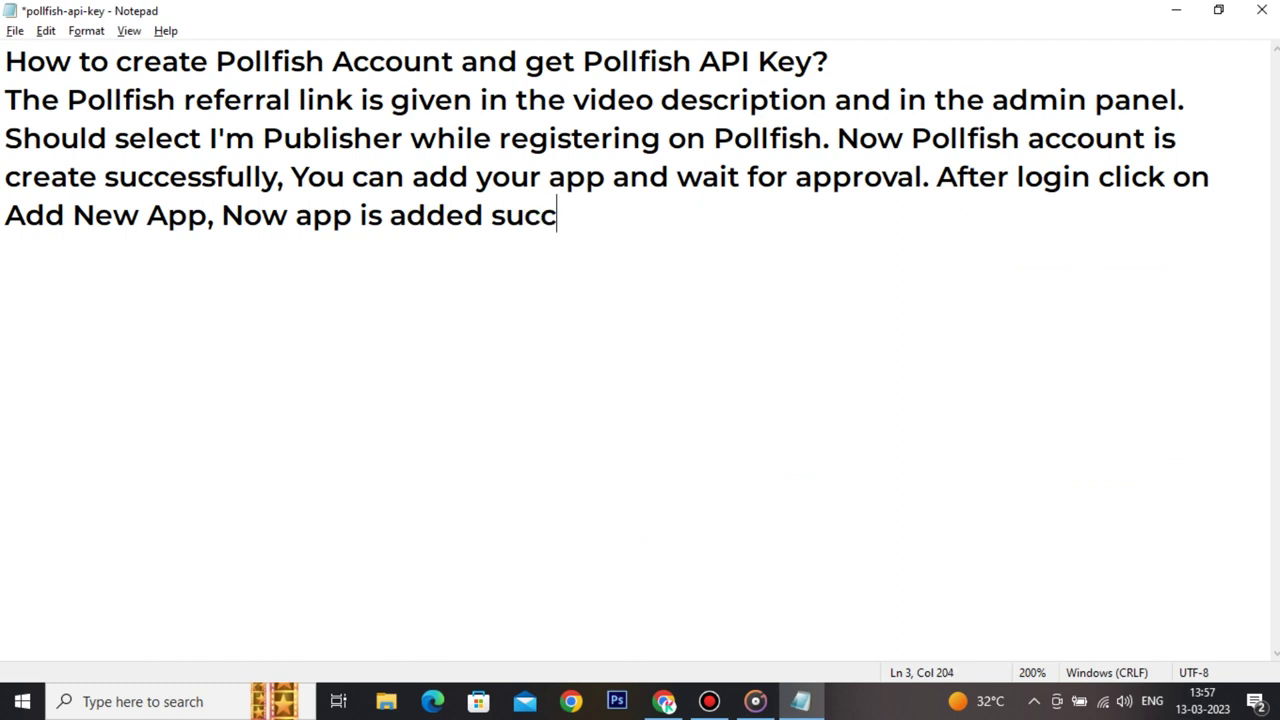
text(essfully, )
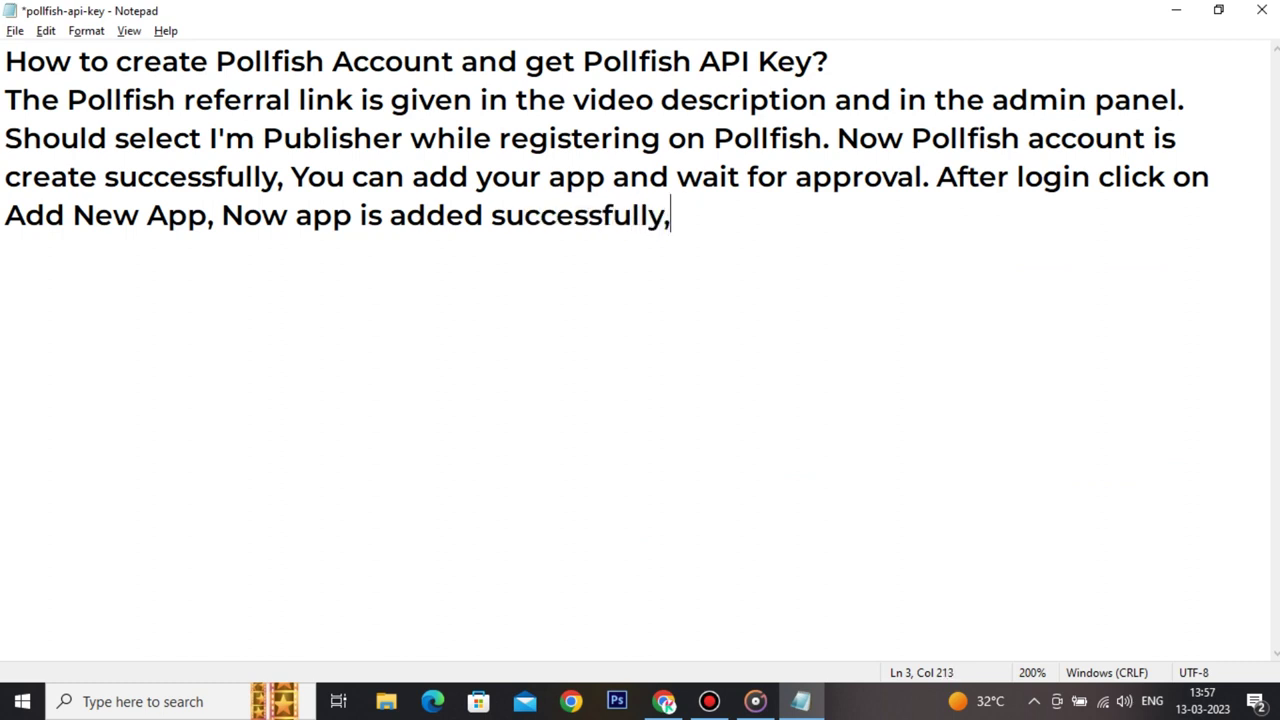
text(copy )
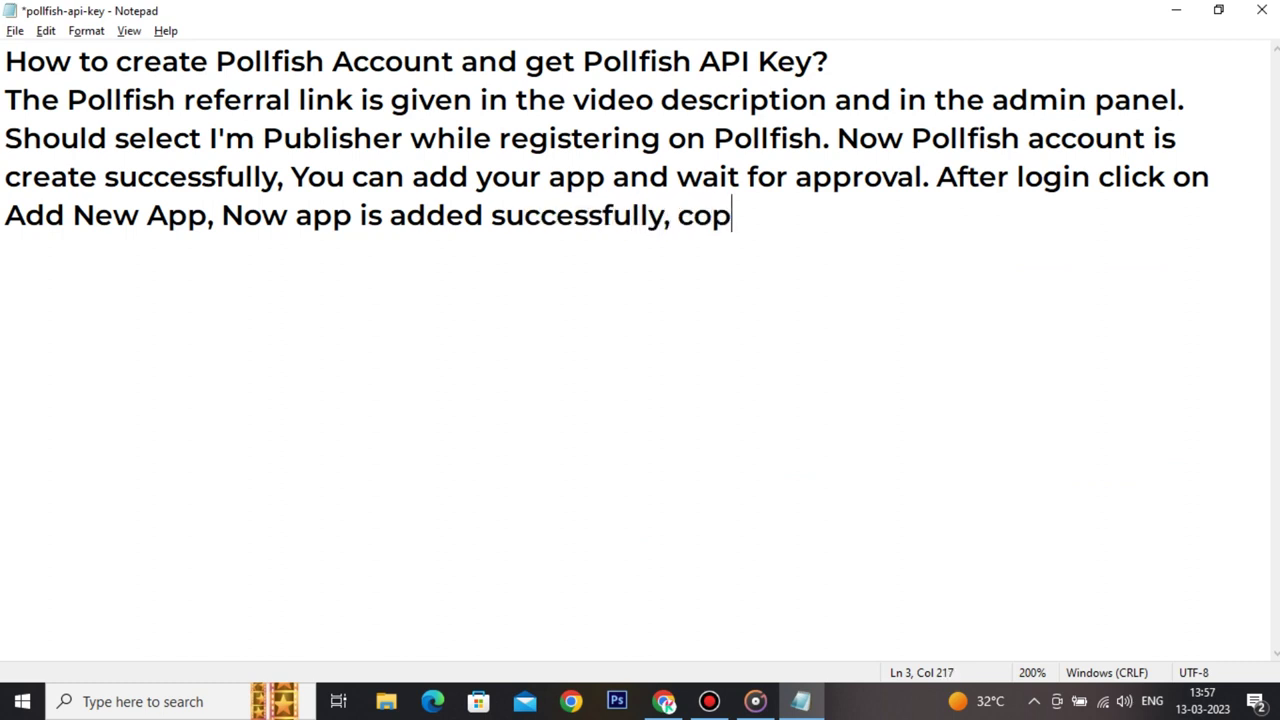
text(the api key t)
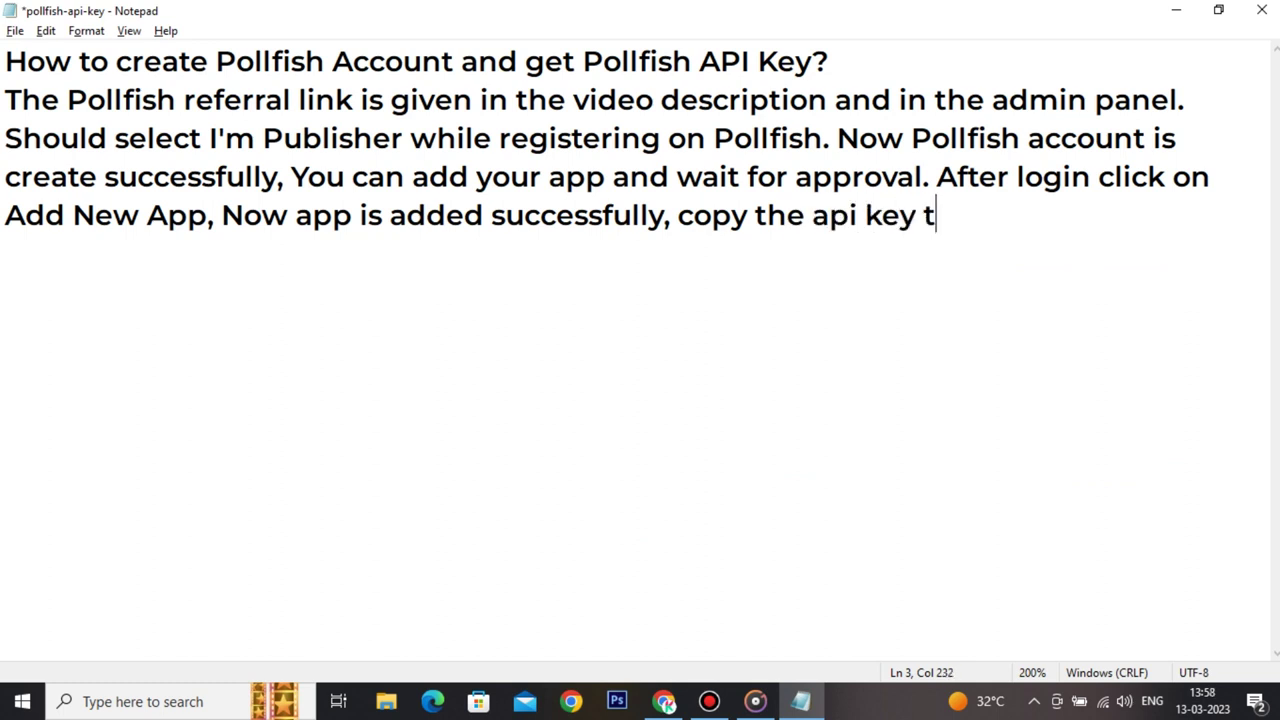
text(hen add it)
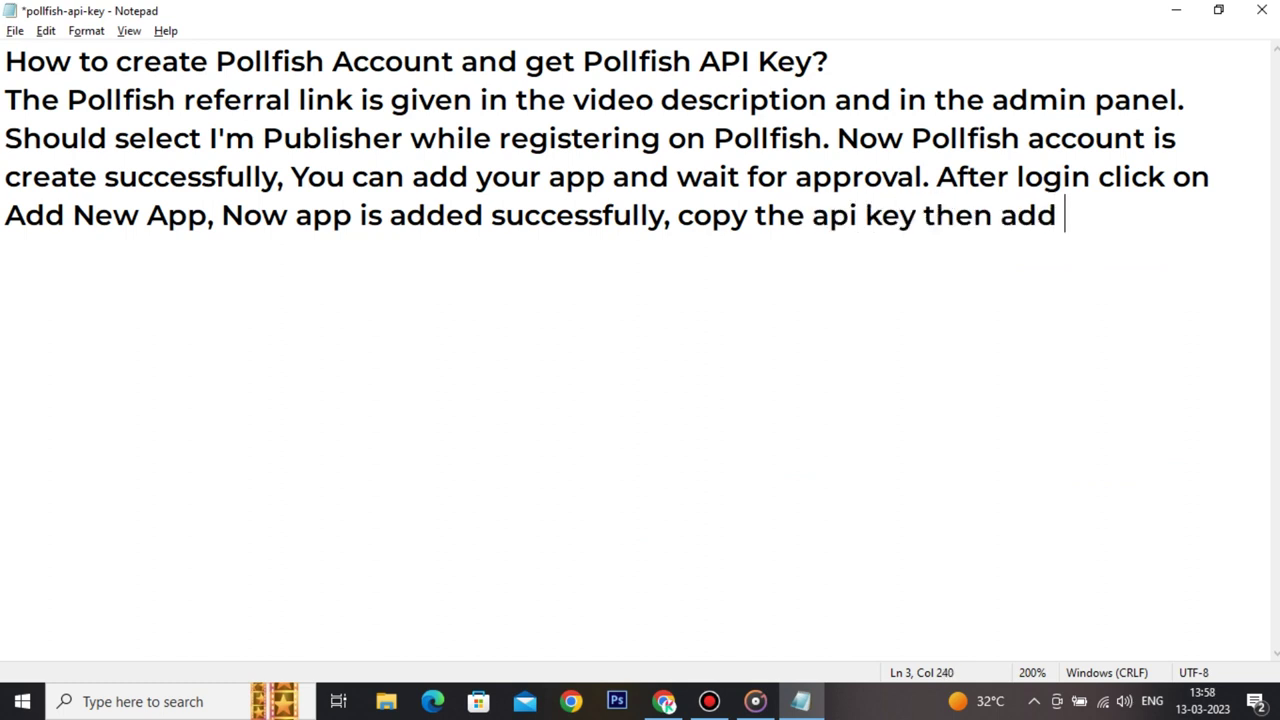
text( your a)
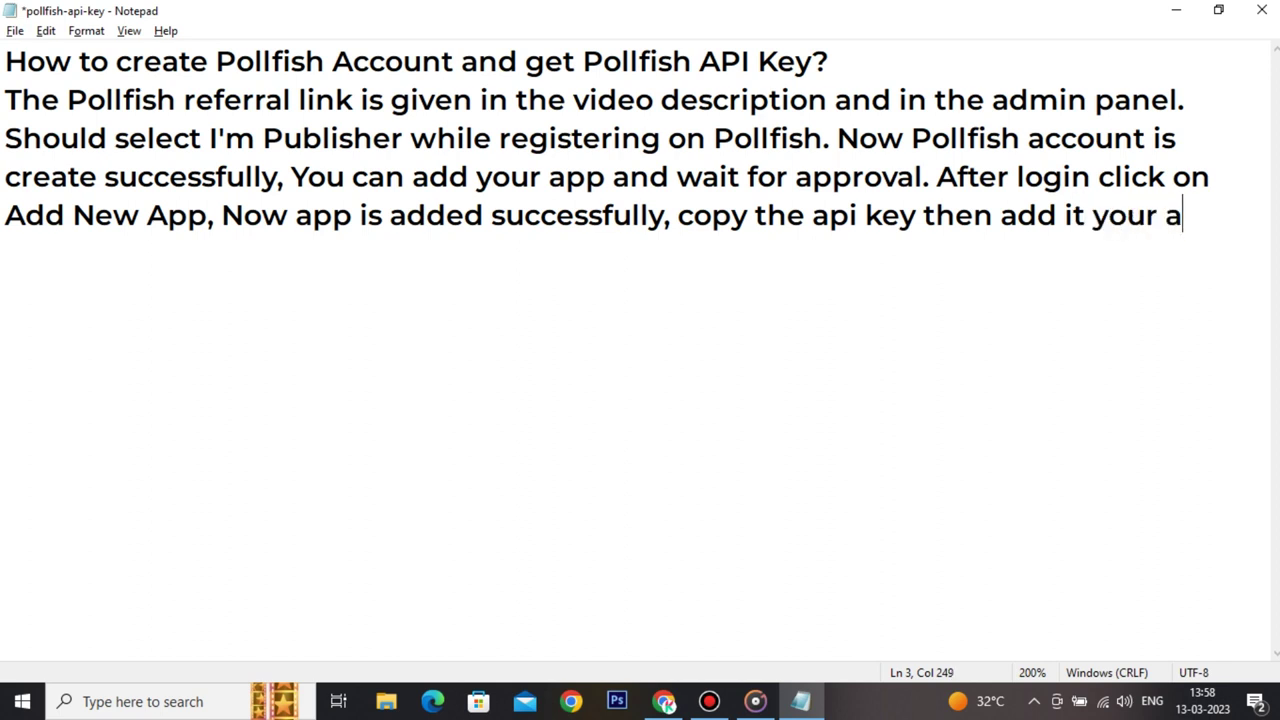
text(ndroid app o)
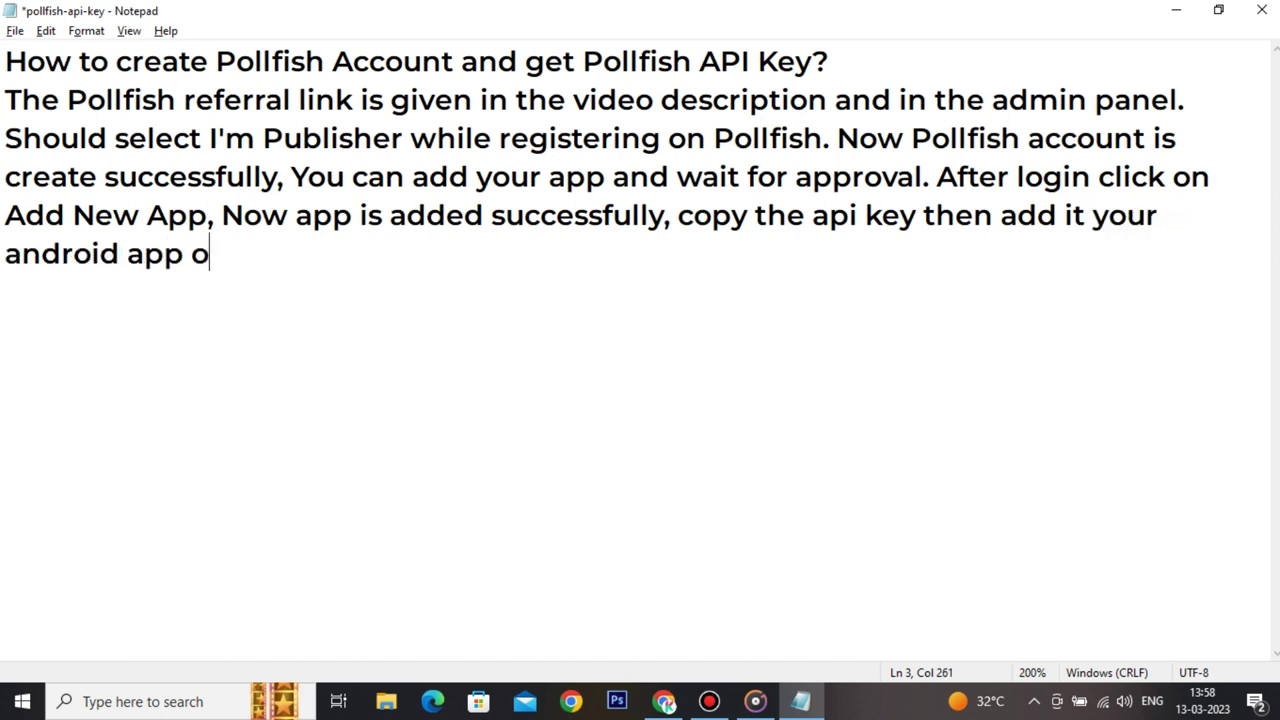
text(r admin )
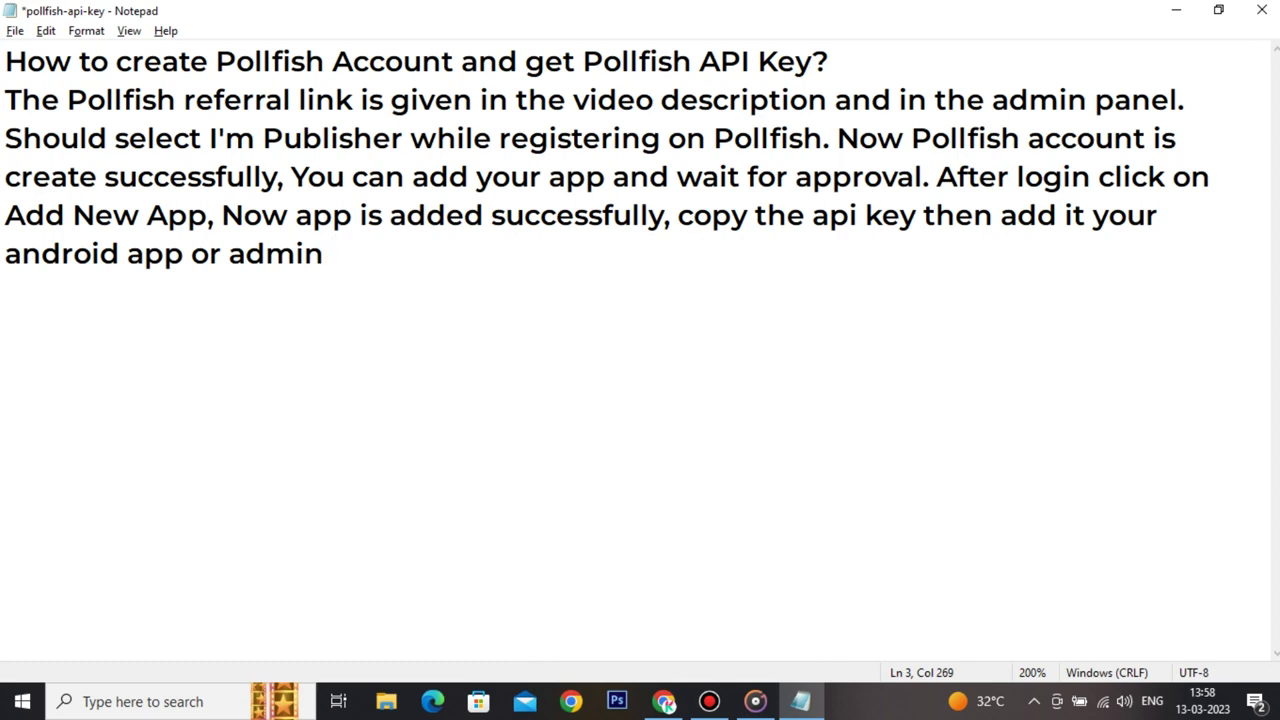
text(panel.)
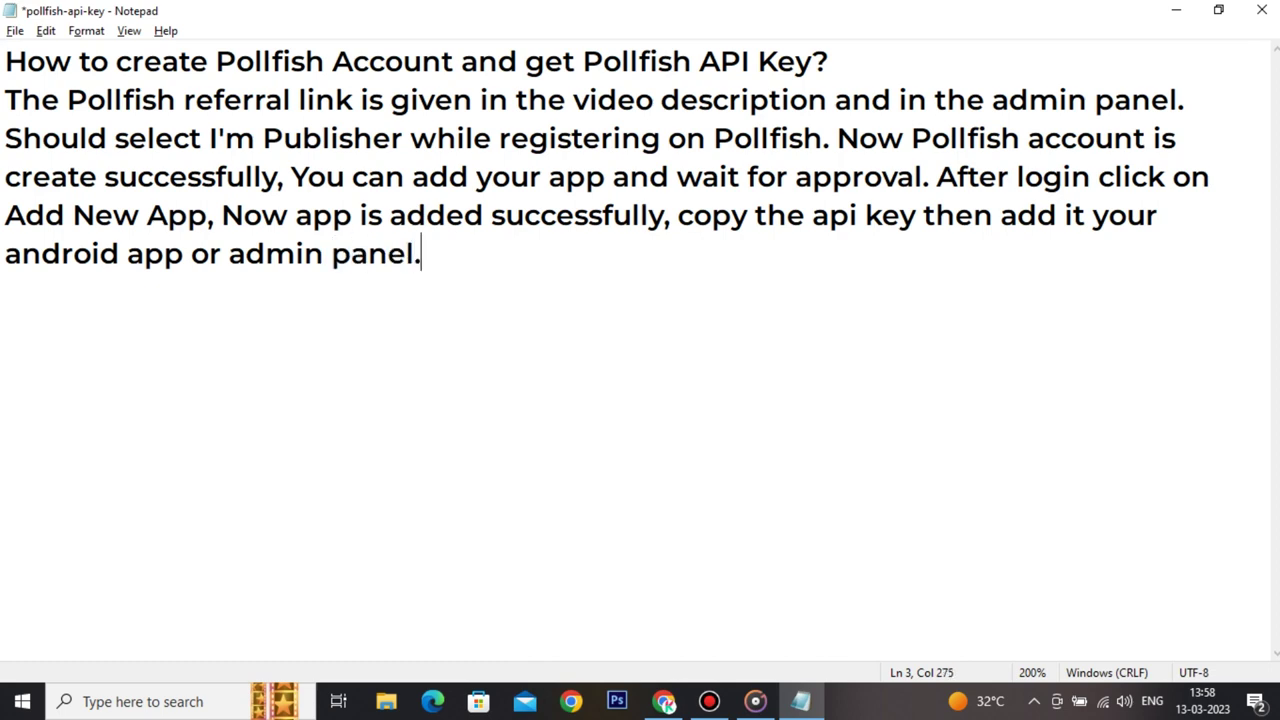
key(ctrl+s)
key(alt+Tab)
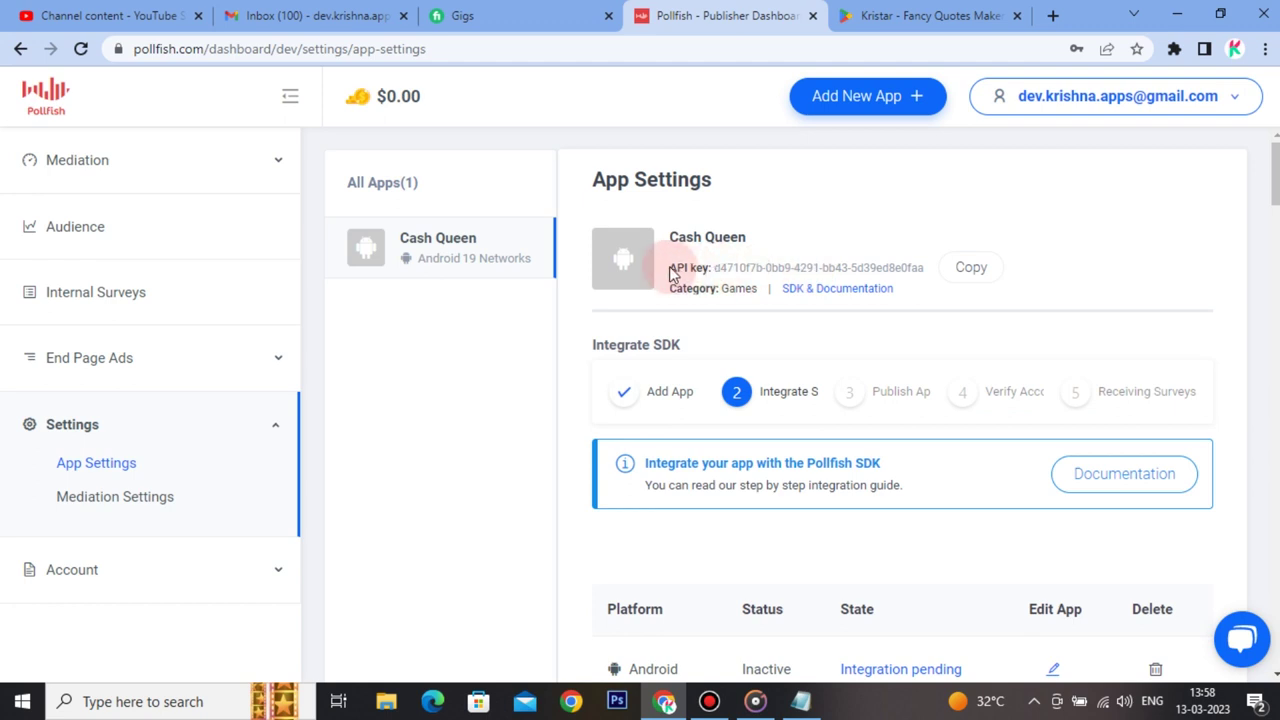
Zoom in to read the Cash Queen API key, reset the zoom, and copy the key
mouse_move(670, 269)
mouse_down()
mouse_move(716, 281)
mouse_move(704, 270)
mouse_up()
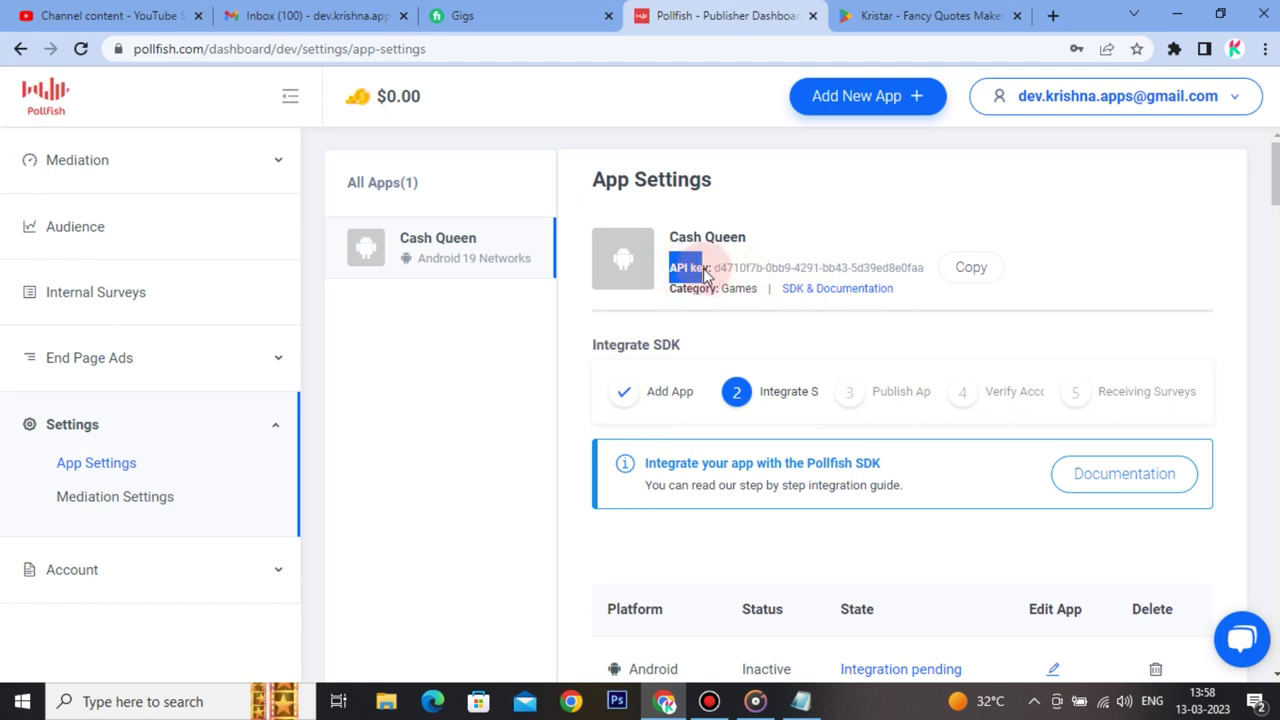
key(ctrl+plus)
key(ctrl+plus)
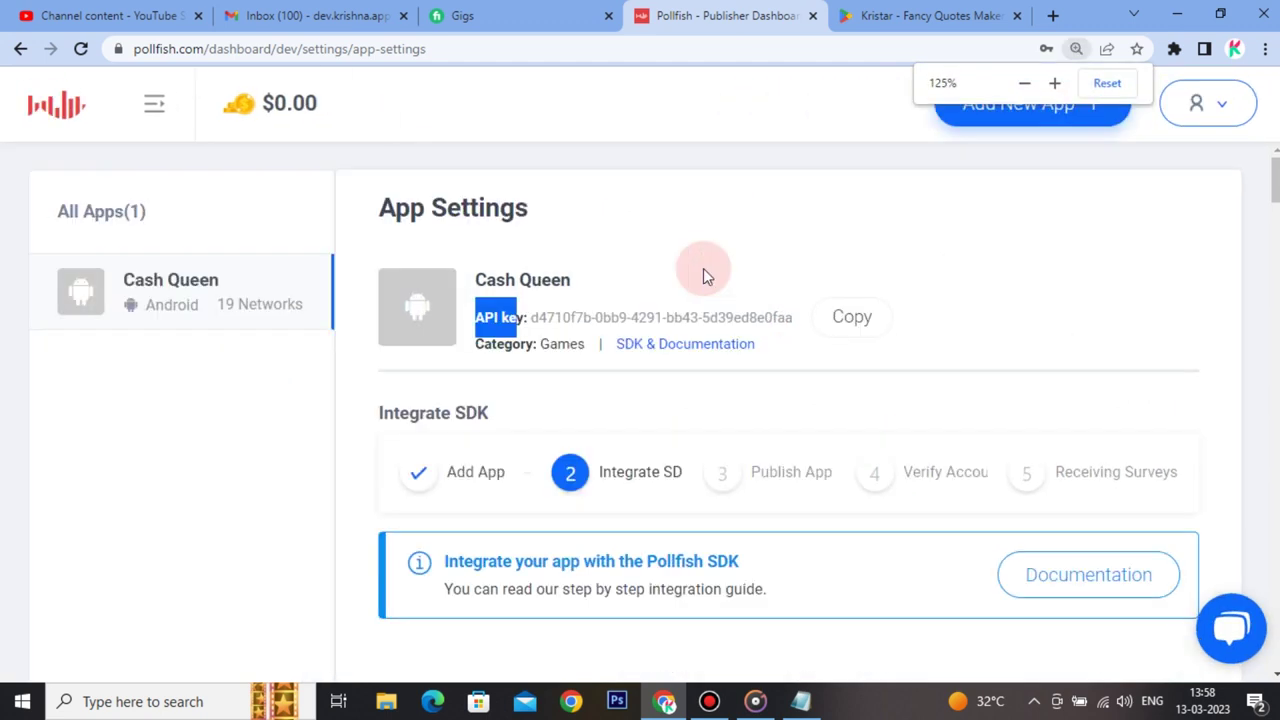
click(703, 275)
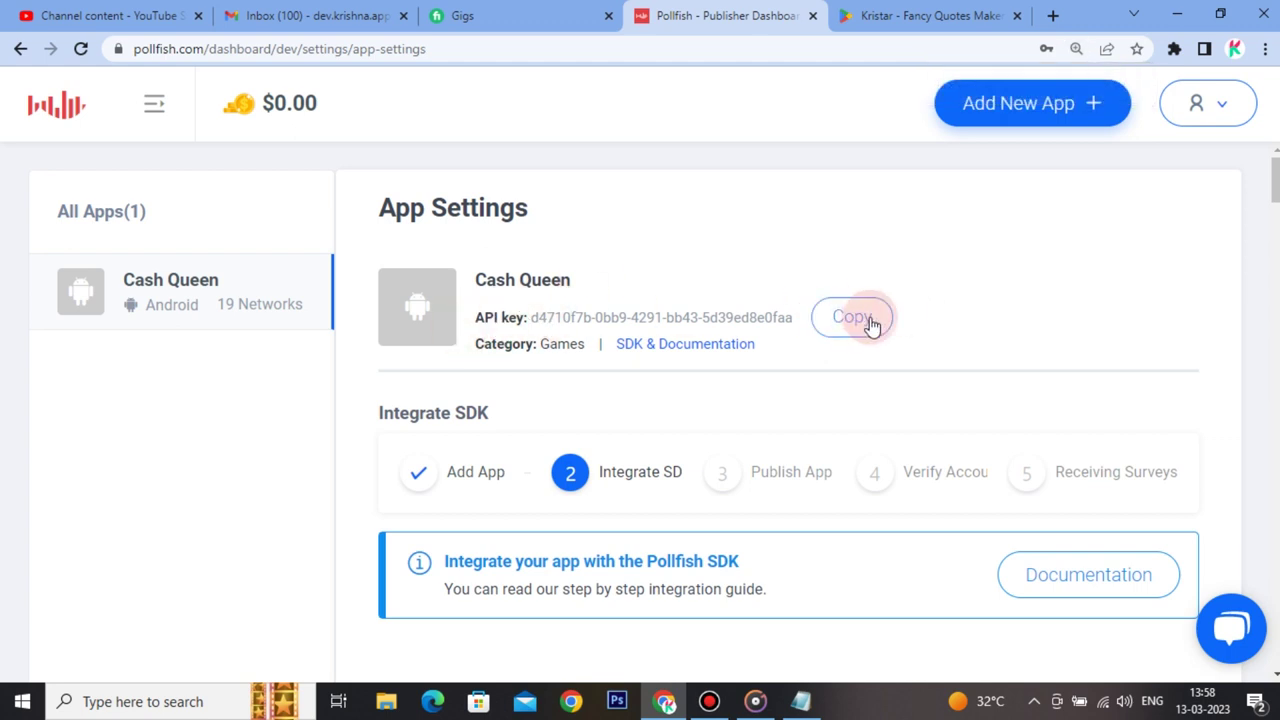
key(ctrl+minus)
key(ctrl+minus)
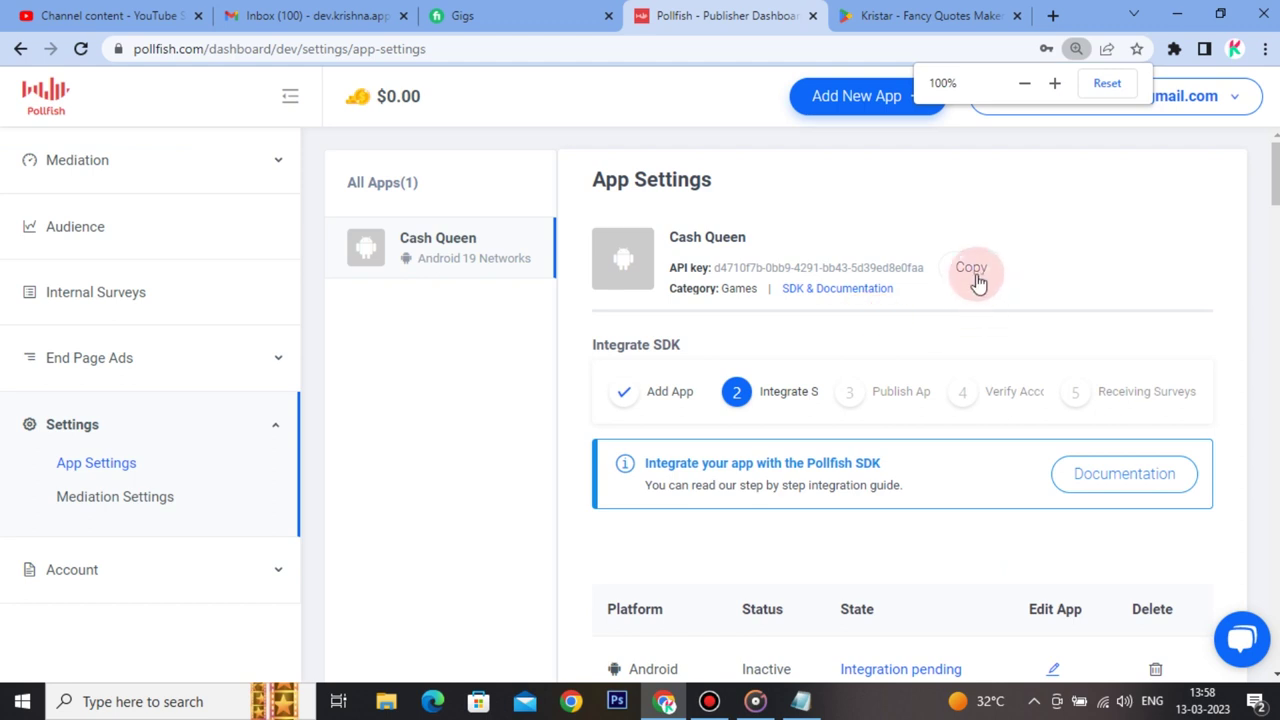
click(974, 276)
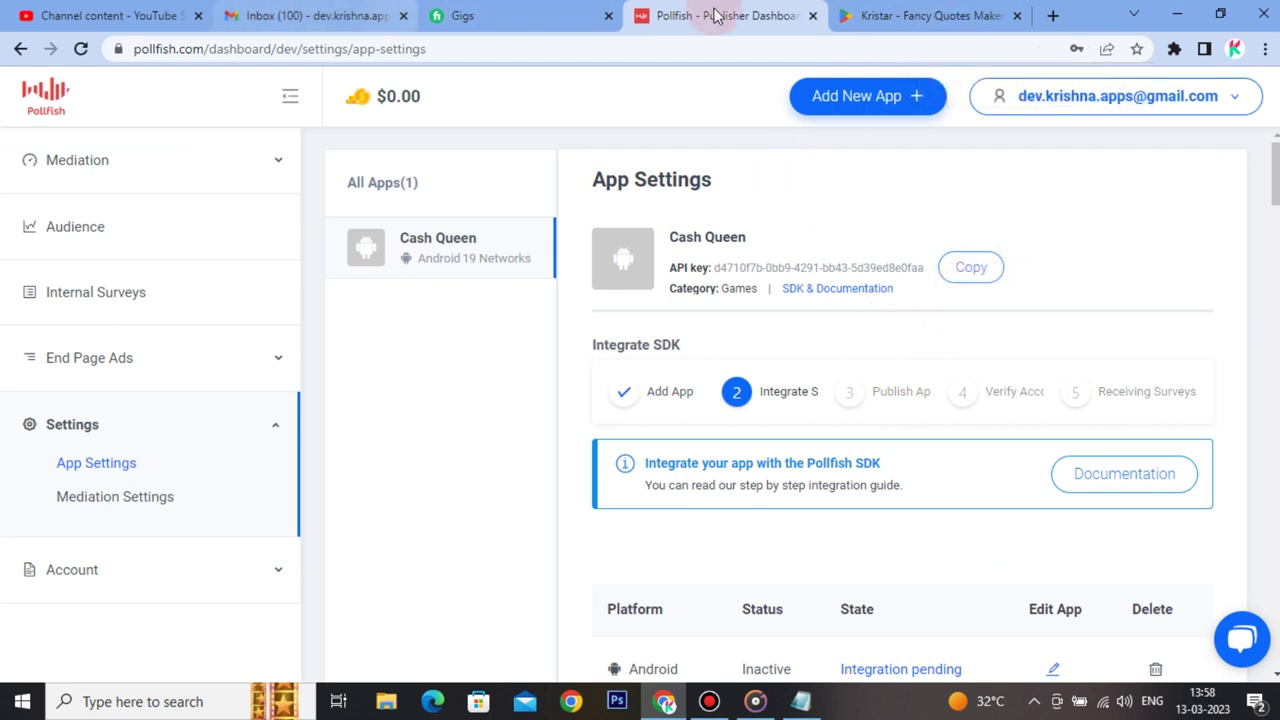
Open the CashQueen admin Main Settings page by entering 'cash' in the address bar
click(905, 12)
click(891, 50)
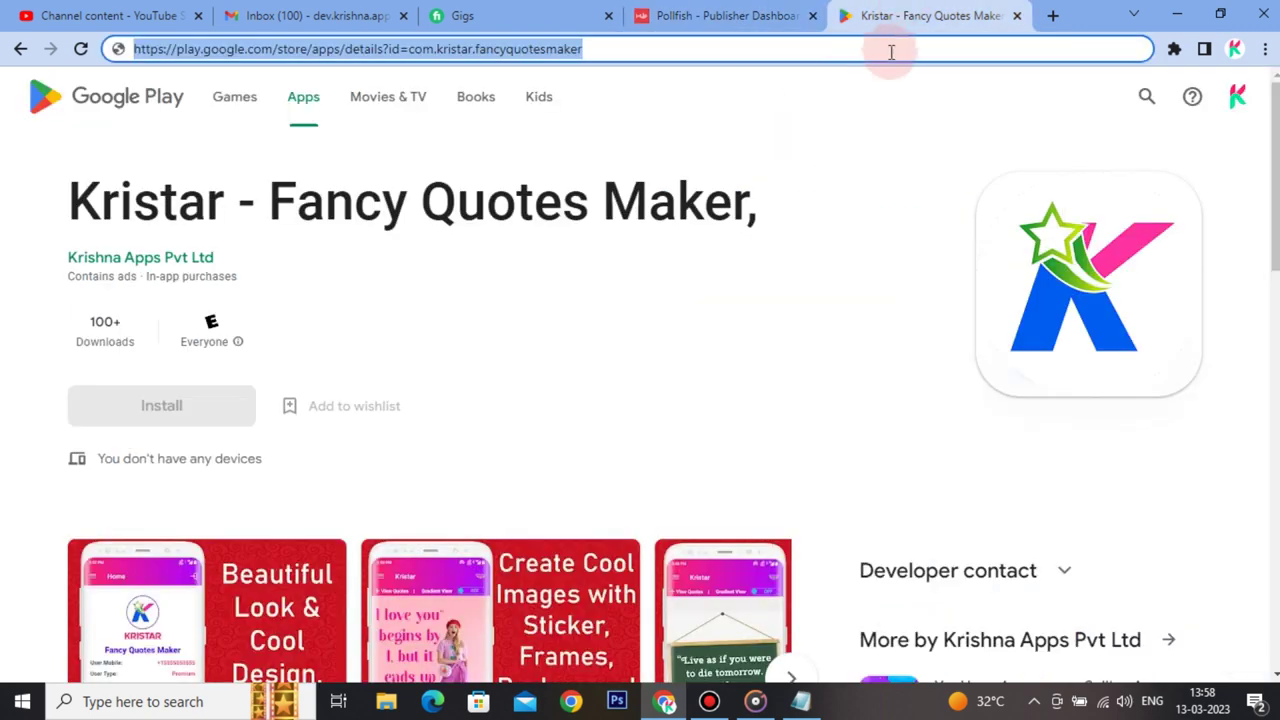
text(ca)
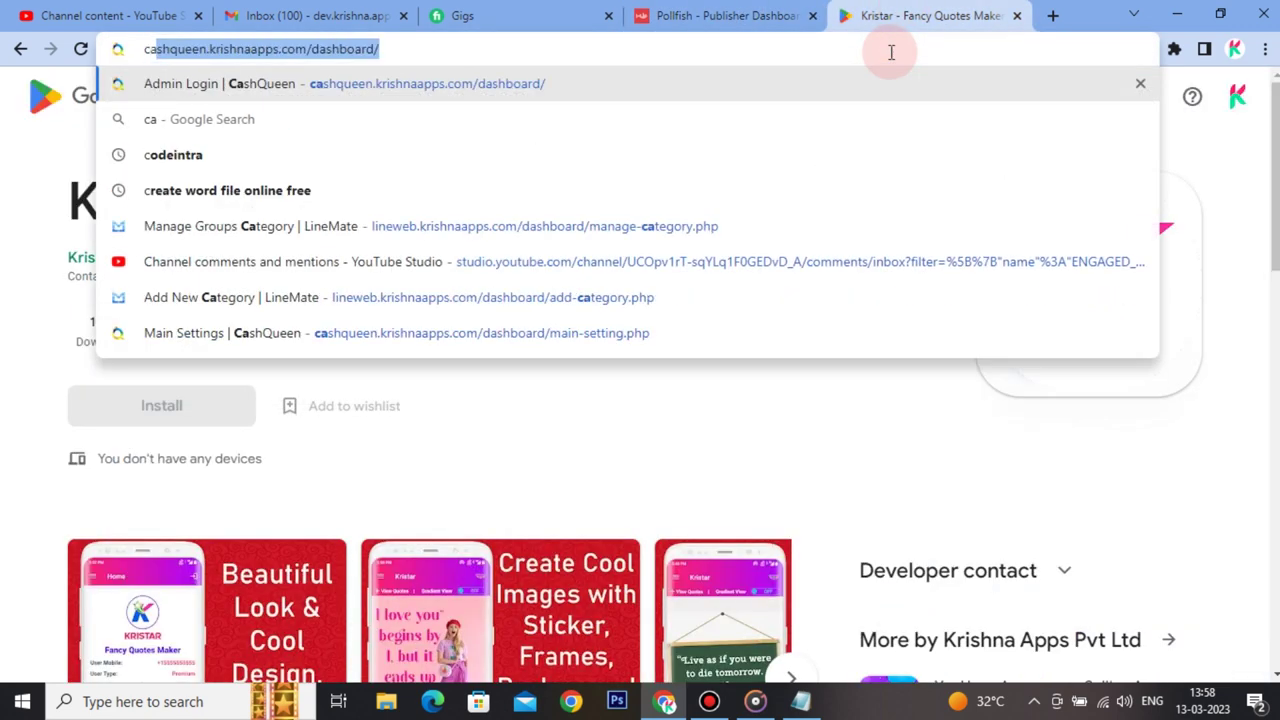
text(sh)
key(Return)
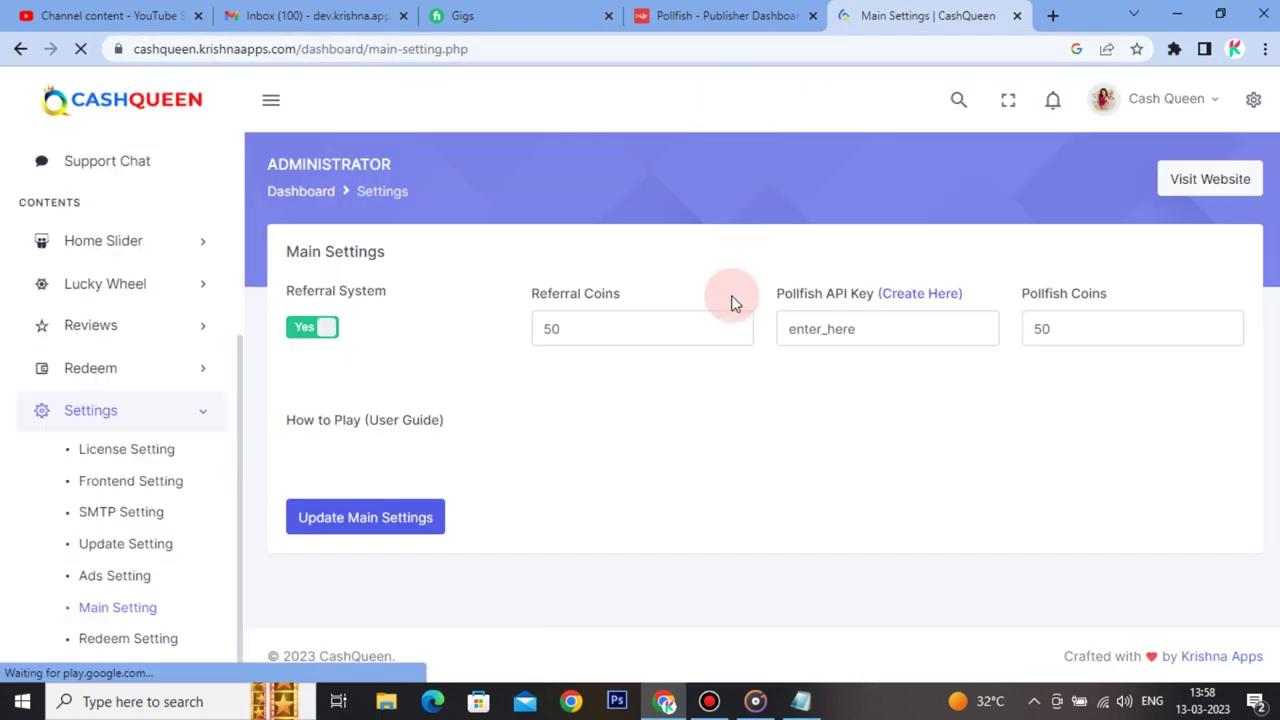
Replace the enter_here placeholder in the Pollfish API Key field with the copied key and save
click(882, 323)
double_click(882, 323)
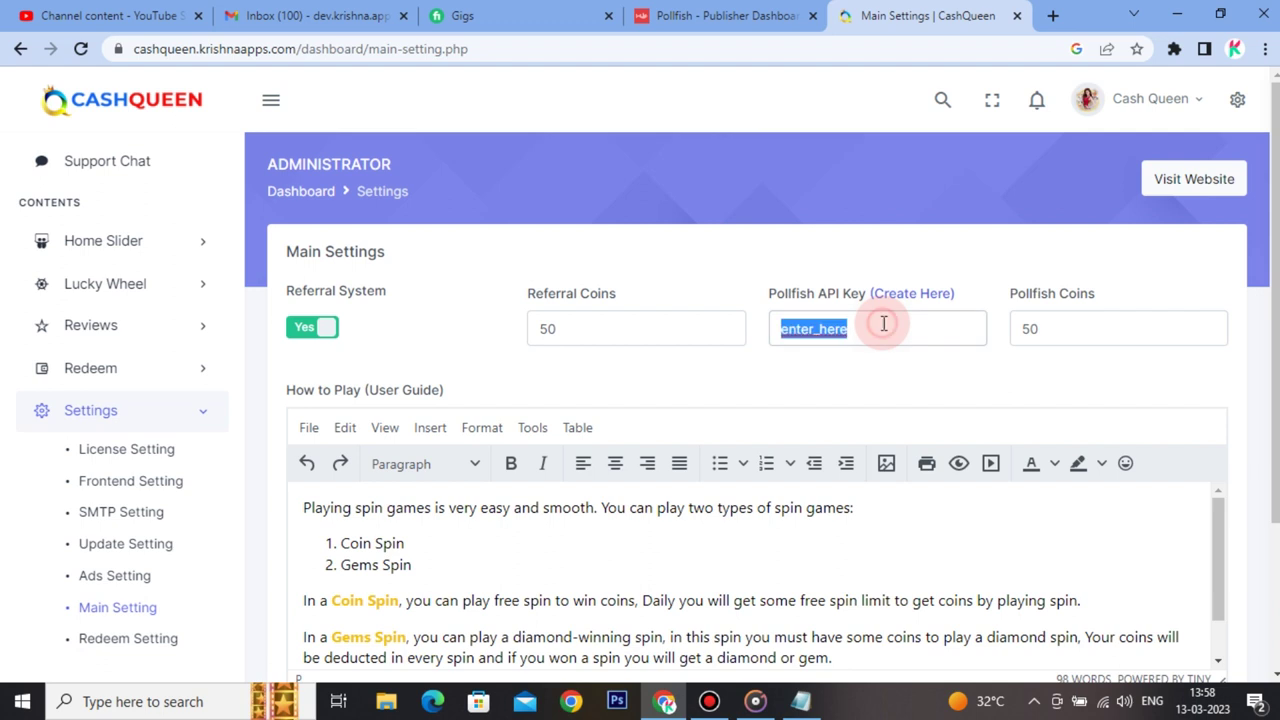
key(BackSpace)
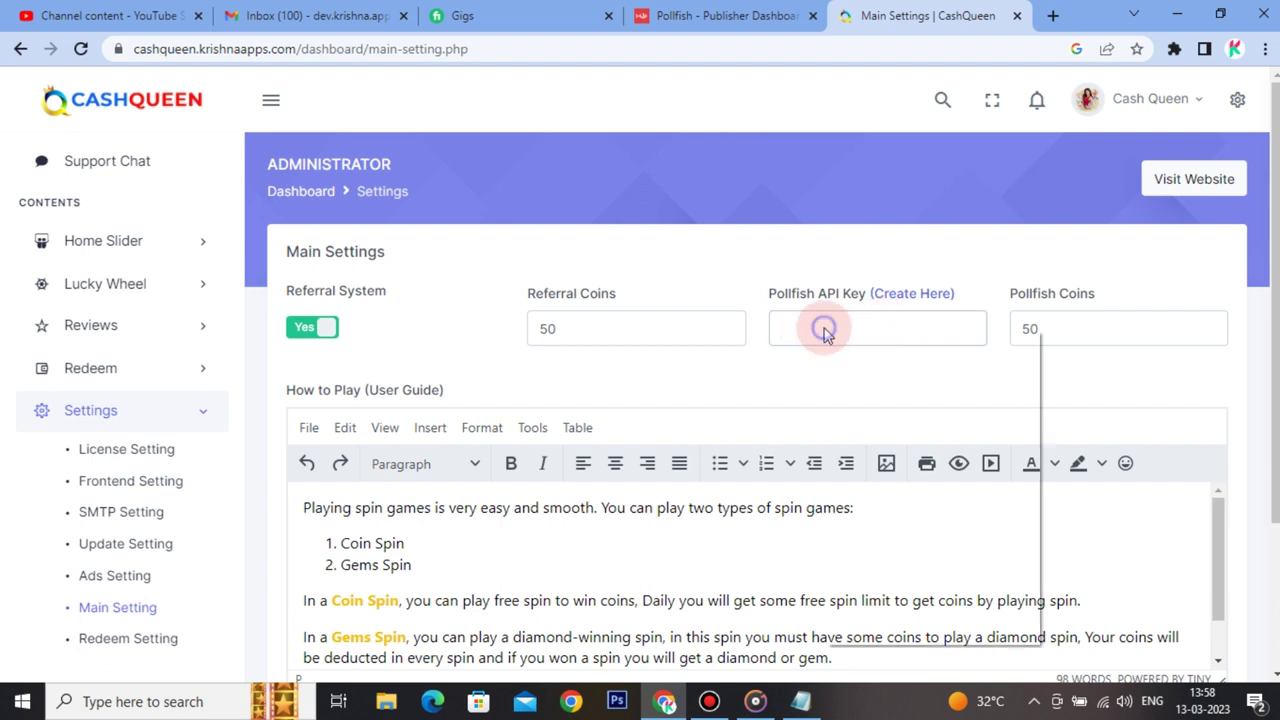
right_click(825, 327)
click(895, 471)
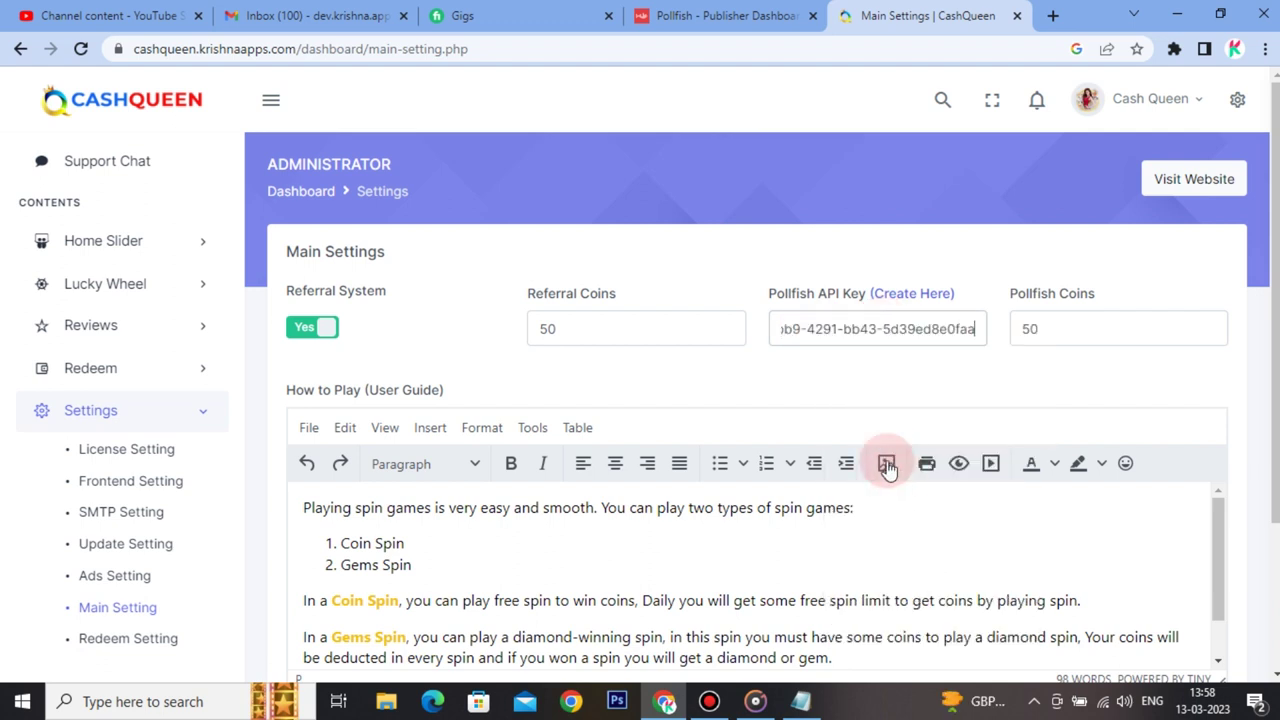
scroll(773, 340, down, 2)
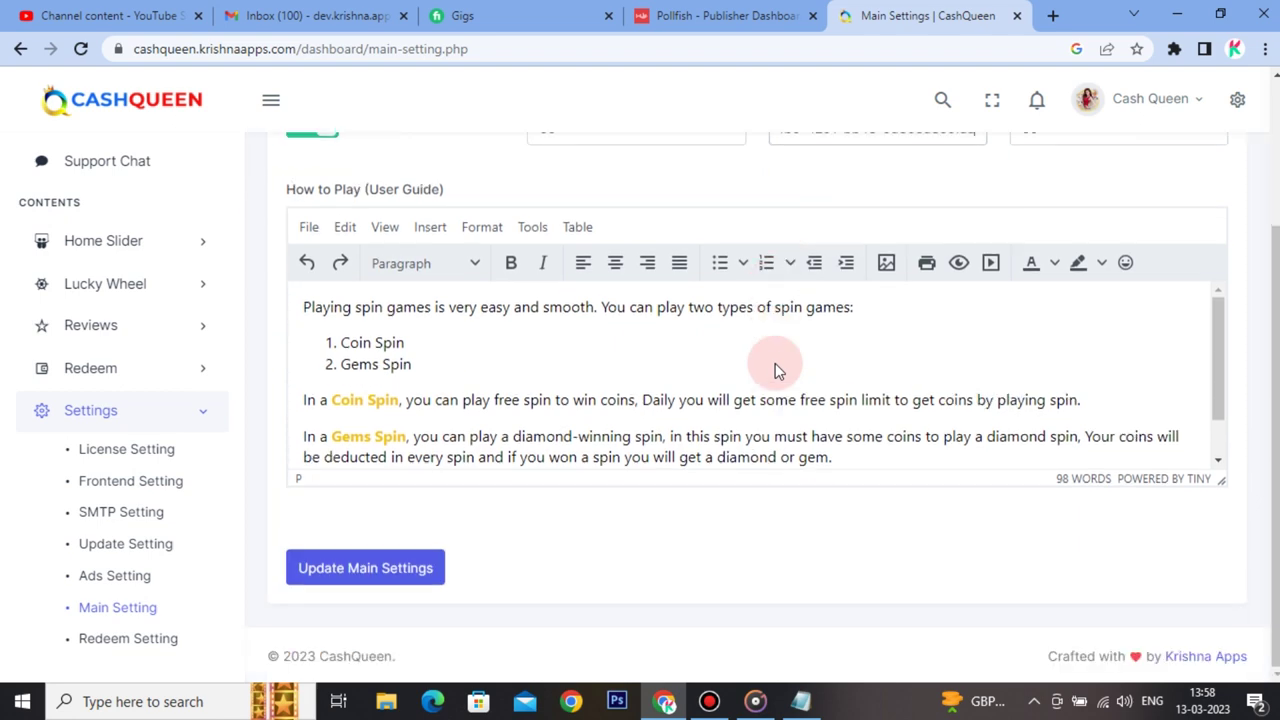
click(428, 580)
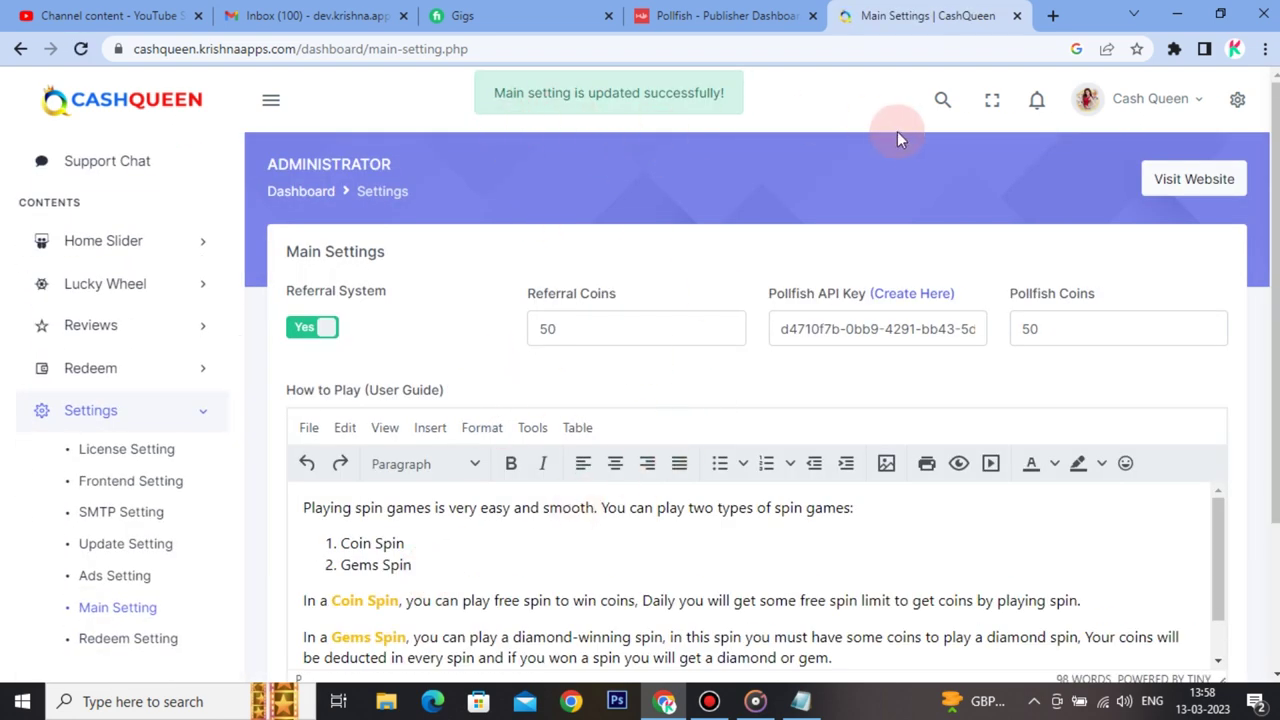
Review the Integrate SDK box on the Cash Queen settings page, then bring the Notepad notes forward
click(752, 17)
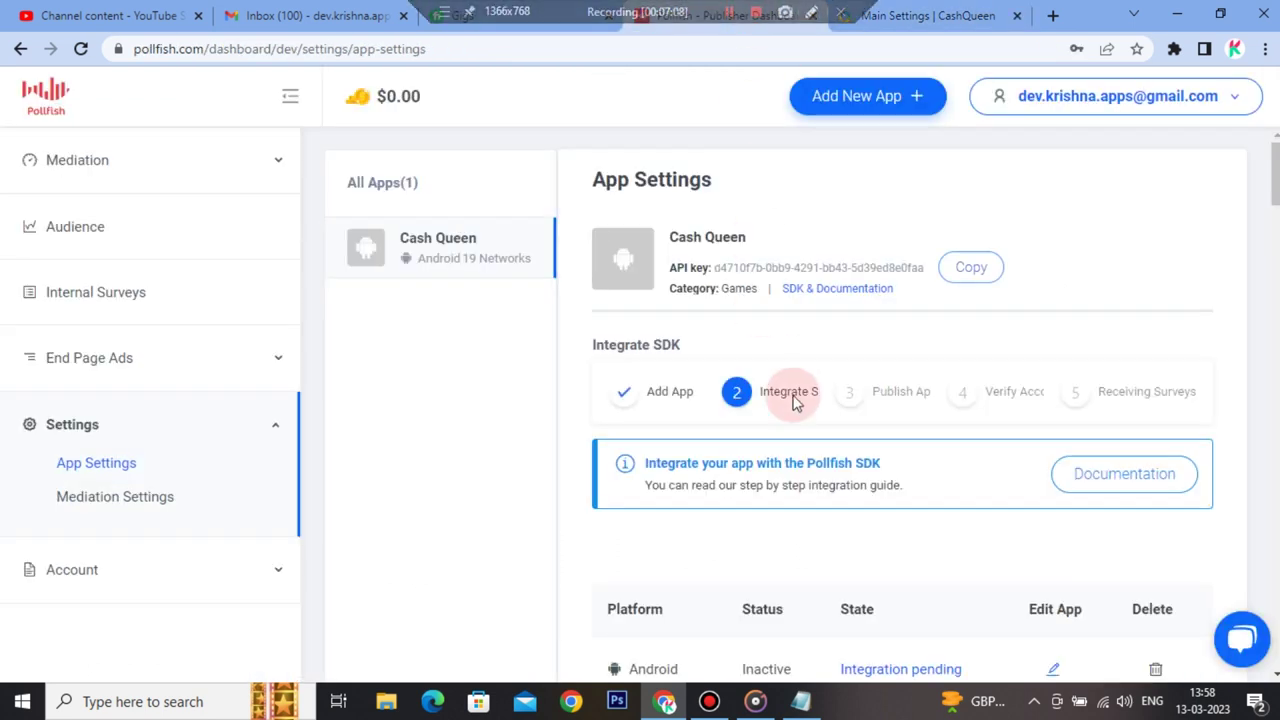
scroll(791, 523, down, 1)
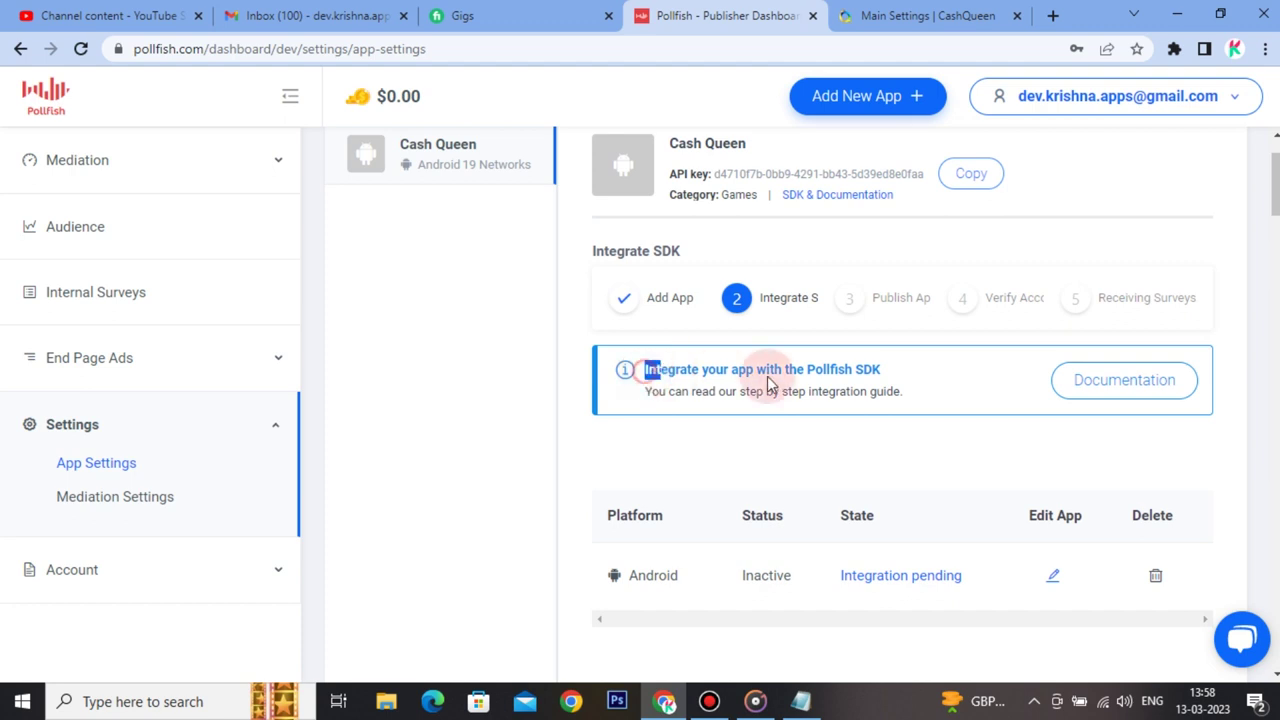
drag(646, 372, 880, 373)
click(880, 378)
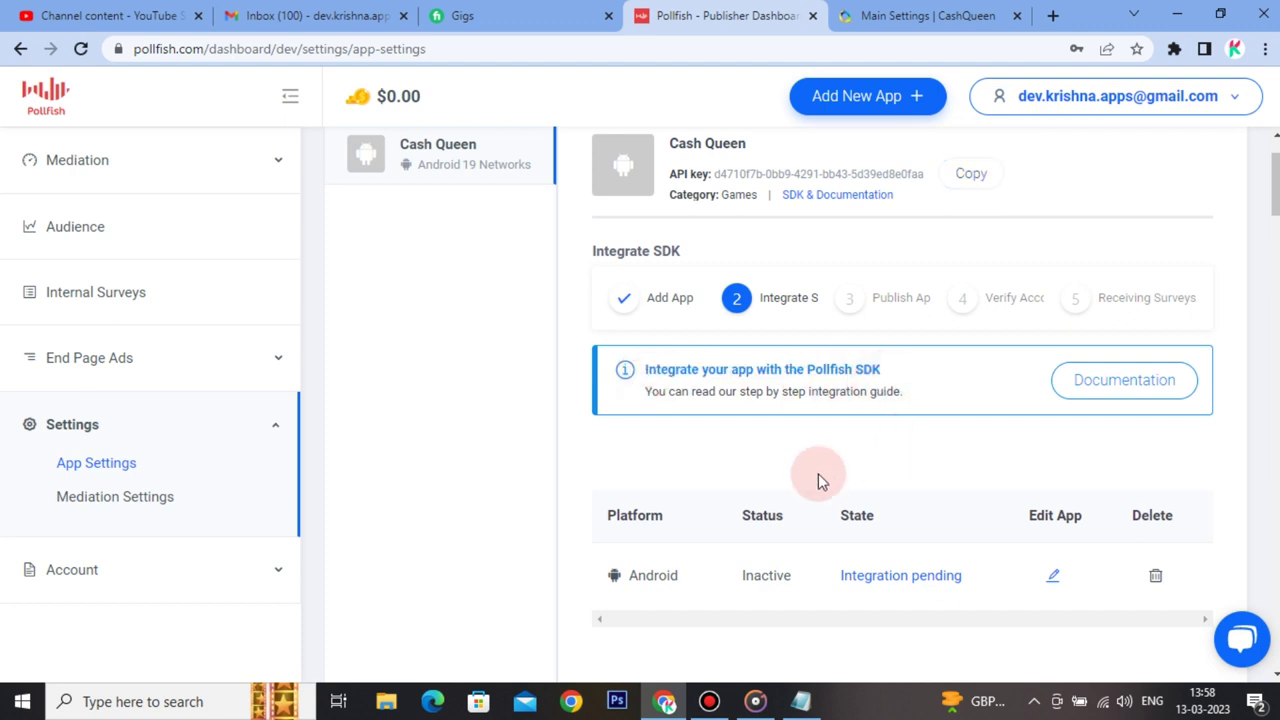
click(800, 701)
Write the note on integrating the SDK, pointing developers to the next video tutorial and telling buyers to skip it
click(777, 500)
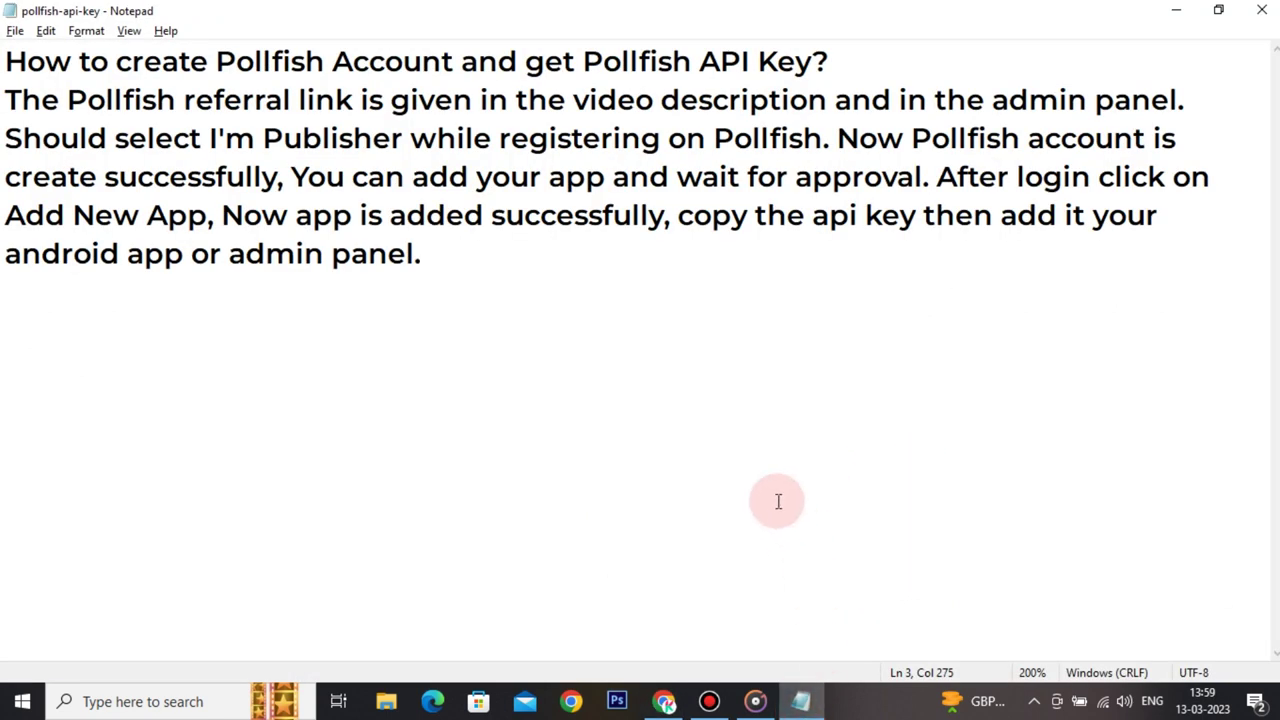
text(Now you)
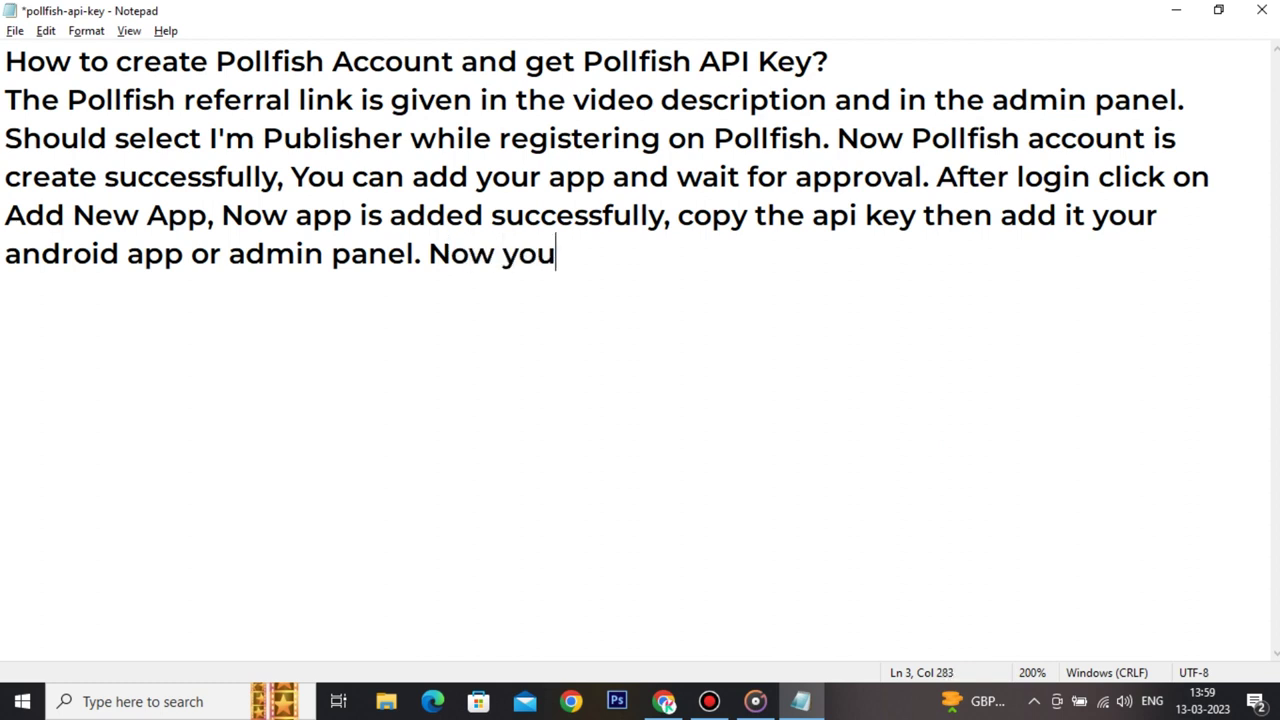
text( have to i)
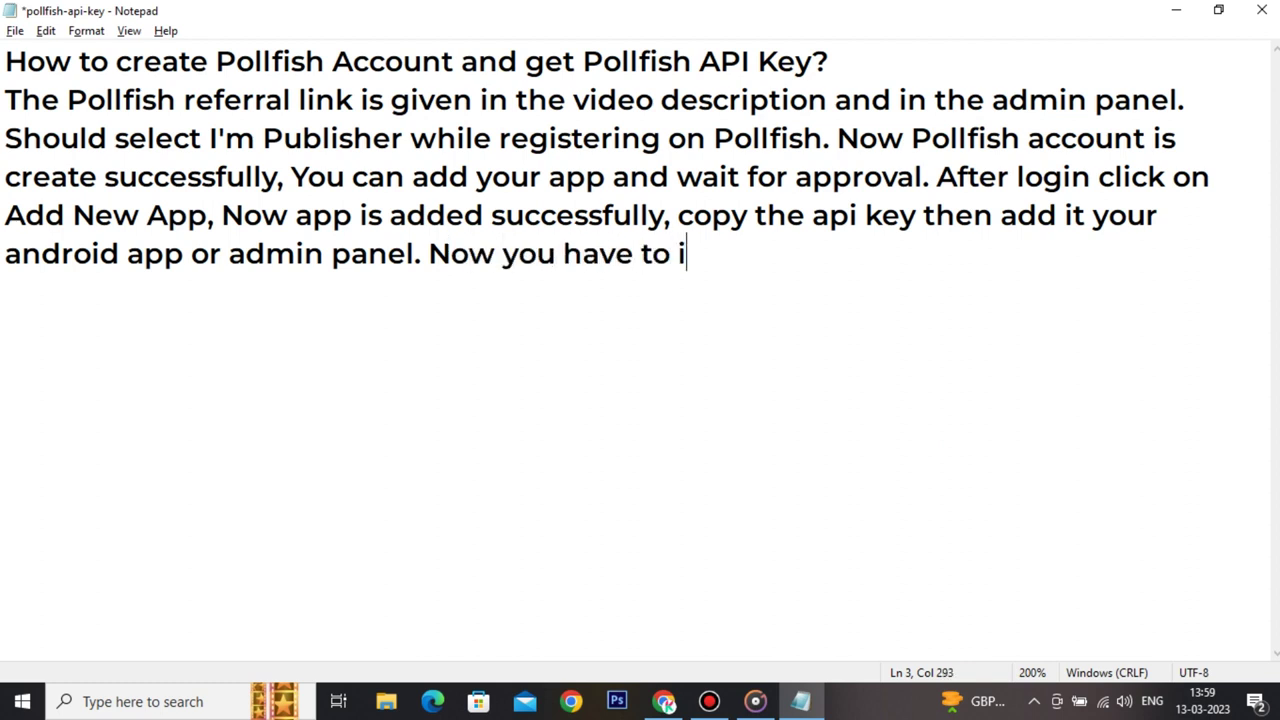
text(ntegrate)
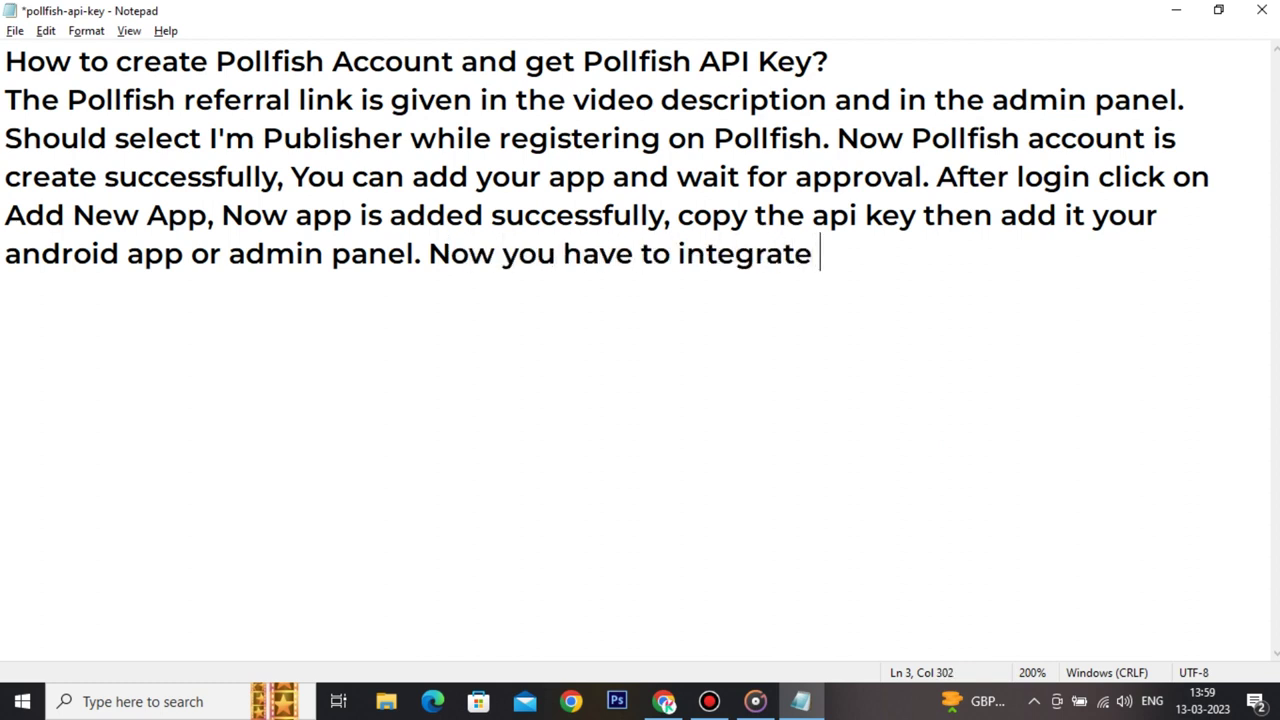
text(the SDK)
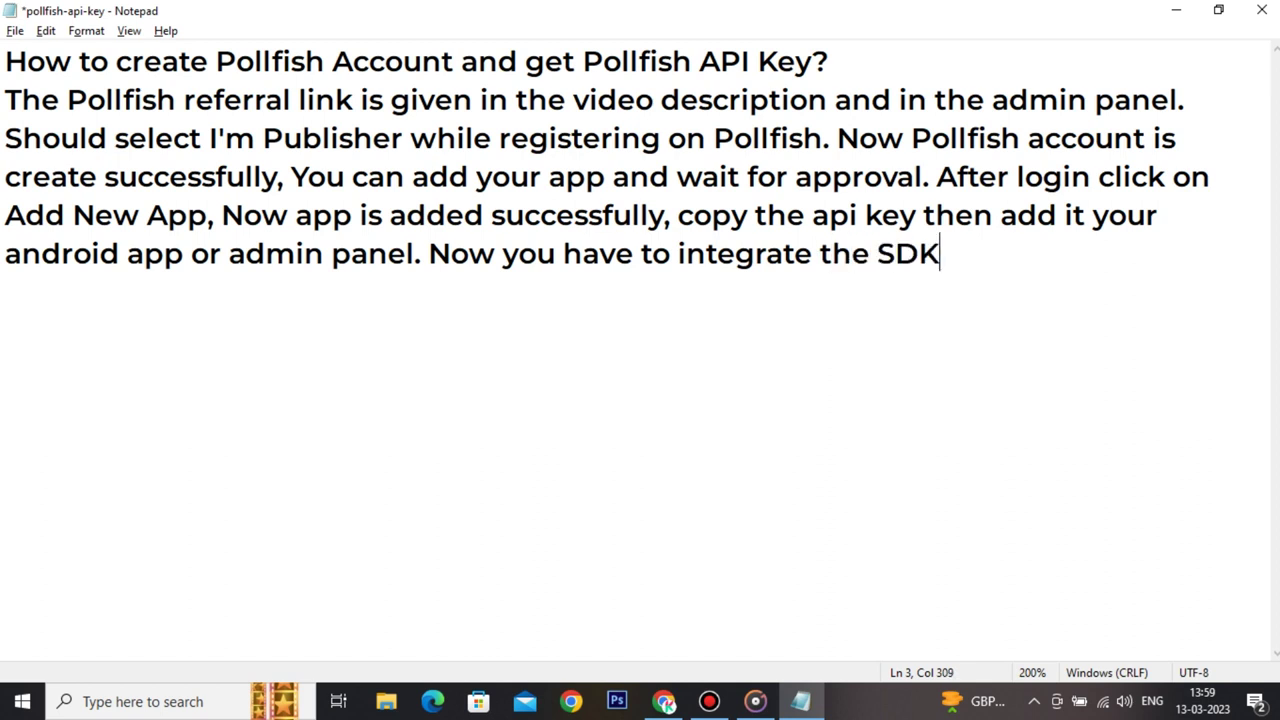
text(n your app)
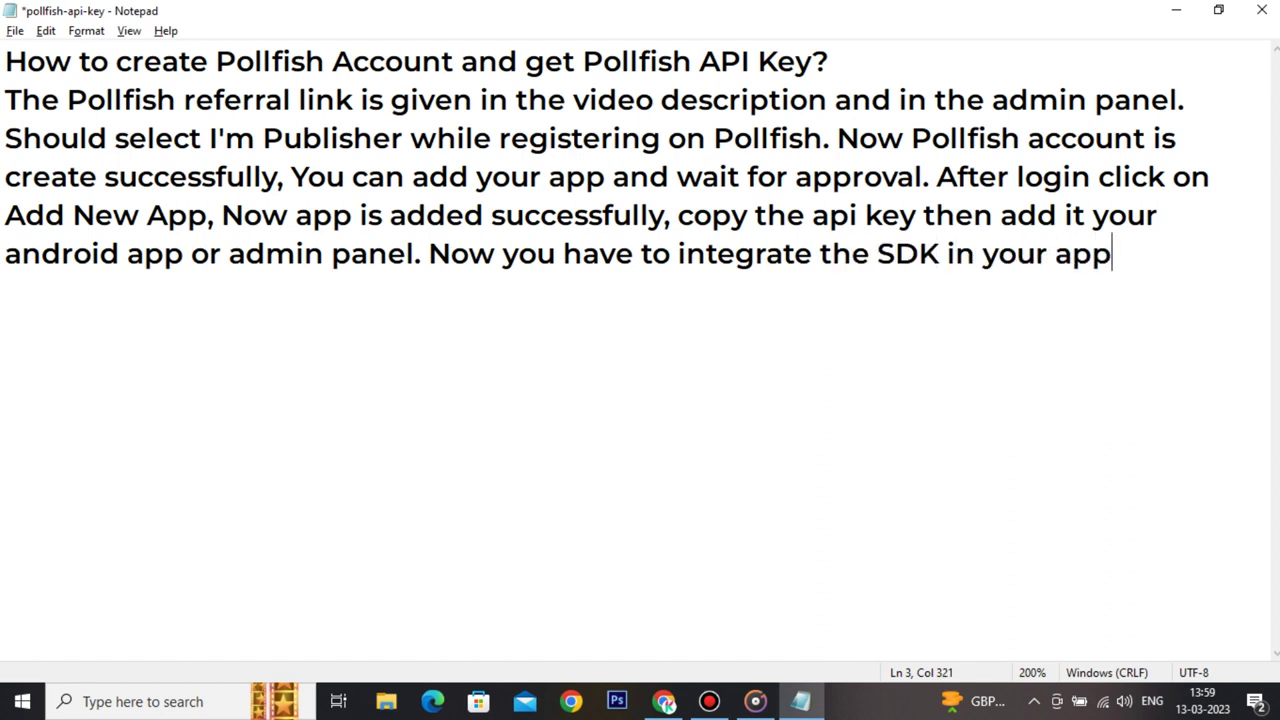
text(f you )
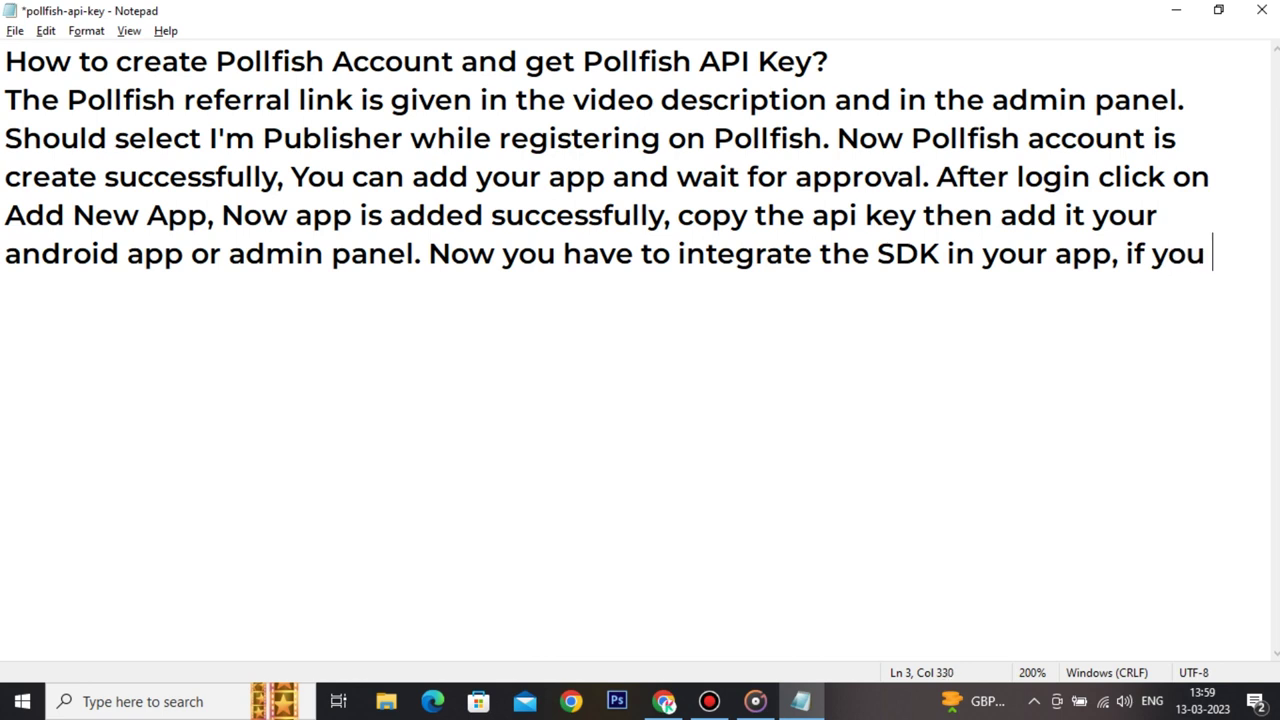
text(are devel)
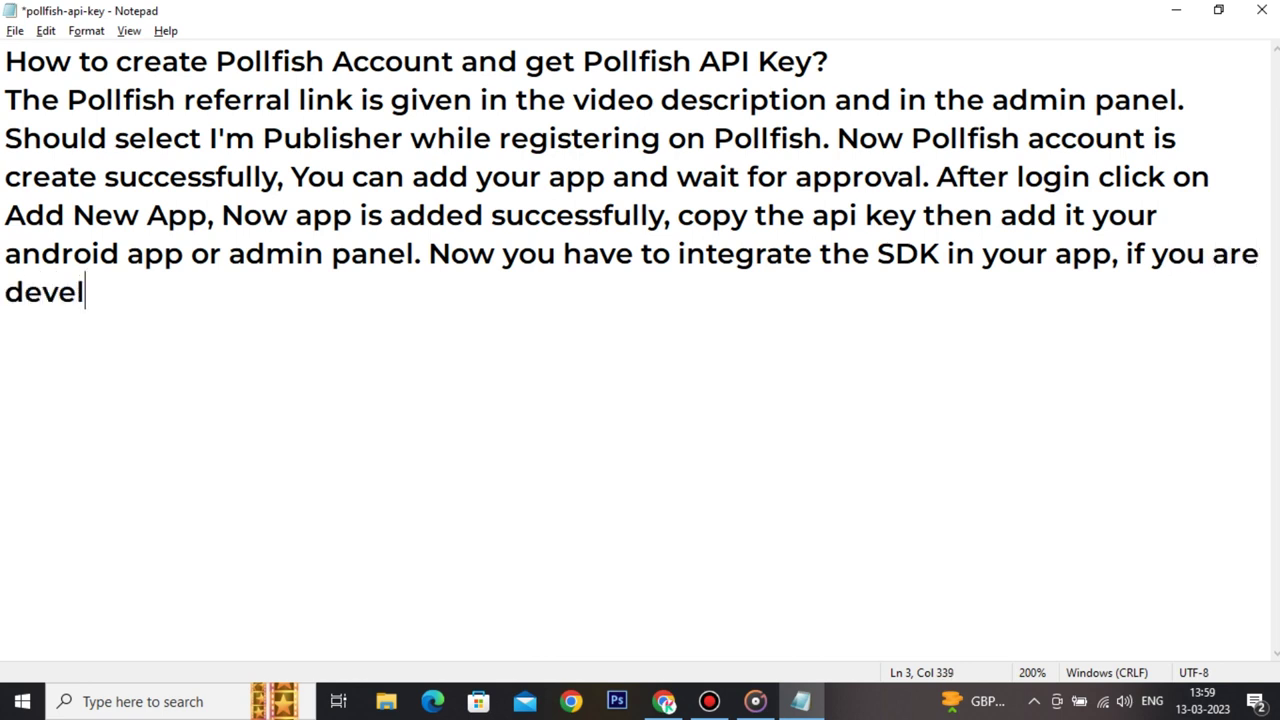
text(oper then you )
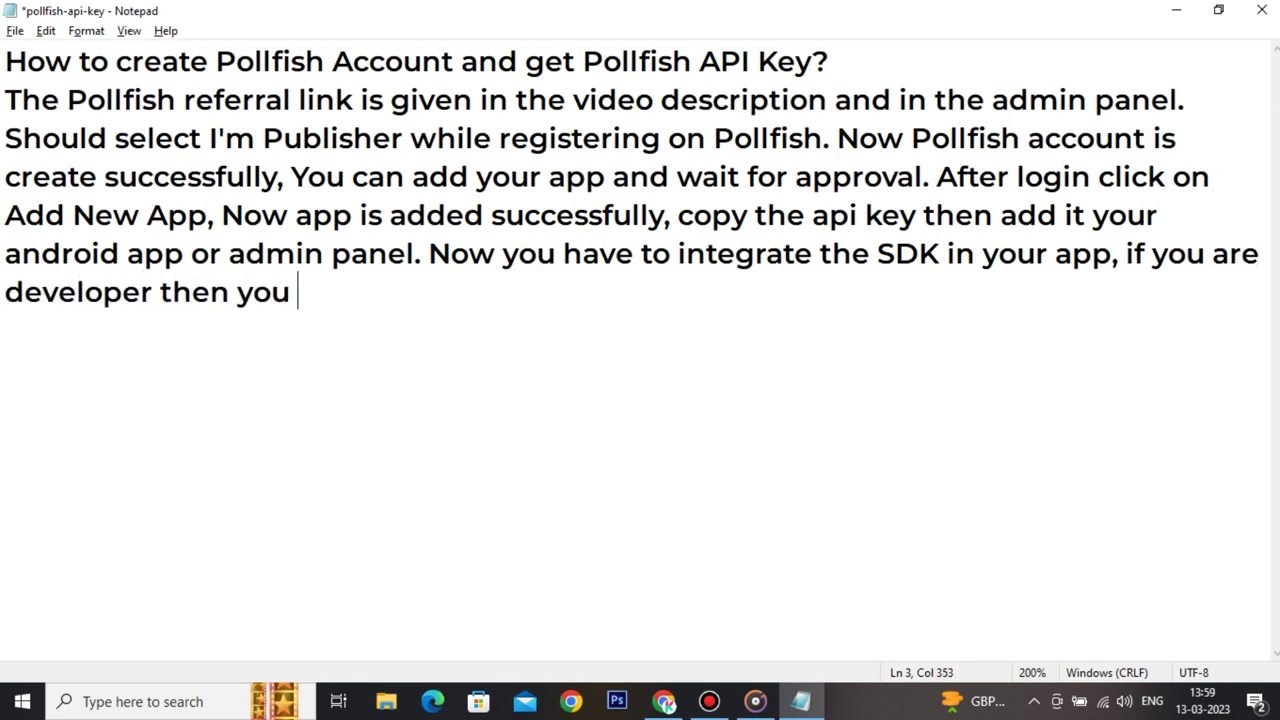
text(cn)
key(BackSpace)
text(an wa)
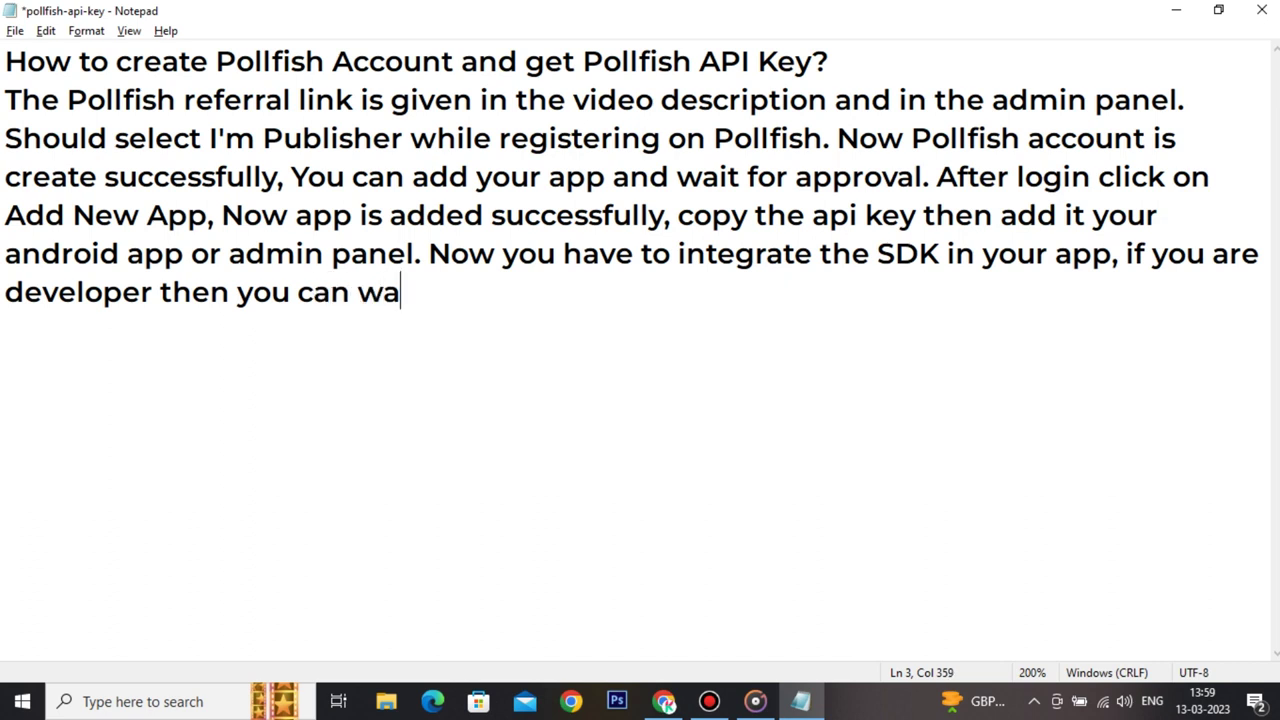
text(tch out )
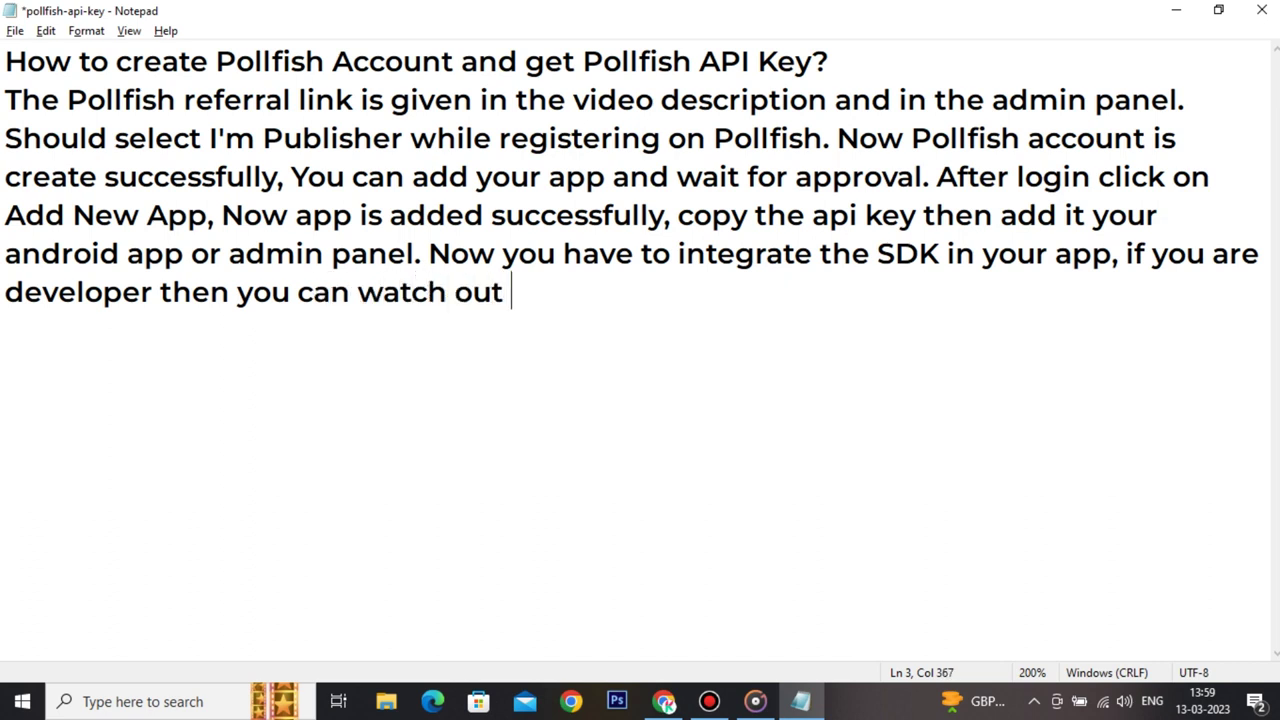
text(our n)
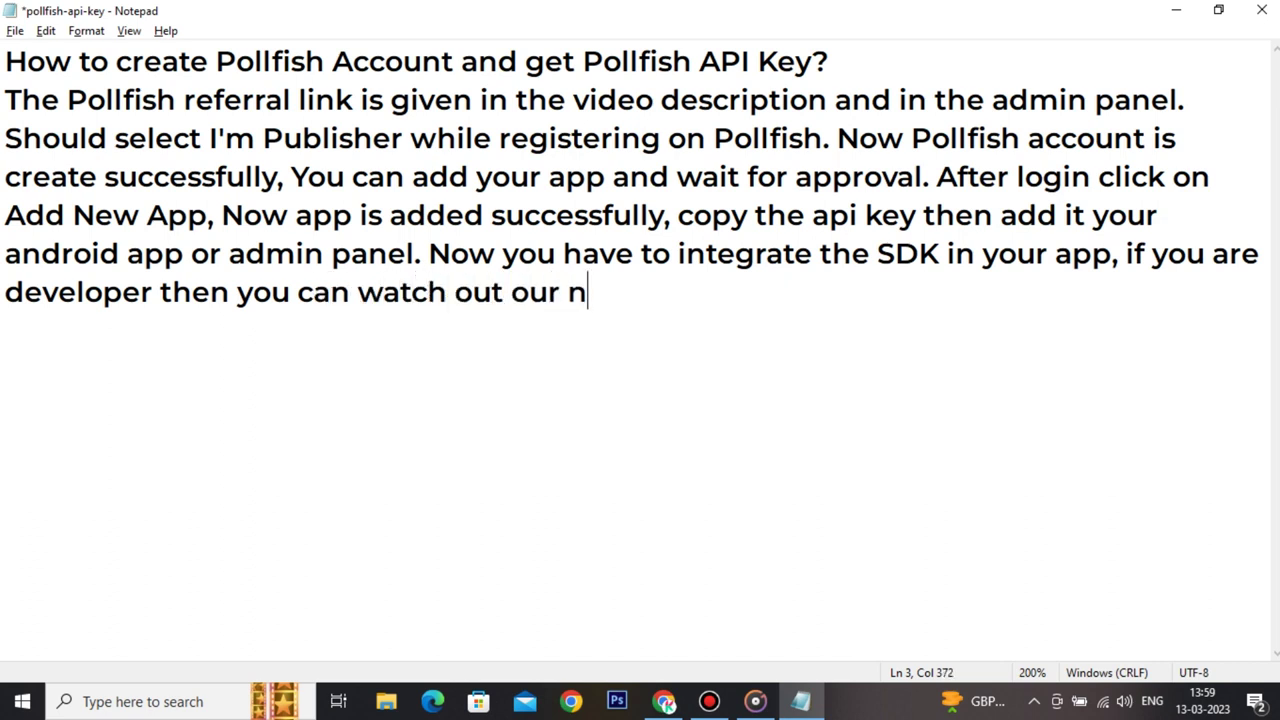
text(ext video )
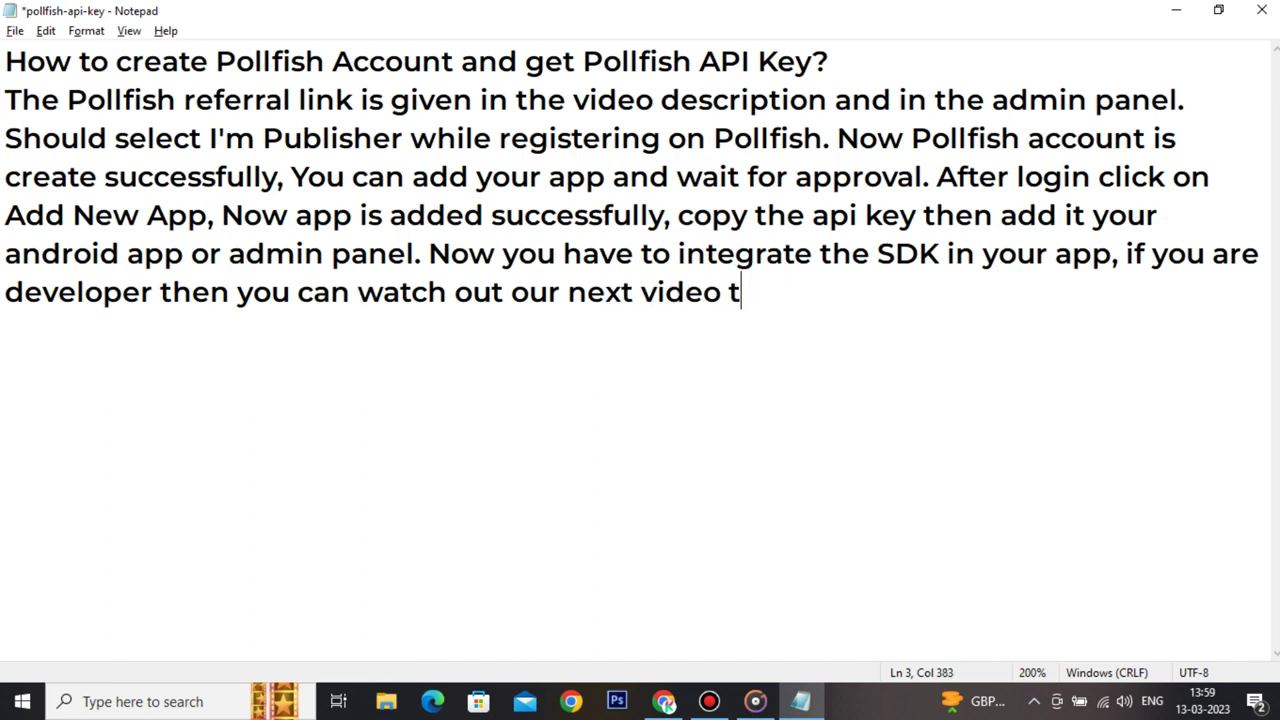
text(tutor)
text(ial for )
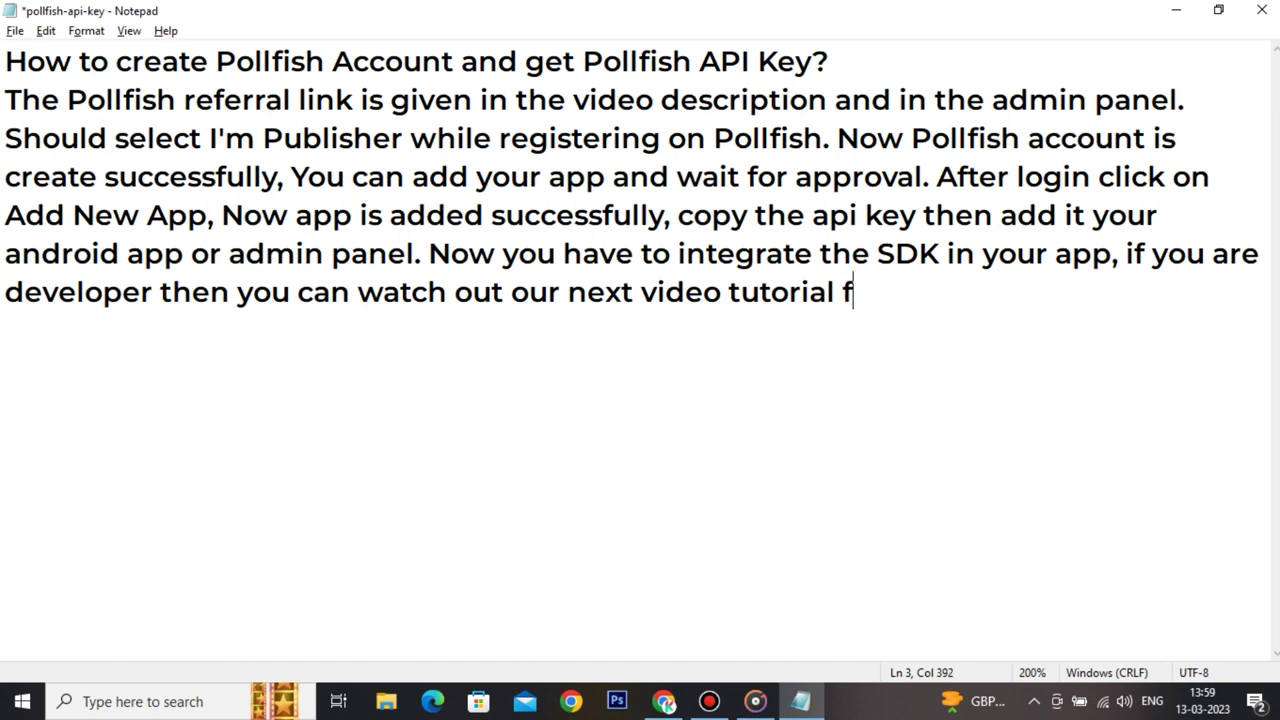
text(addin)
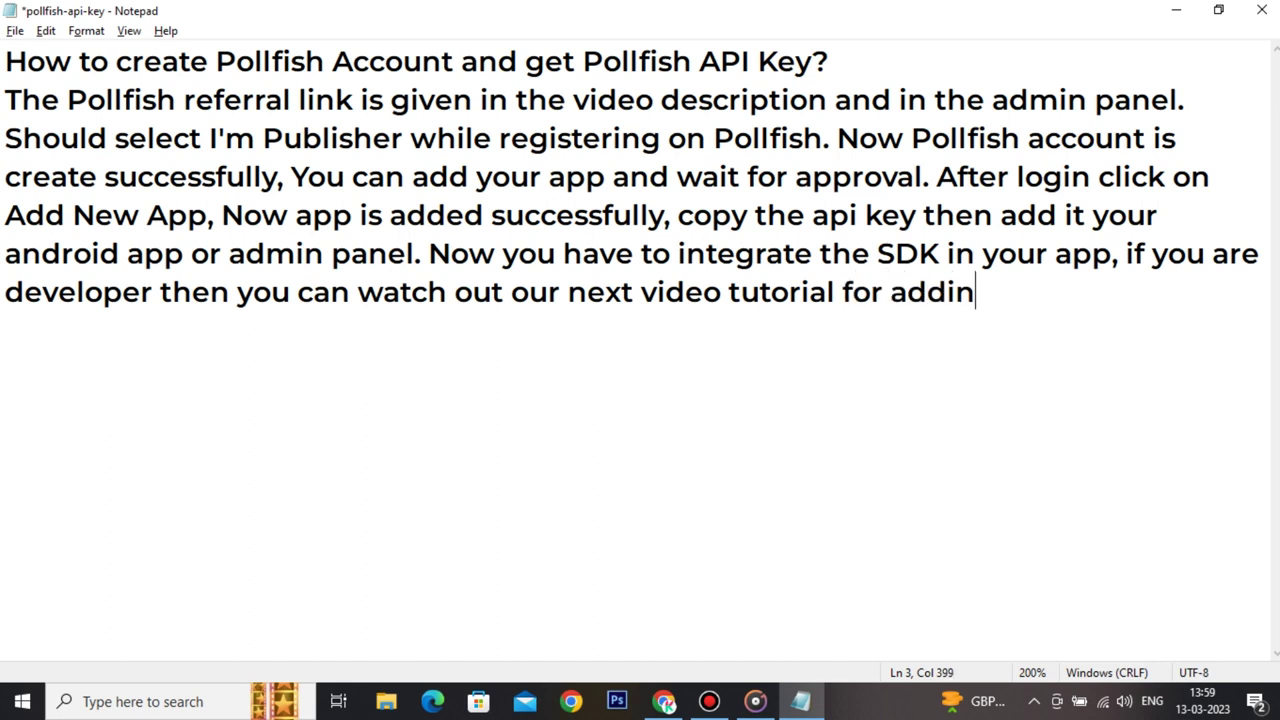
text(g SDK, )
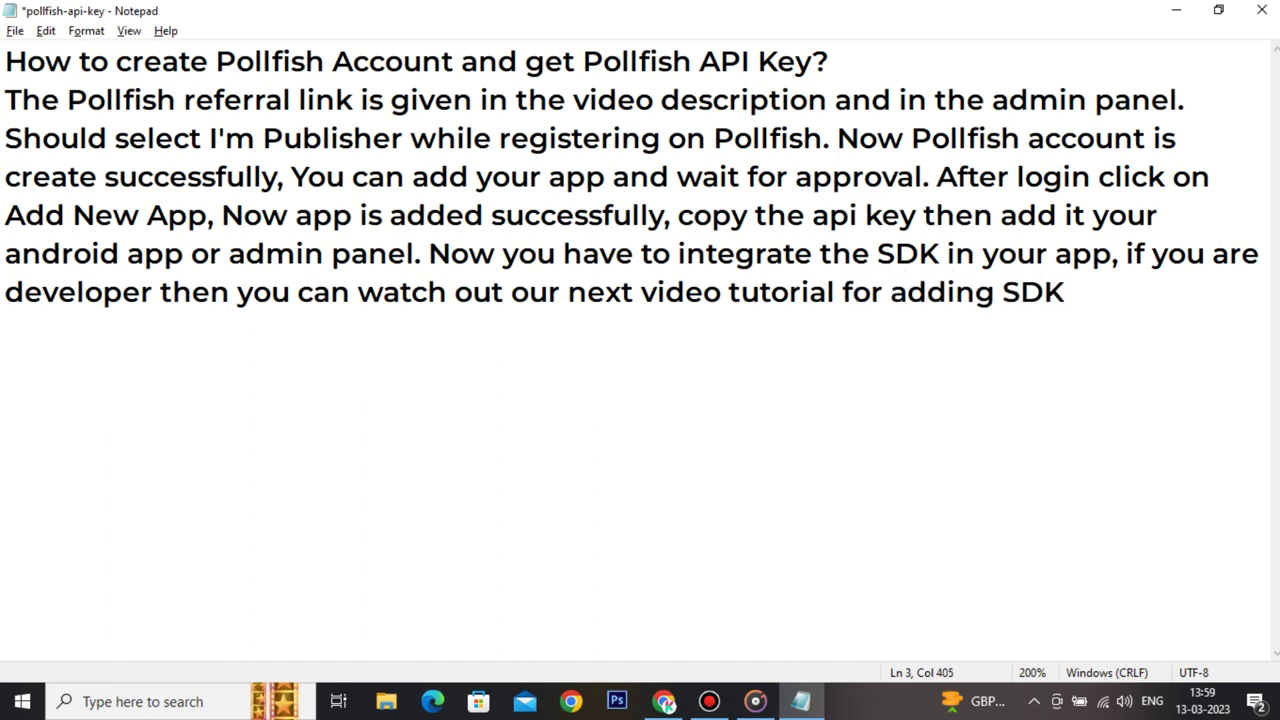
text(if you)
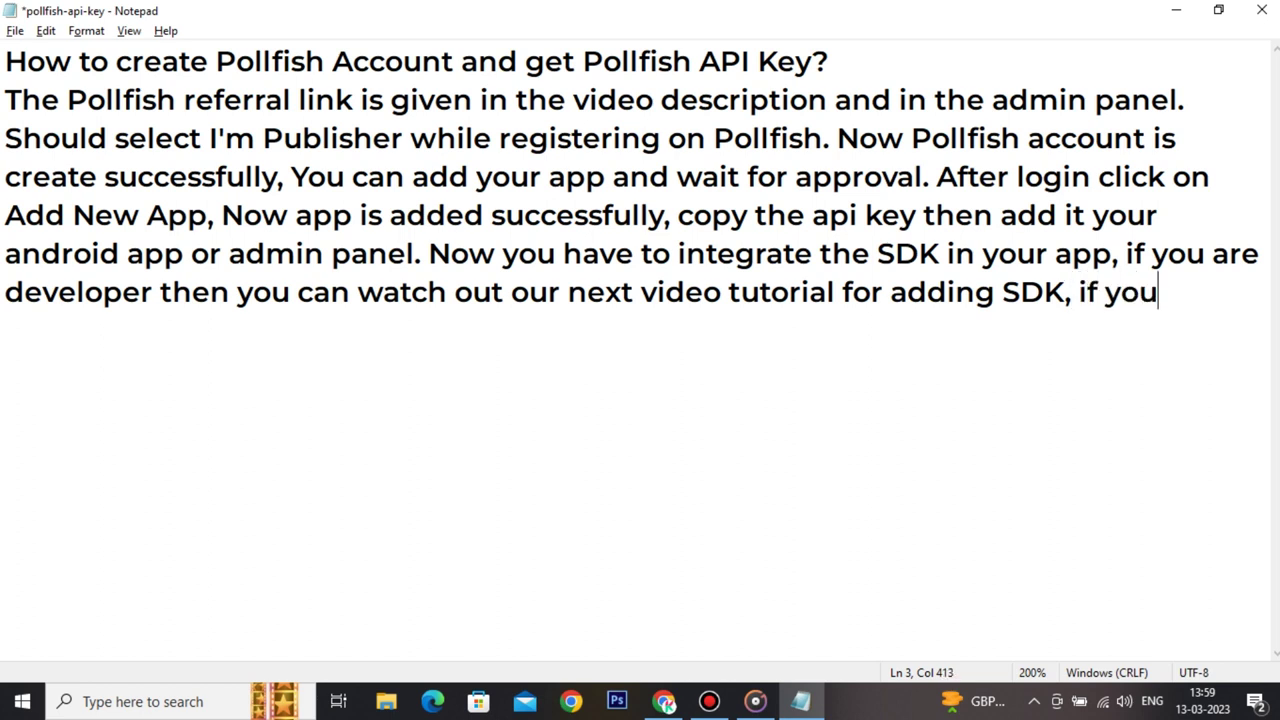
text( are o)
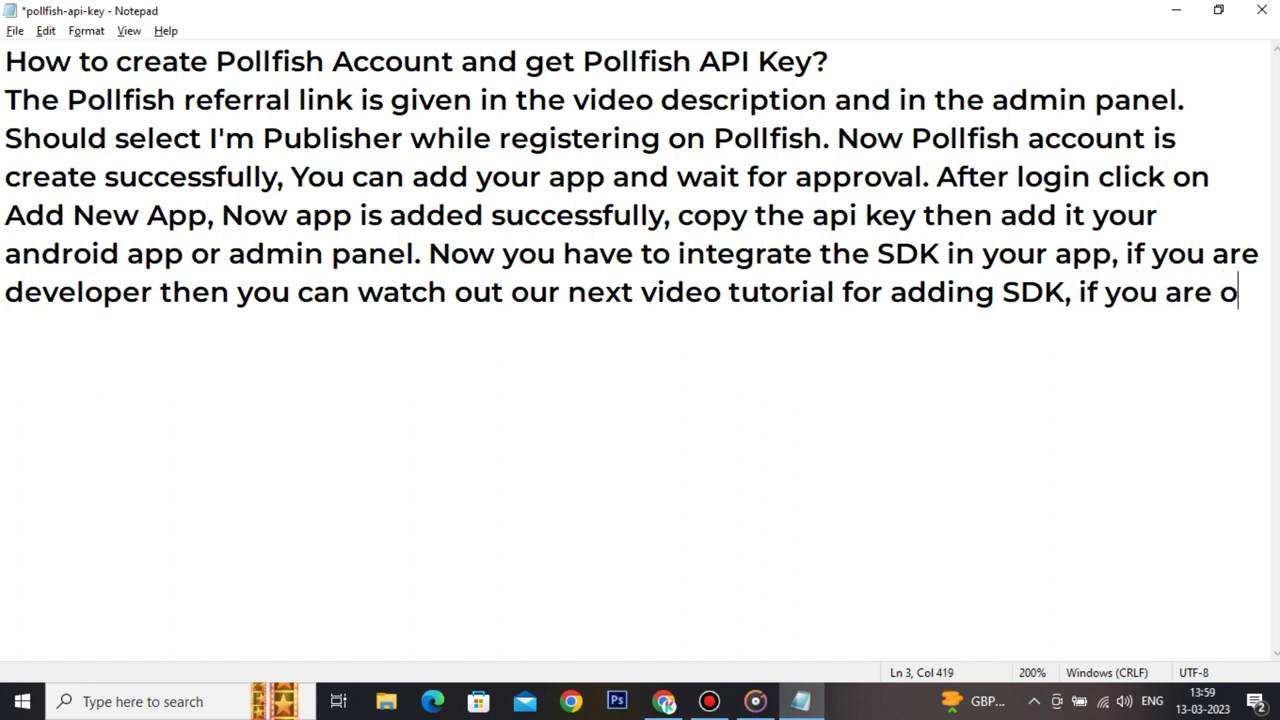
text(ur buyer th)
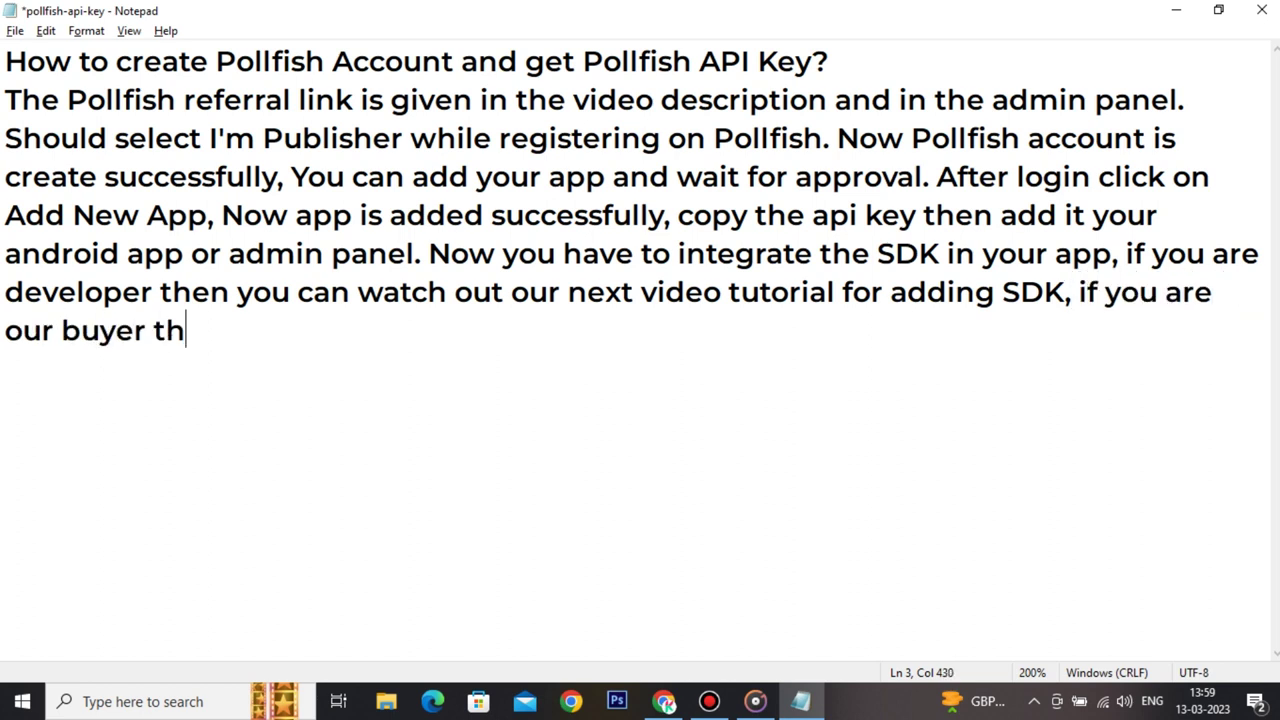
text(en skip )
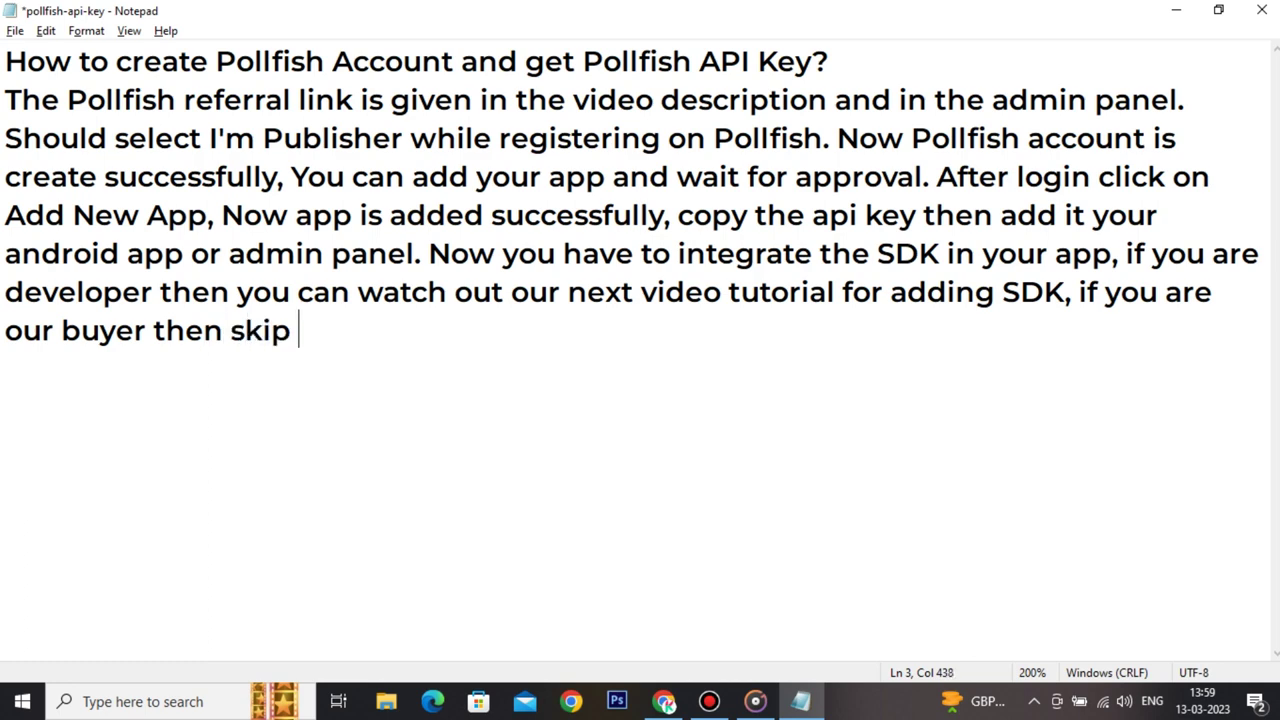
text(this)
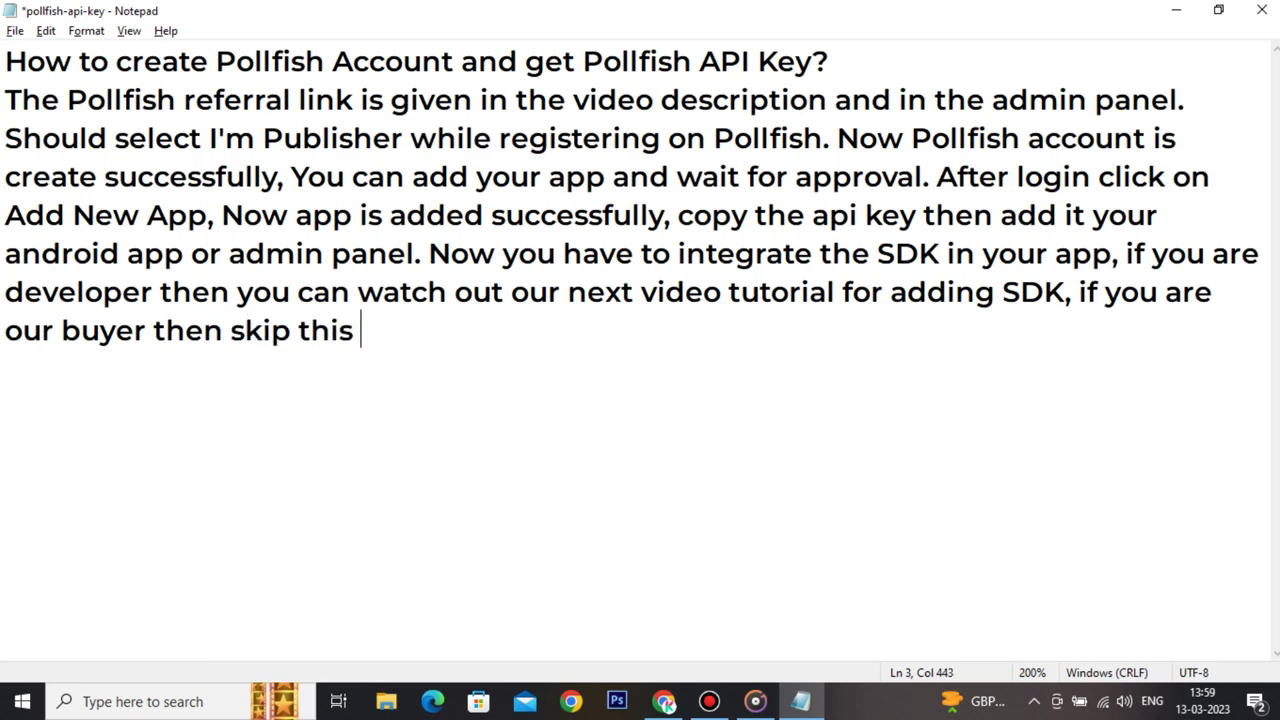
text( step )
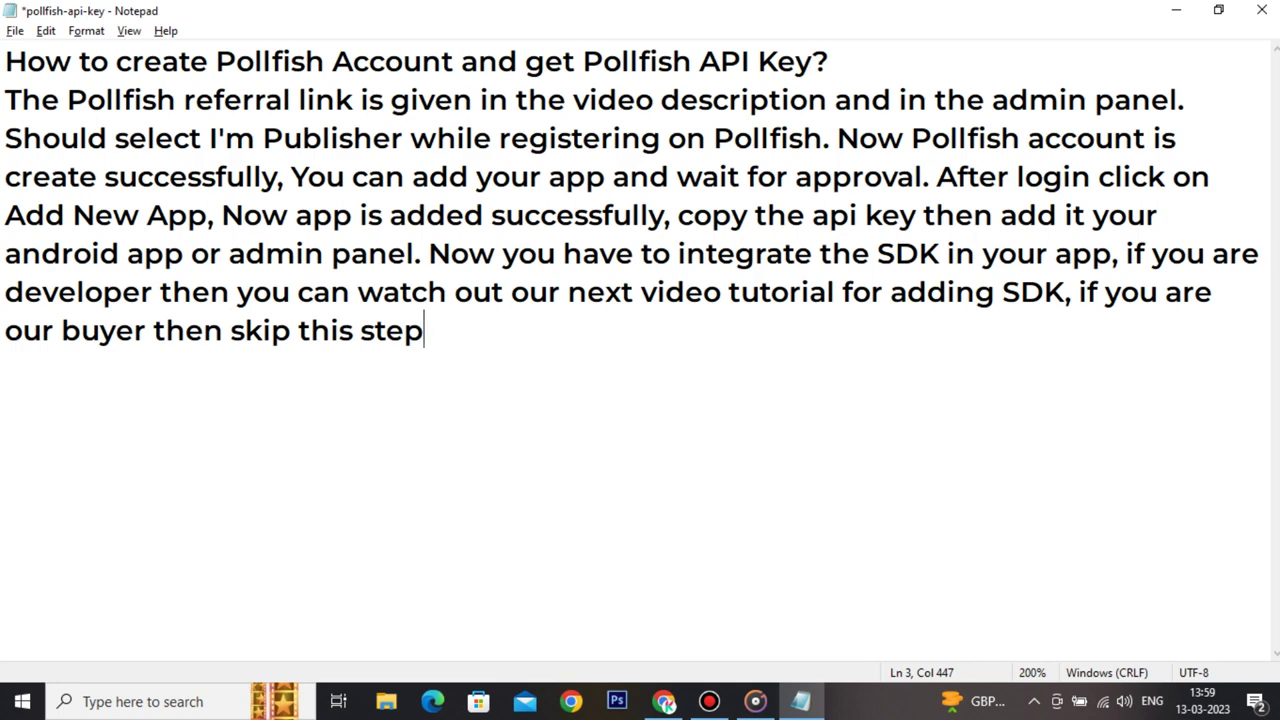
text(you n)
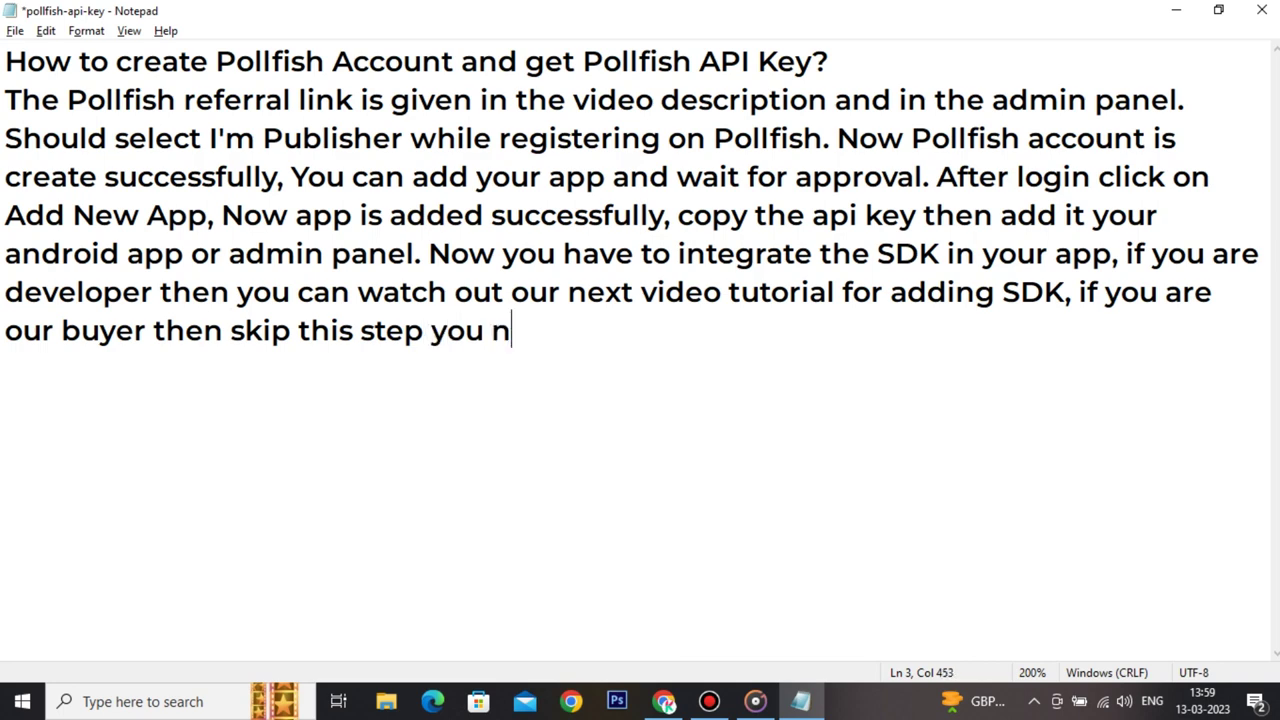
text(eed )
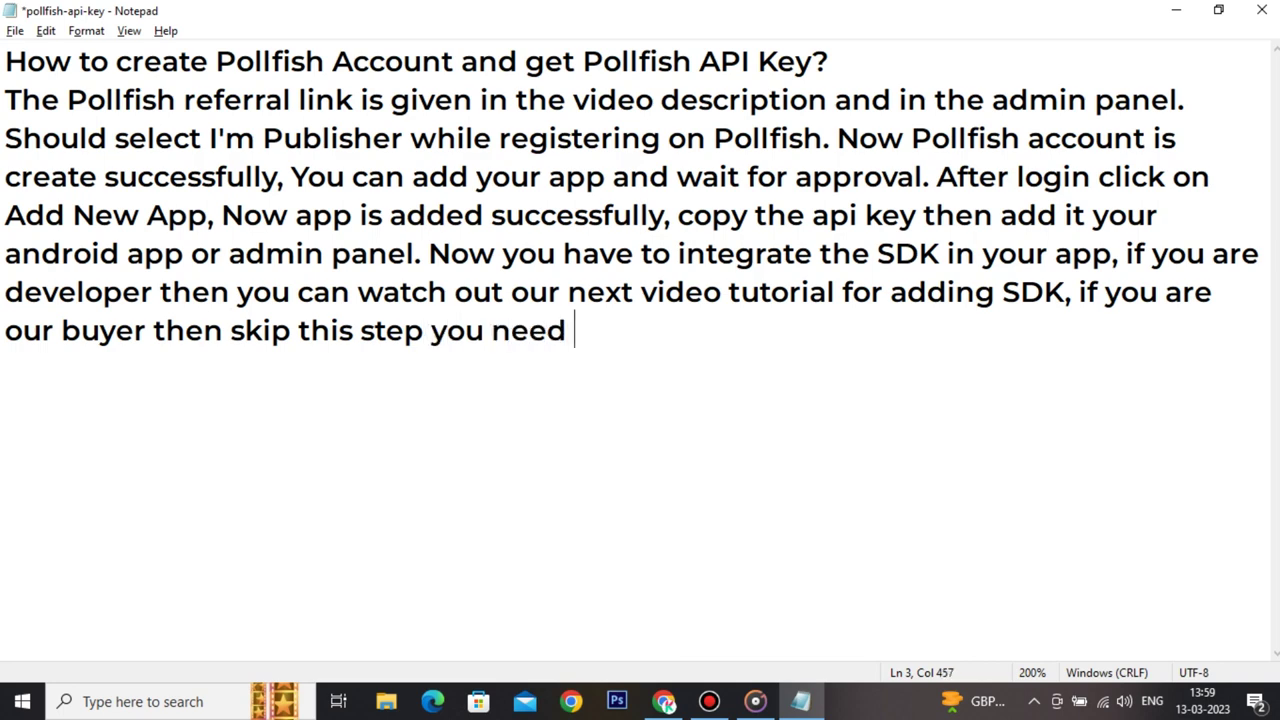
text(only API )
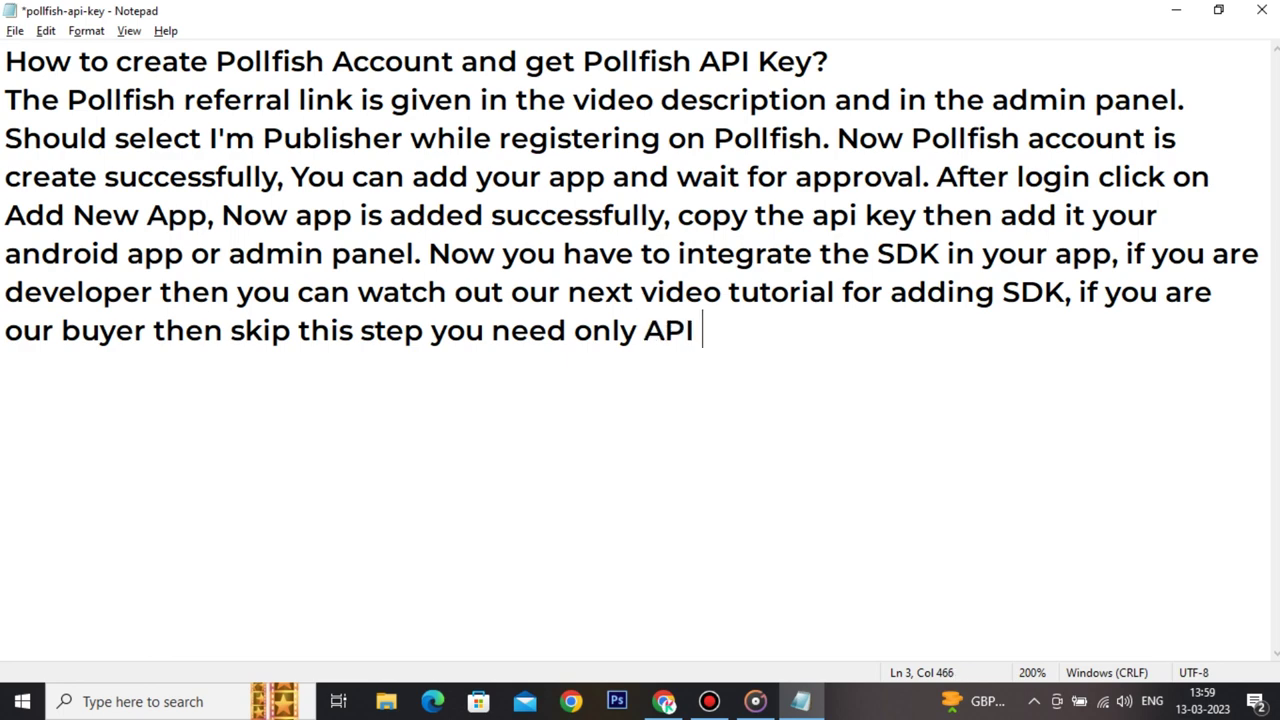
text(key.)
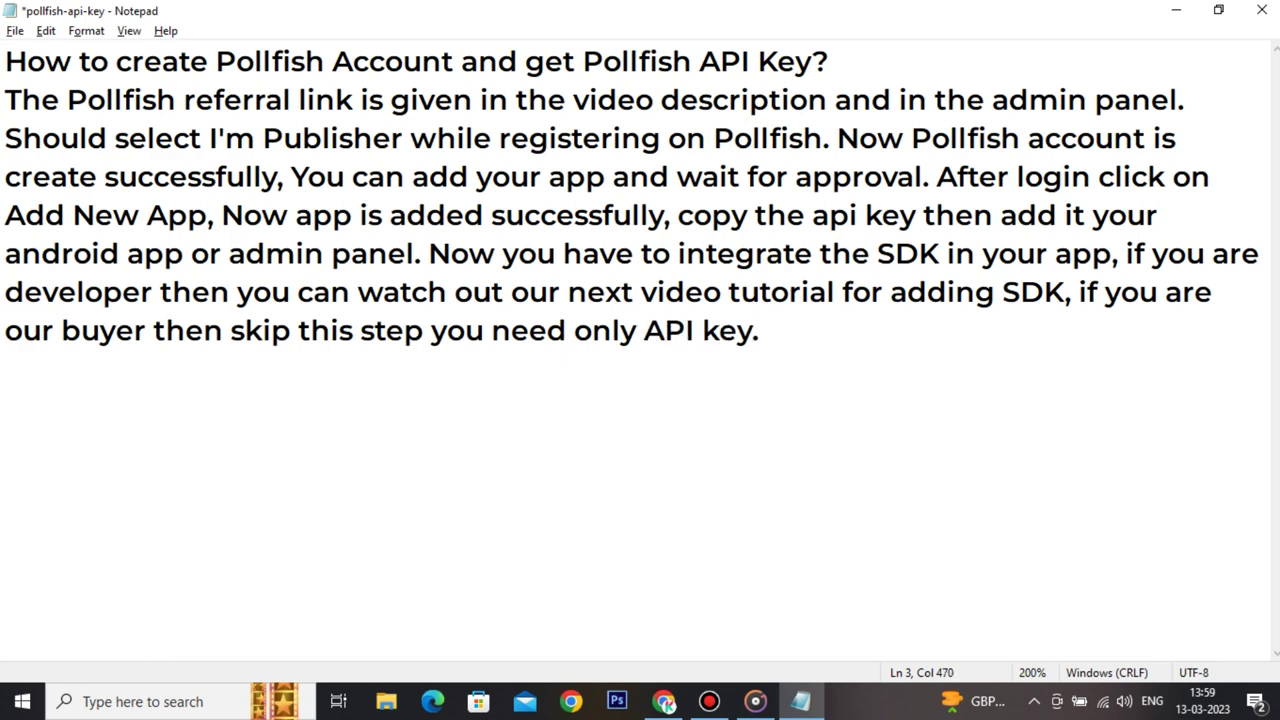
Add the sentence on running the app with the API key, uploading it, and auto verification; save
click(777, 500)
text(A)
text(fter that )
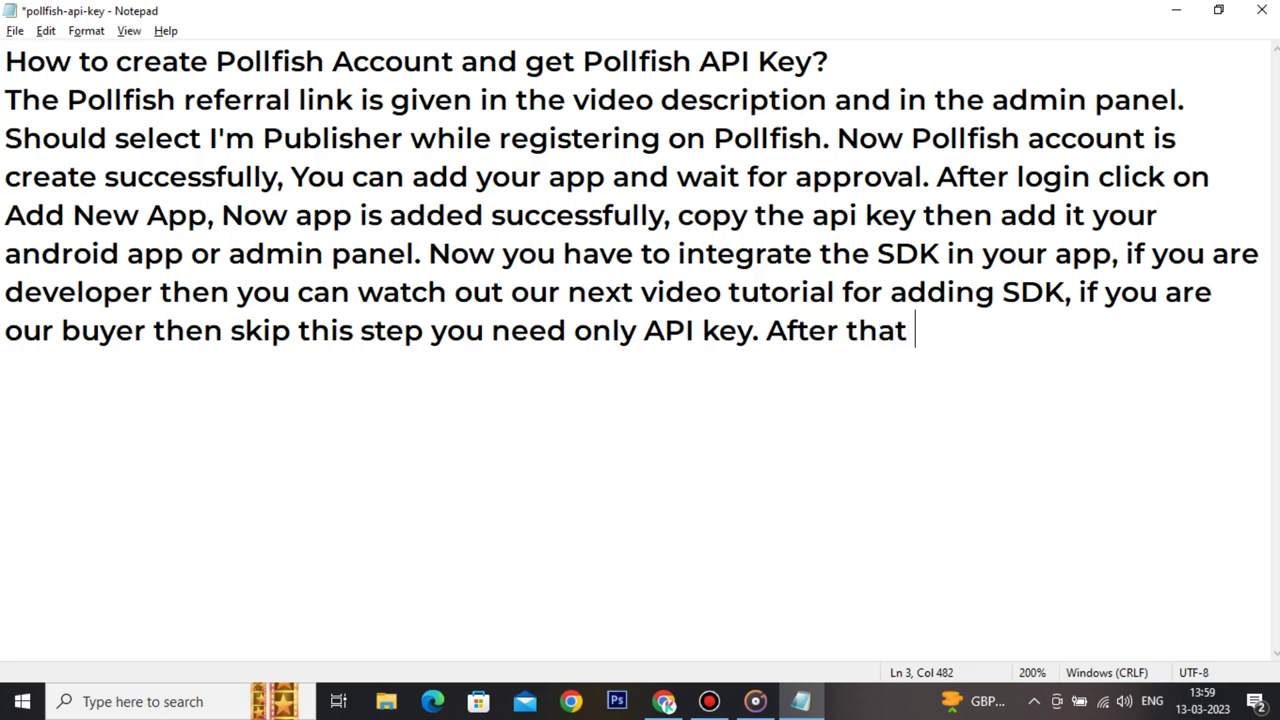
text(run your ap)
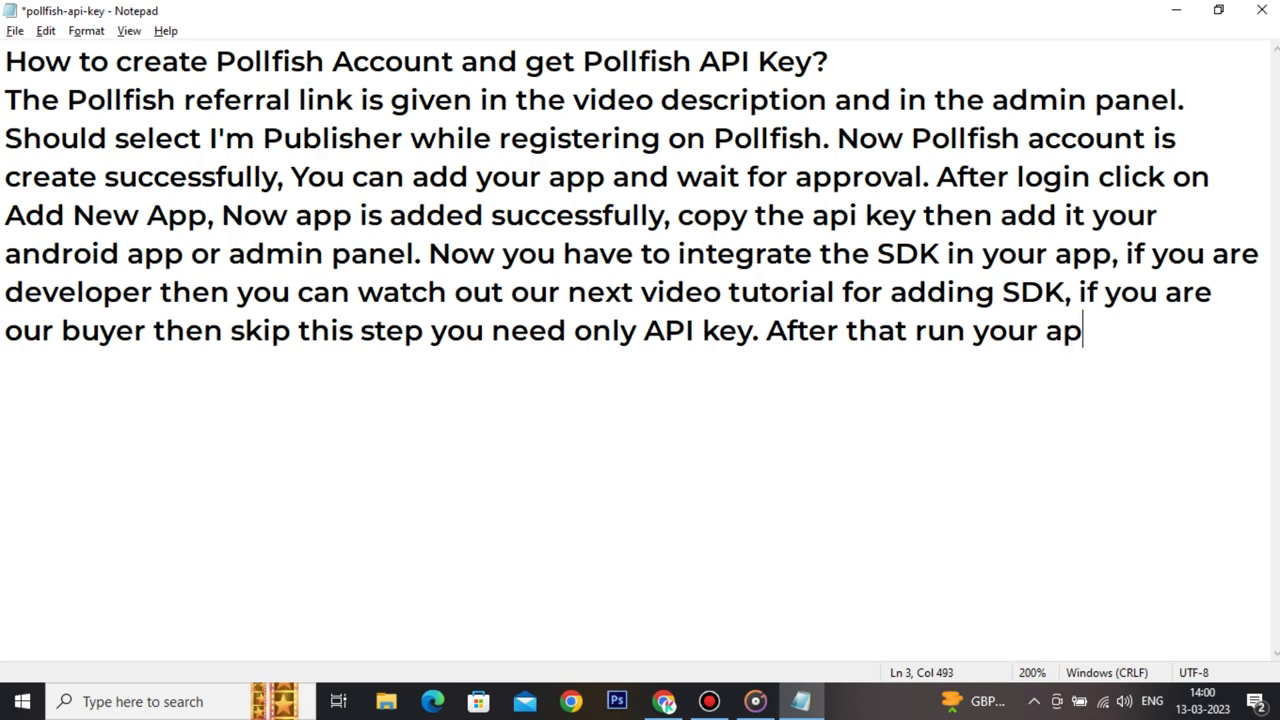
text(p with th)
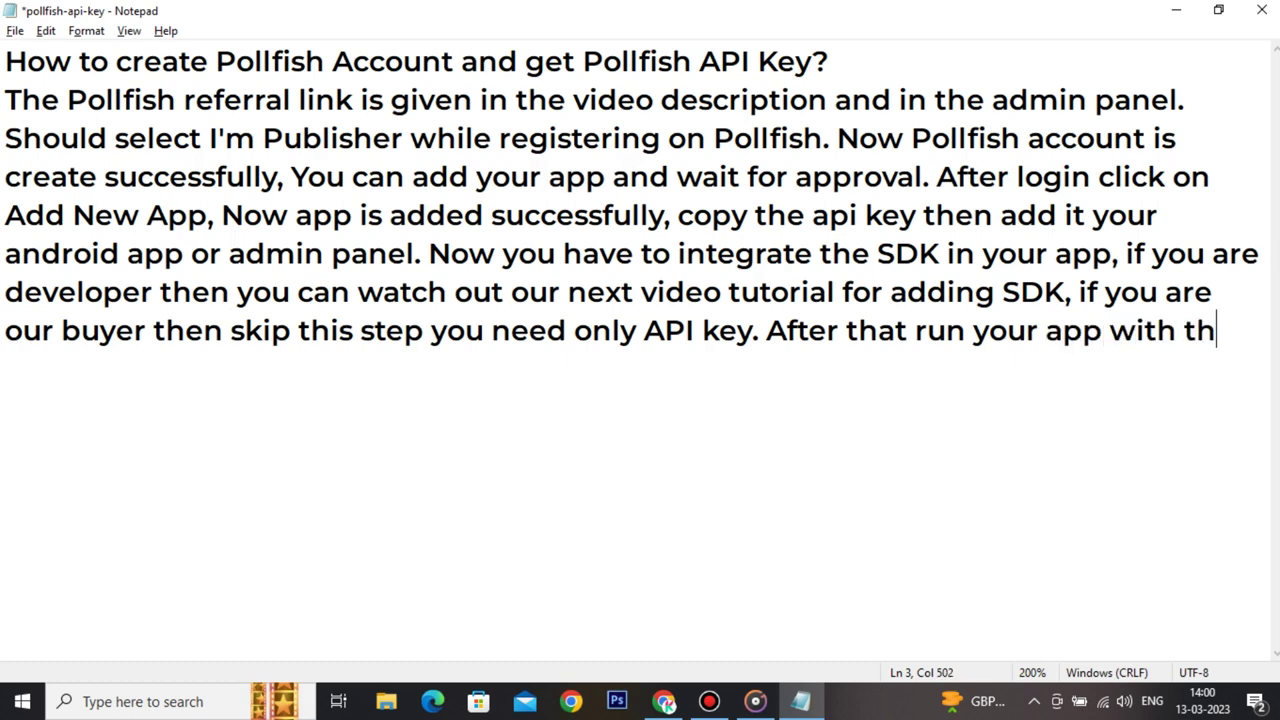
text(e API Key)
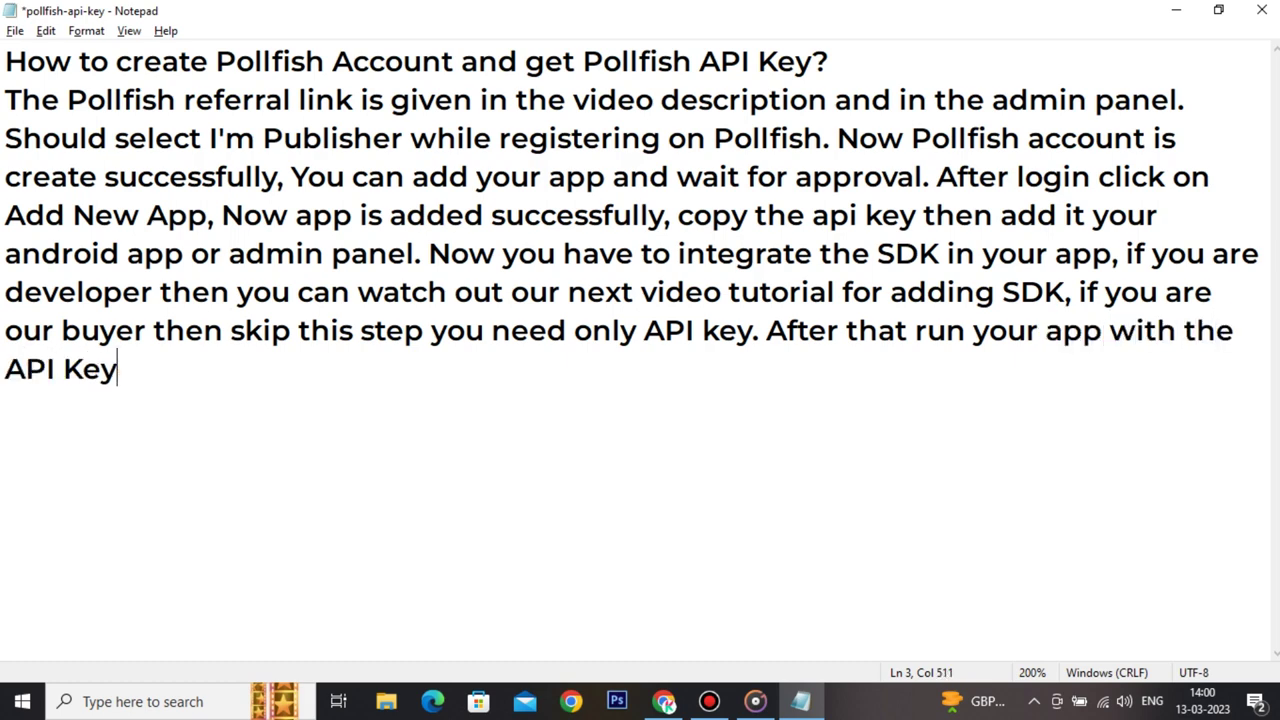
text( then )
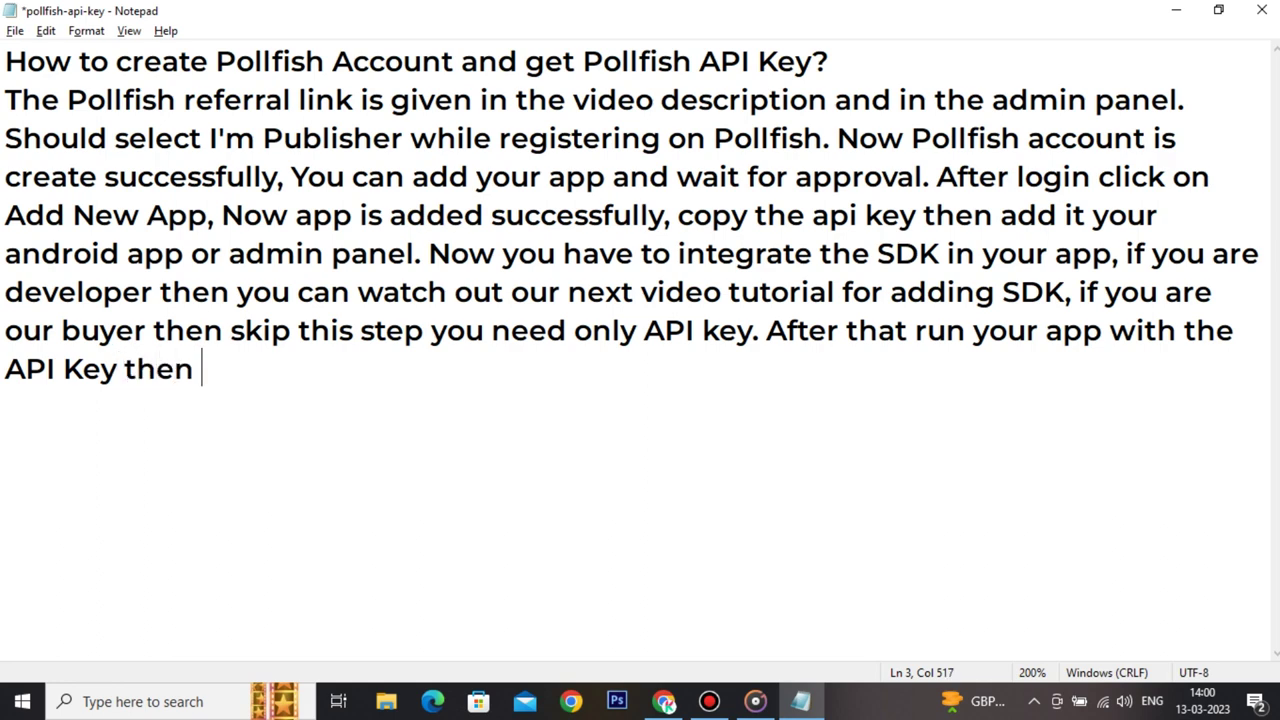
text(it will v)
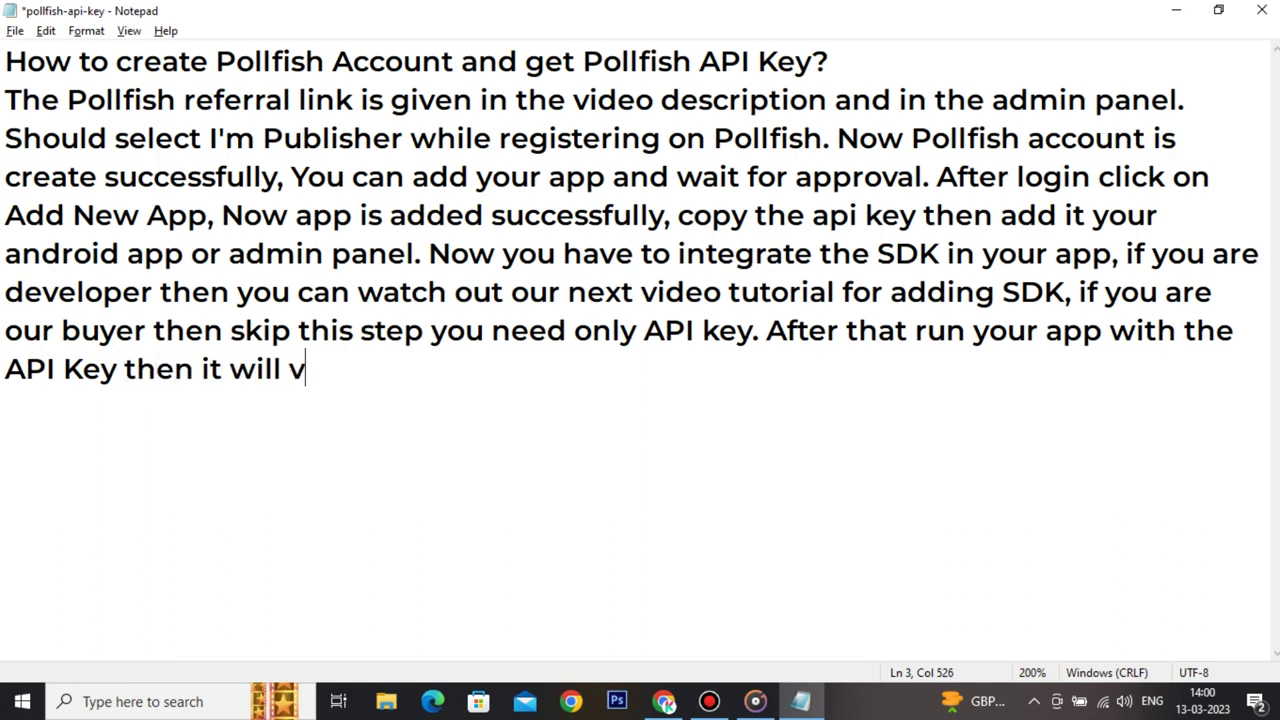
text(erify it)
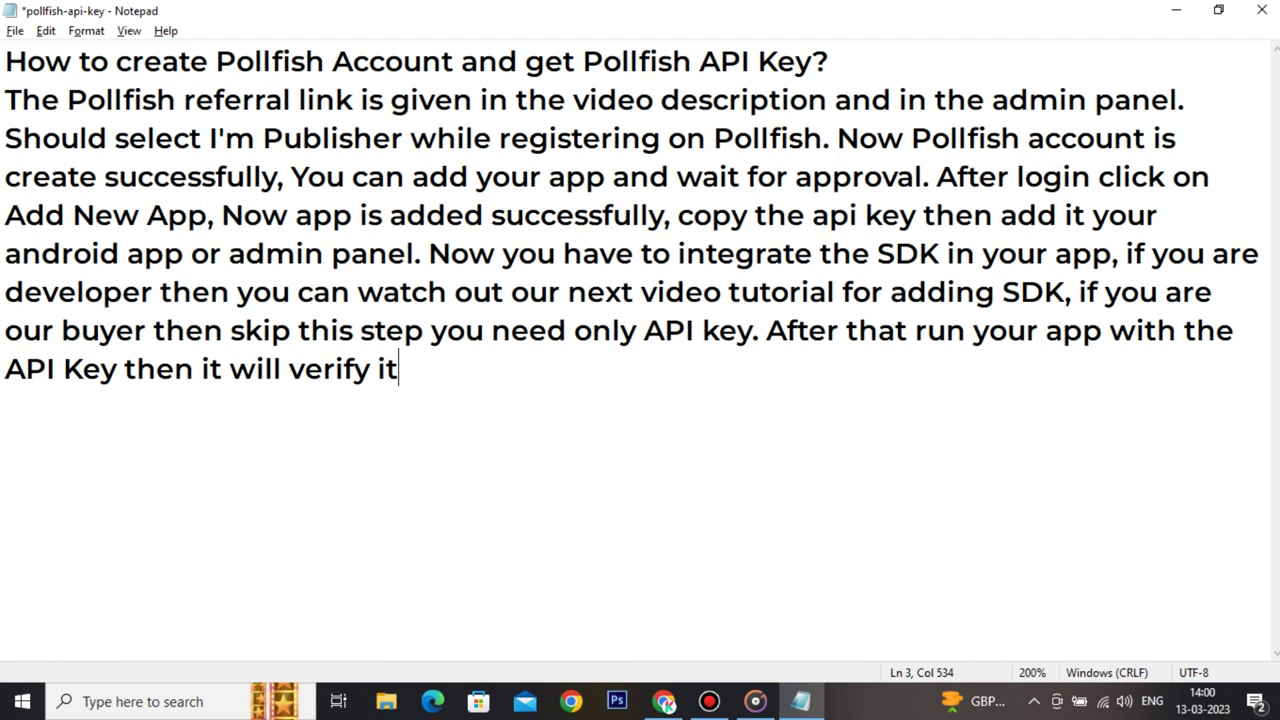
text( then upl)
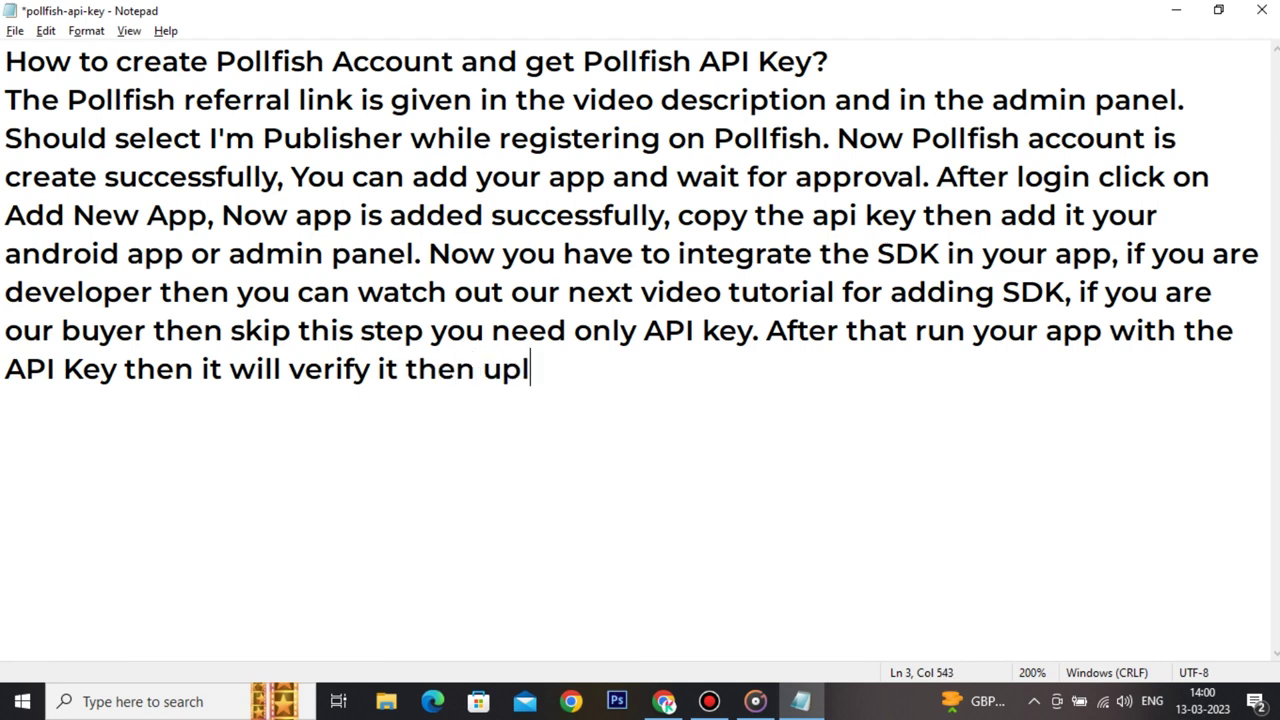
text(oad your app)
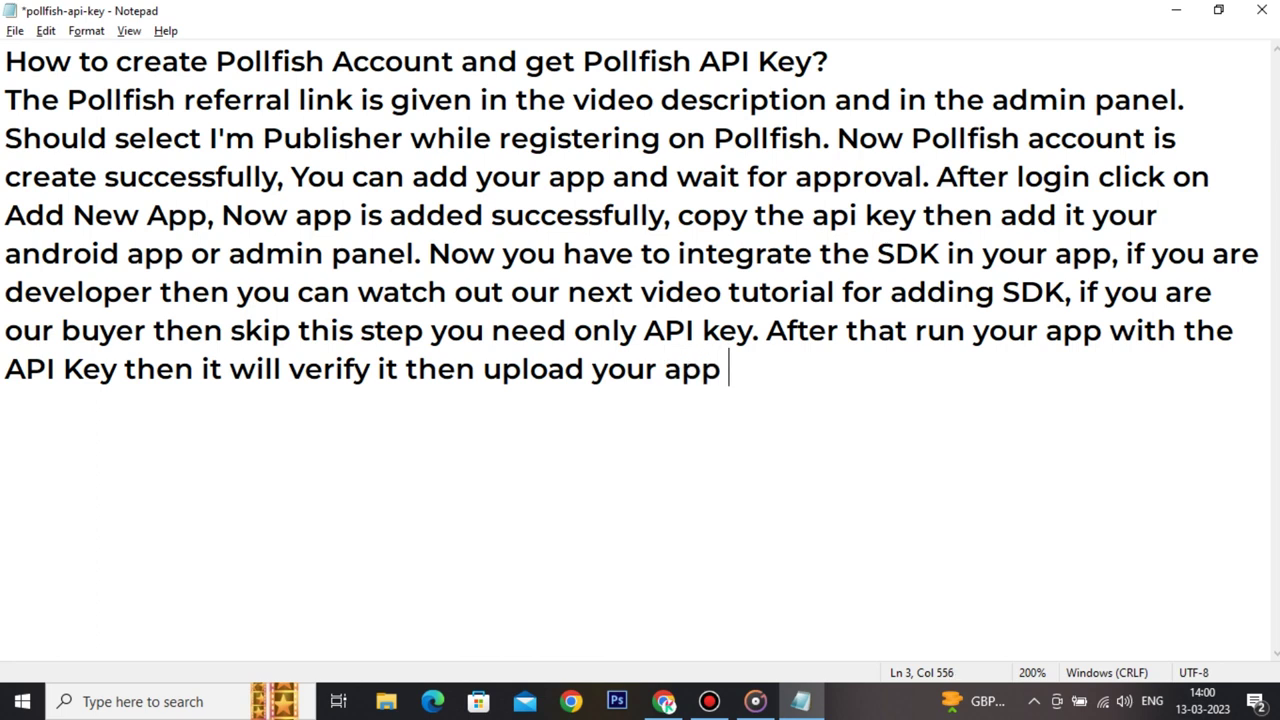
text( to play sto)
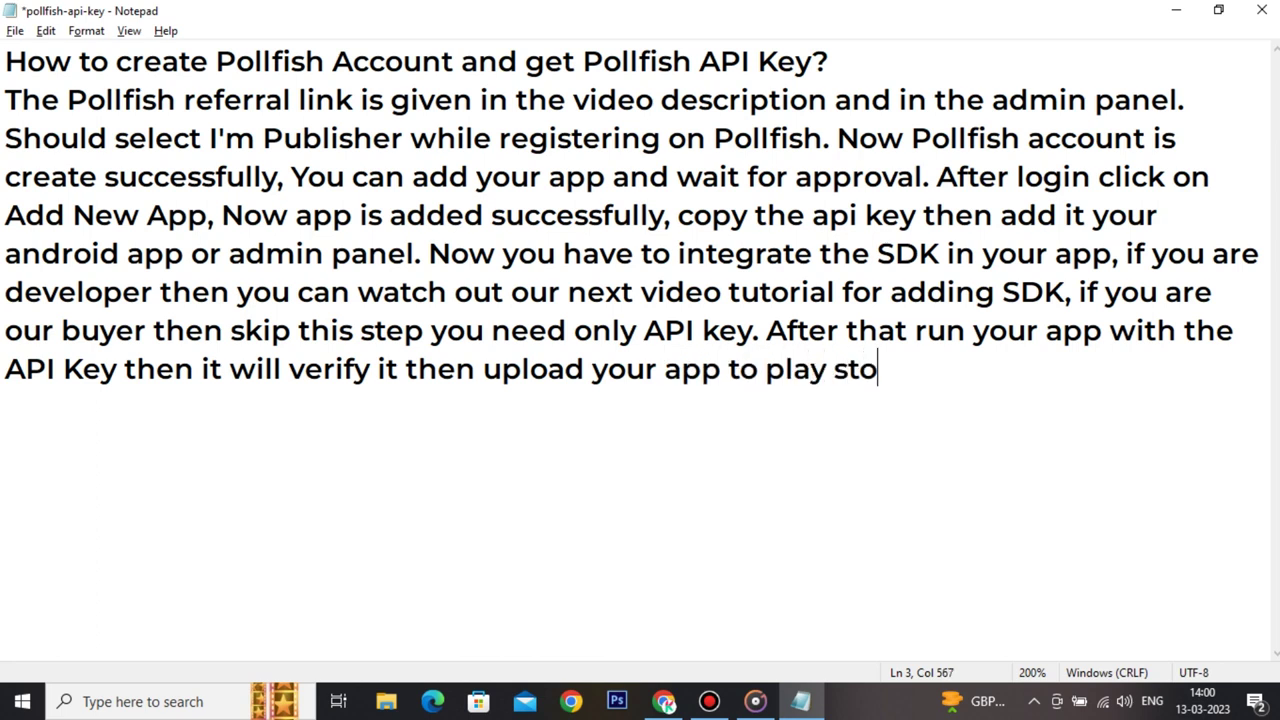
text(re, when y)
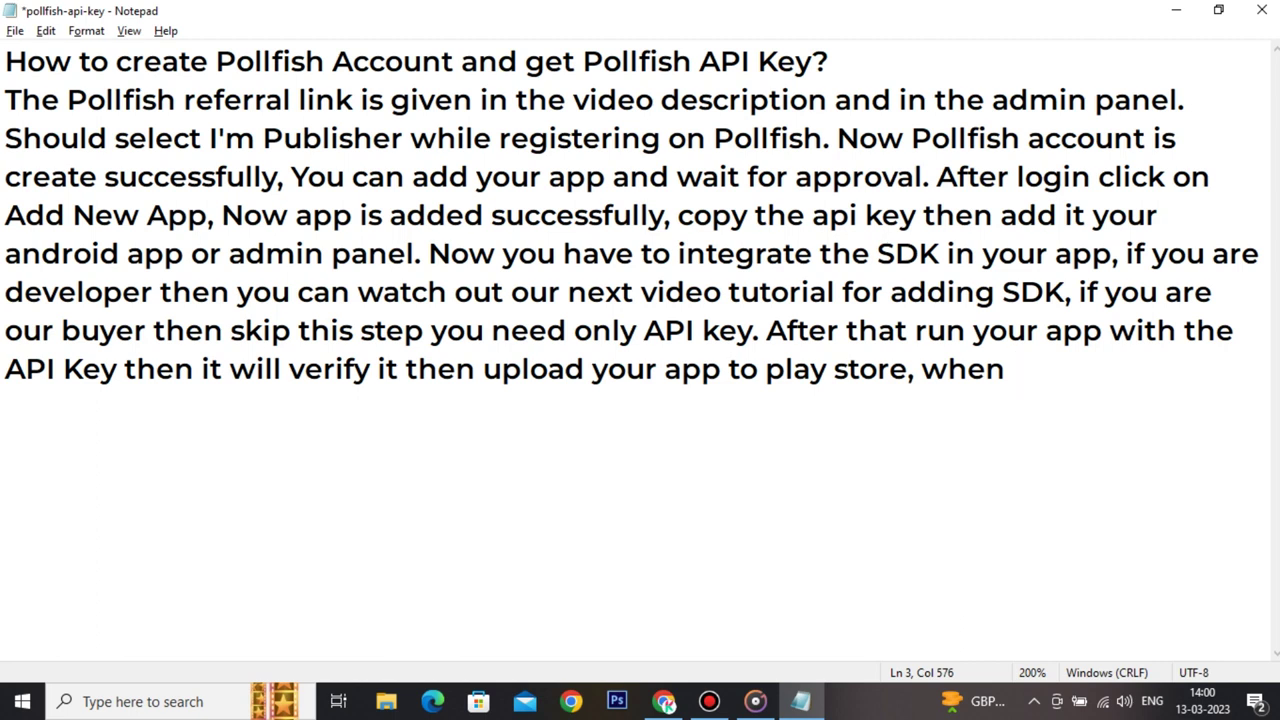
text(our app i)
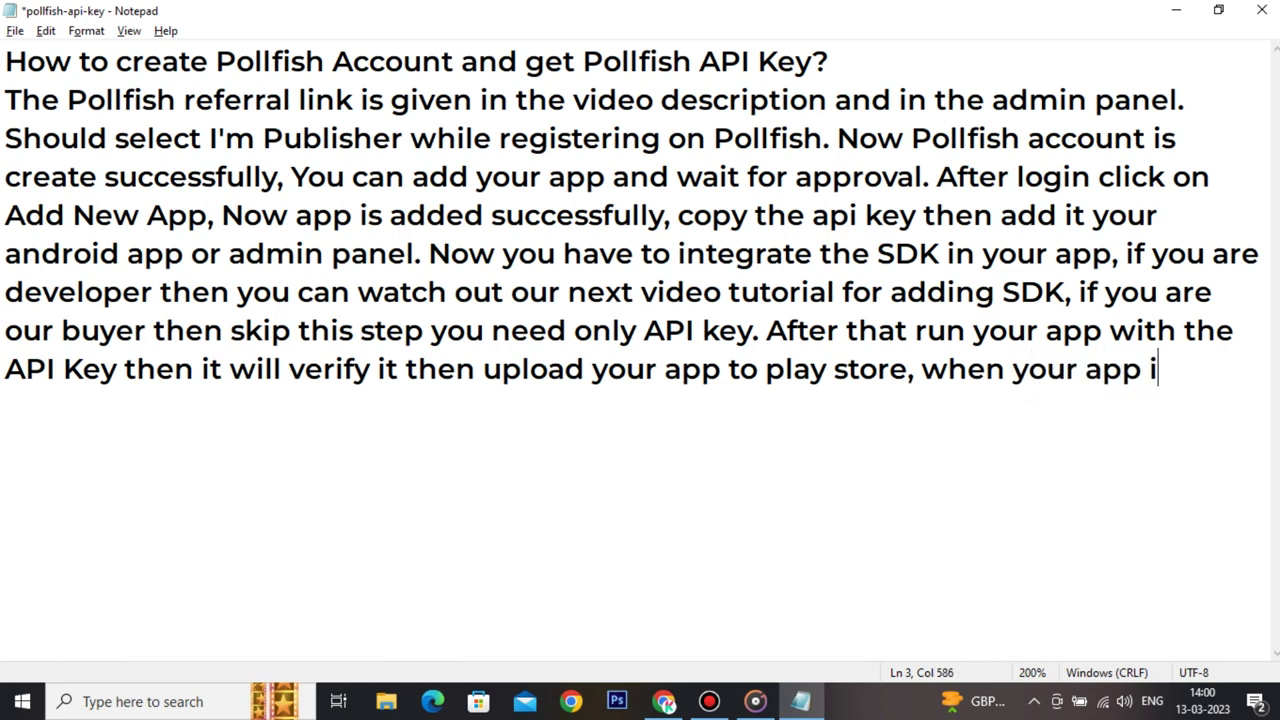
text(s live on s)
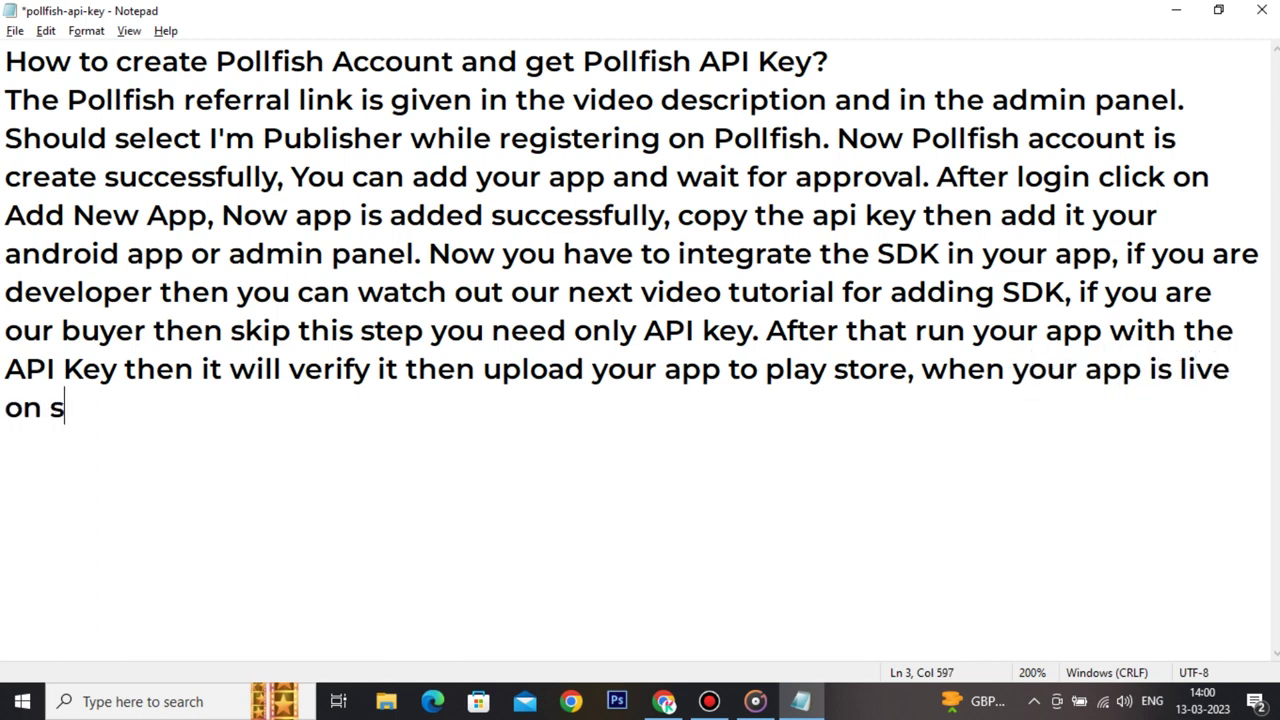
text(tores )
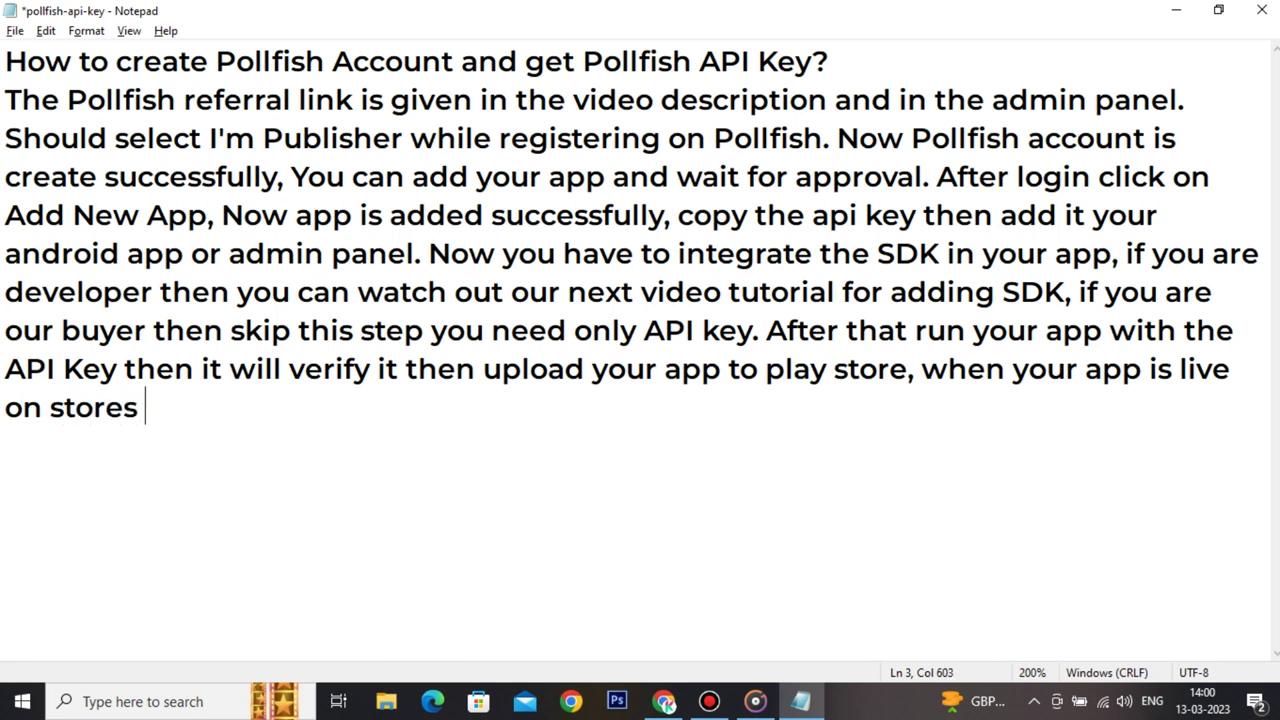
text(and atlea)
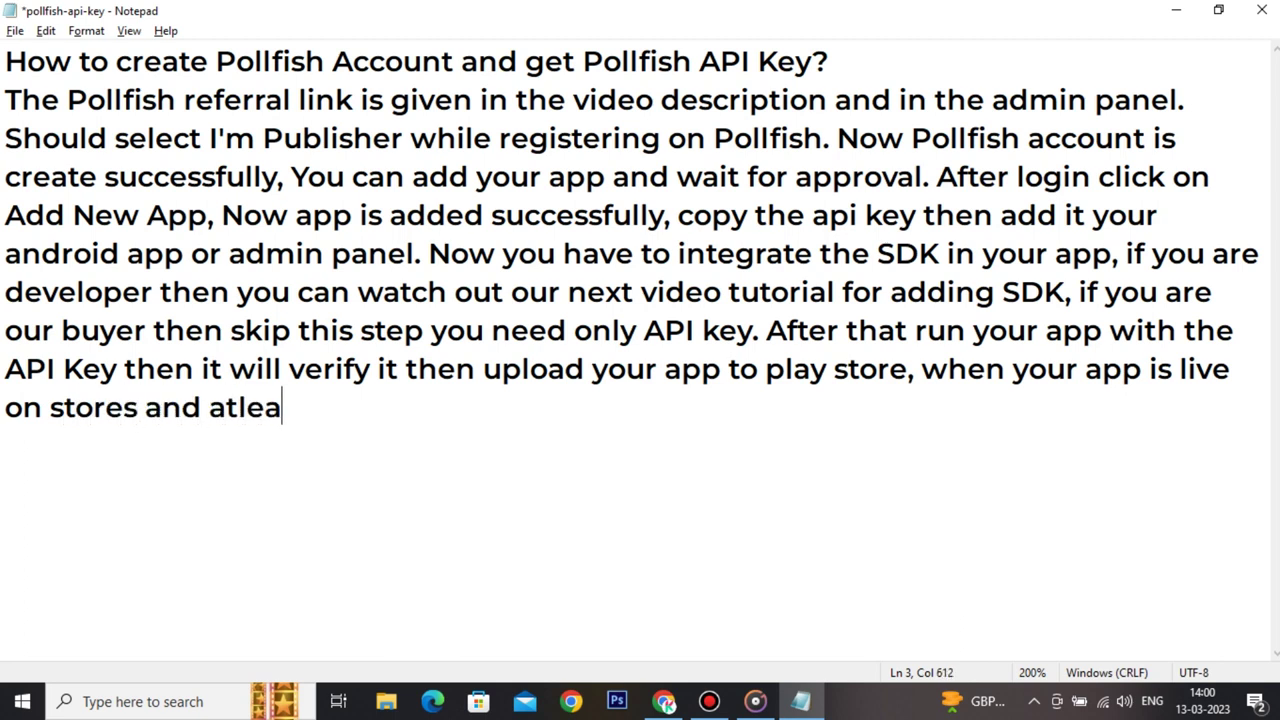
text(st 10+ )
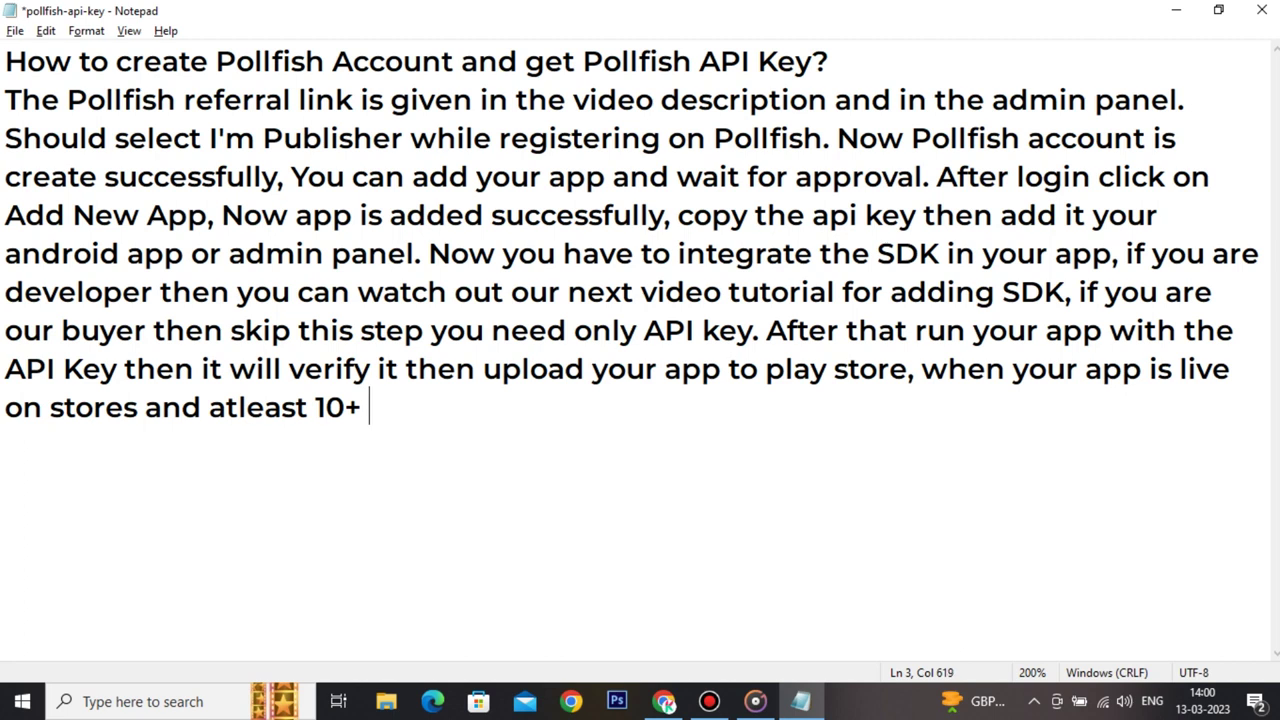
text(users will )
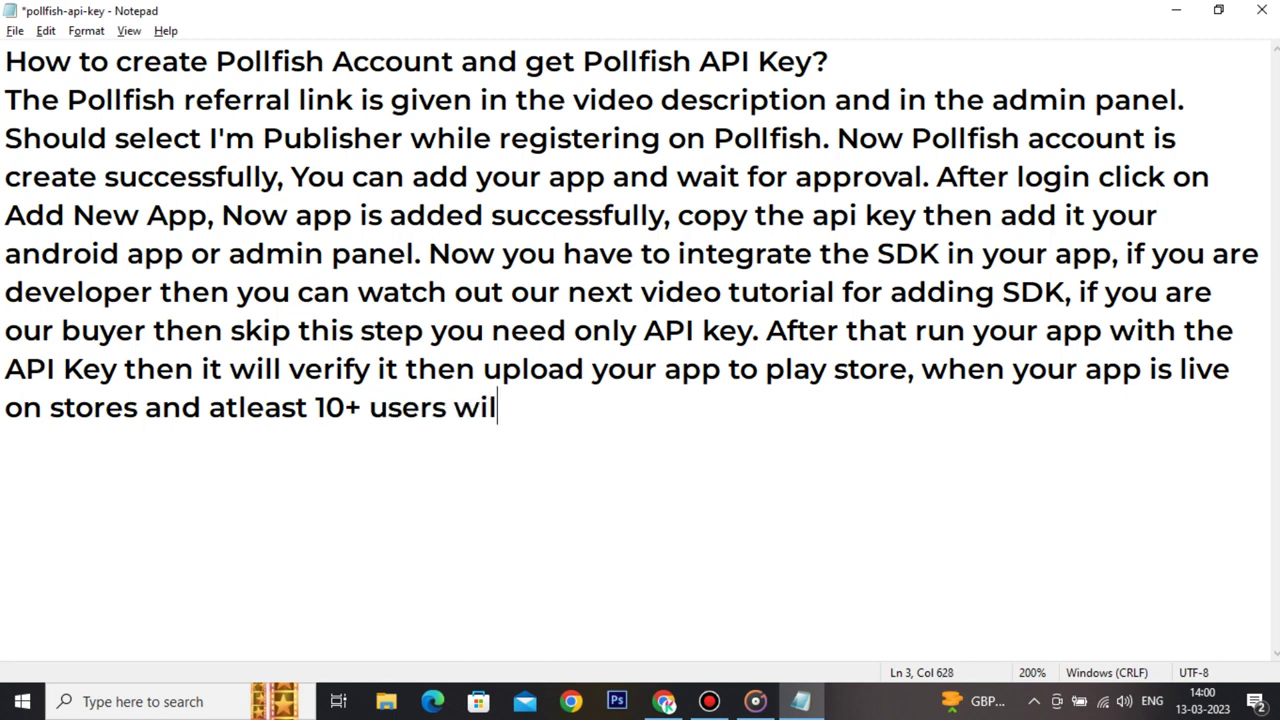
text(use your)
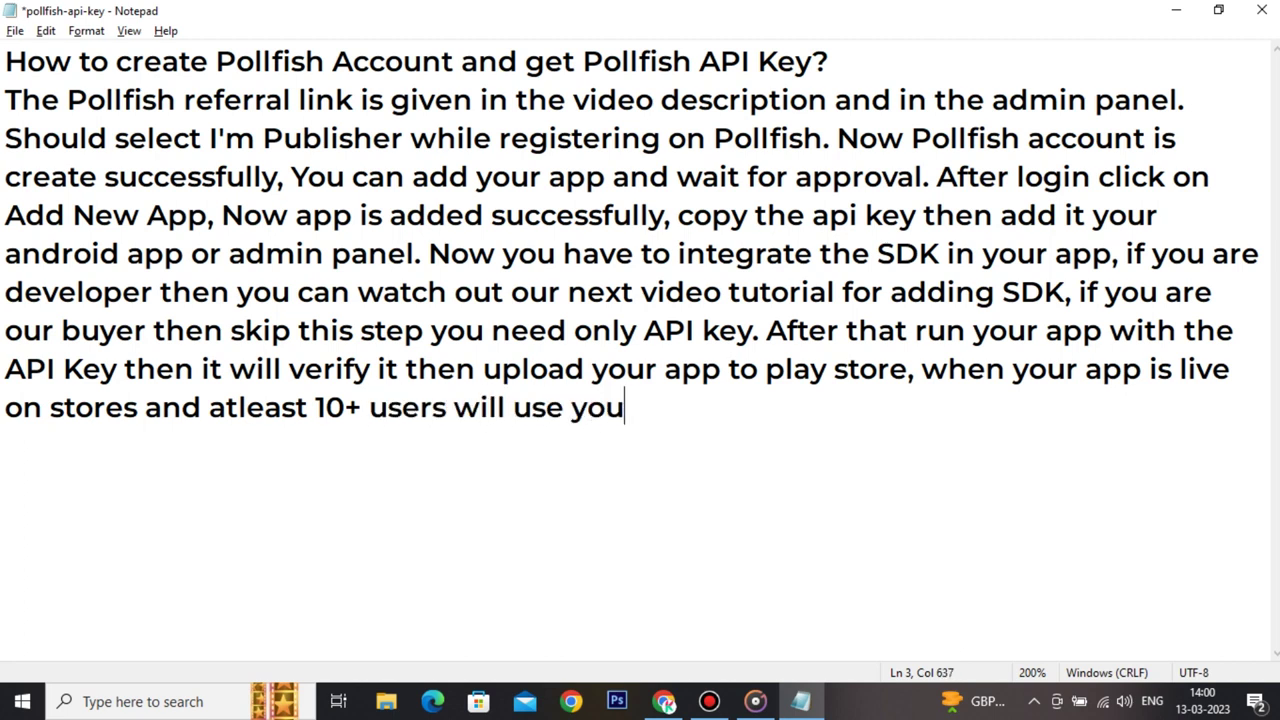
text( app)
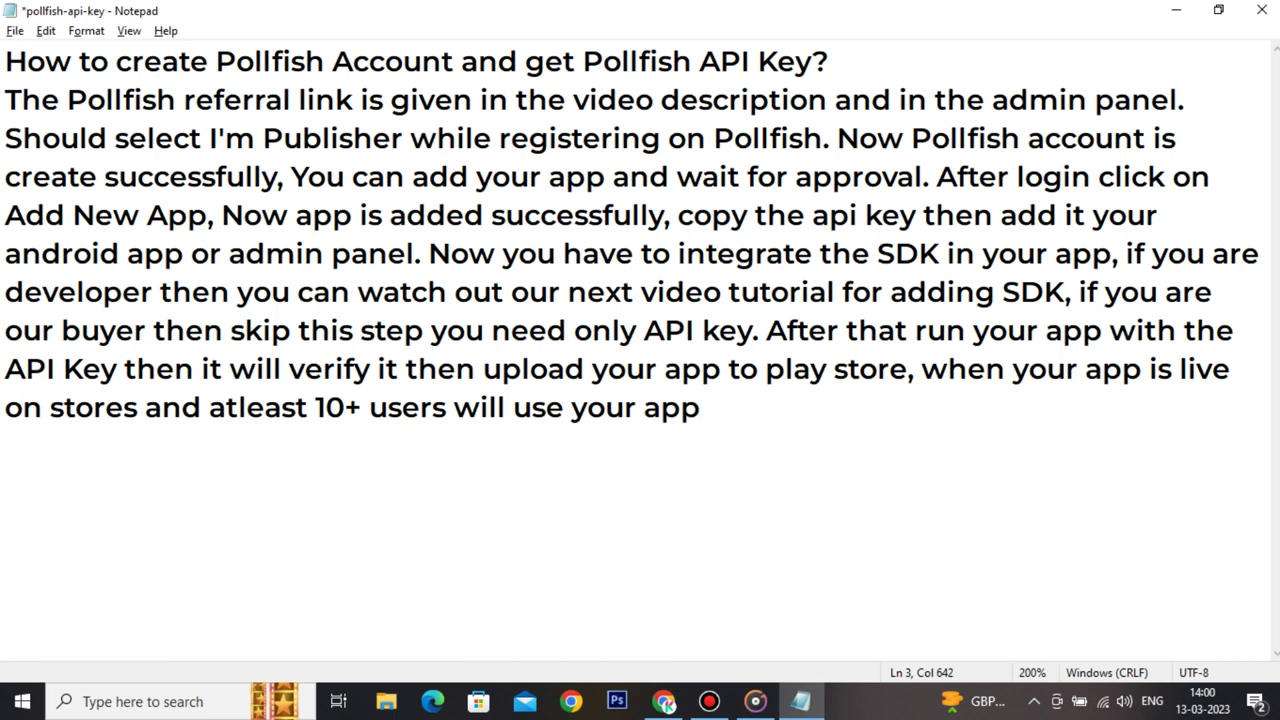
text( with Poll)
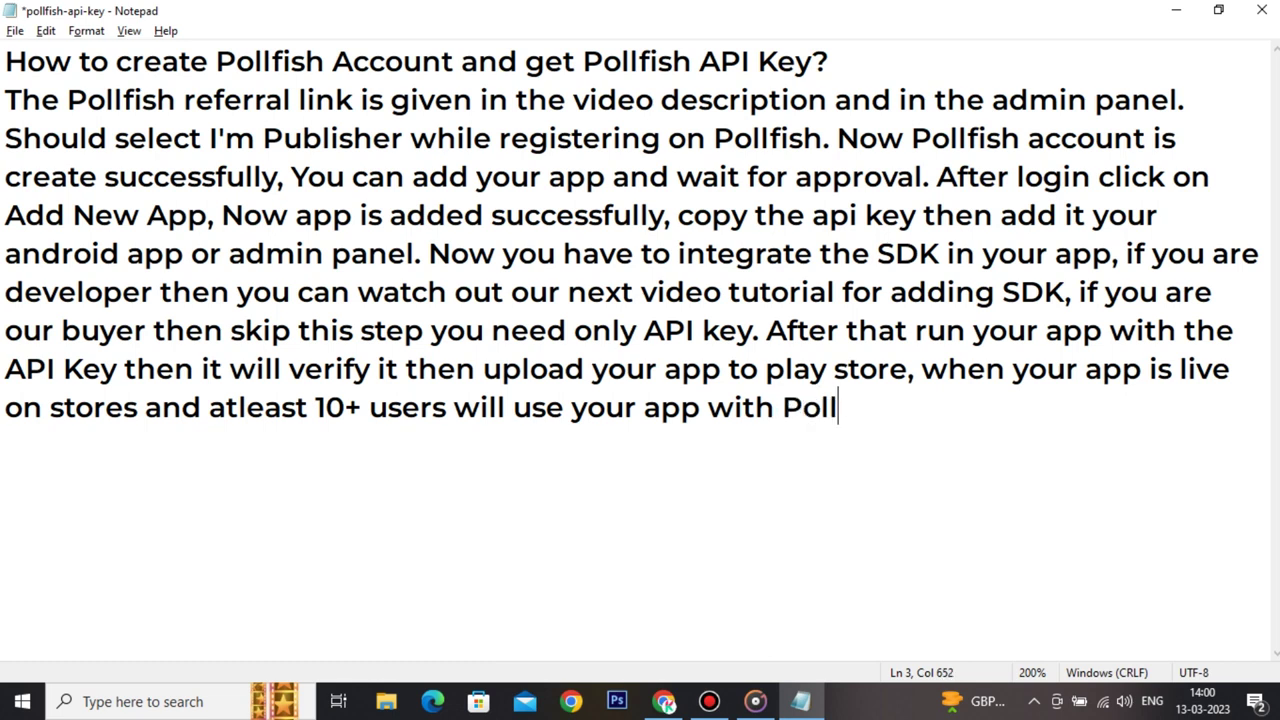
text(fish su)
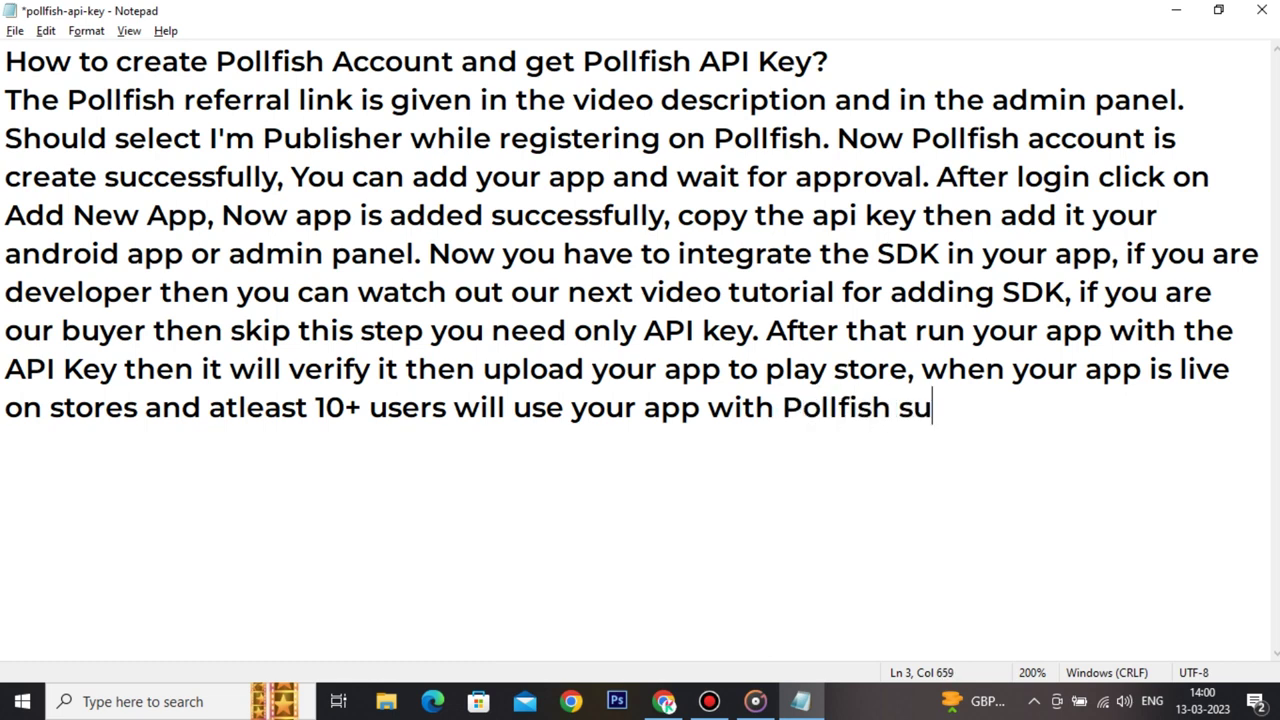
text(rvey then )
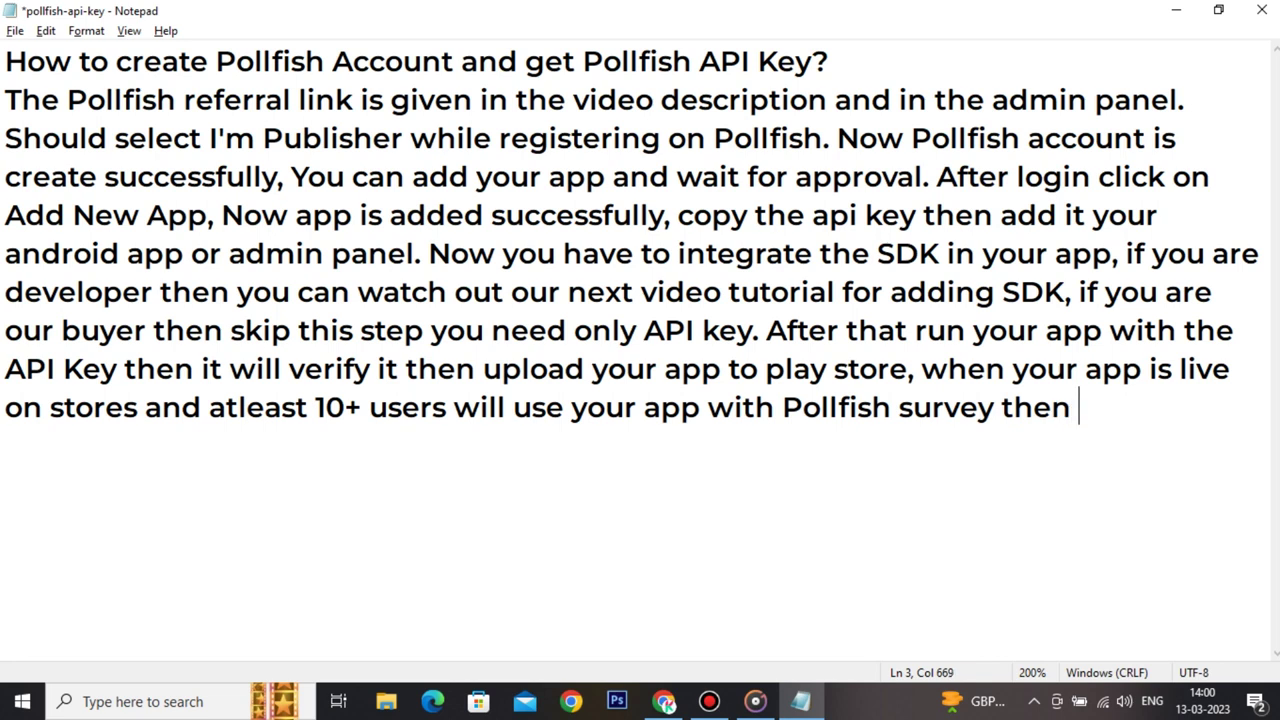
text(it will be)
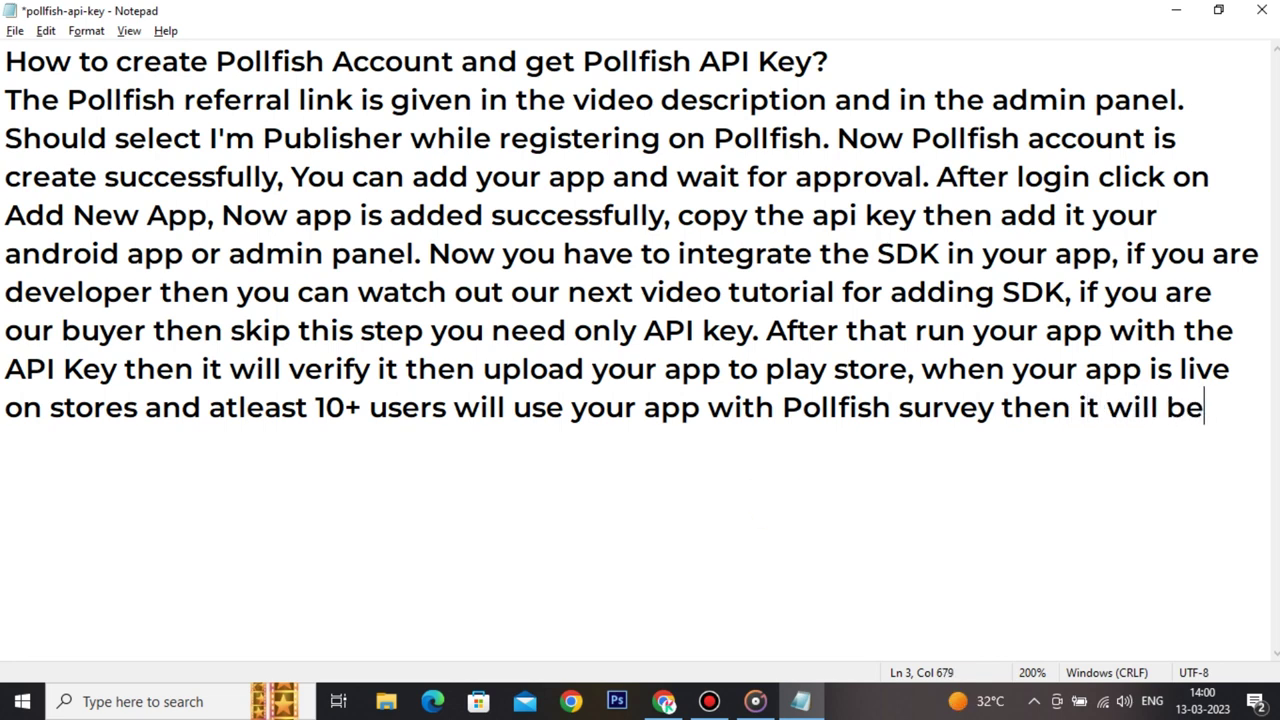
text( auto veri)
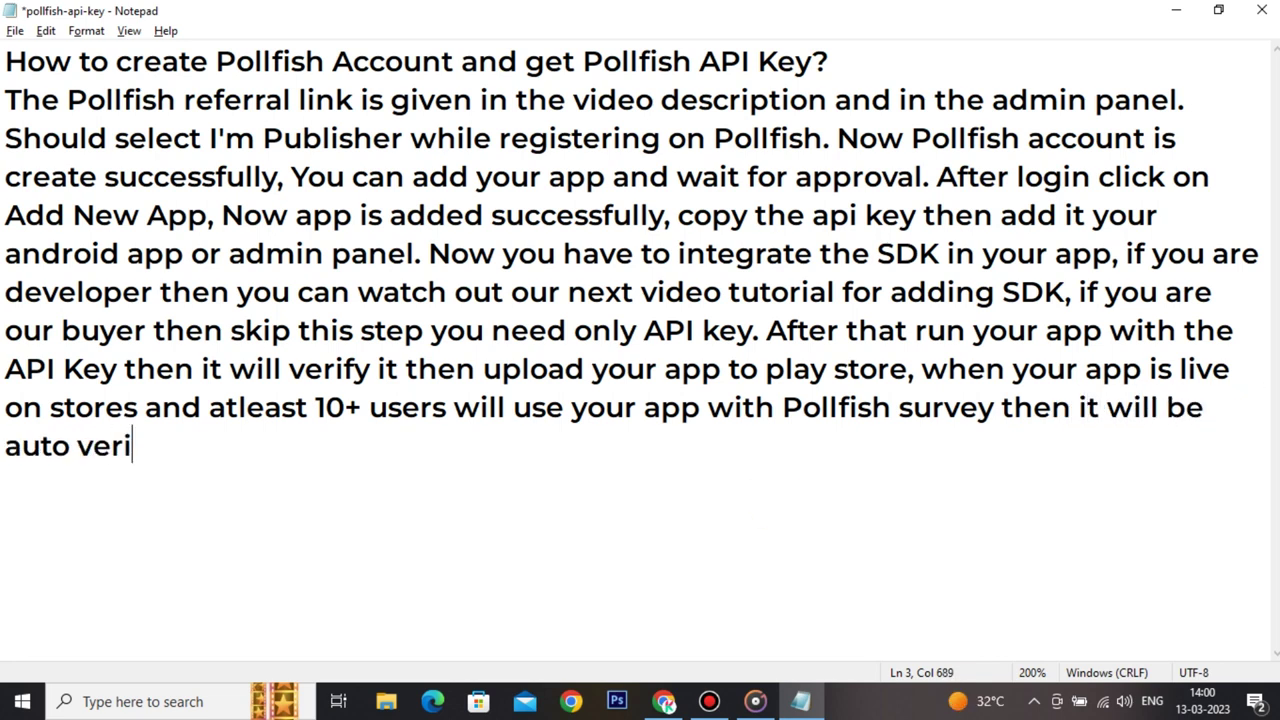
text(fied.)
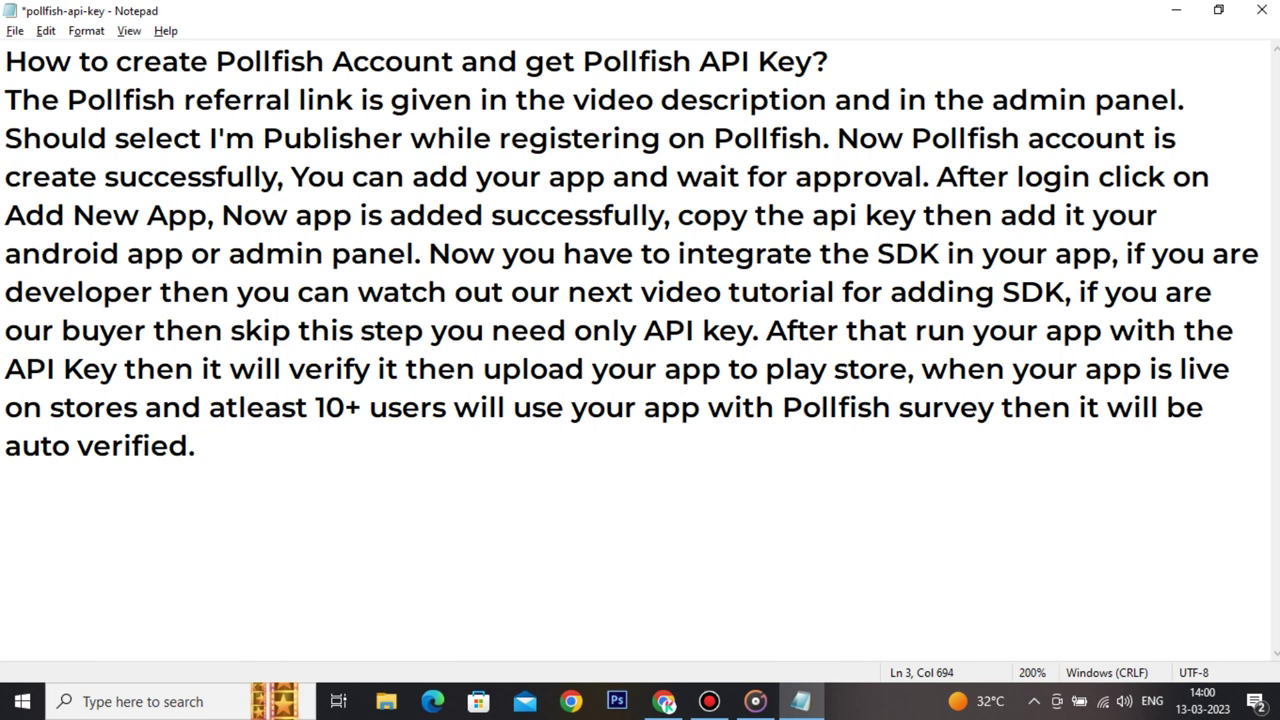
key(ctrl+s)
Zoom the Cash Queen settings to 125% and go over the Integrate SDK, Publish App and Receiving Surveys steps
key(alt+Tab)
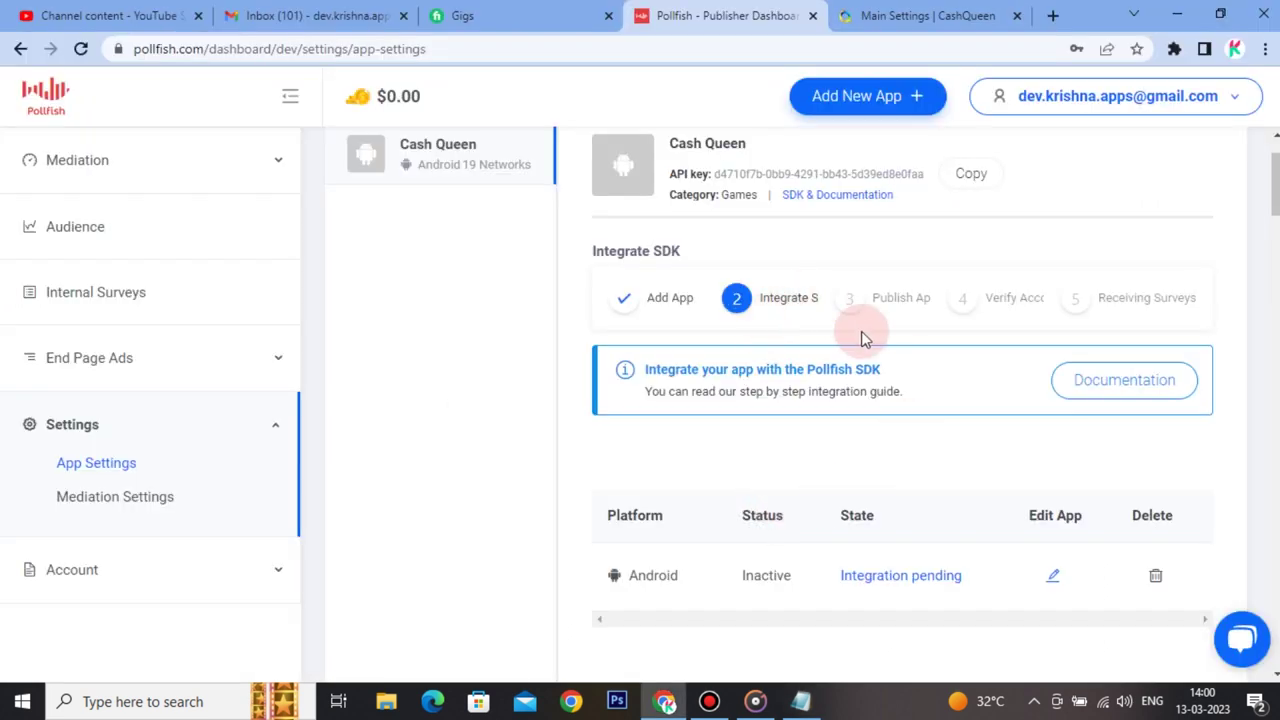
drag(767, 305, 925, 307)
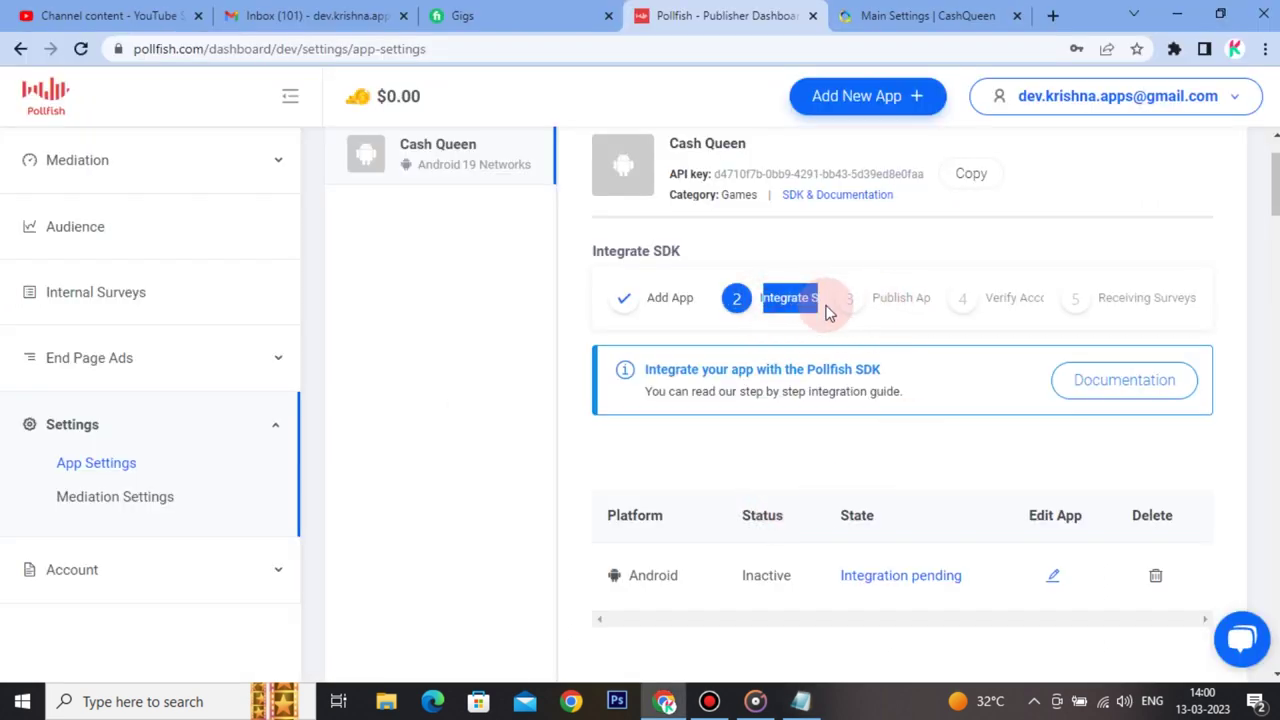
click(925, 307)
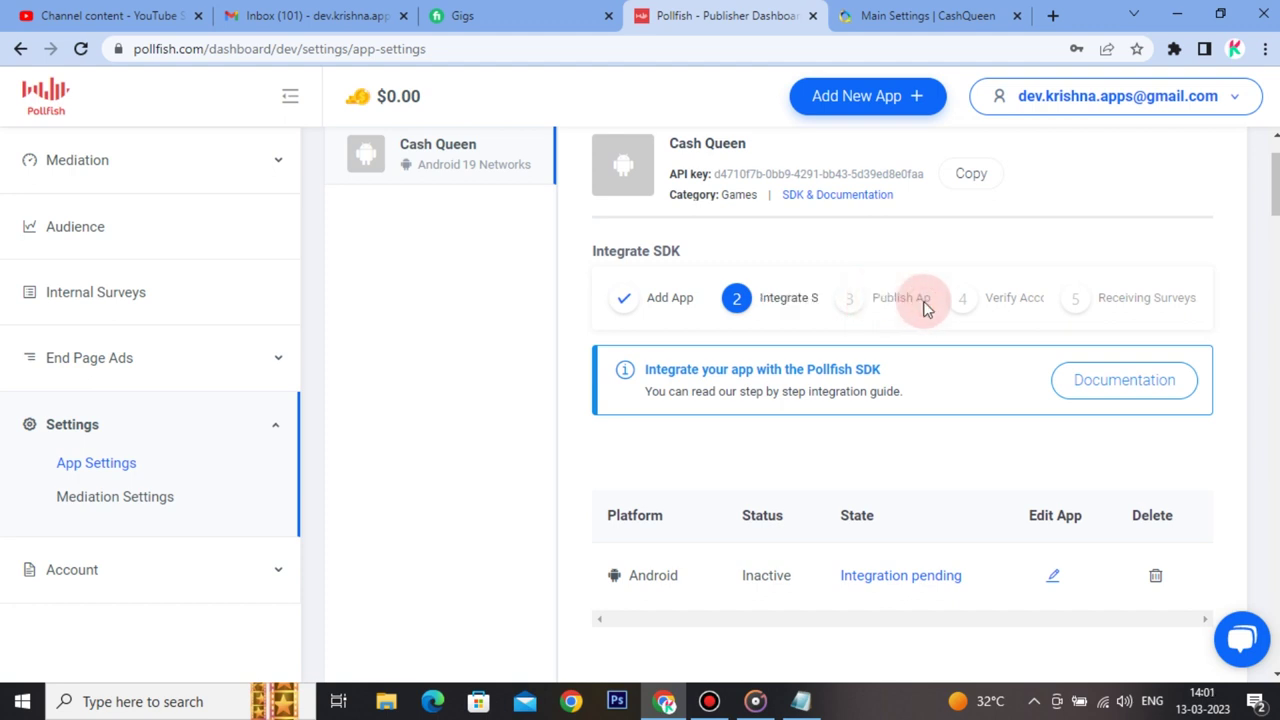
key(ctrl+plus)
key(ctrl+plus)
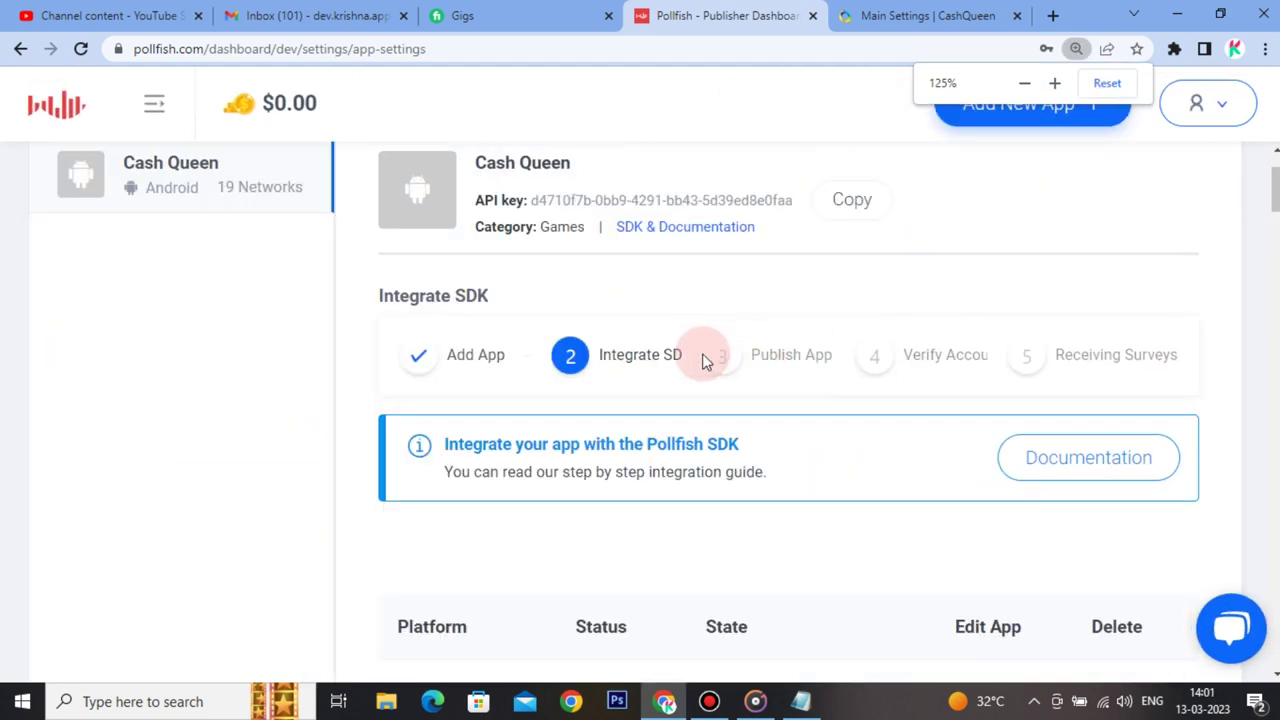
click(612, 360)
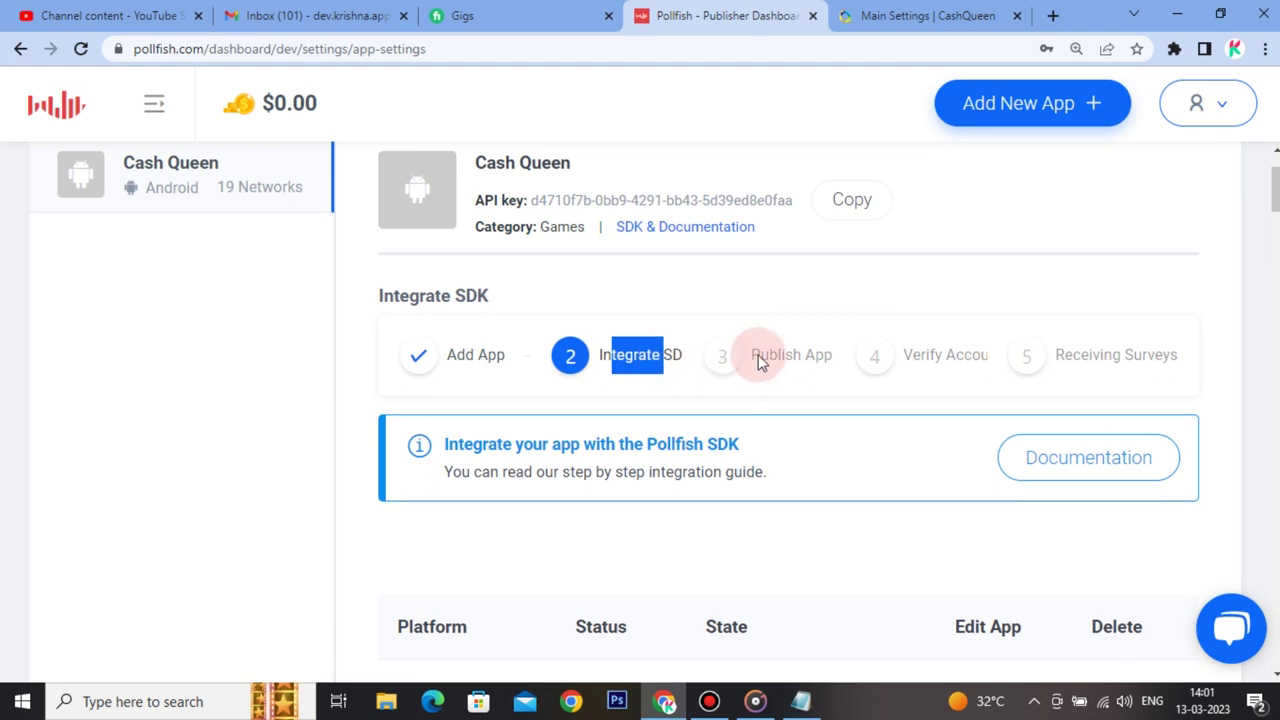
drag(752, 357, 985, 378)
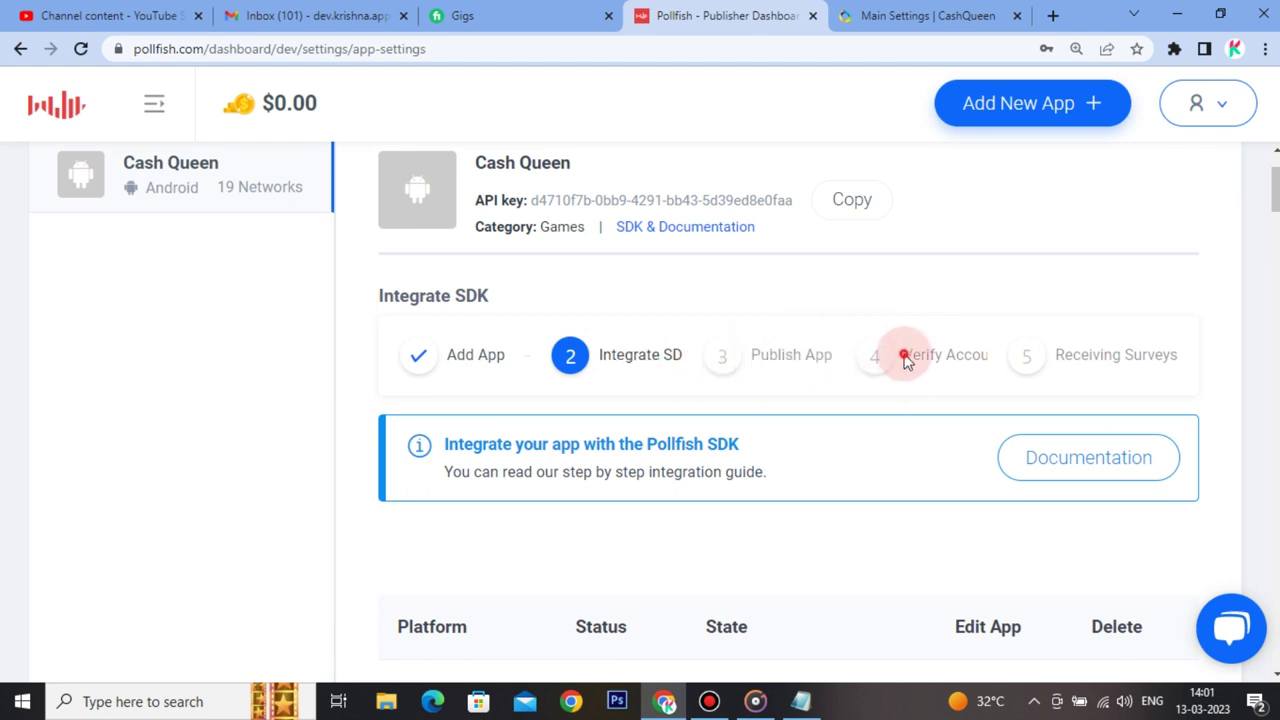
drag(1056, 357, 1184, 357)
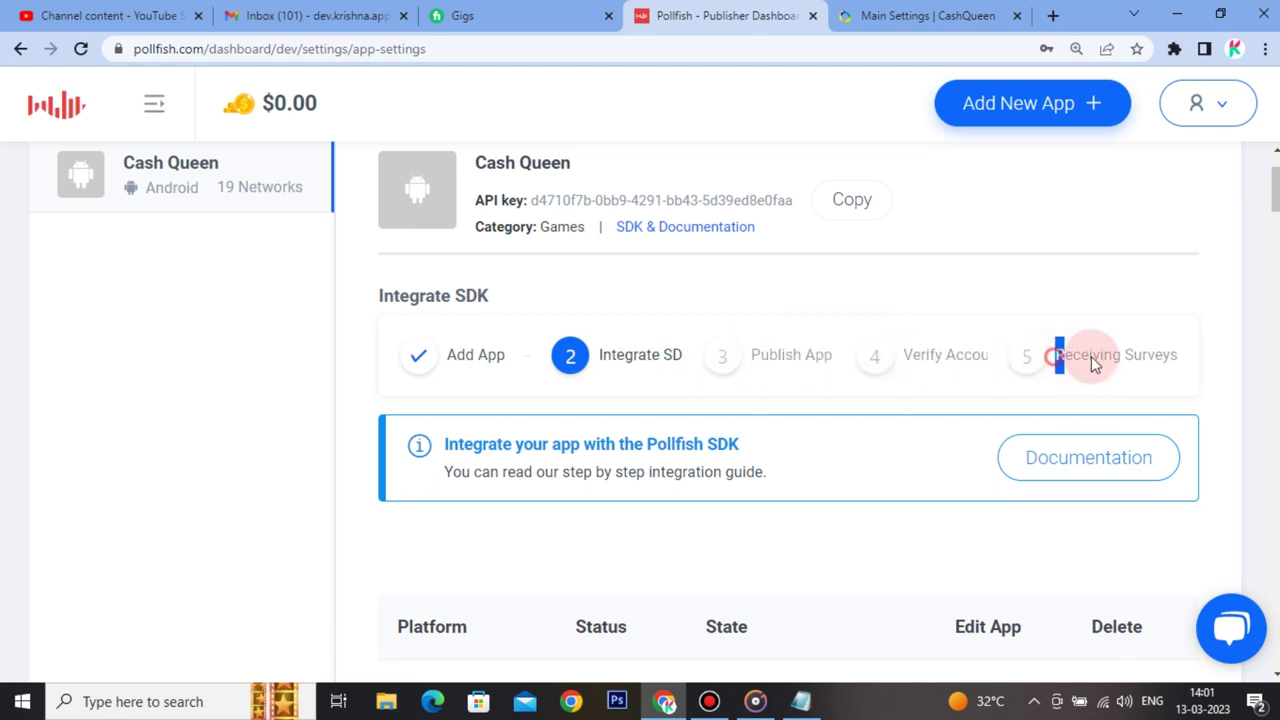
click(881, 427)
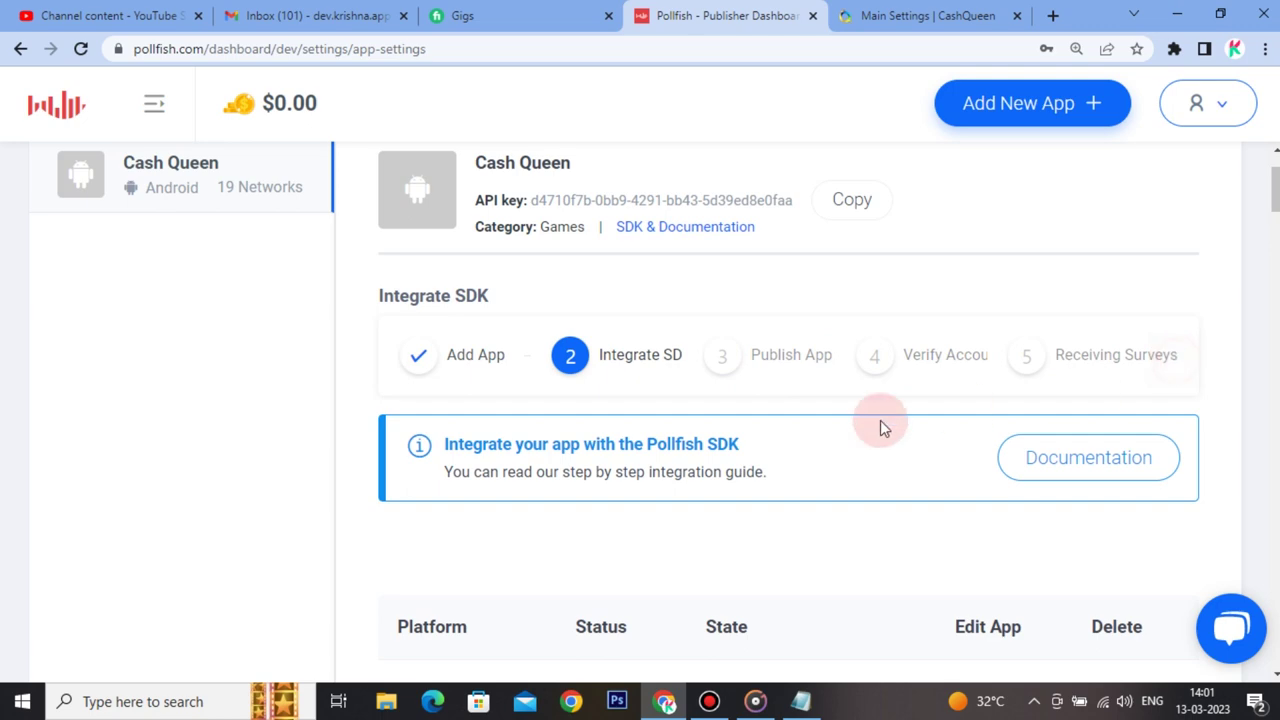
click(803, 701)
Type 'After accont verification you can show survey in your app' and save the notes
text(After )
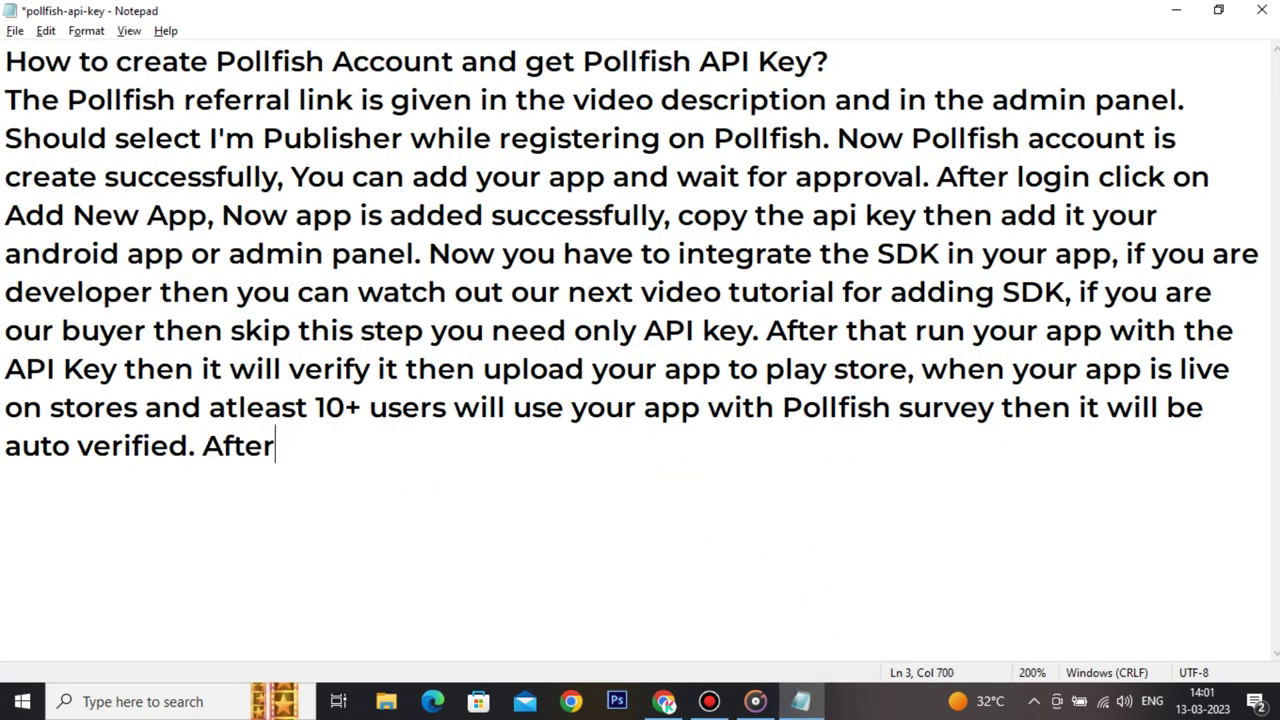
text(ac)
text(cont verifi)
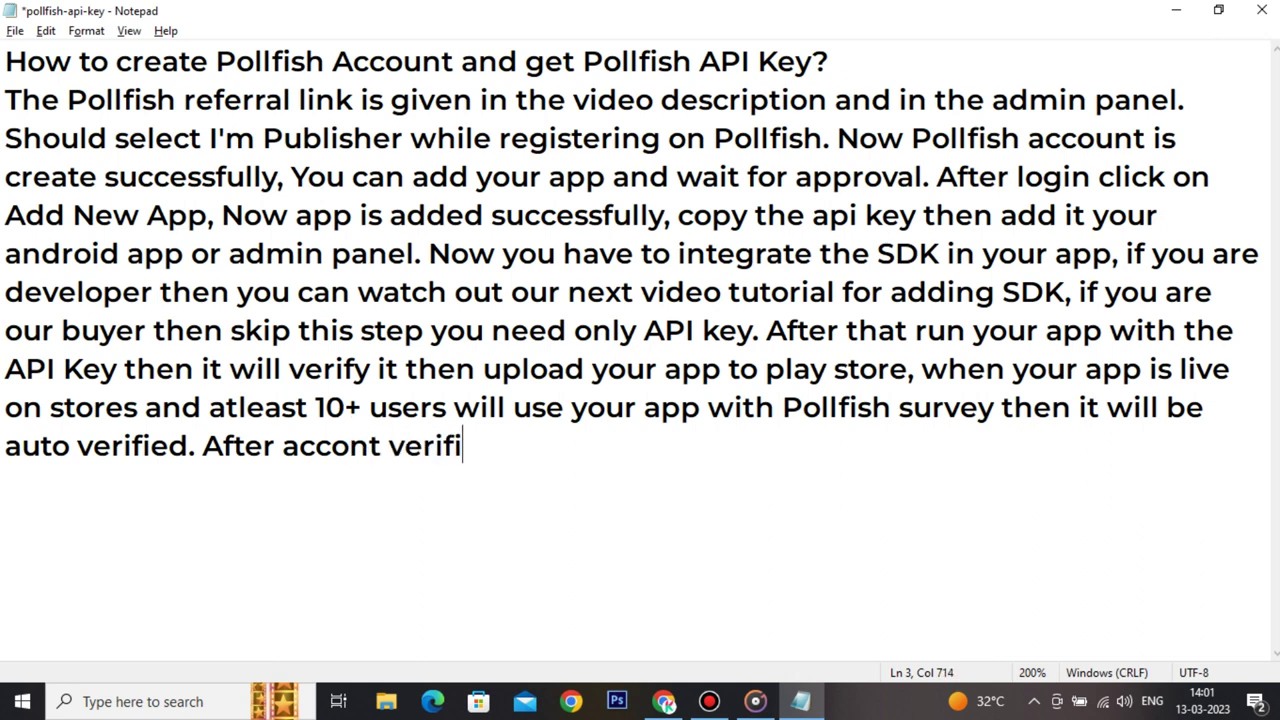
text(cation you )
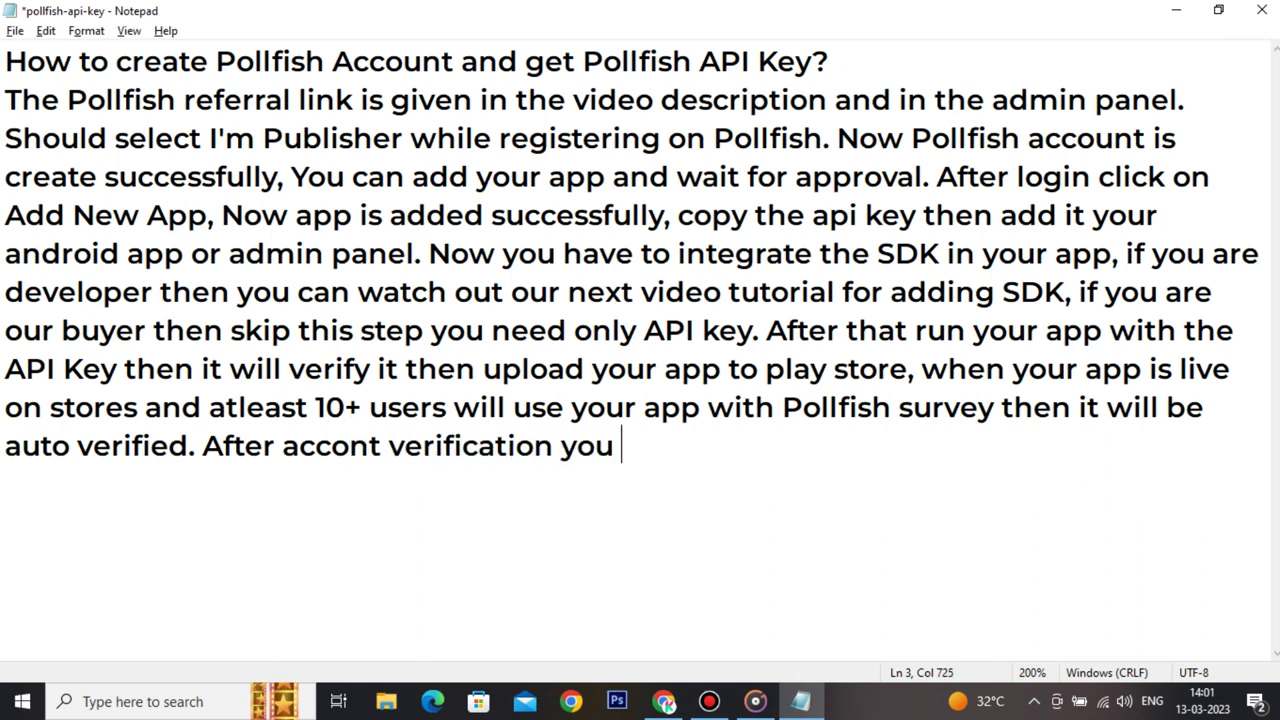
text(can )
text(show sur)
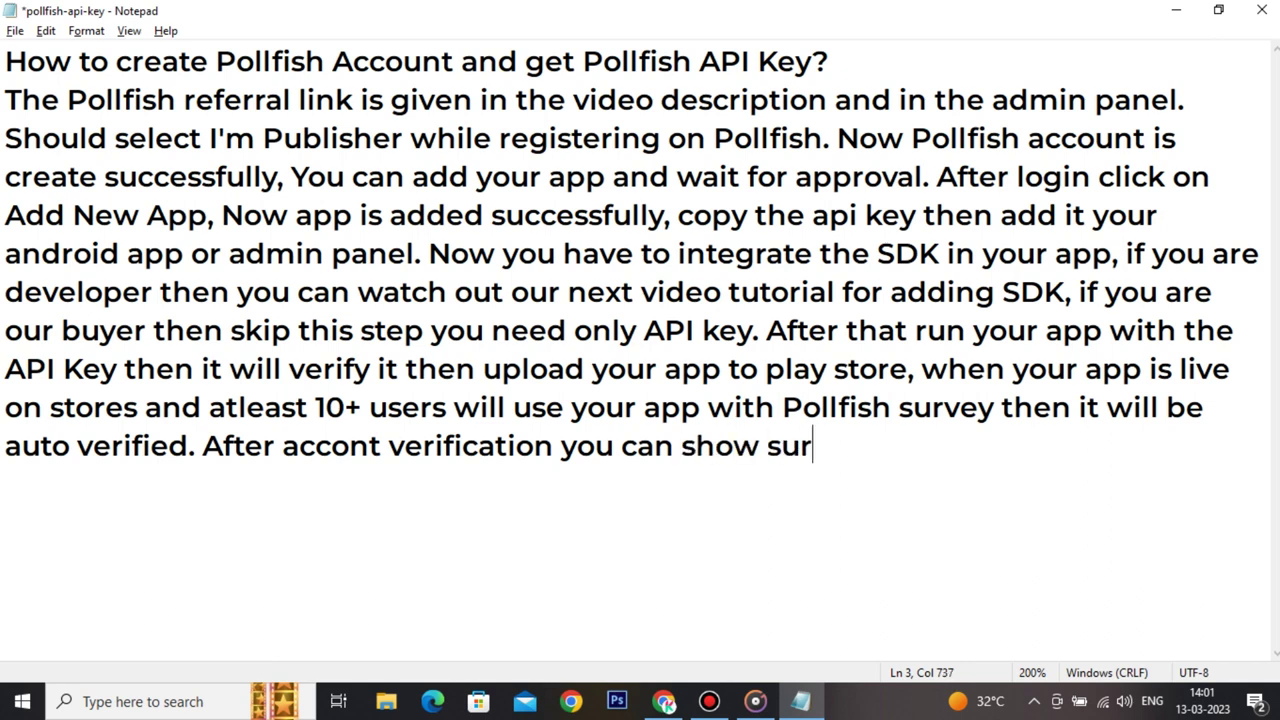
text(vey in your )
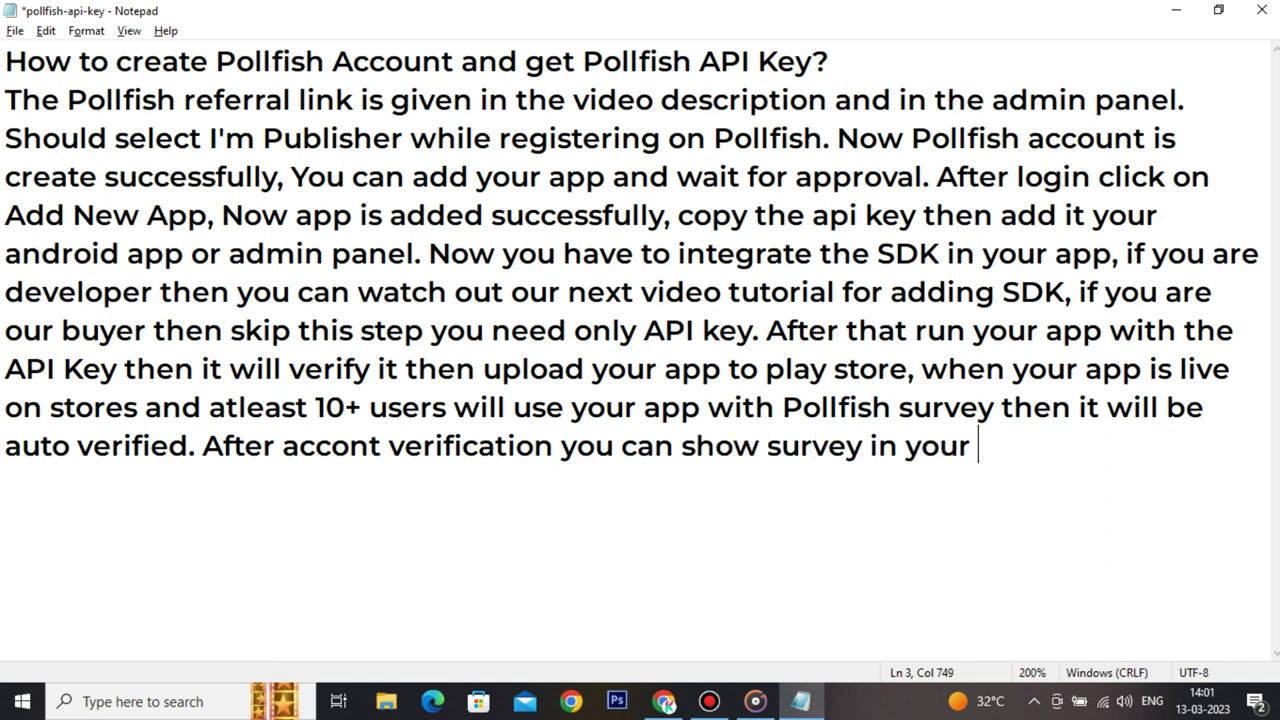
text(app.)
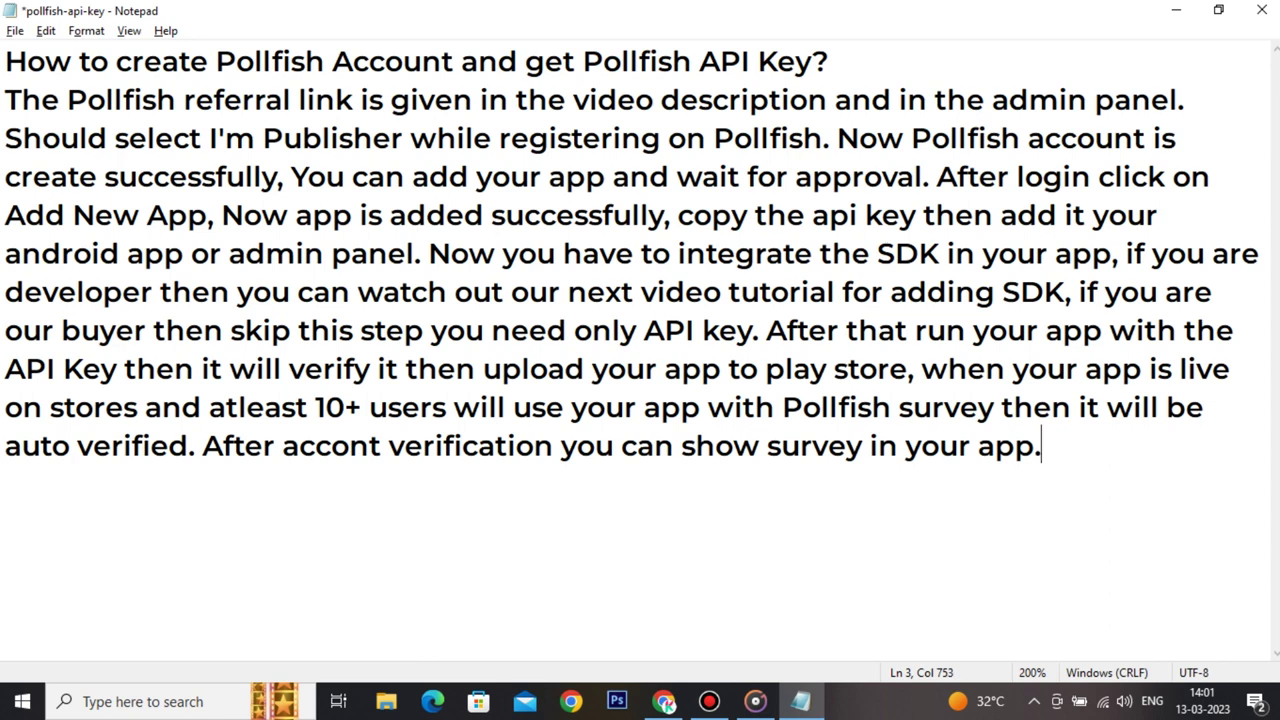
key(ctrl+s)
key(alt+Tab)
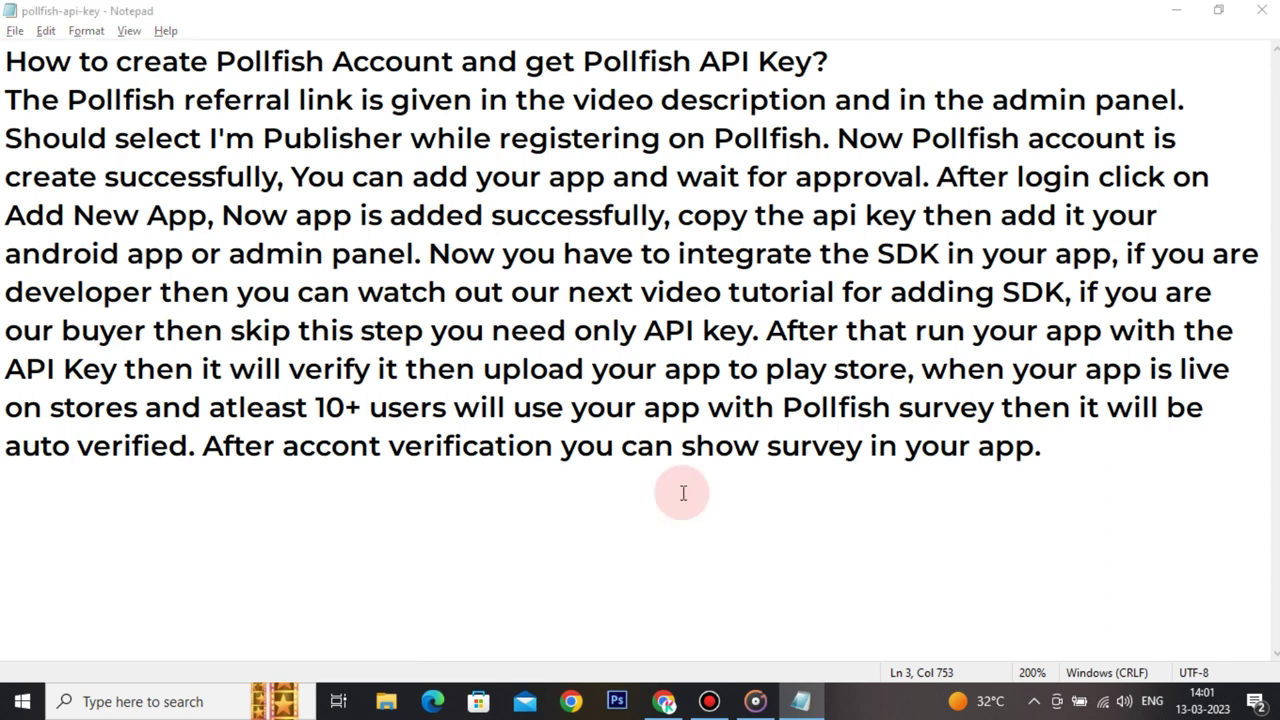
Scroll to General Settings showing Receiving Surveys enabled and reset the page zoom to 100%
scroll(731, 526, down, 3)
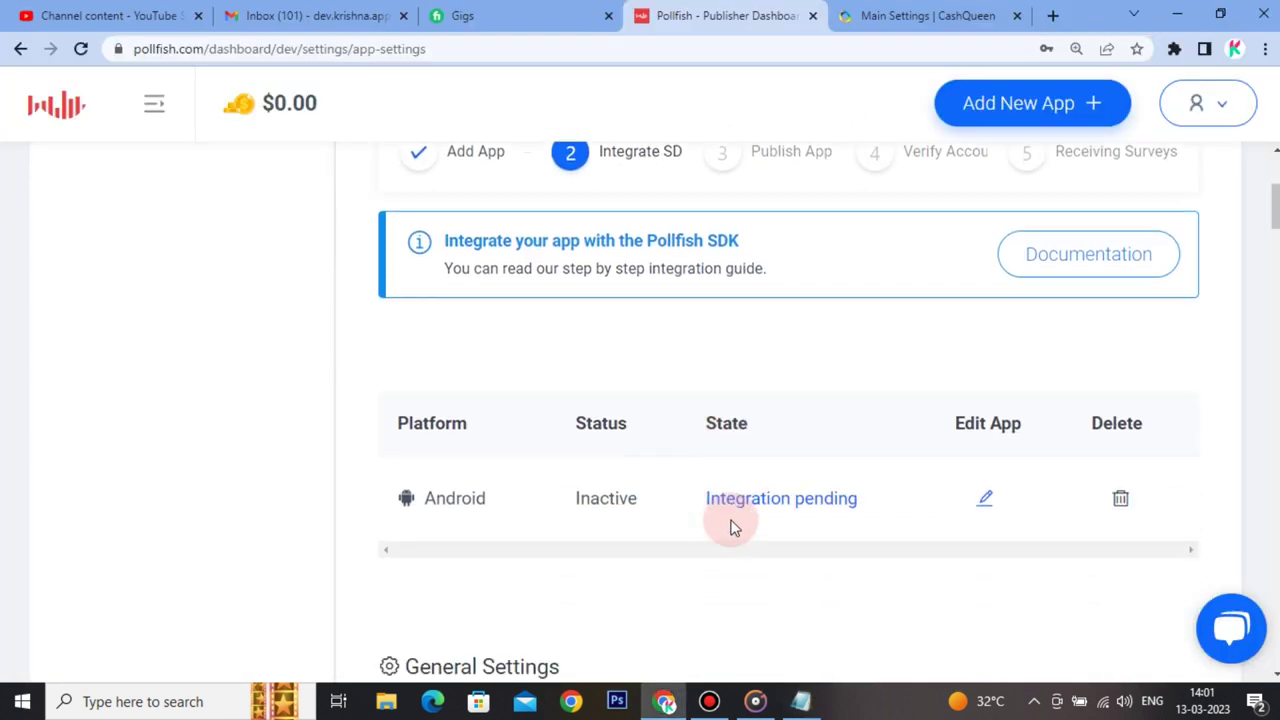
key(ctrl+minus)
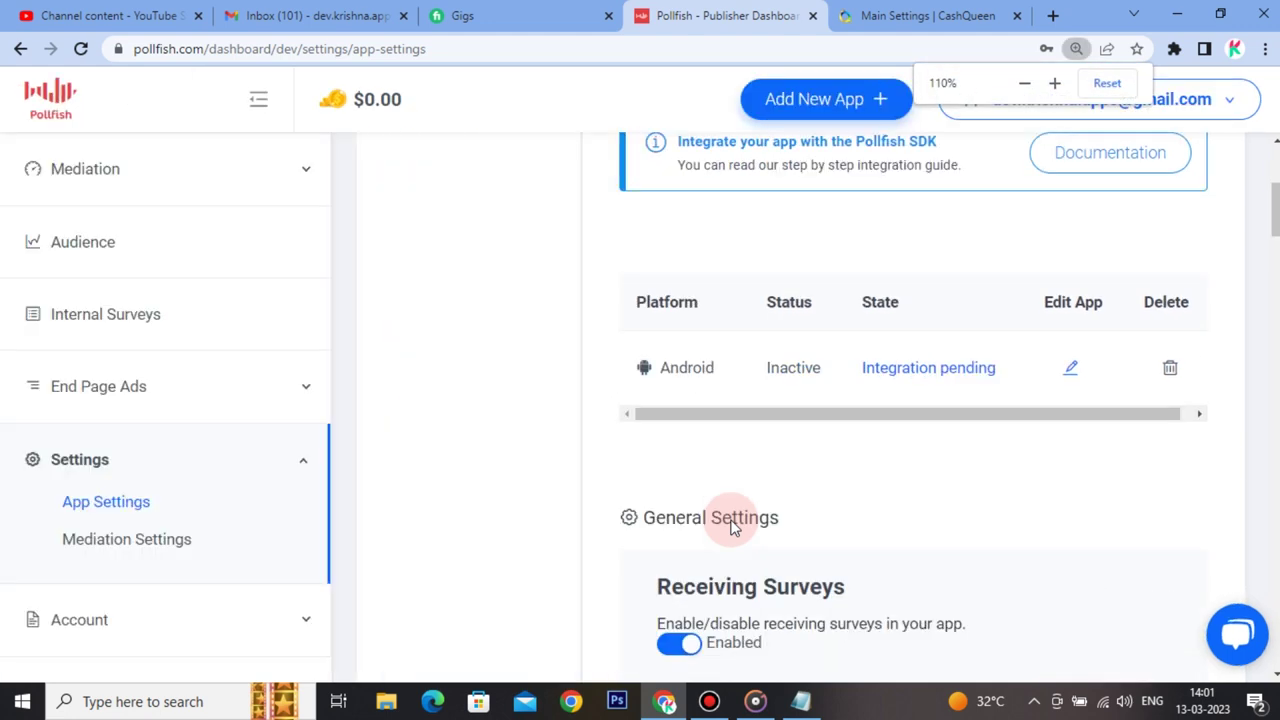
key(ctrl+minus)
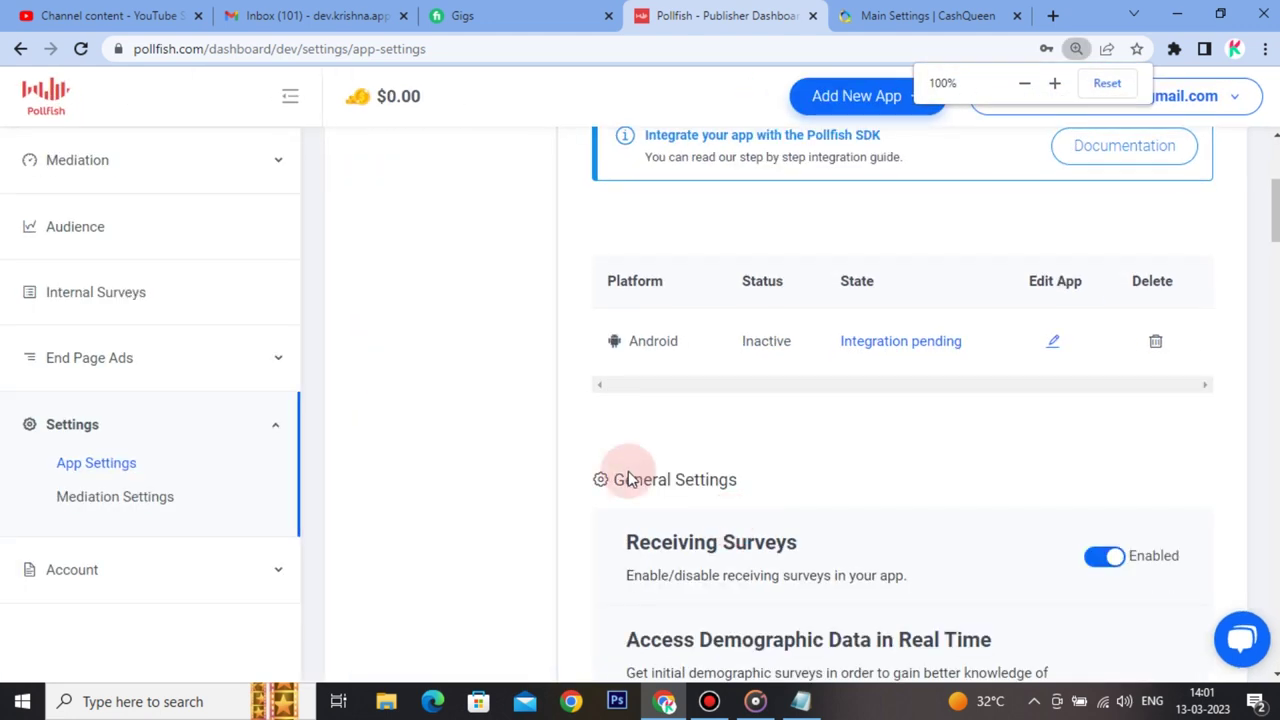
click(541, 432)
scroll(541, 429, down, 3)
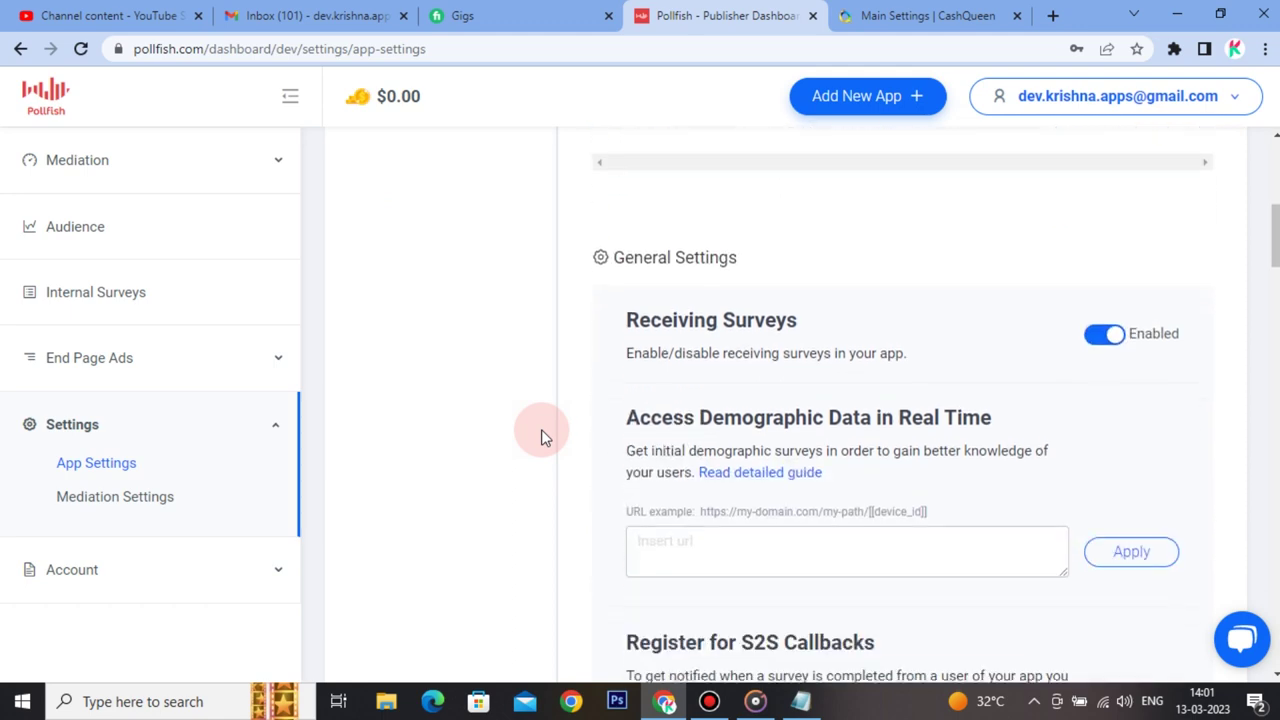
key(alt+Tab)
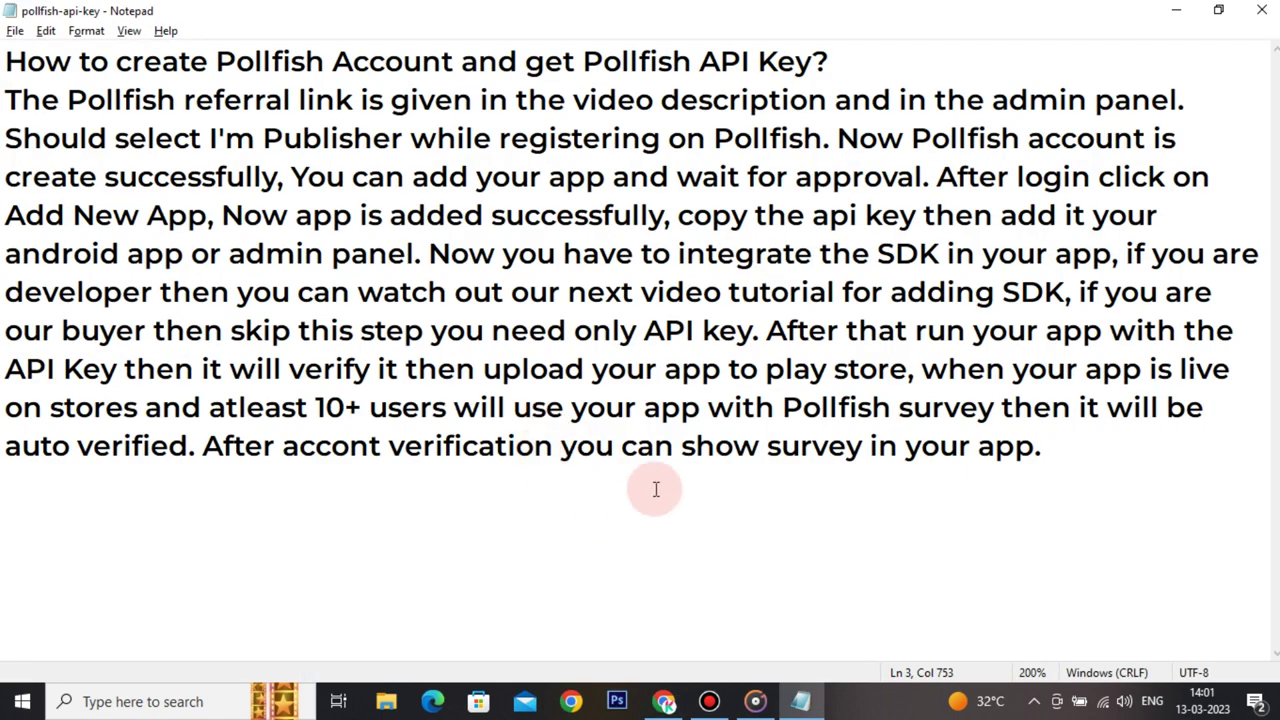
Add a note line that settings are up to you but user coins are set in the admin panel, then save
key(Return)
text(You c)
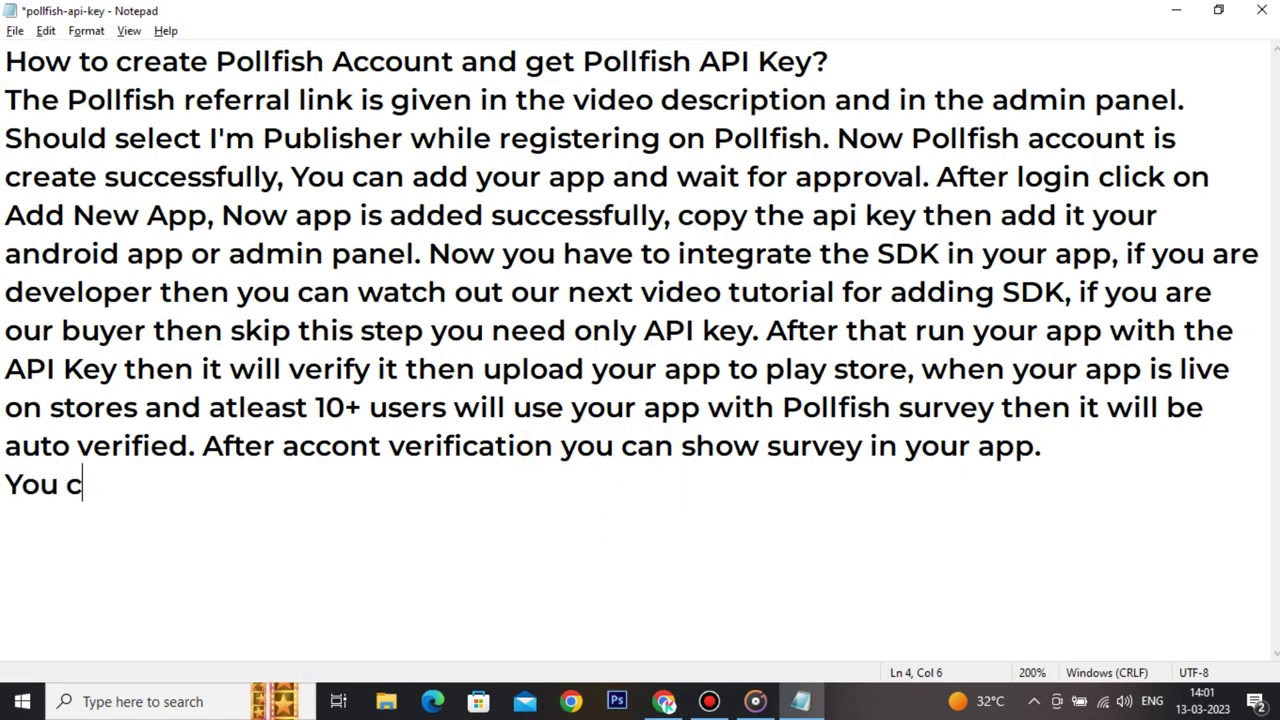
text(an do no)
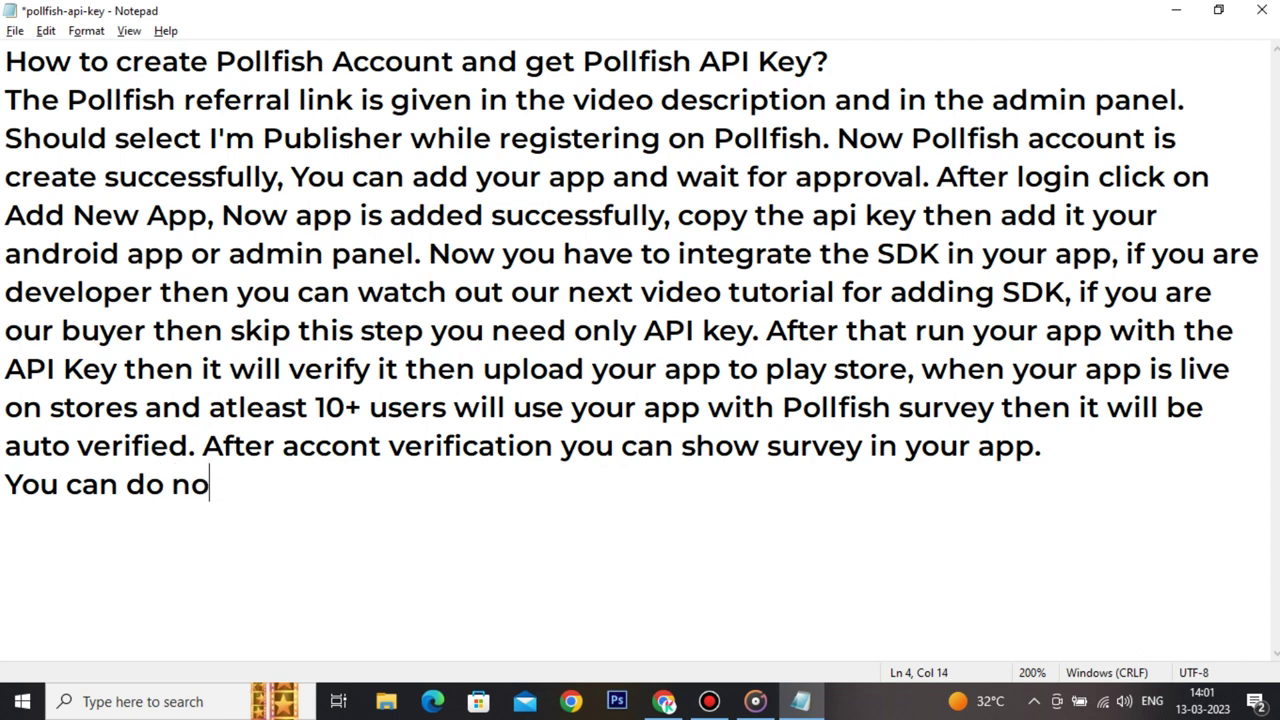
text(rmal set)
text(tin)
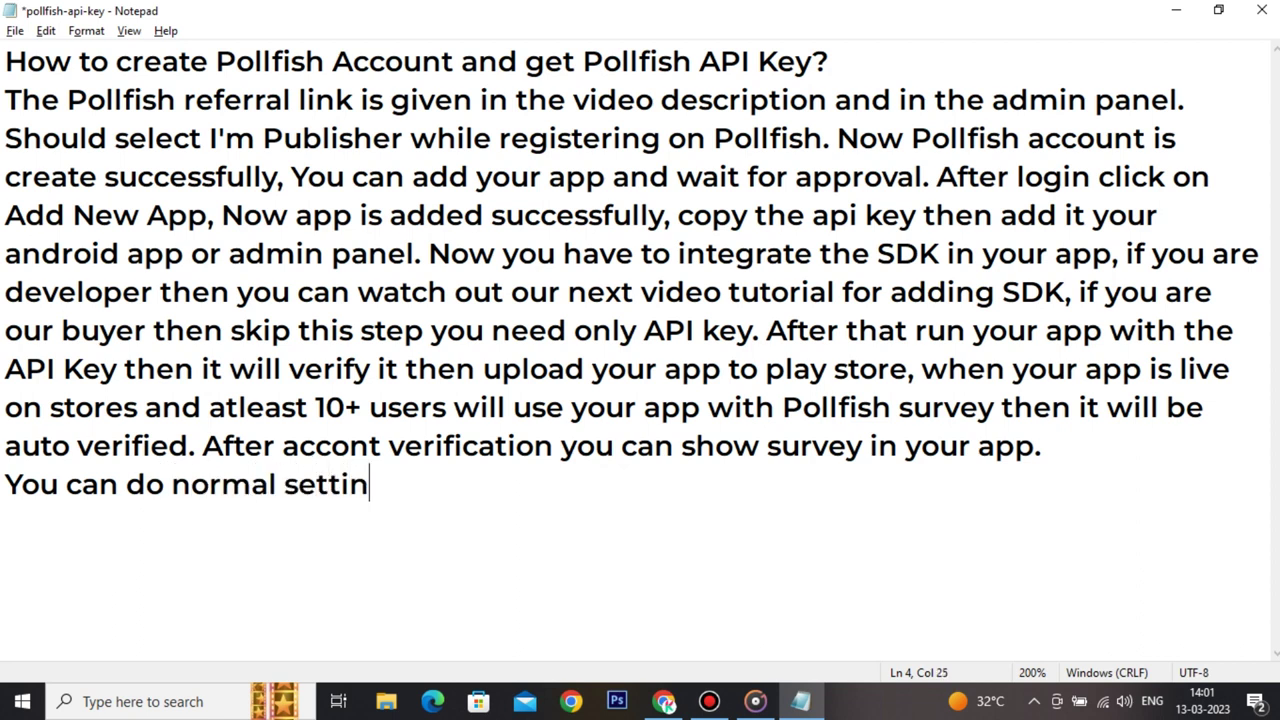
text(gs as per )
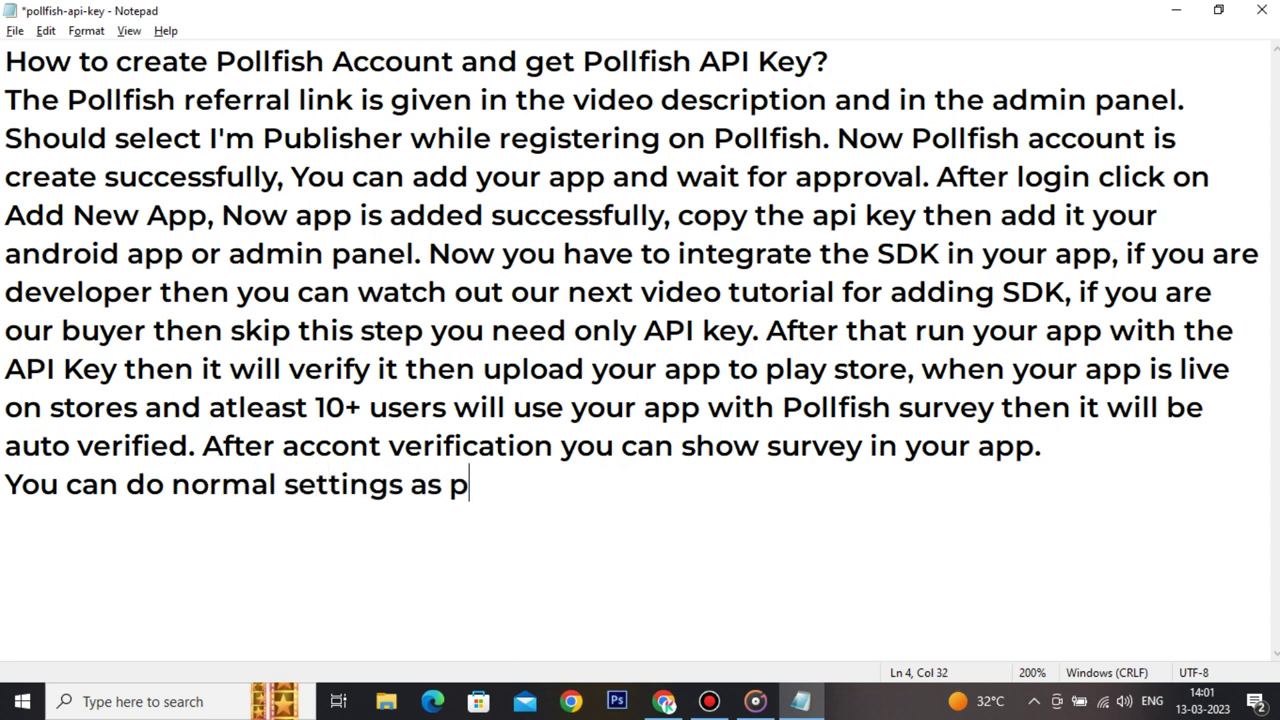
text(your nee)
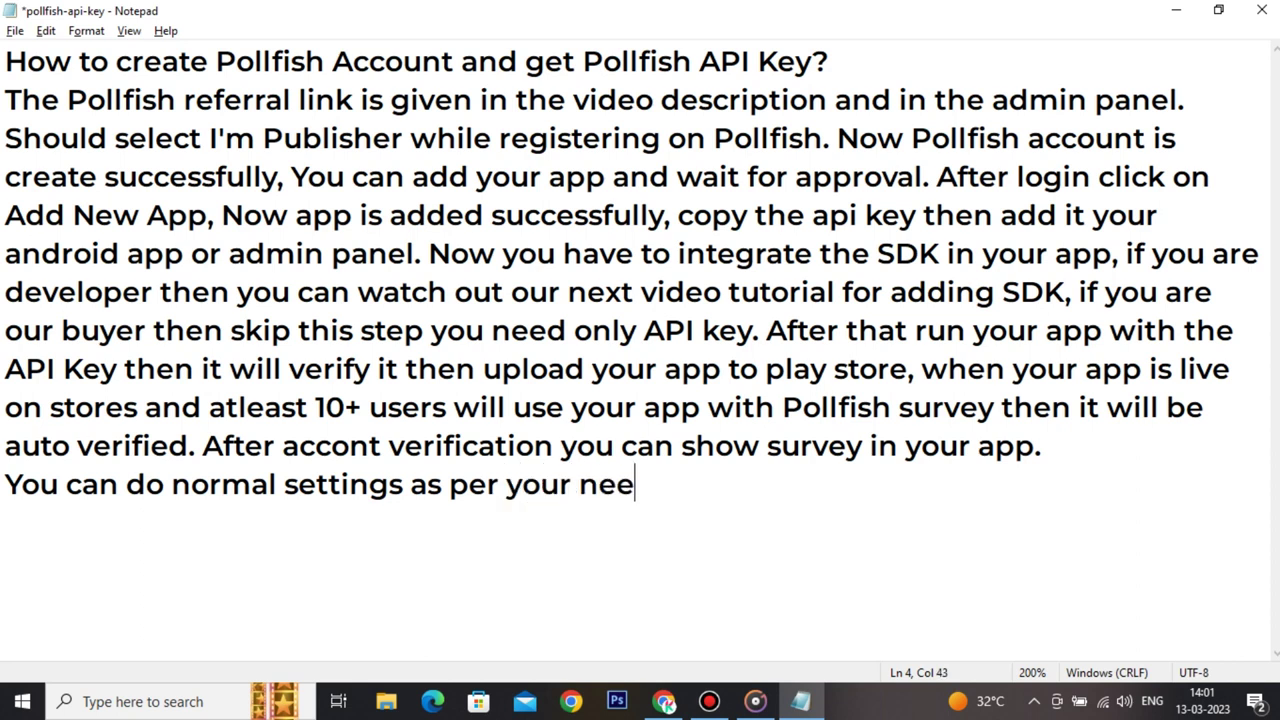
text(ds, )
text(But f)
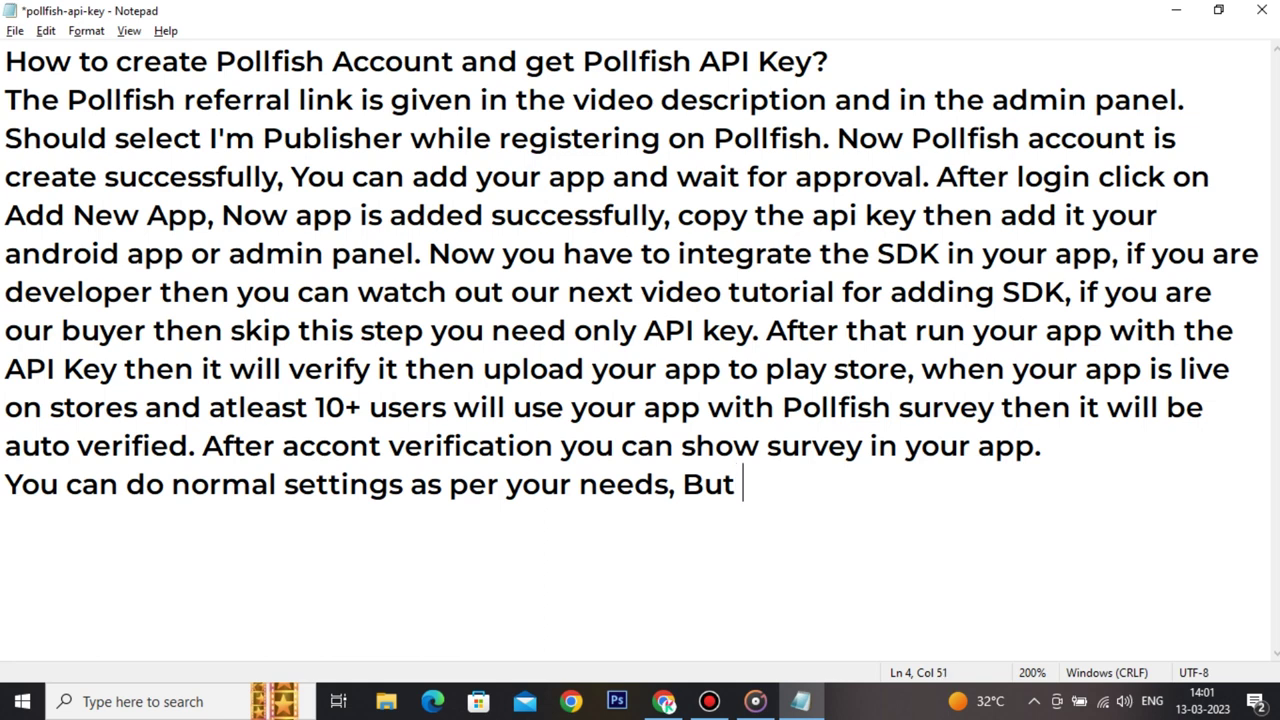
text(or )
text(our users )
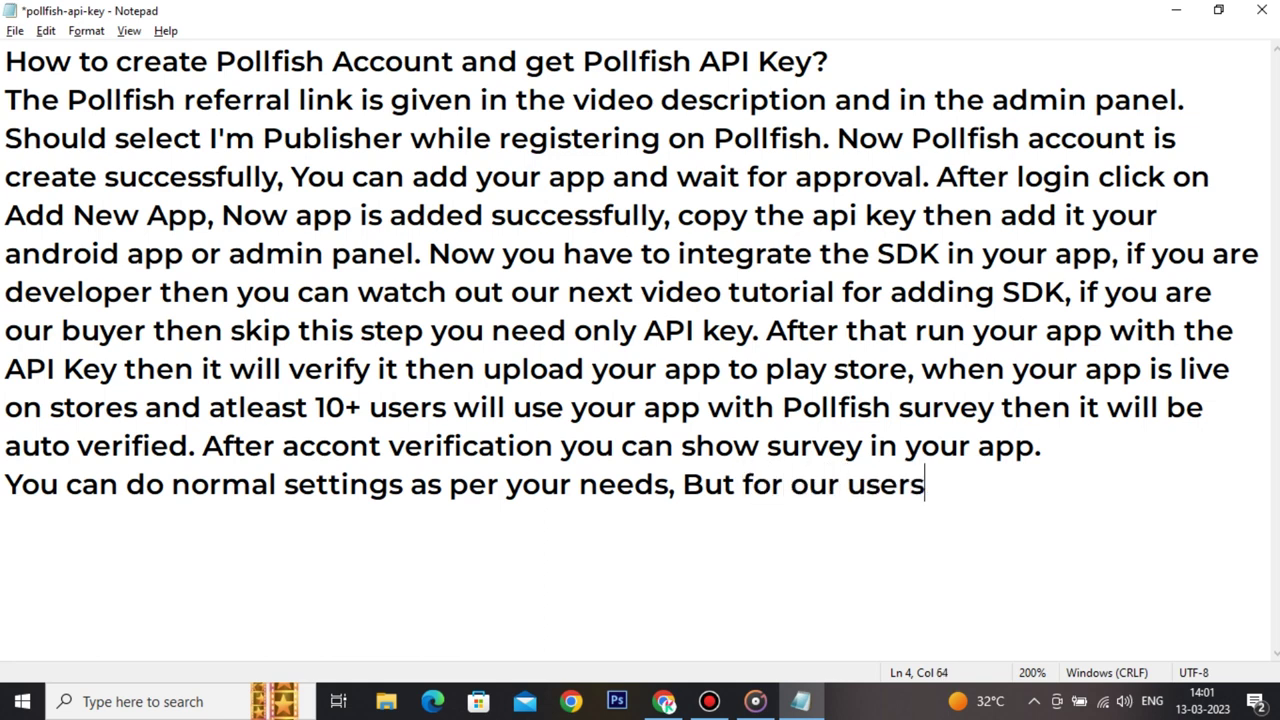
text(you can)
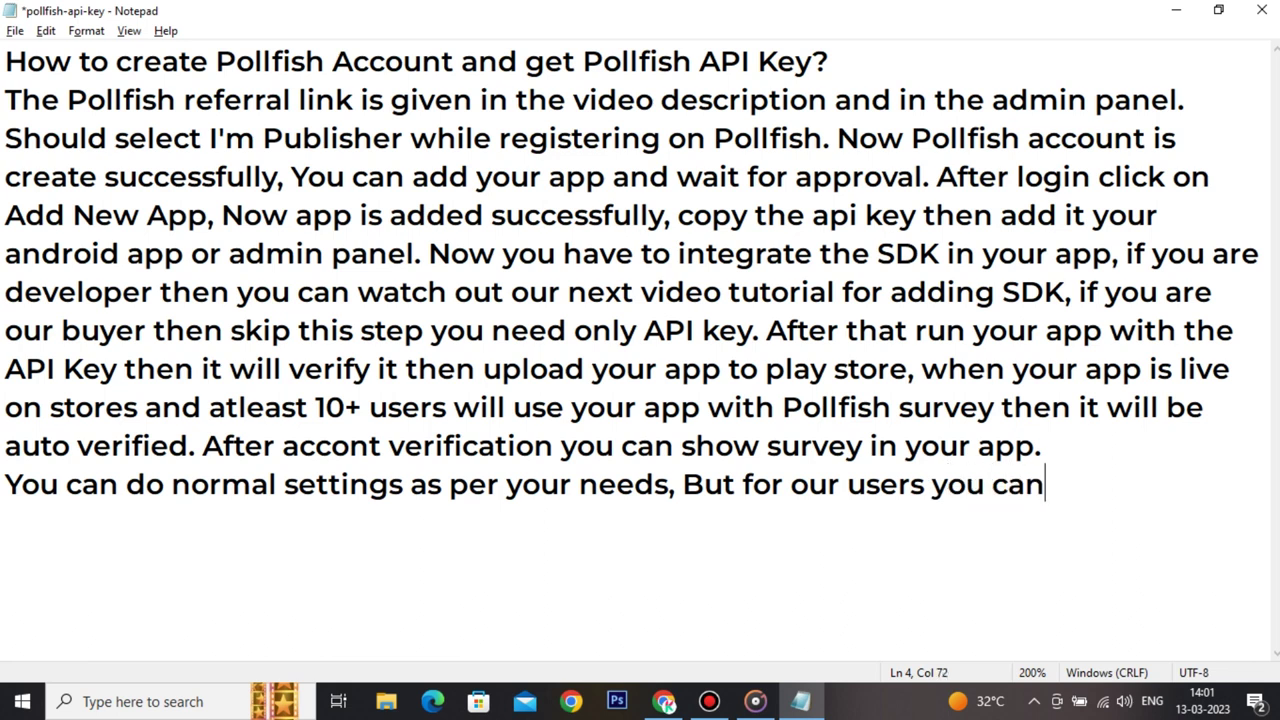
text( coins in )
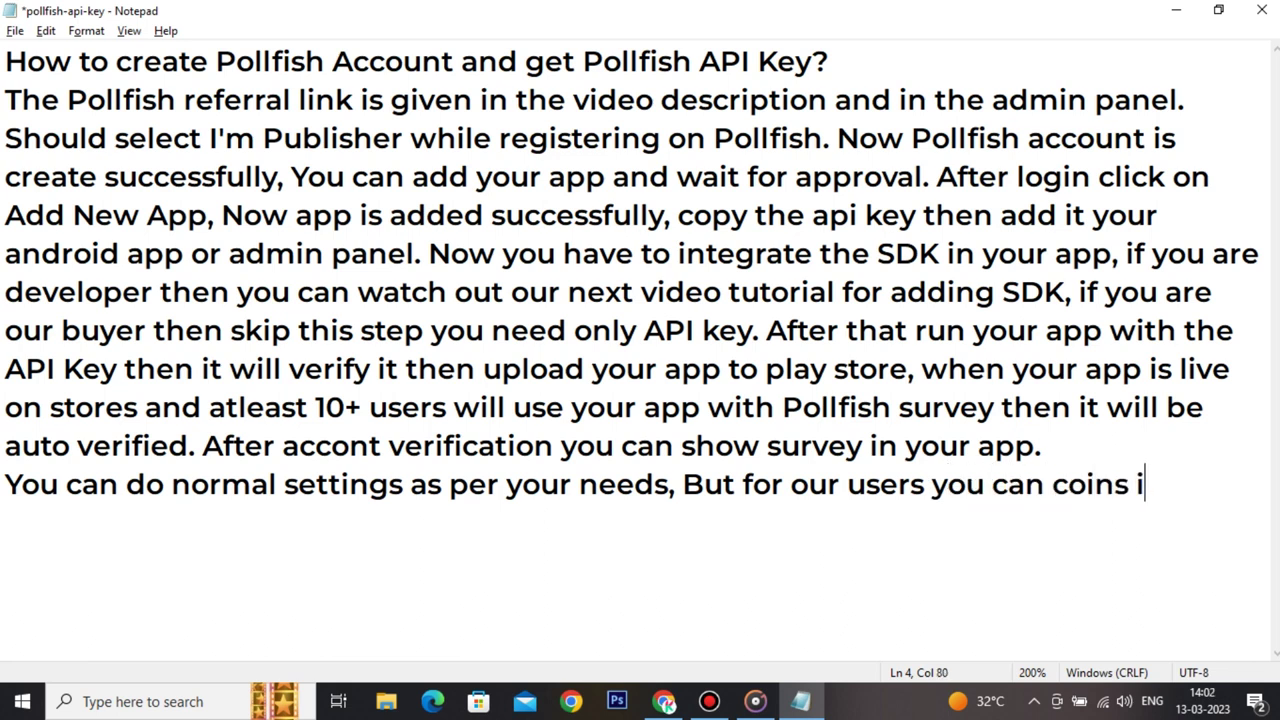
text(the admin )
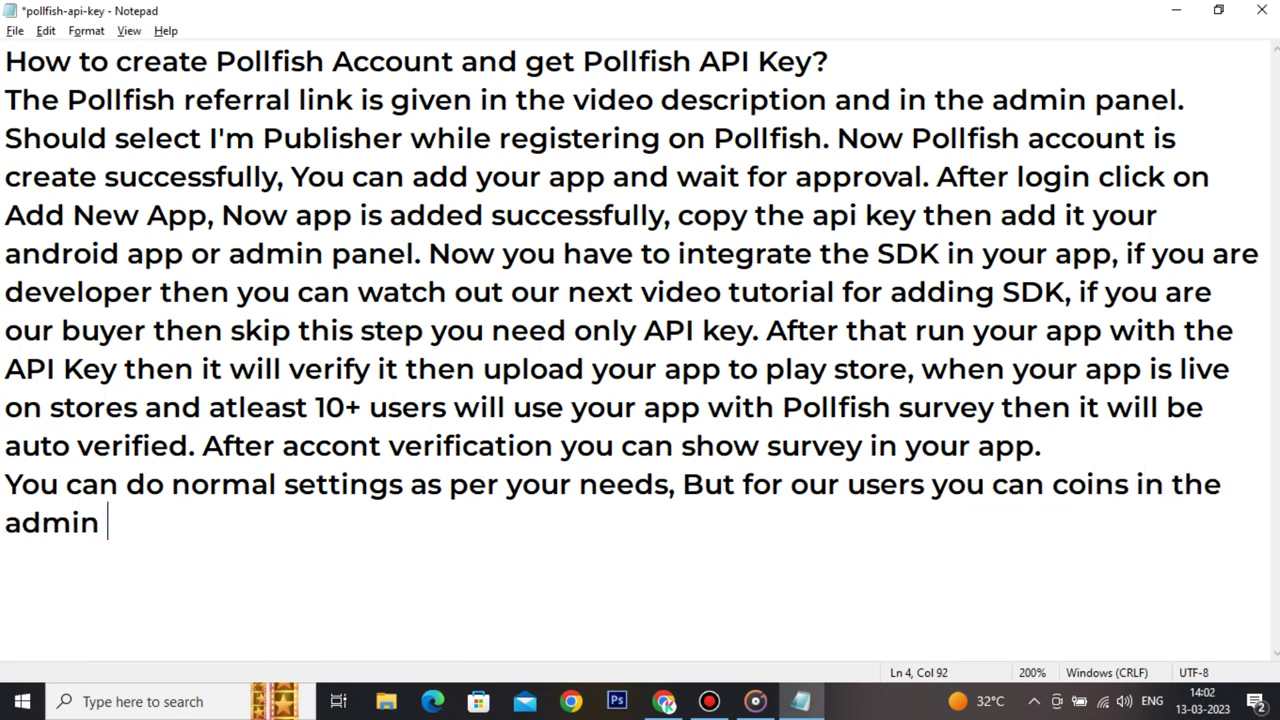
text(panel, n)
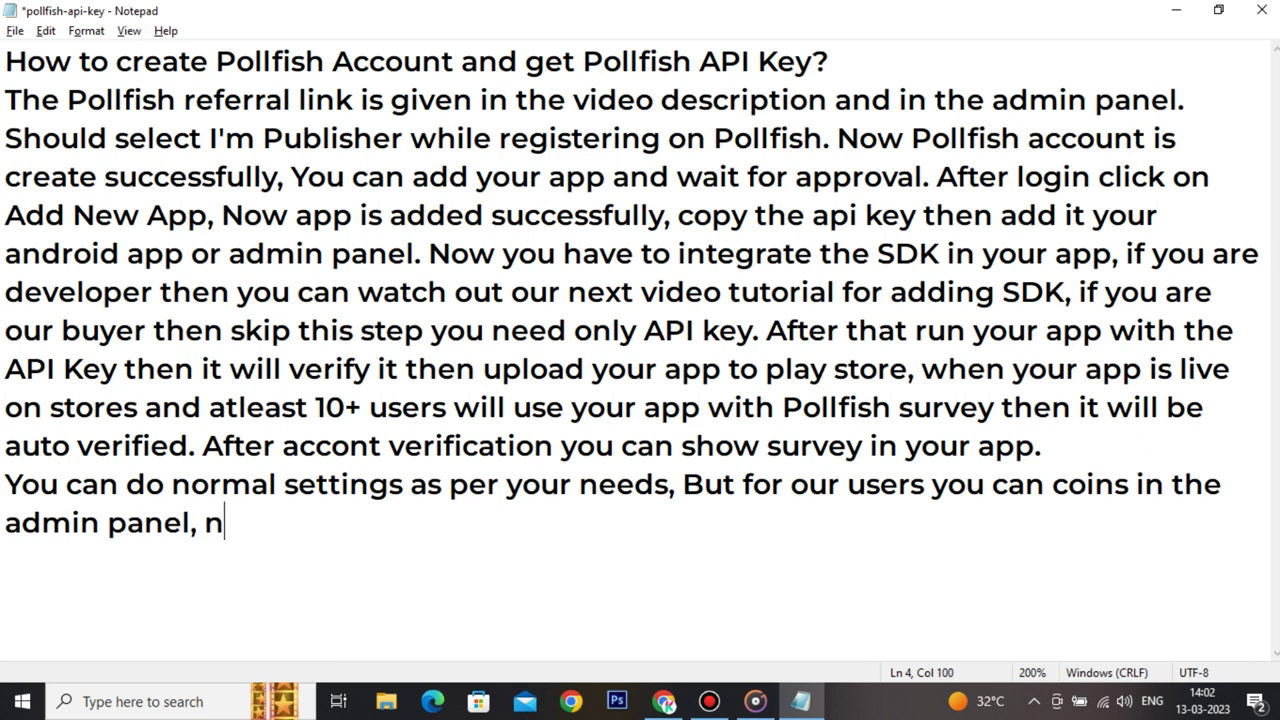
text(o need to man)
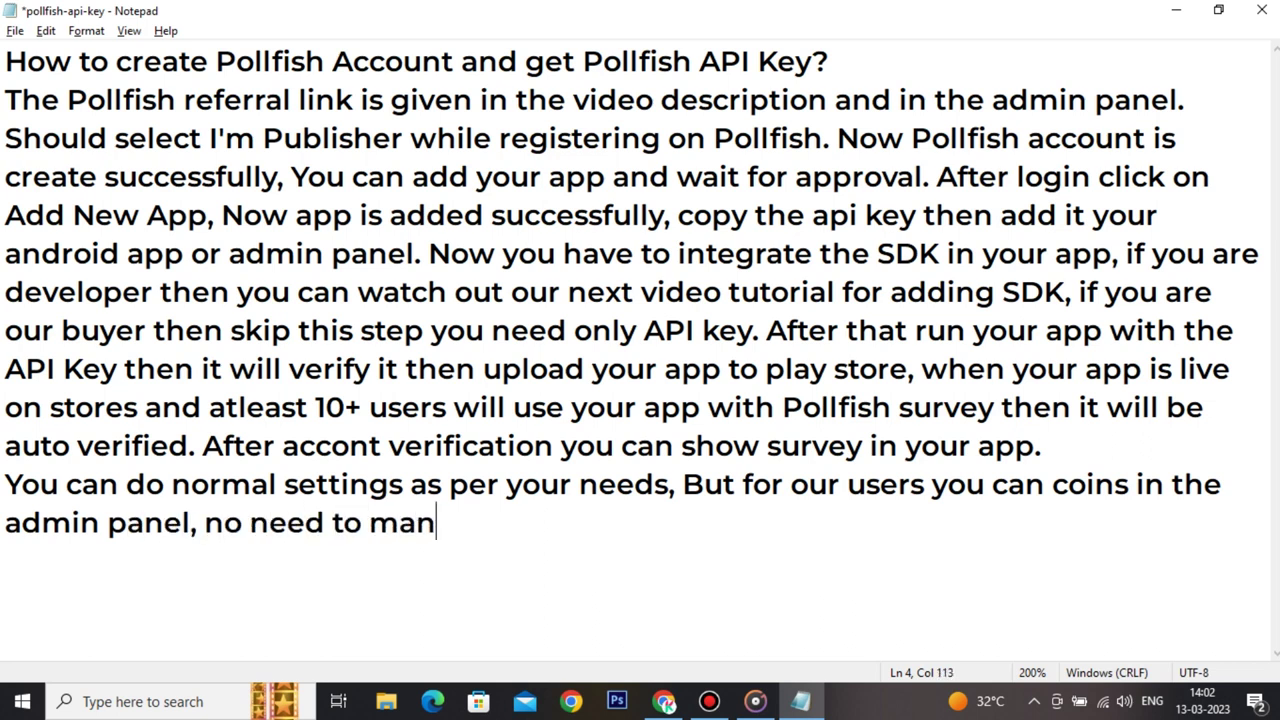
text(age it there o)
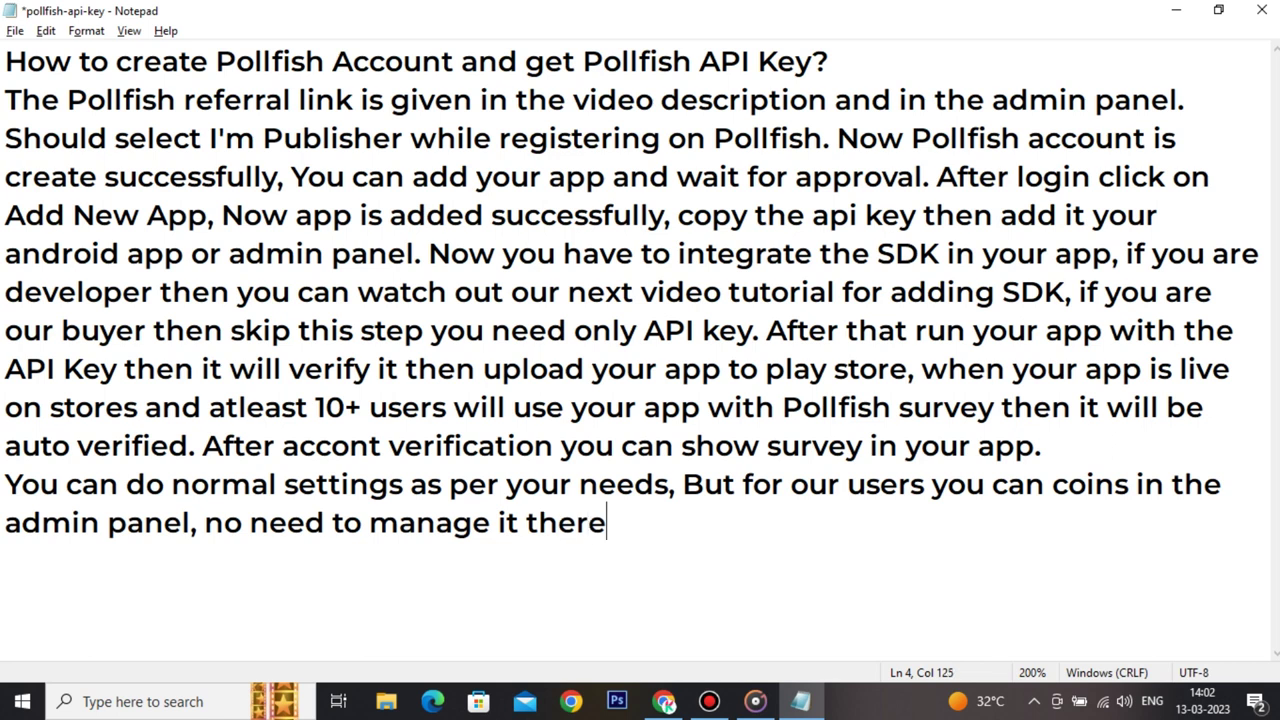
text(n your )
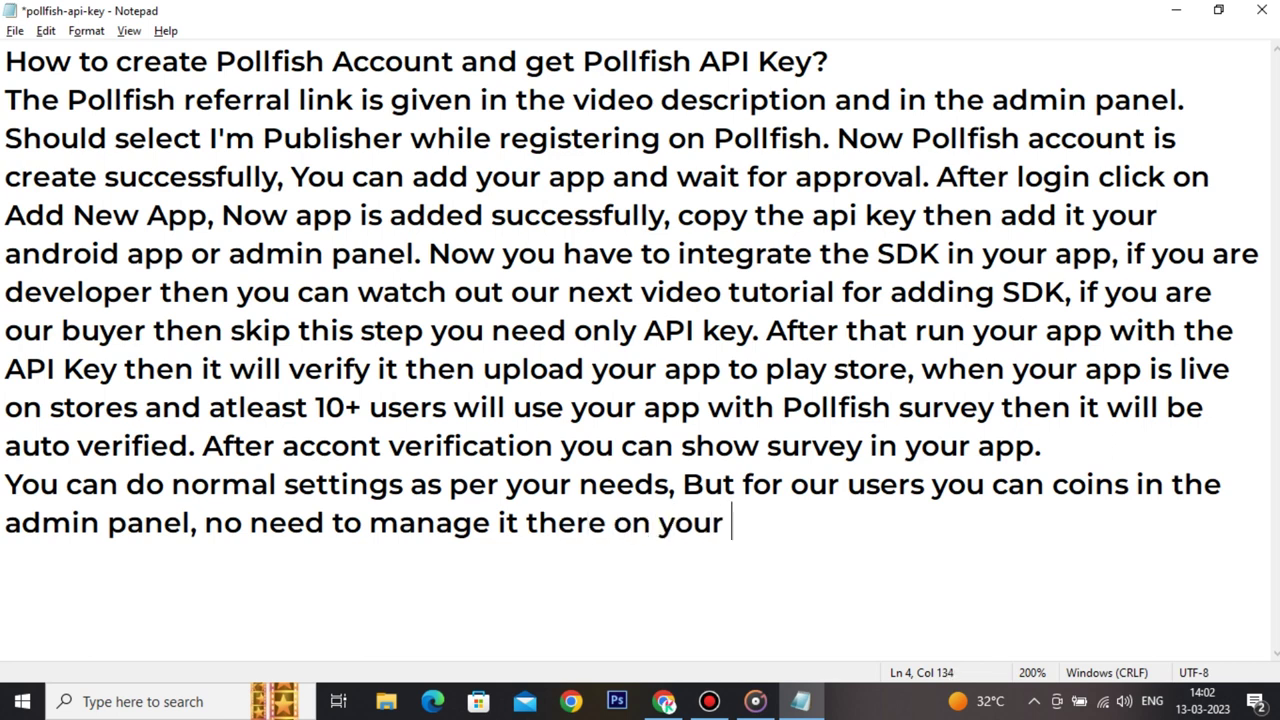
text(pollfish )
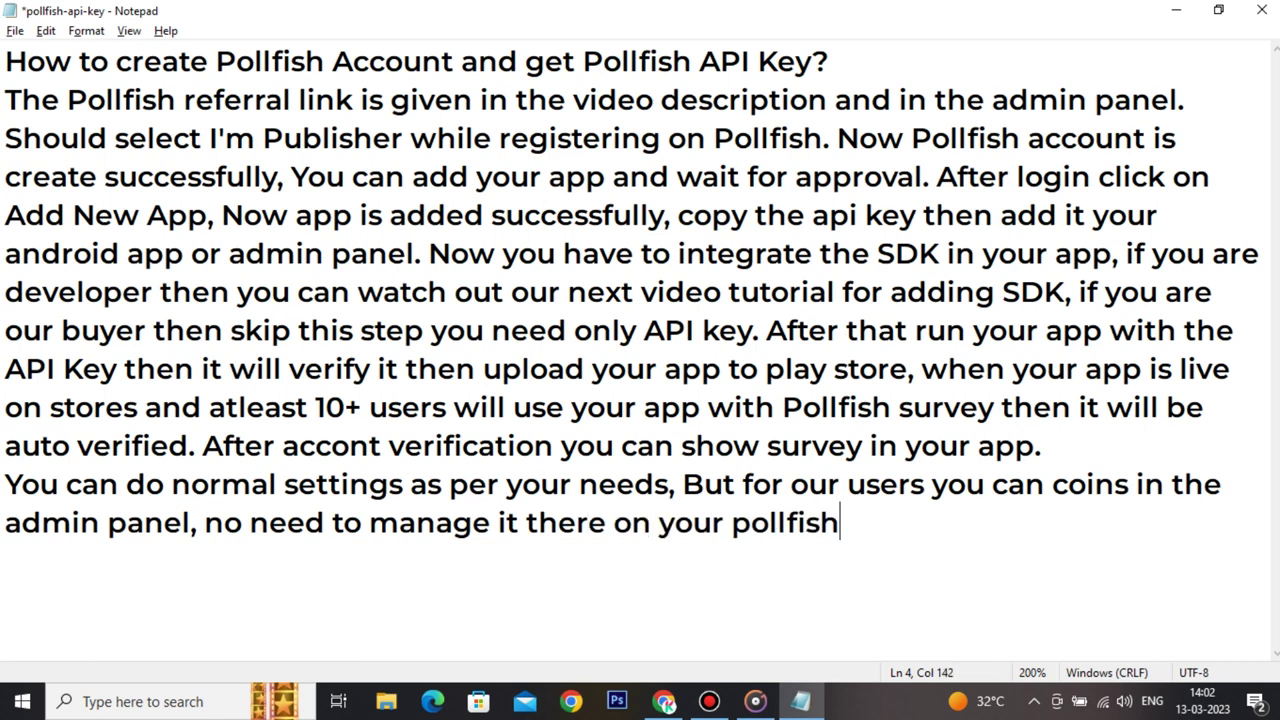
text(account)
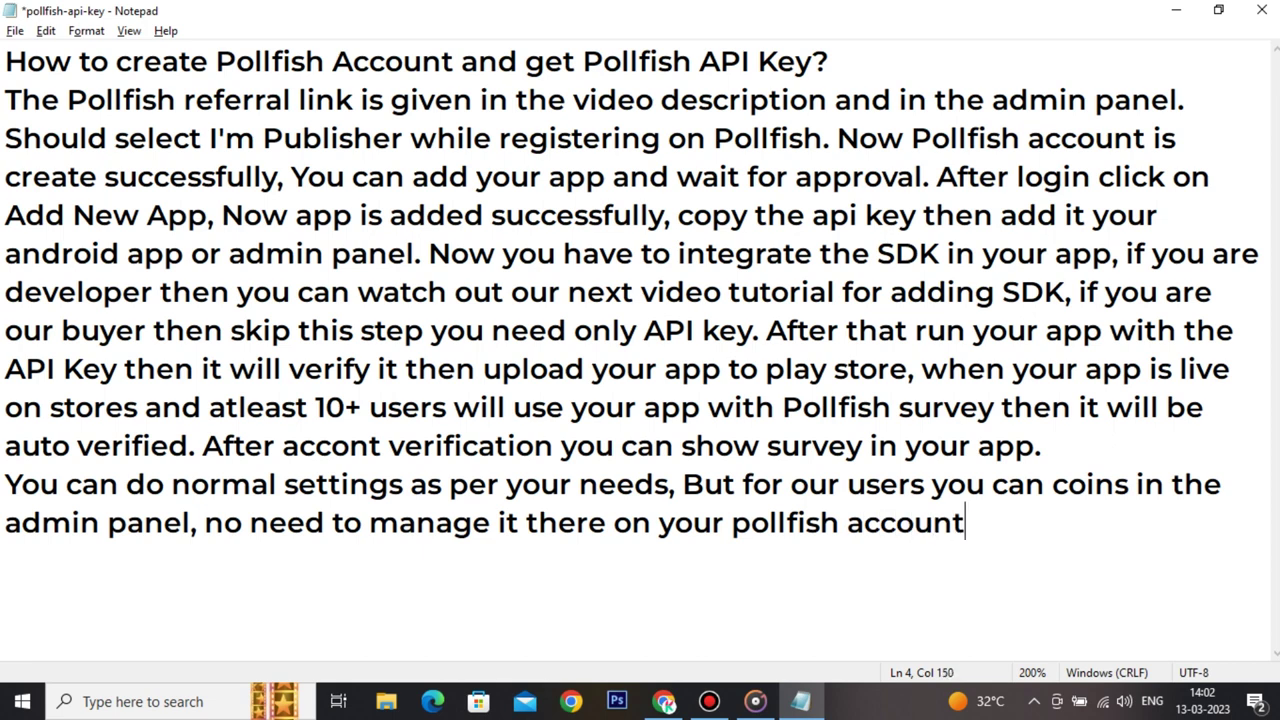
text(.)
key(ctrl+s)
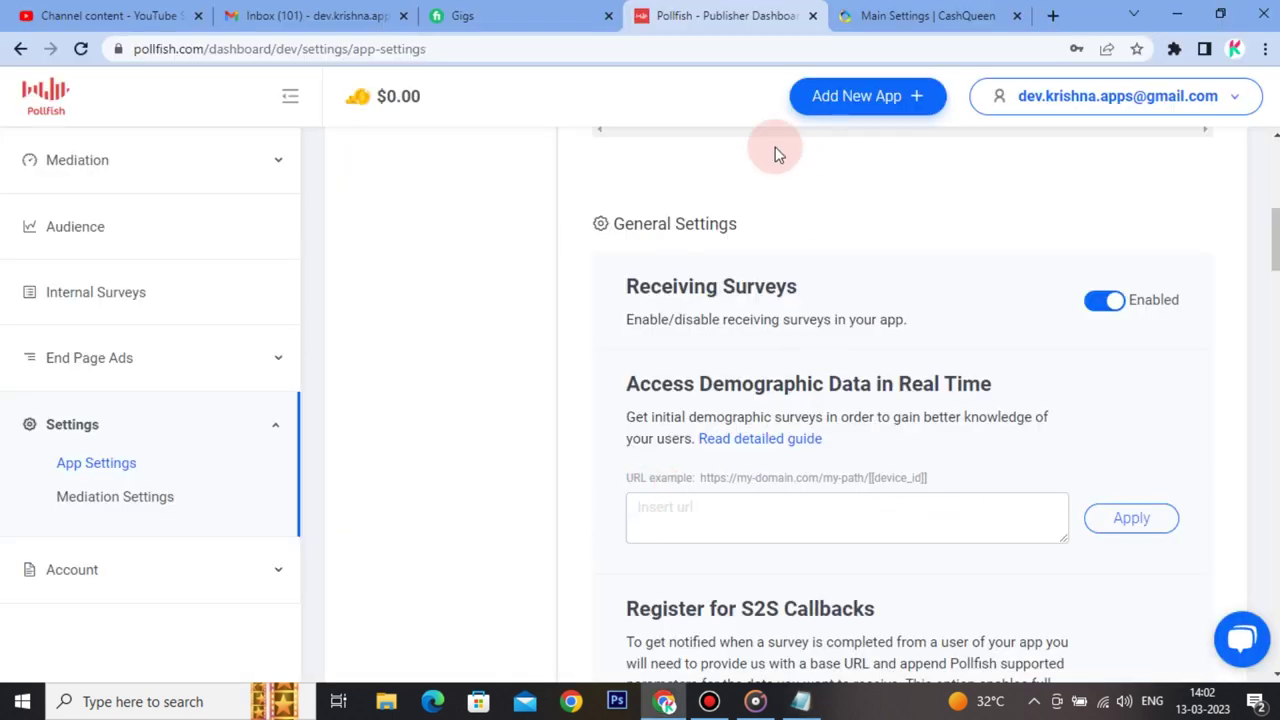
click(940, 15)
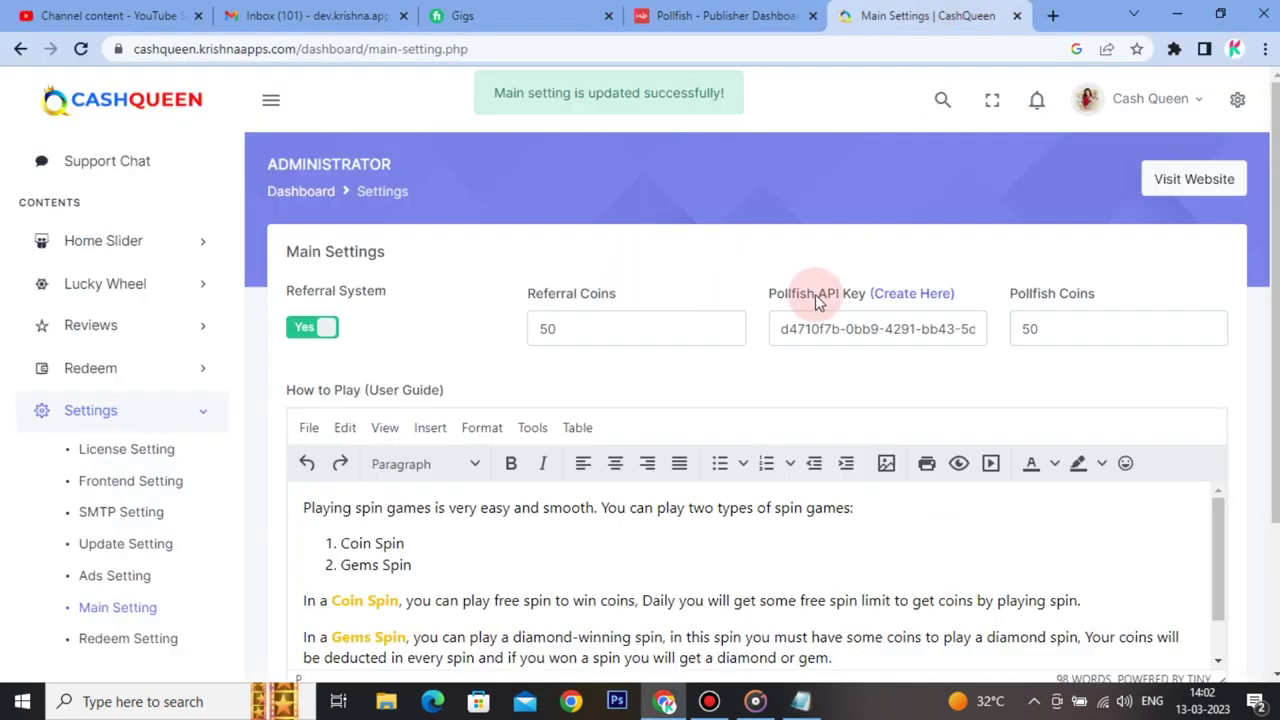
drag(1012, 300, 1120, 301)
click(1120, 301)
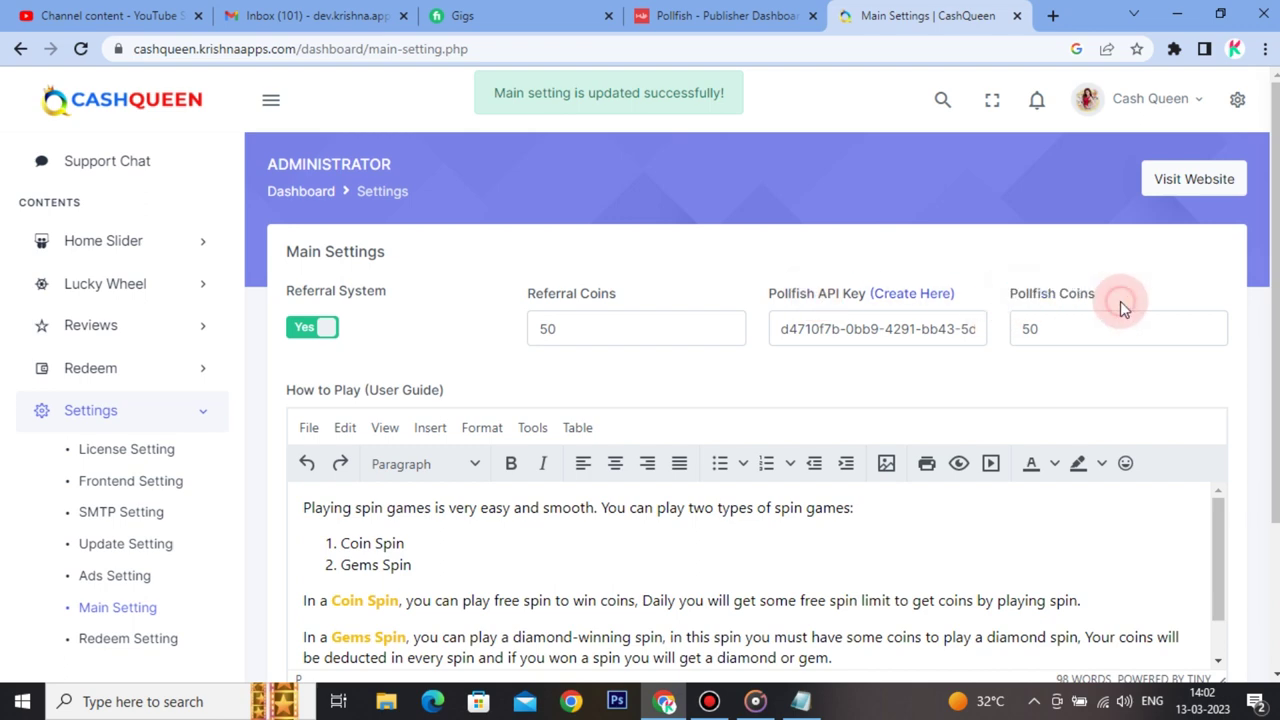
key(ctrl+plus)
key(ctrl+plus)
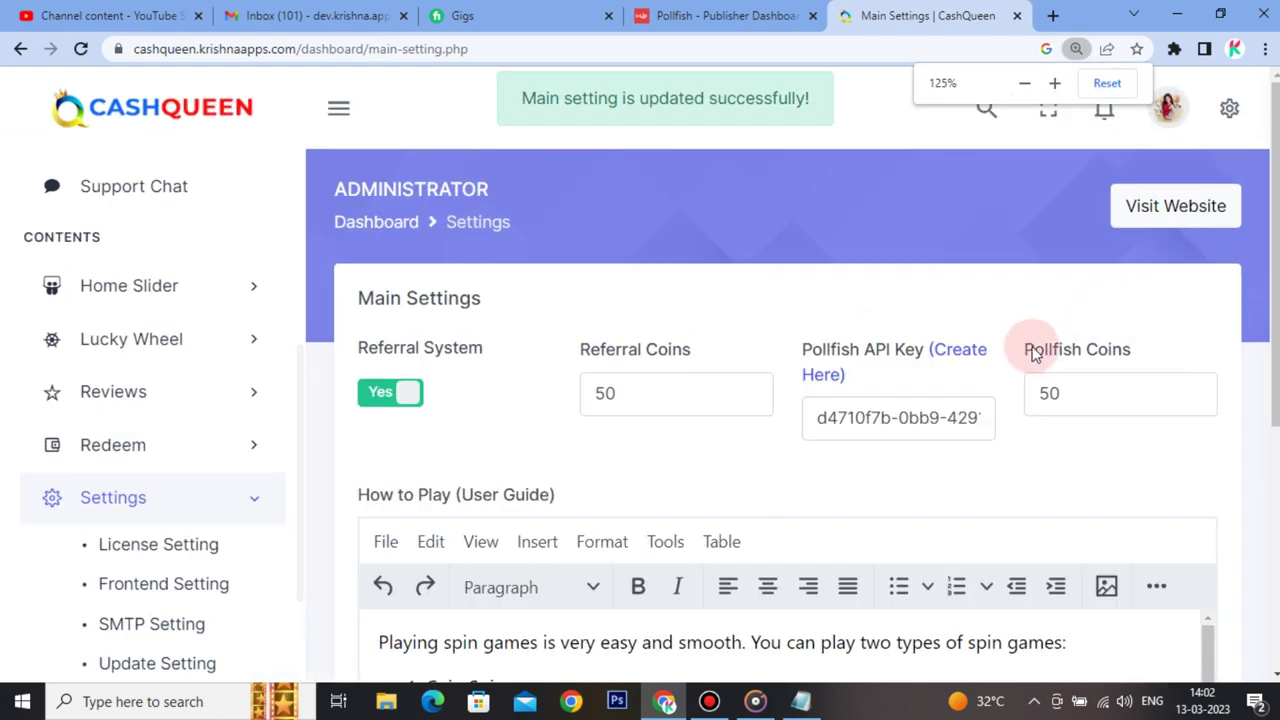
drag(1022, 349, 1143, 355)
click(1143, 355)
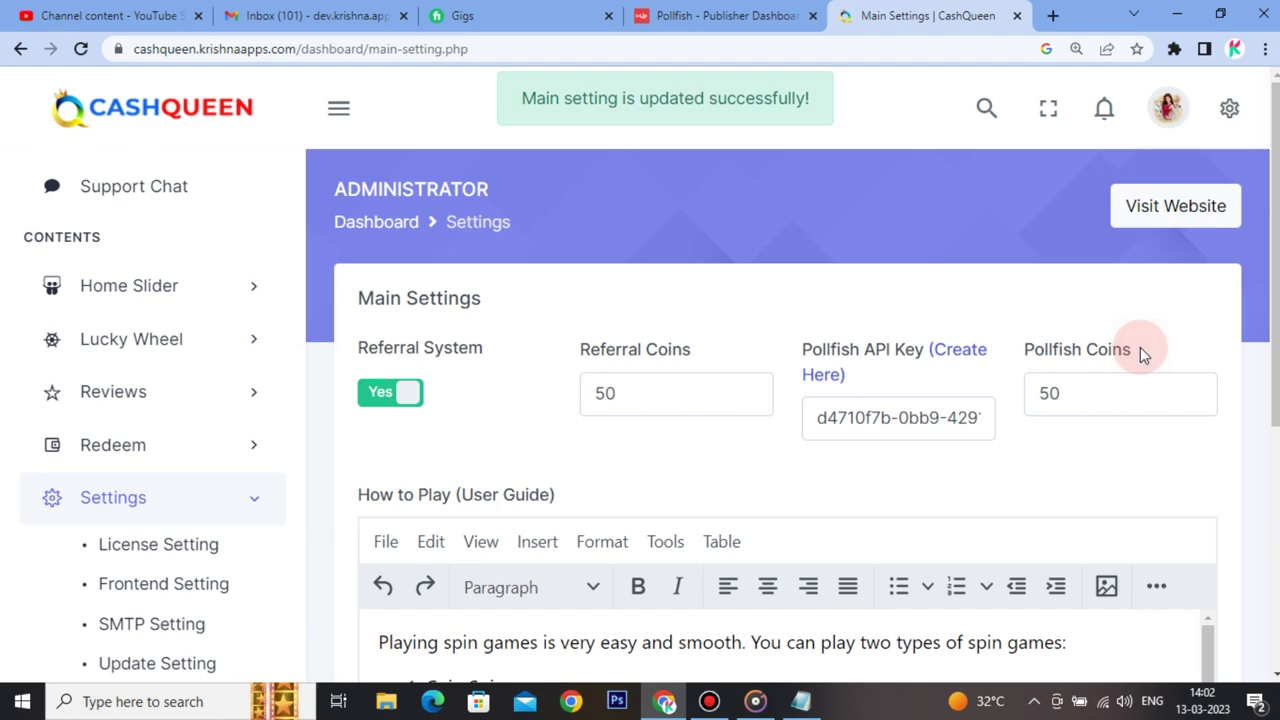
key(ctrl+minus)
key(ctrl+minus)
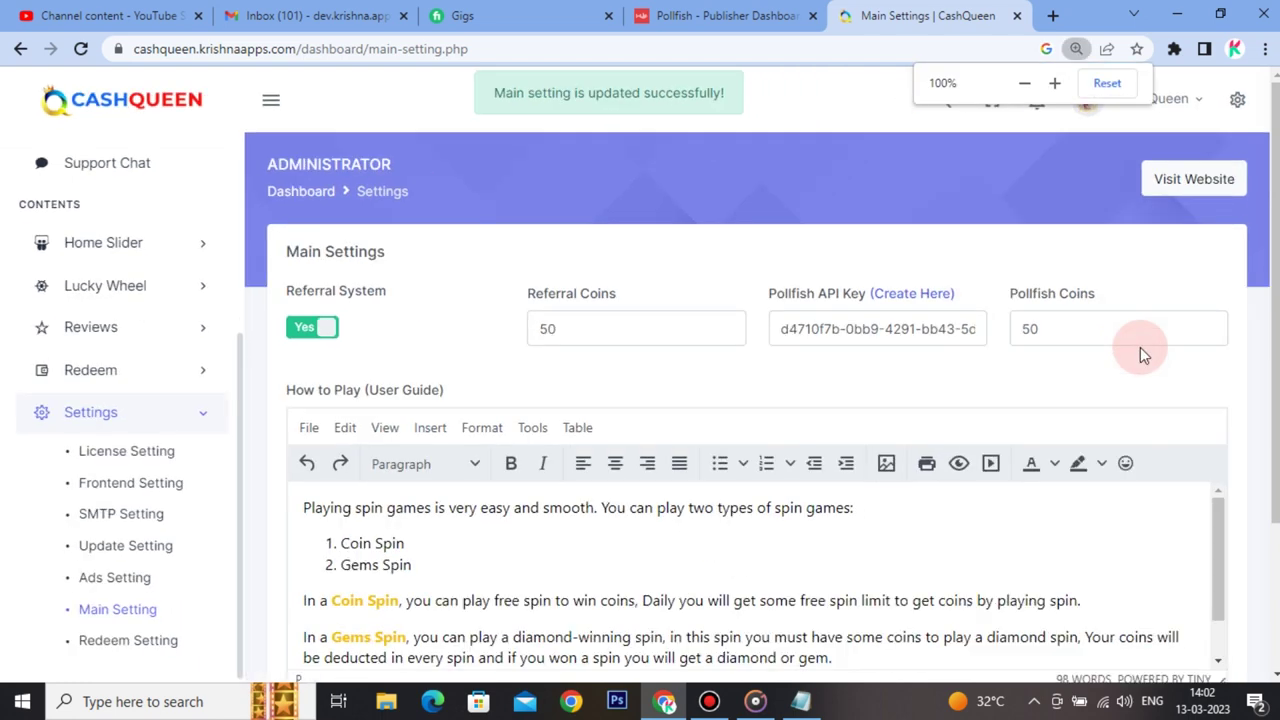
mouse_move(722, 18)
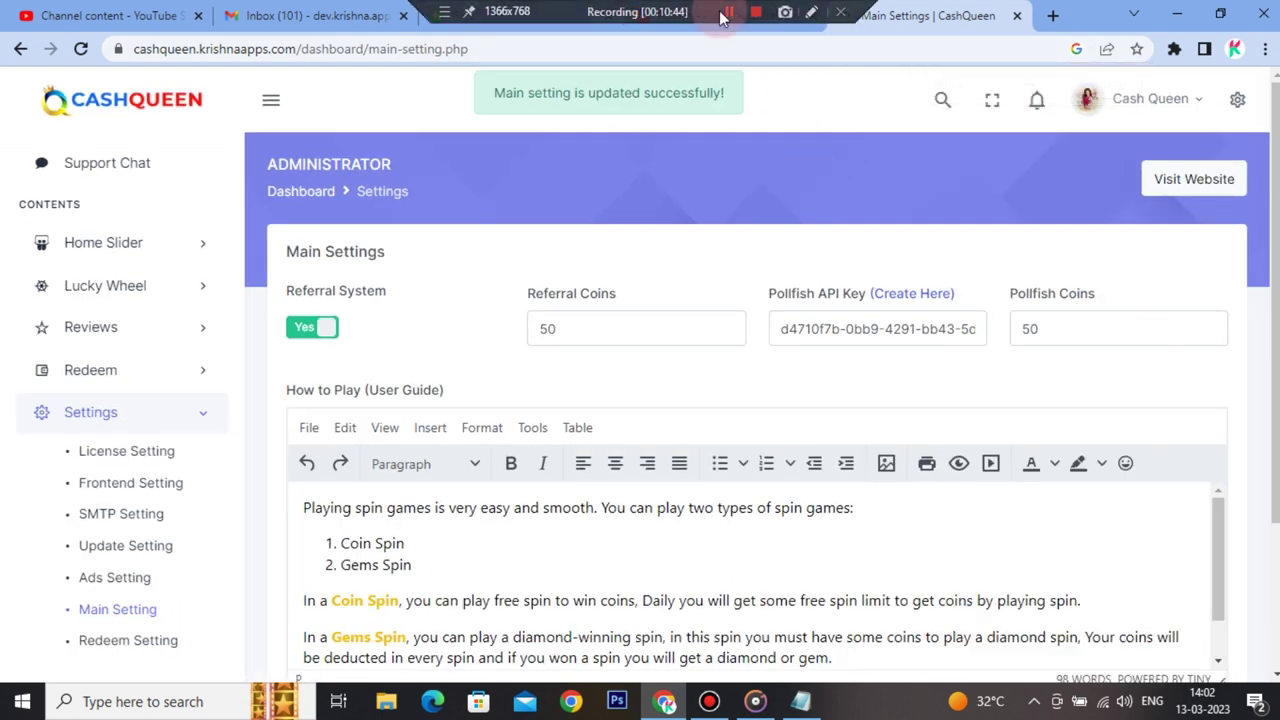
click(705, 16)
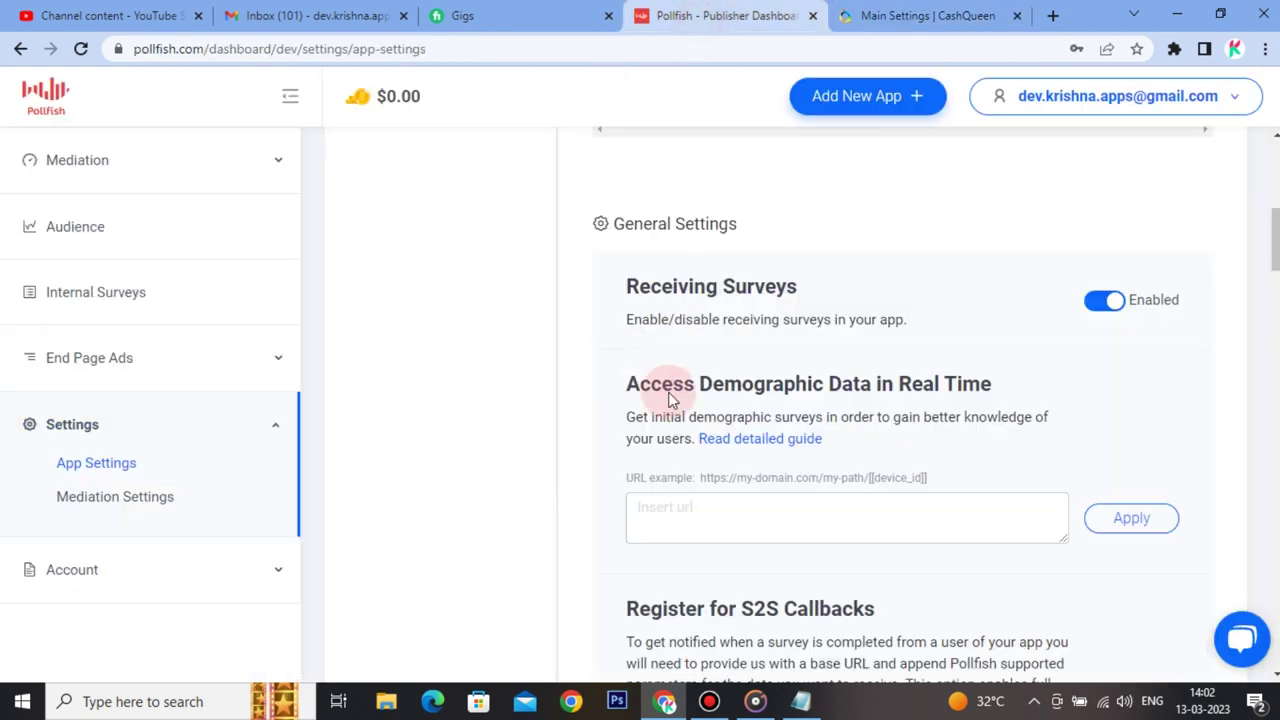
Expand the Pollfish Supported Parameters table on the Cash Queen App Settings page
scroll(555, 352, down, 3)
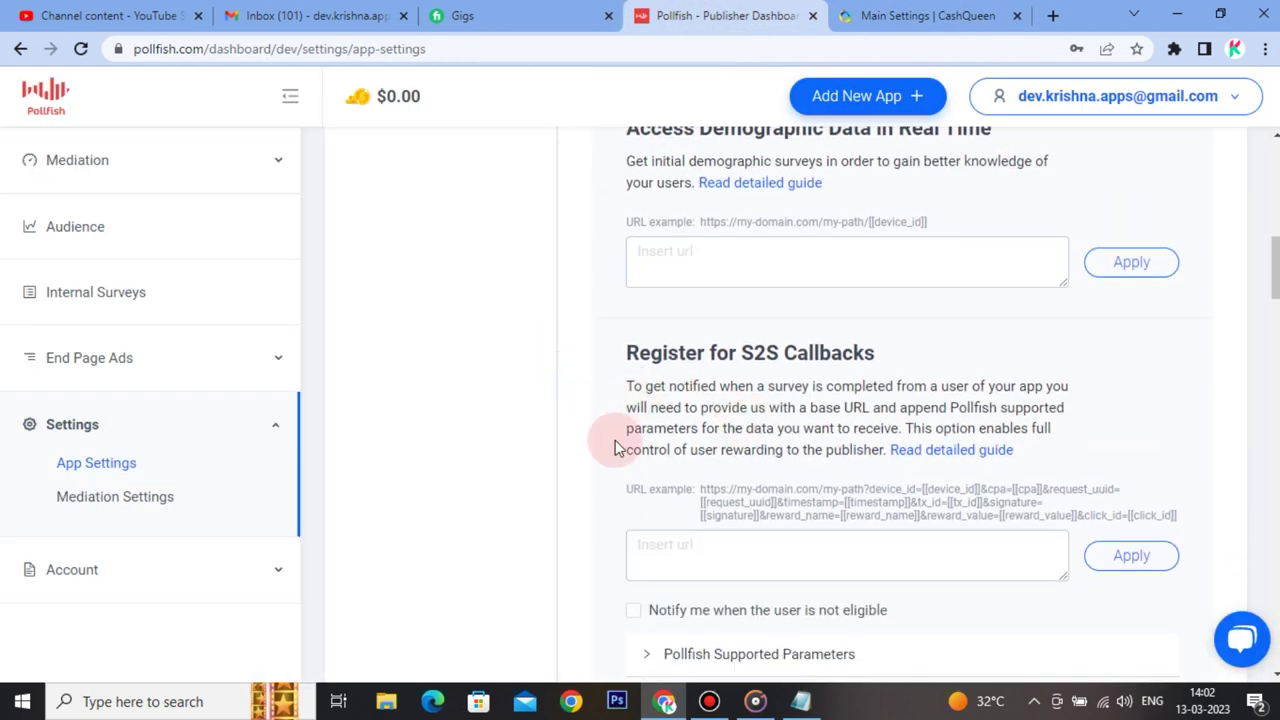
scroll(615, 442, down, 3)
click(660, 352)
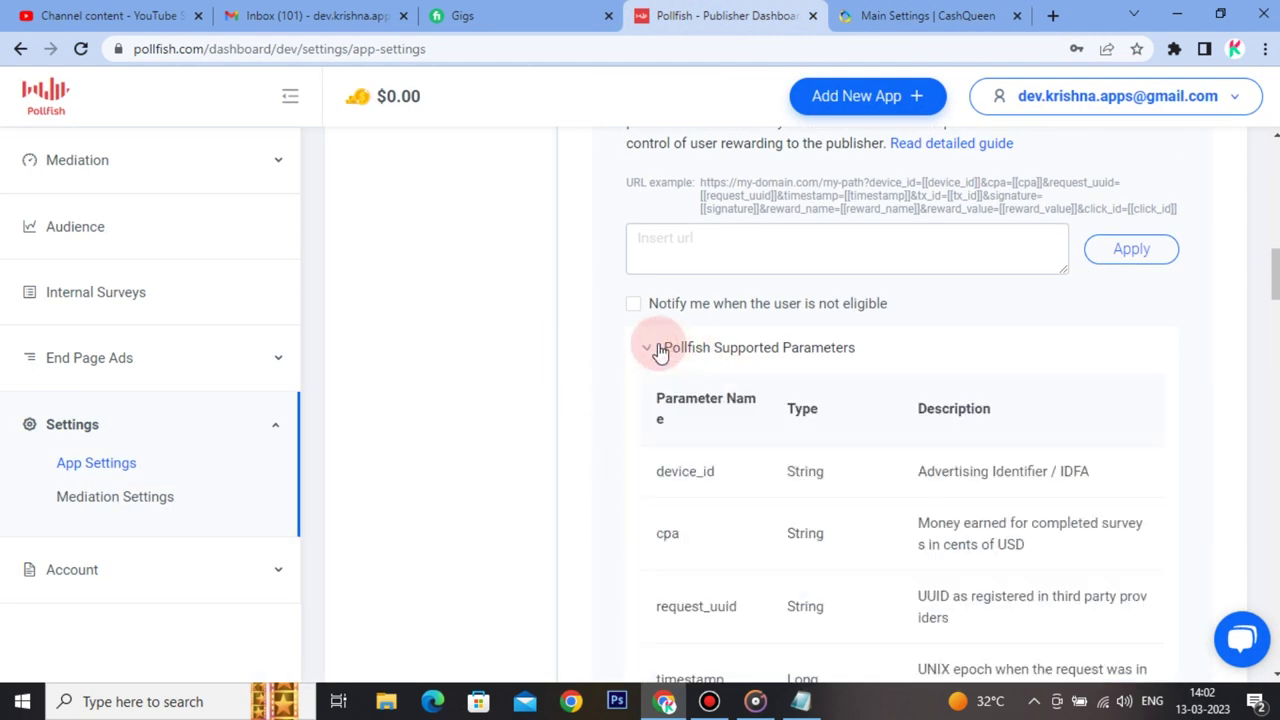
Review the Internal Router (on, 4 additional surveys) and Standalone Demographic Surveys (enabled) settings
scroll(600, 448, down, 3)
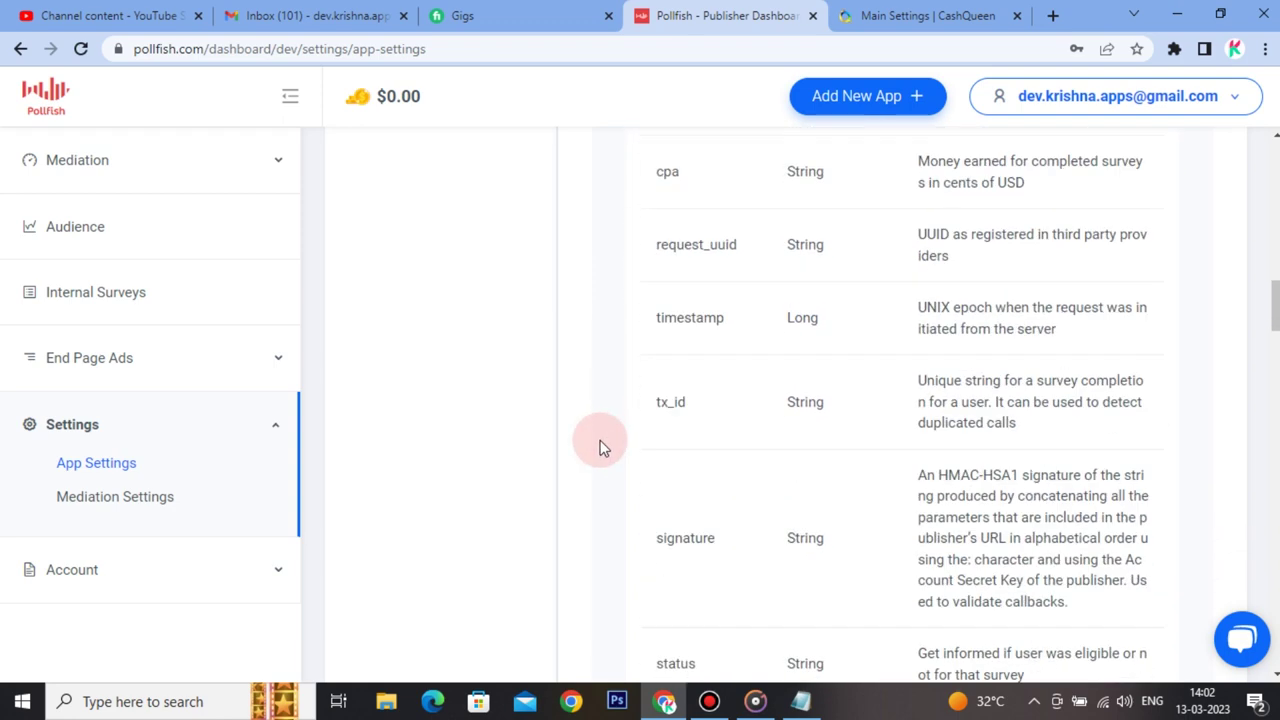
scroll(600, 448, down, 2)
scroll(600, 448, down, 5)
scroll(600, 448, down, 5)
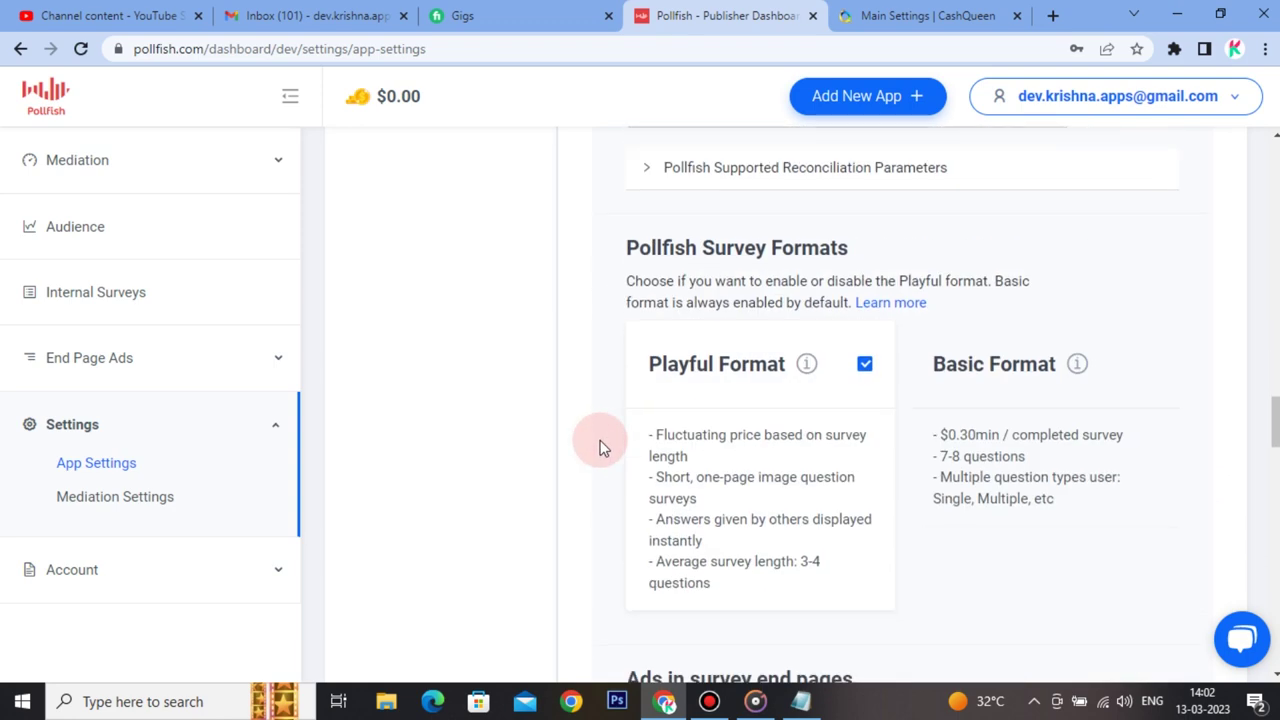
scroll(600, 448, down, 1)
scroll(600, 445, down, 2)
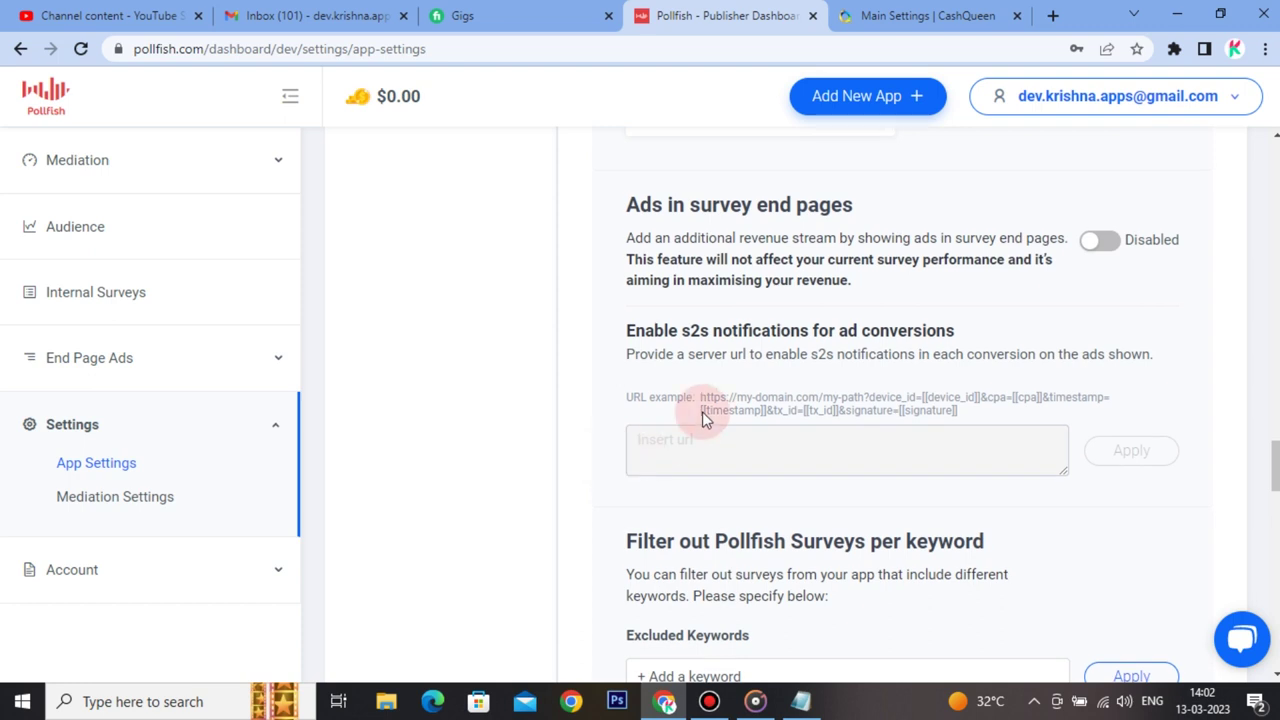
scroll(630, 418, down, 3)
scroll(630, 418, down, 2)
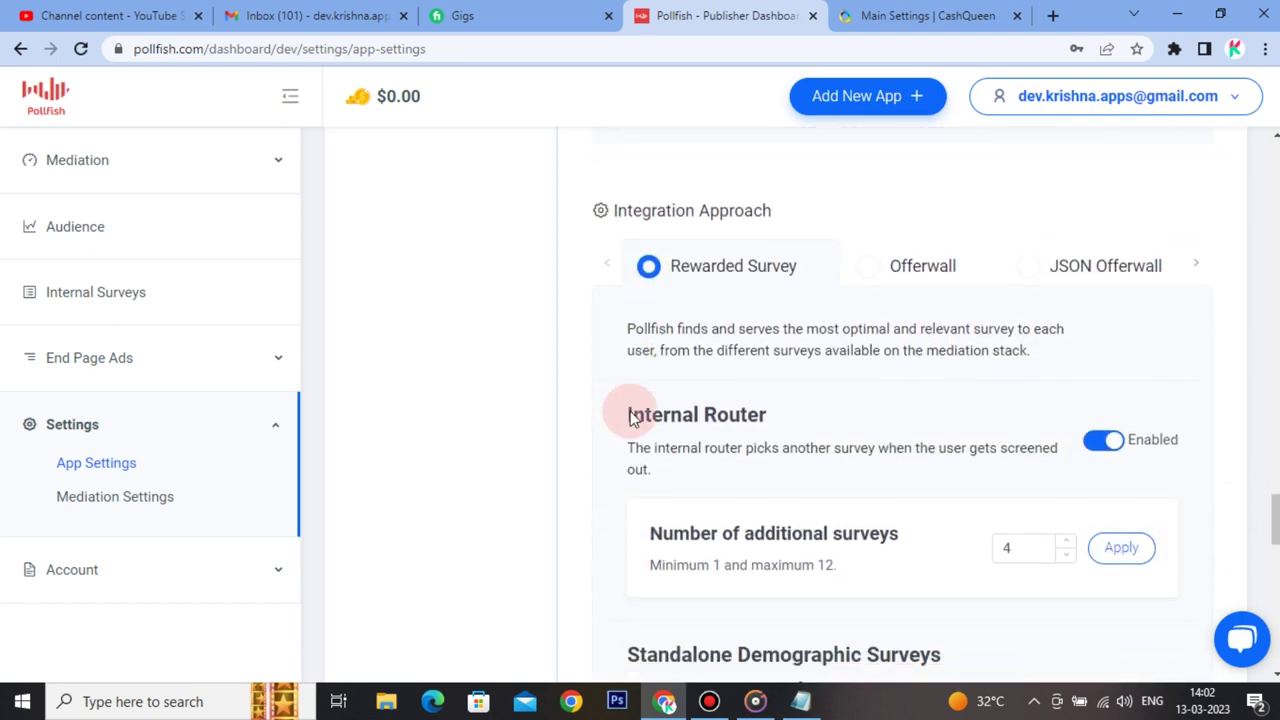
Scroll the App Settings page down to the Customize survey prompt section
scroll(723, 469, down, 2)
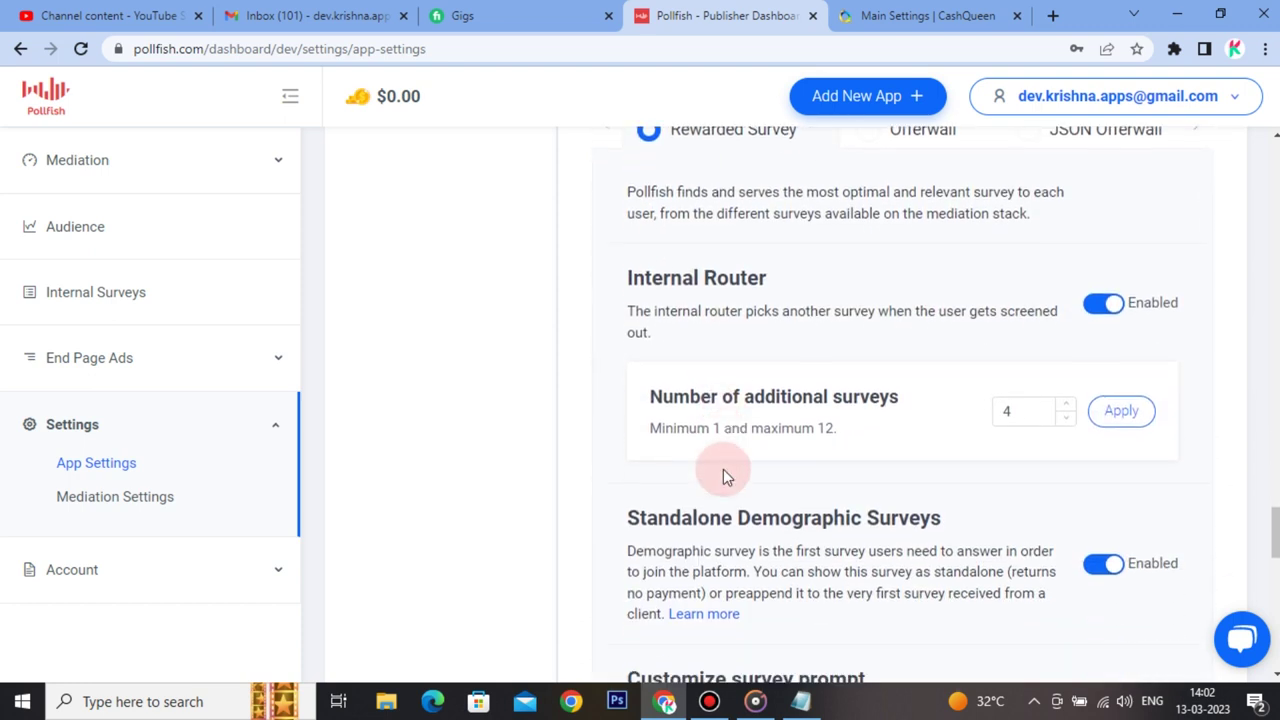
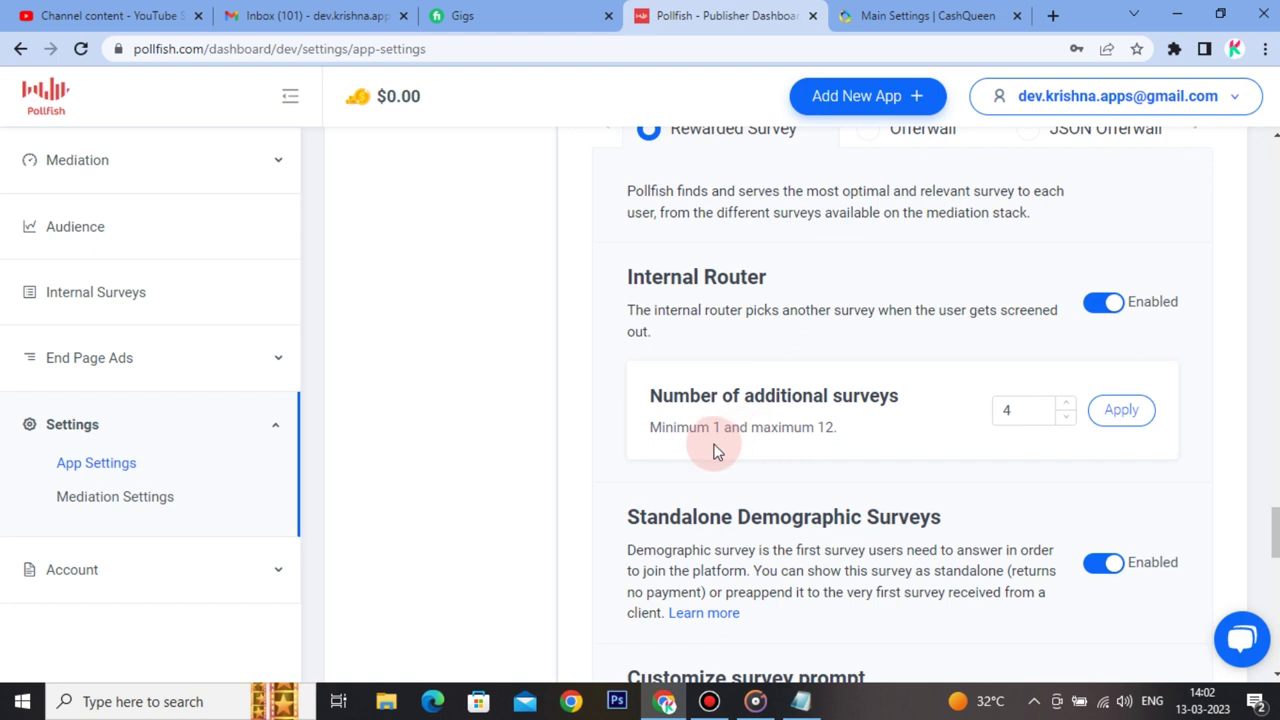
Scroll the App Settings page down to the Customize survey prompt section
scroll(713, 452, down, 3)
scroll(714, 449, down, 1)
scroll(716, 450, down, 3)
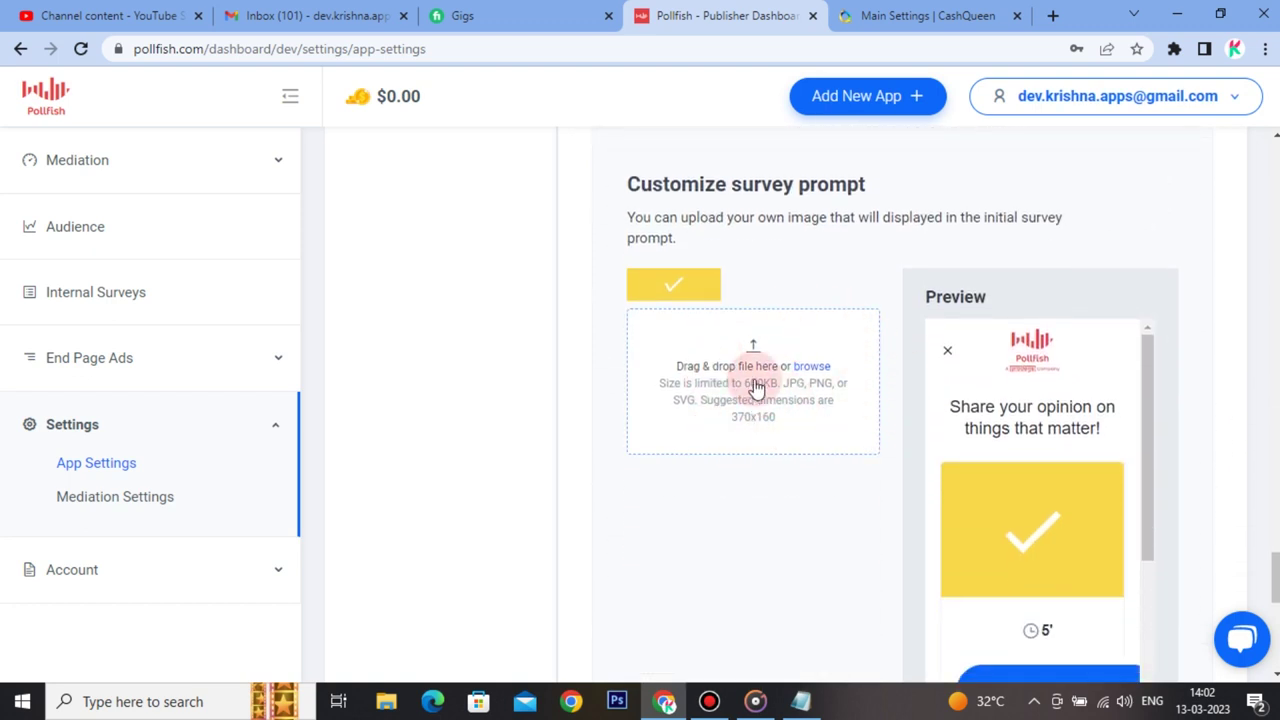
In the Notepad guide, add a new line: 'You can also set your own logo of offerwall'
click(800, 705)
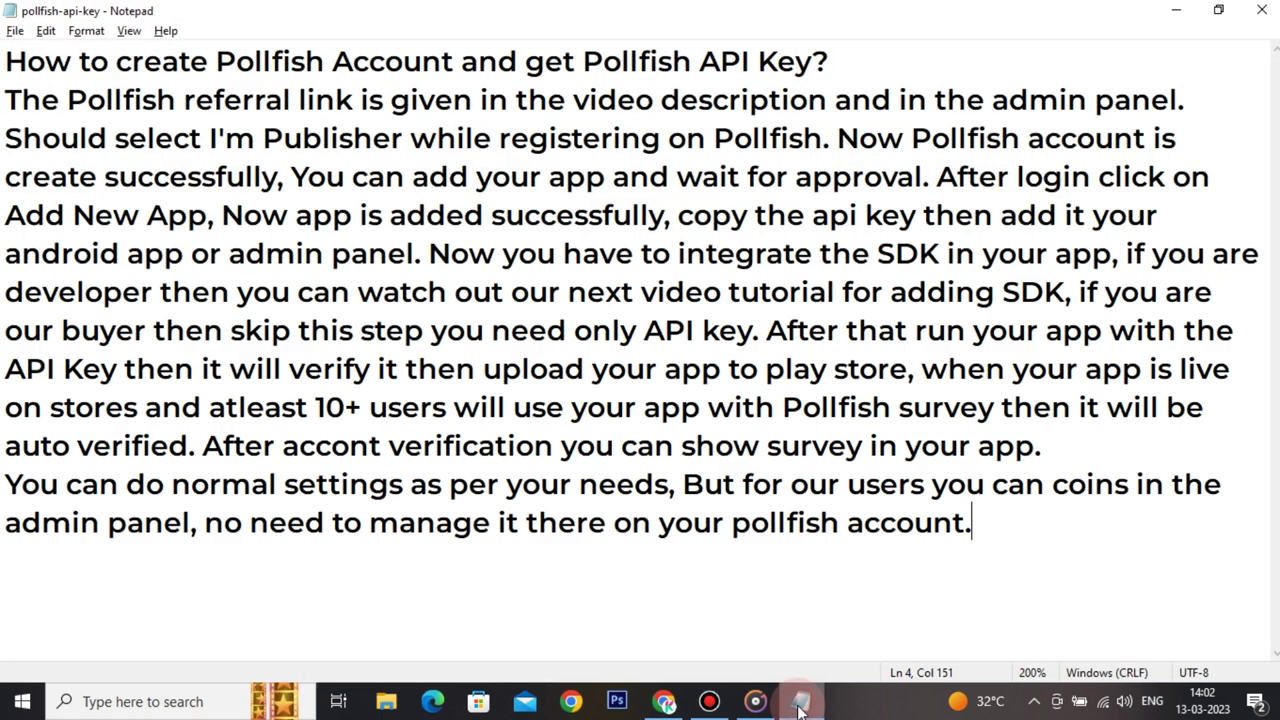
key(Return)
text(You )
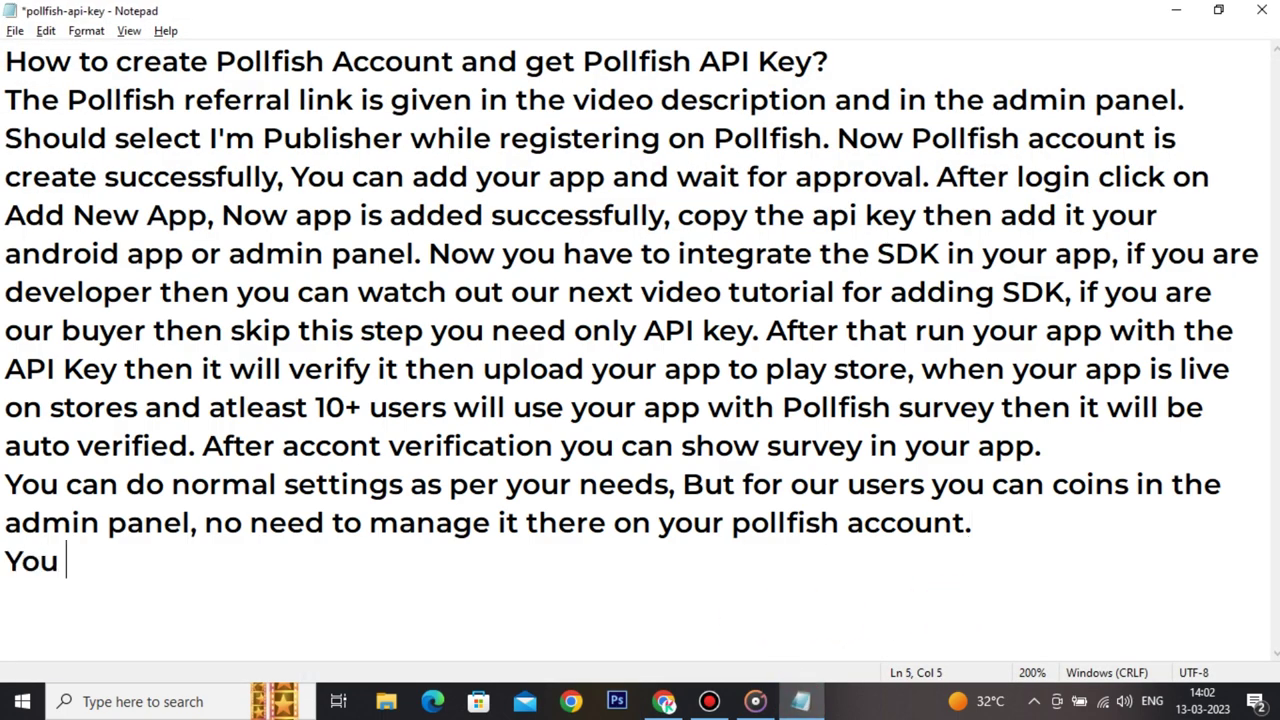
text(can also )
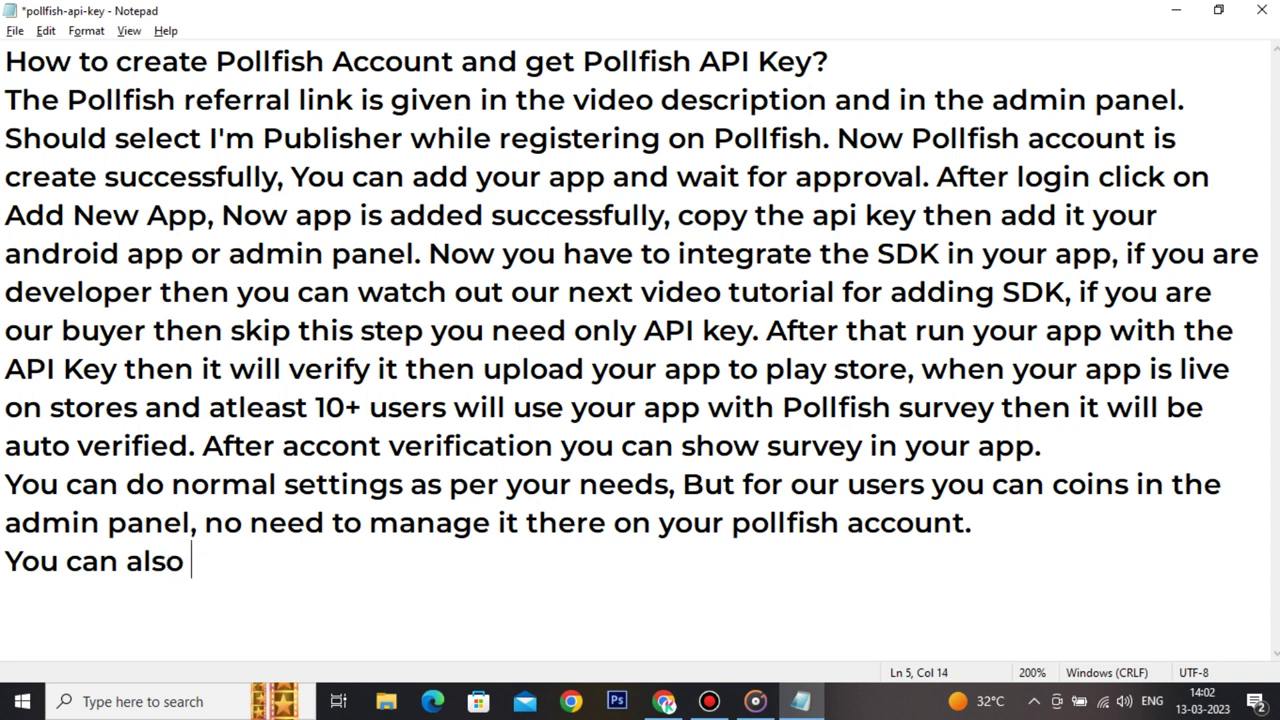
text(c)
key(BackSpace)
text(set your)
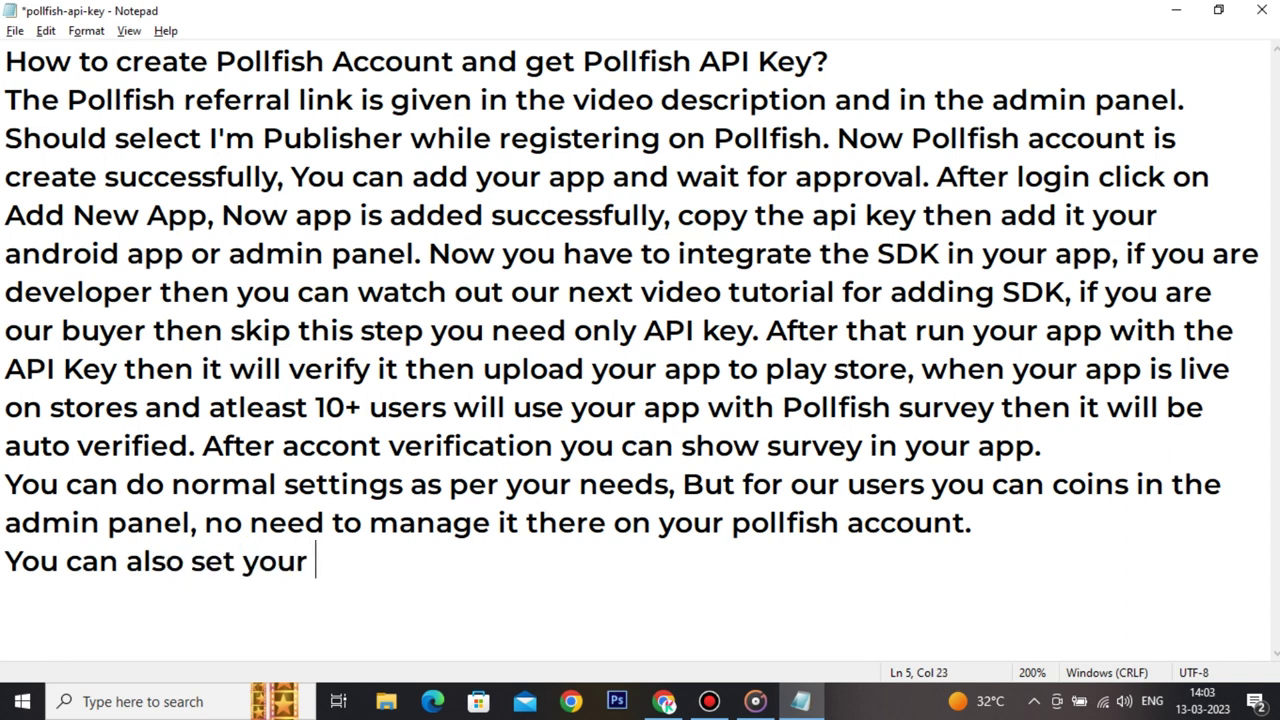
text(a)
key(BackSpace)
text(own l)
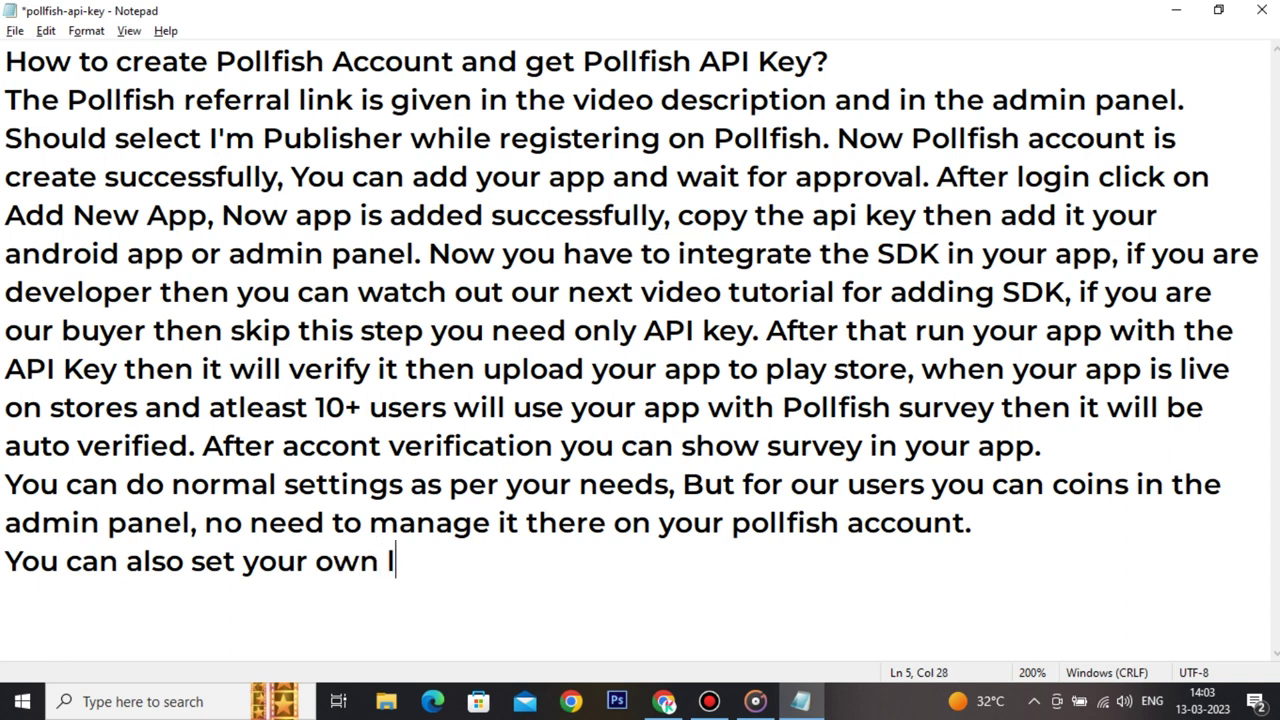
text(ogo)
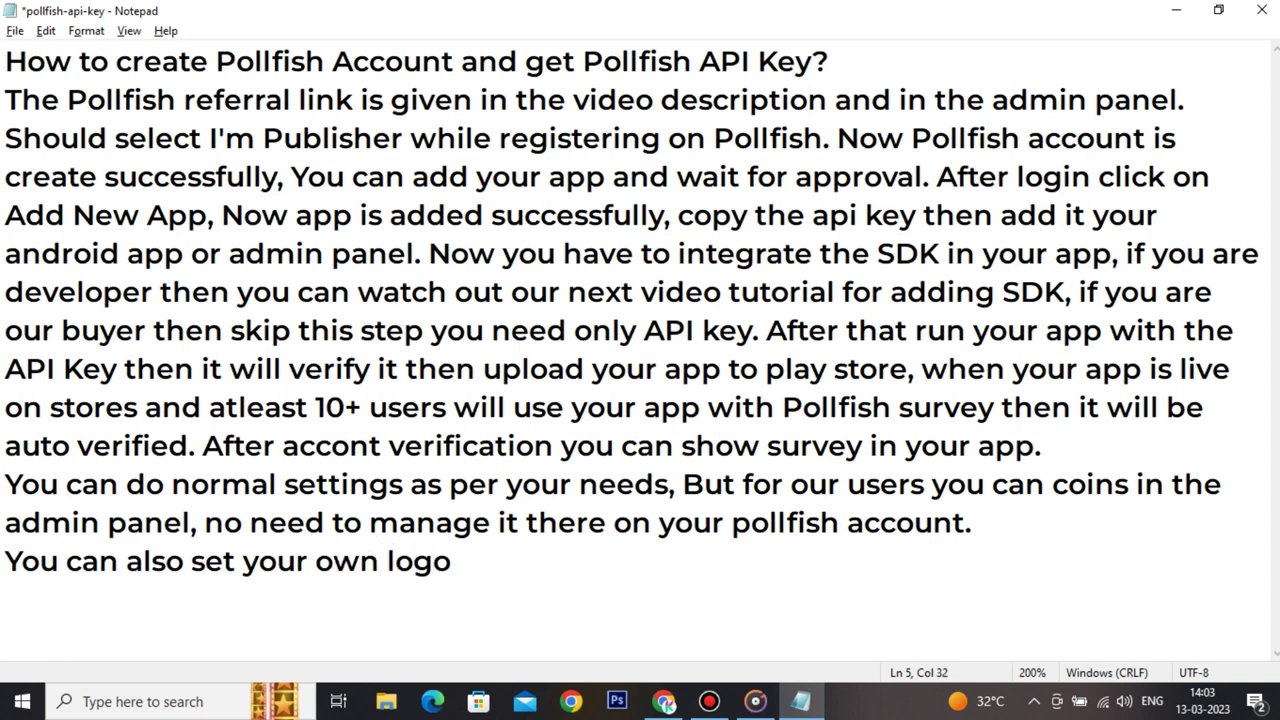
text( of offerw)
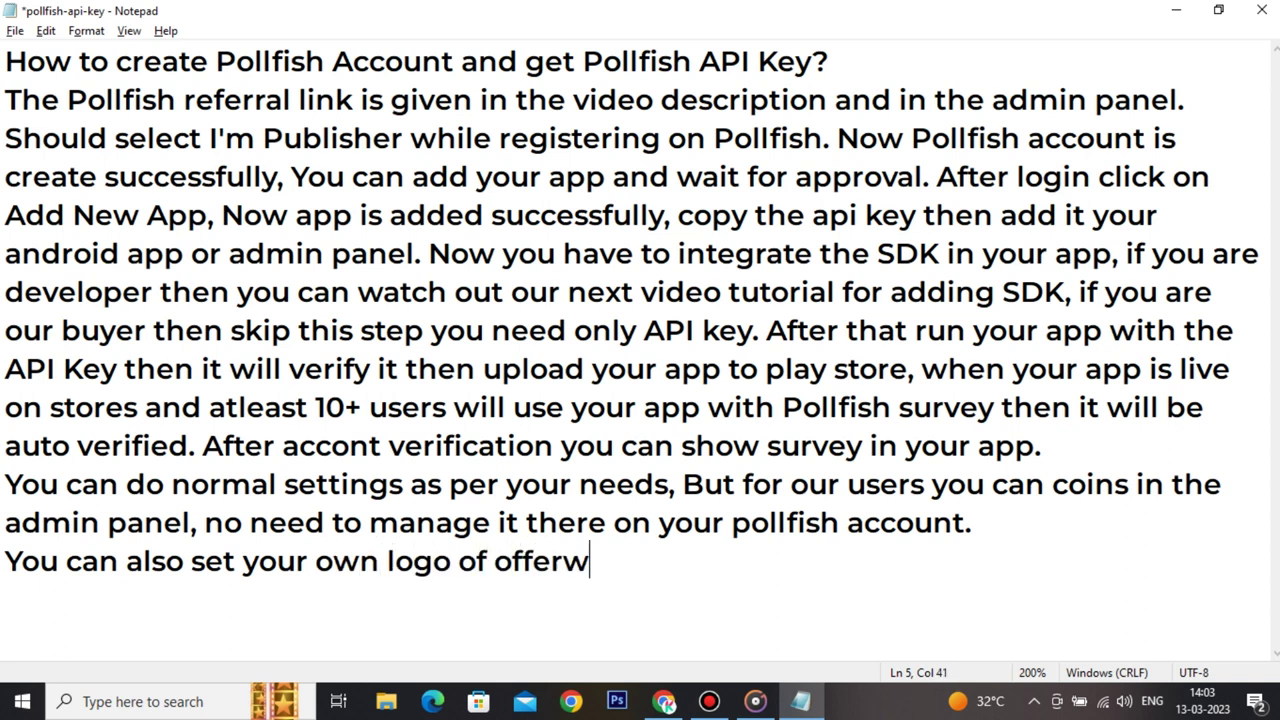
text(all)
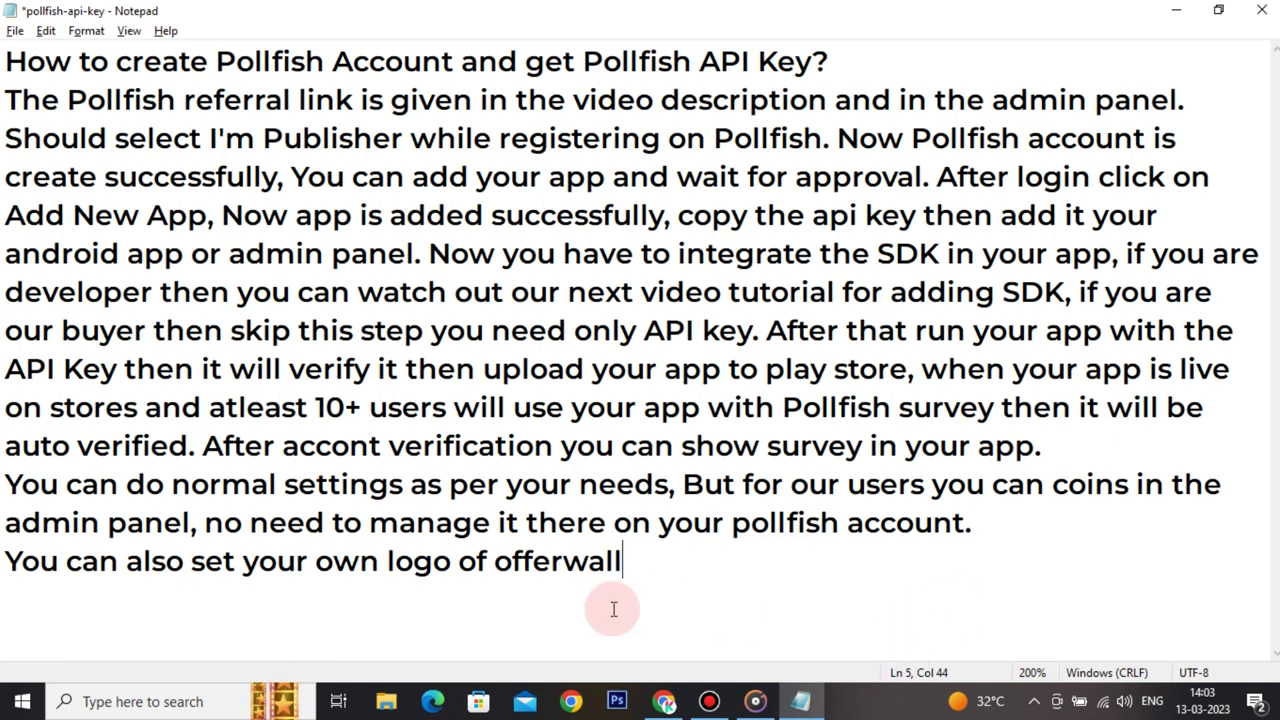
Correct the line to end 'on pollfish offerwall servey', save the guide, and return to the dashboard
click(497, 562)
click(477, 562)
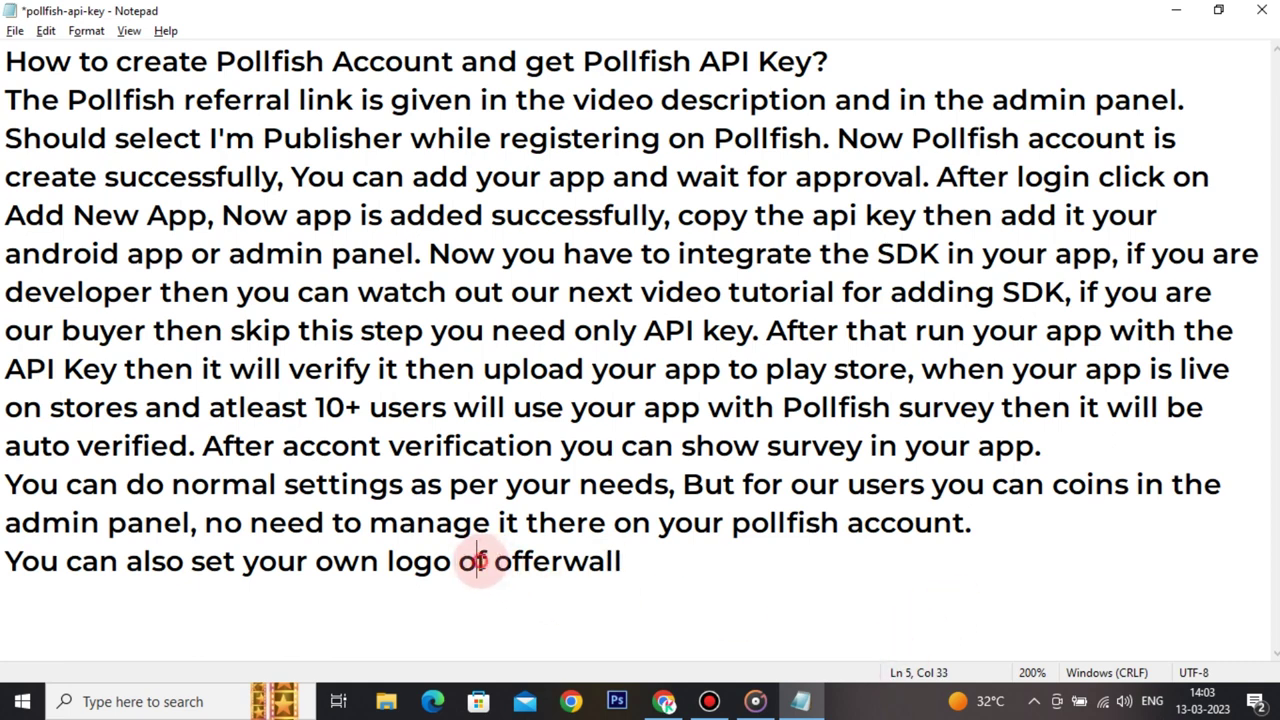
key(Delete)
text(n po)
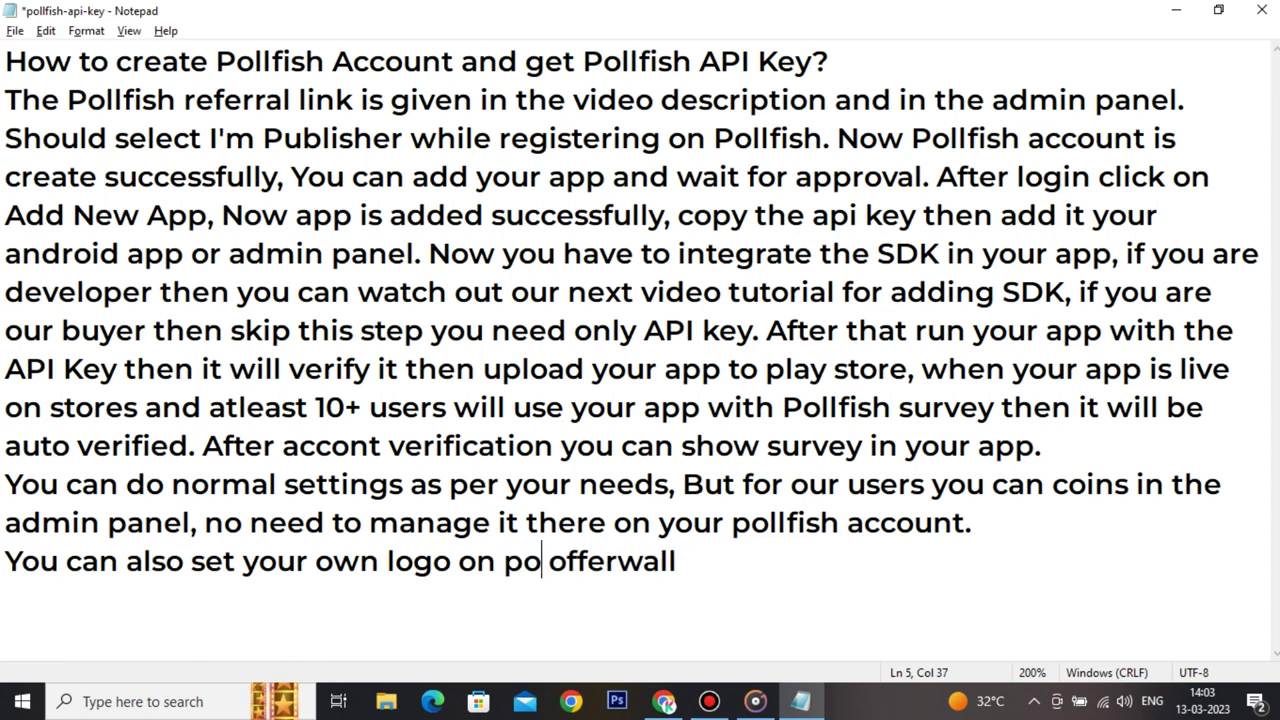
text(llfish)
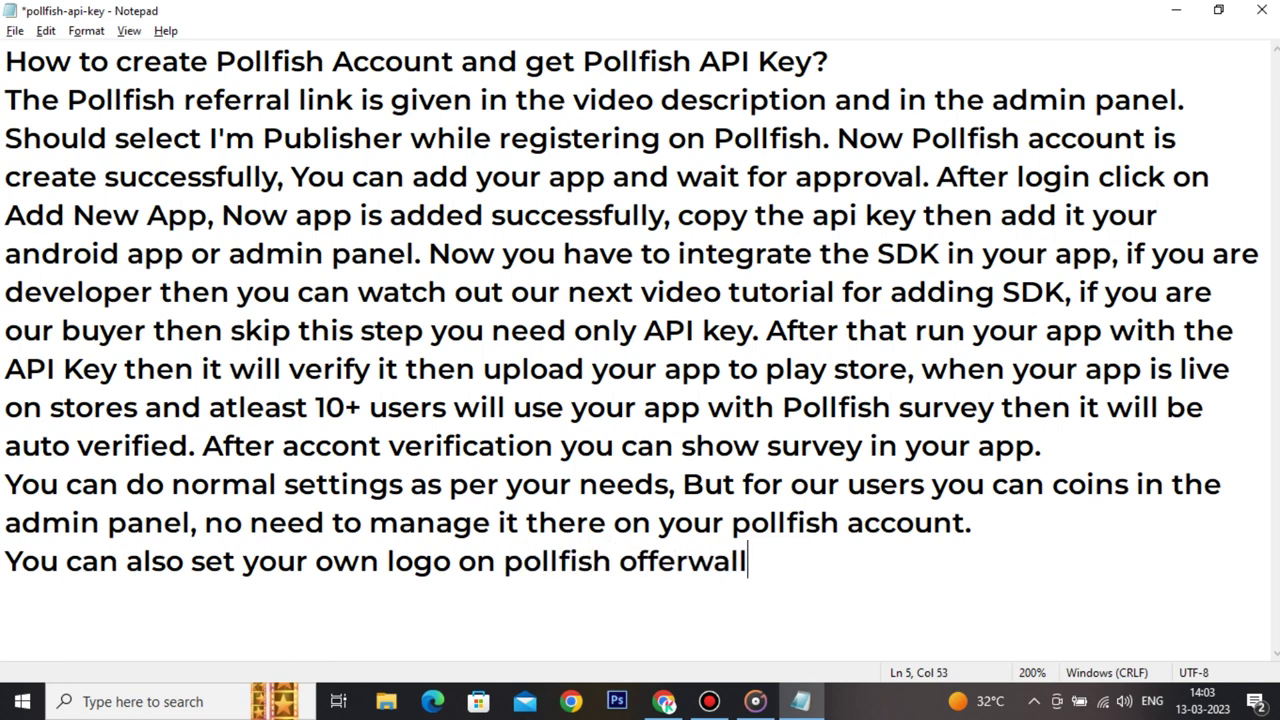
text( offerwall serv)
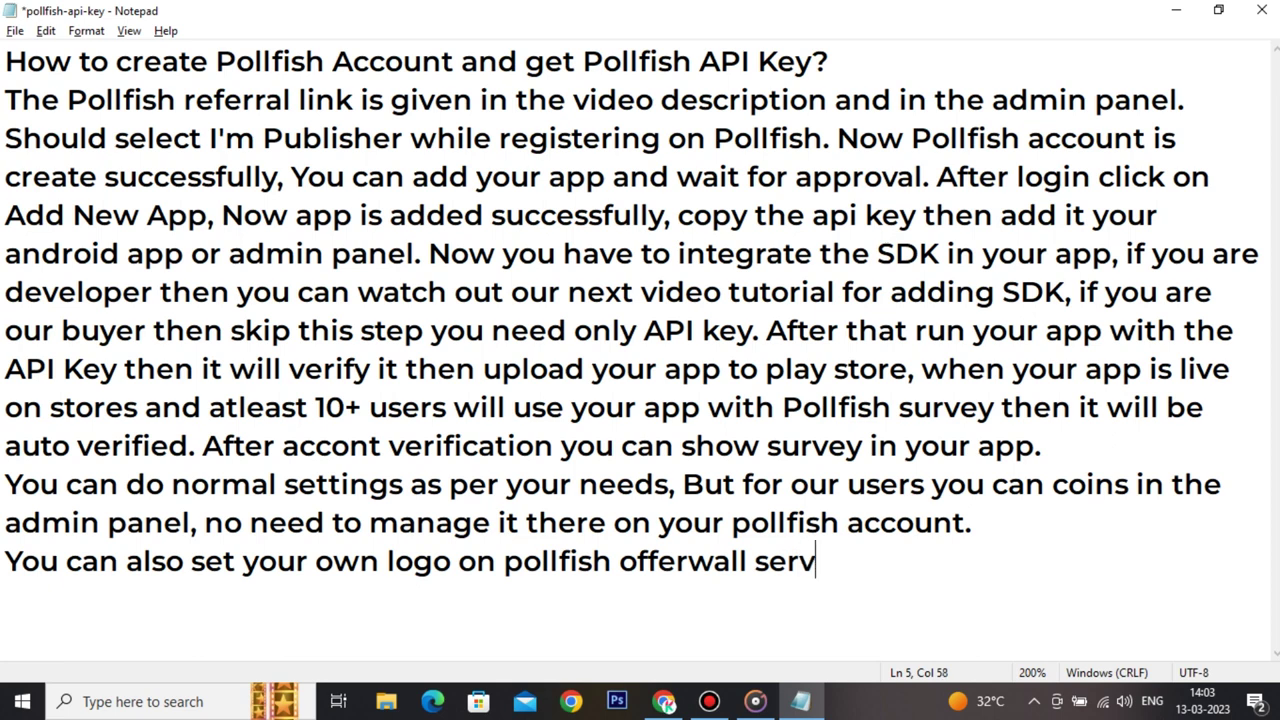
text(ey.)
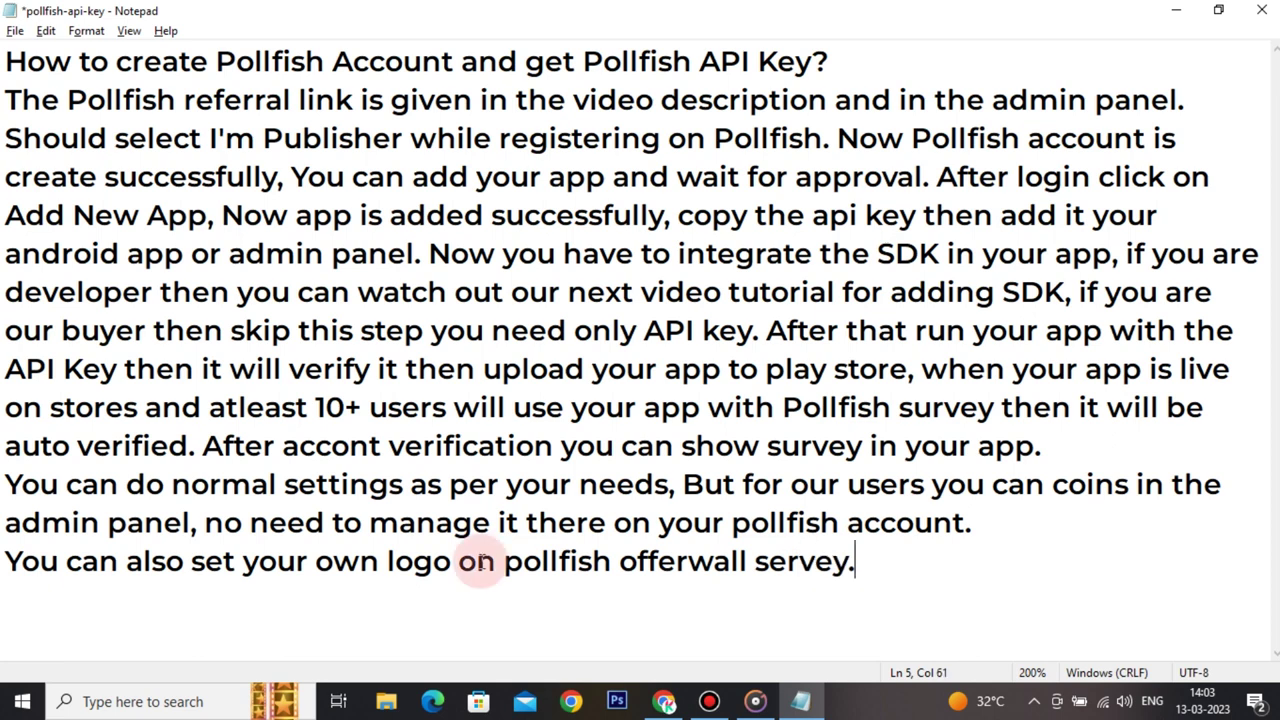
key(ctrl+s)
key(alt+Tab)
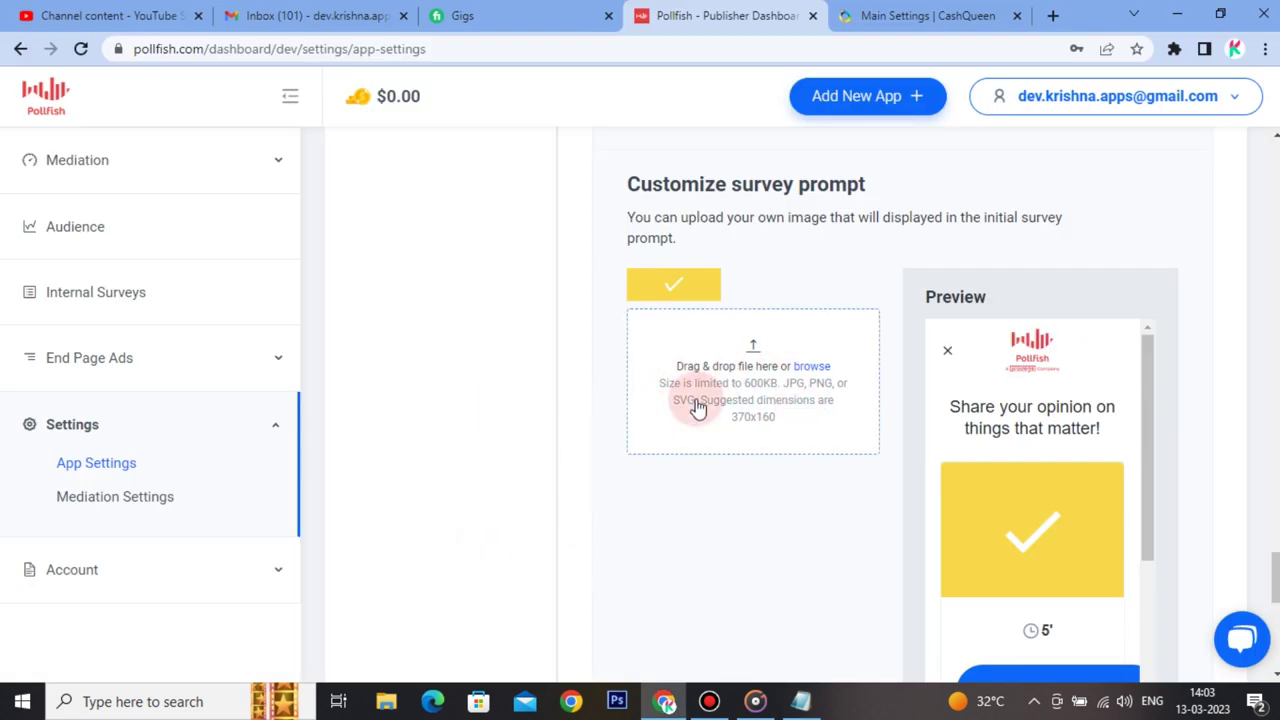
Switch the integration type to Rewarded and dismiss the Rewarded vs Standalone surveys notice
drag(630, 184, 897, 183)
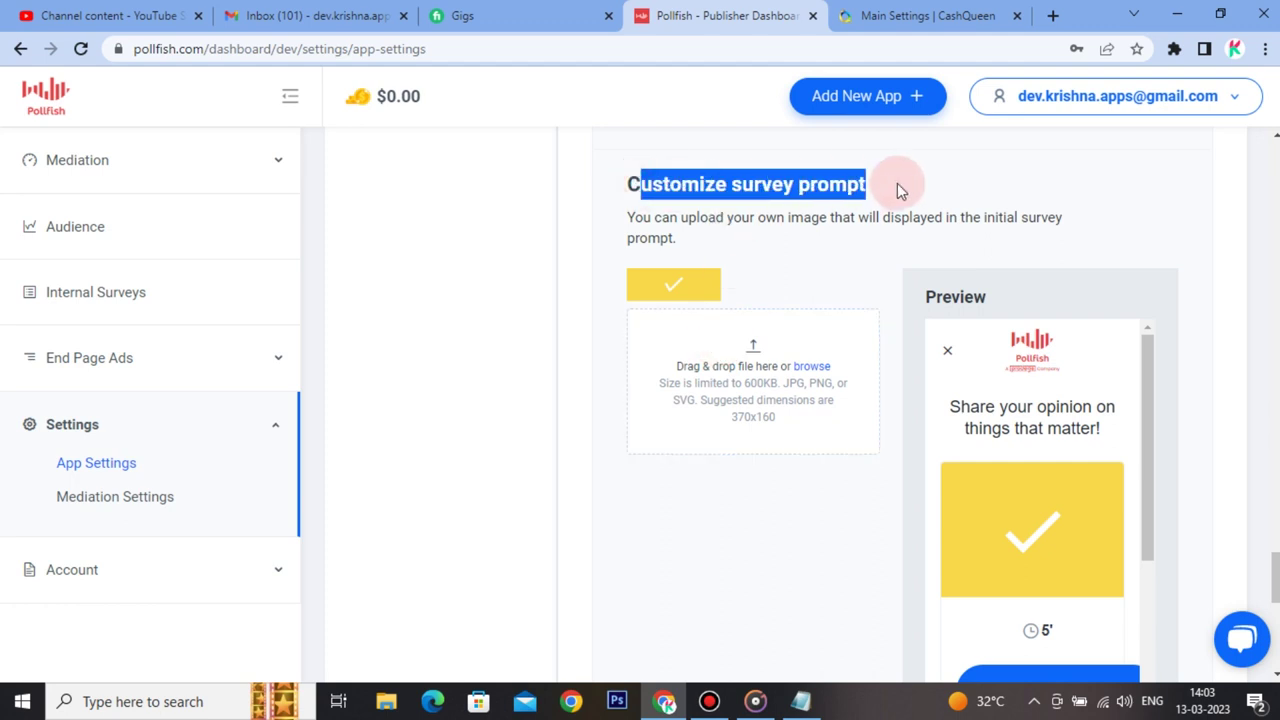
click(897, 183)
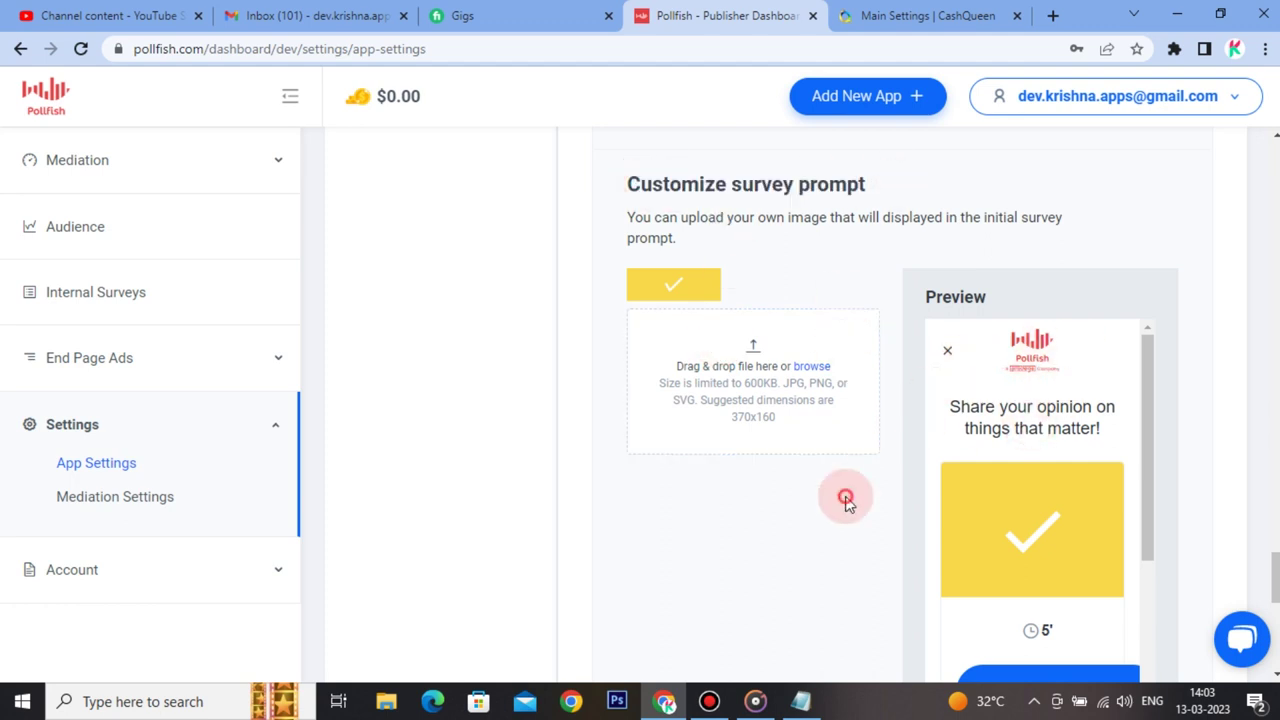
scroll(845, 496, down, 2)
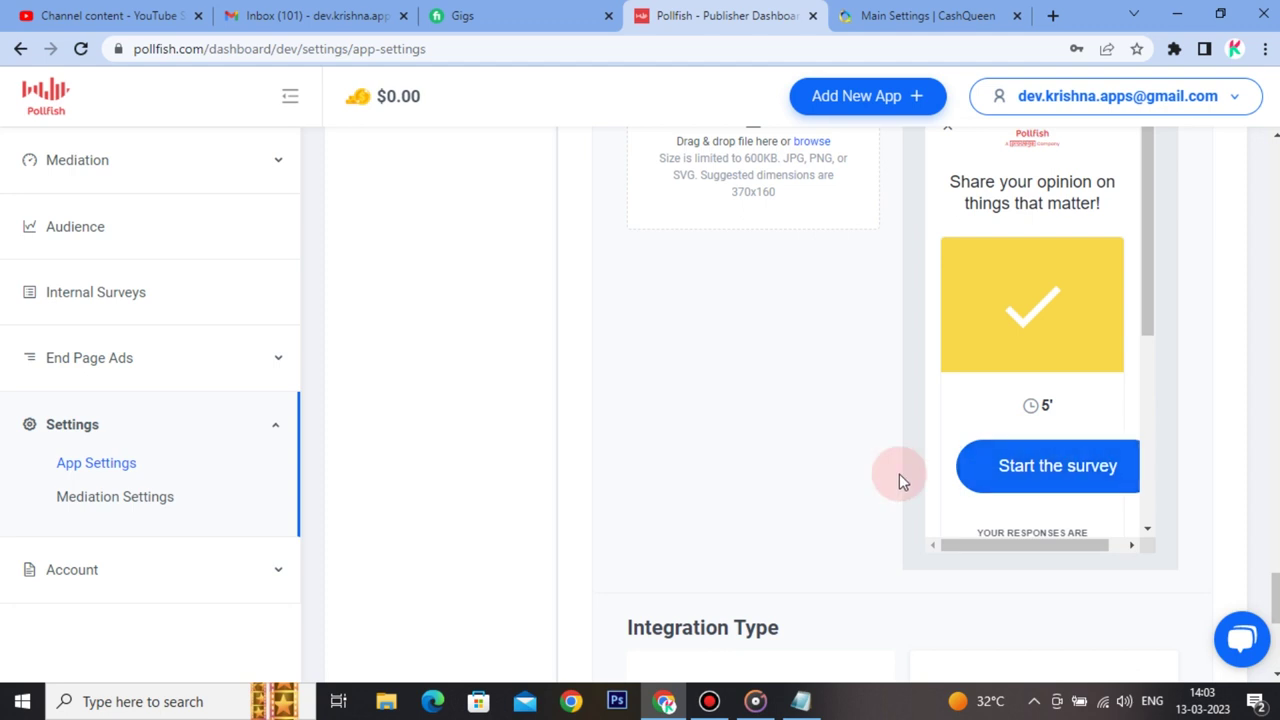
scroll(899, 473, down, 3)
scroll(899, 473, down, 2)
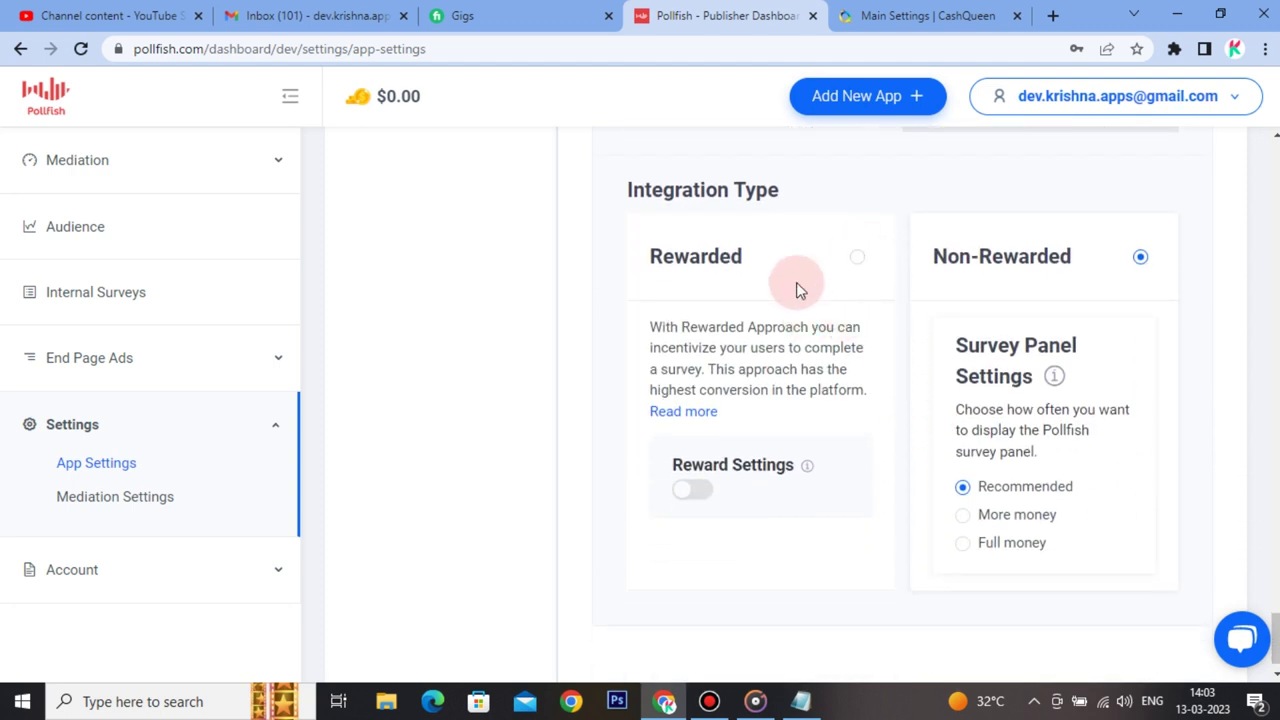
click(859, 258)
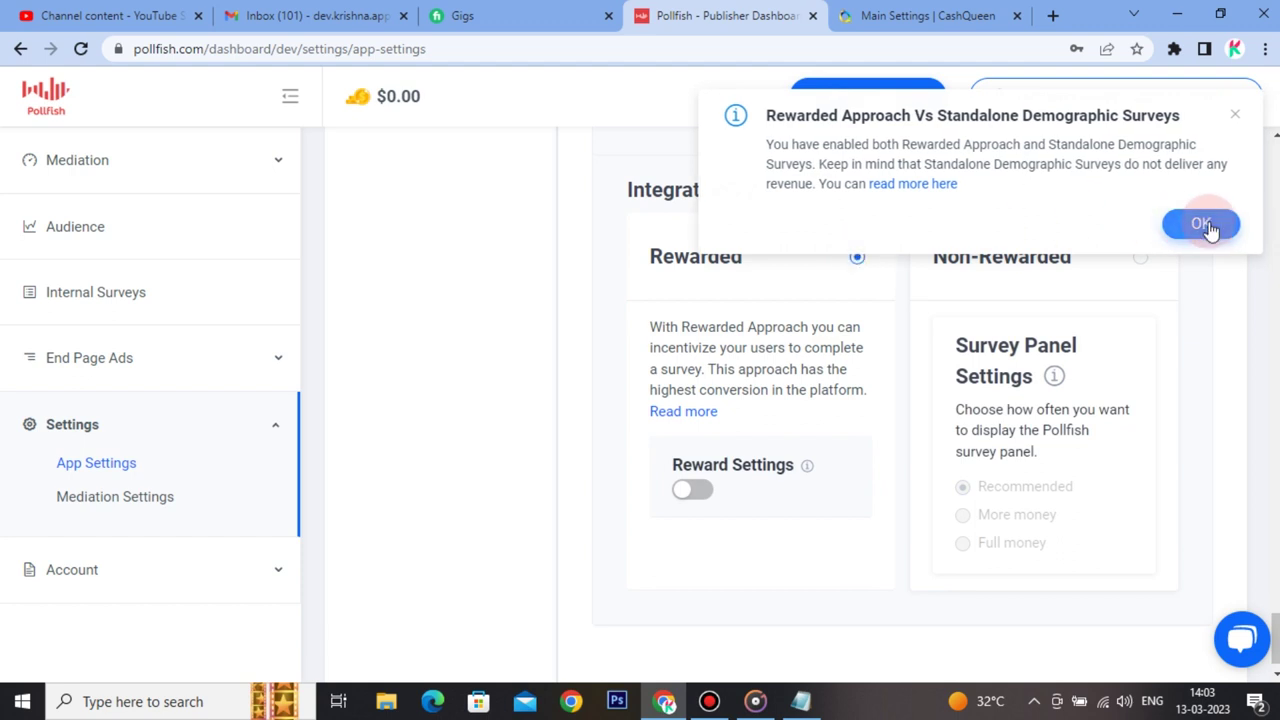
click(1170, 228)
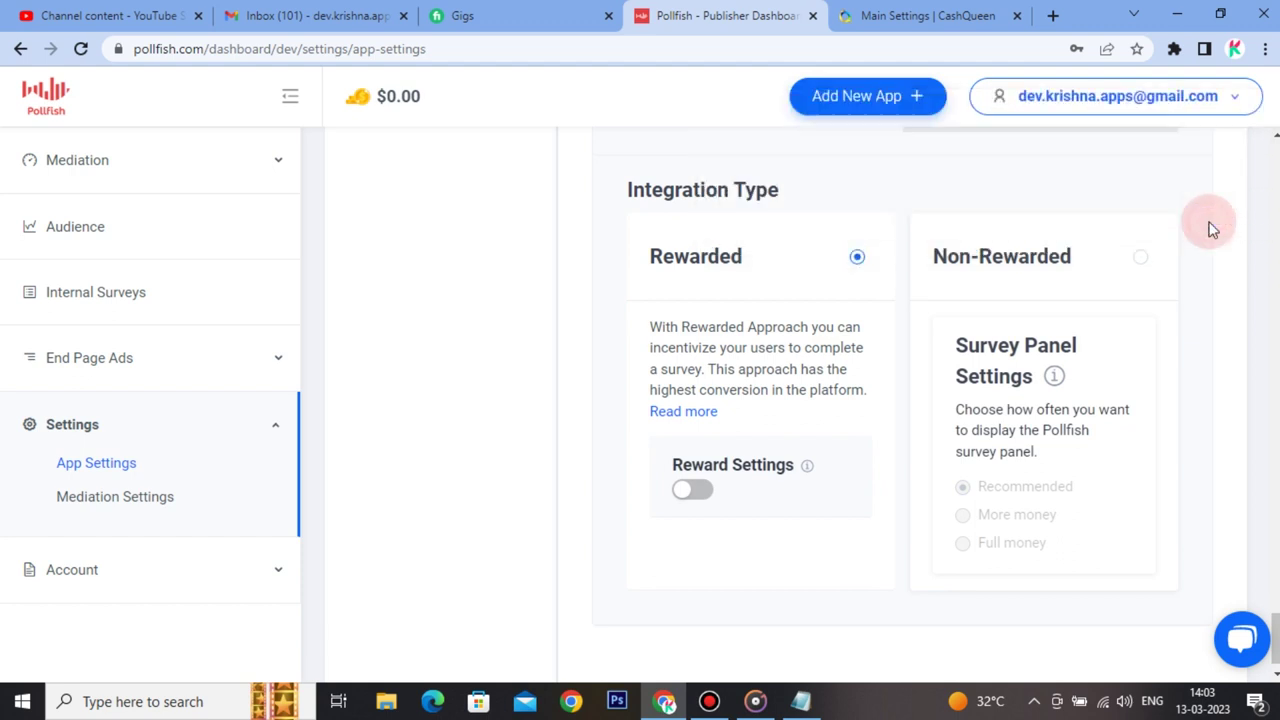
Turn on Reward Settings and try currency names like Coins and Points, leaving the field empty
click(692, 490)
scroll(626, 478, down, 1)
scroll(626, 471, down, 1)
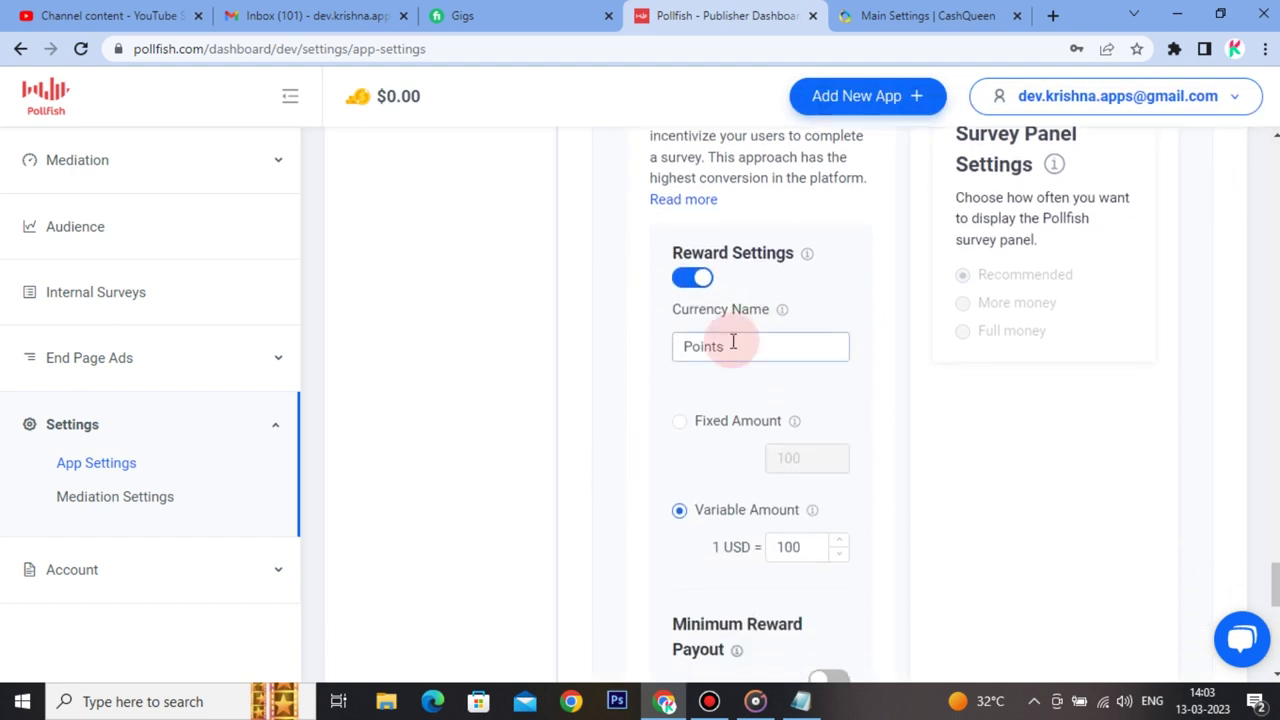
click(768, 342)
double_click(768, 342)
text(Diamonds e)
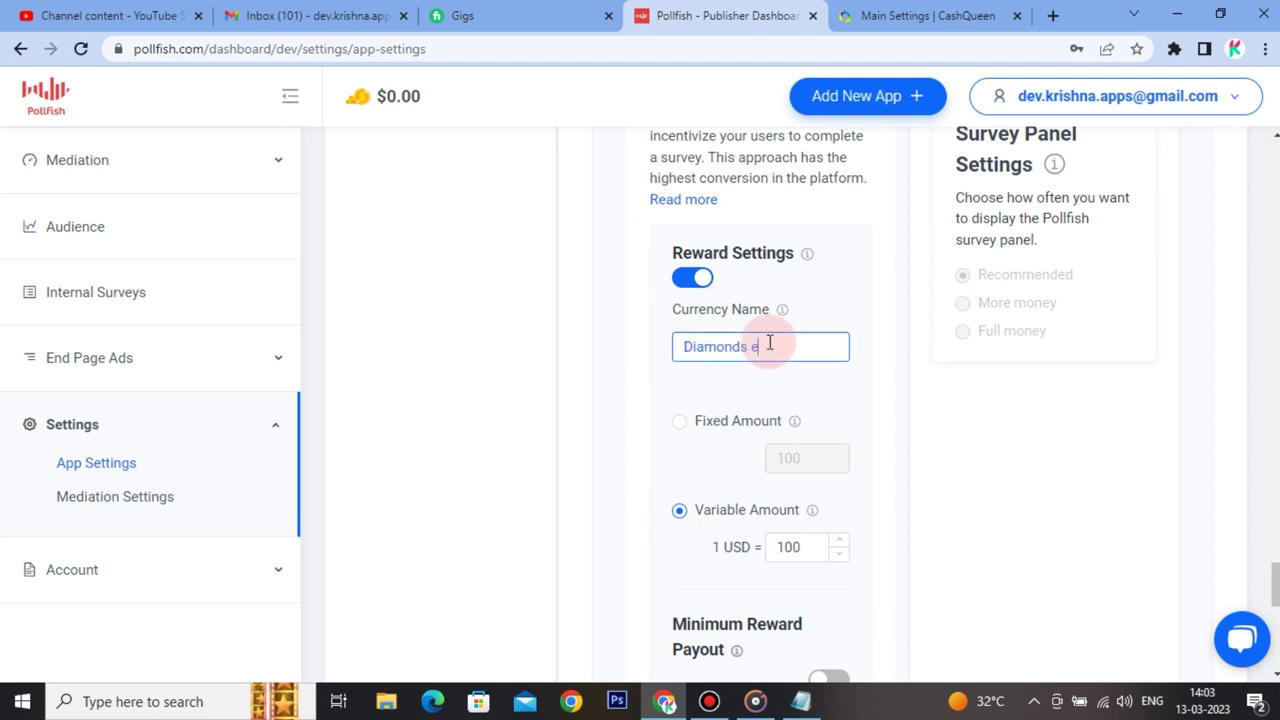
triple_click(769, 343)
text(C)
key(ctrl+a)
key(BackSpace)
text(Poi)
key(ctrl+a)
text(a)
key(BackSpace)
key(BackSpace)
key(BackSpace)
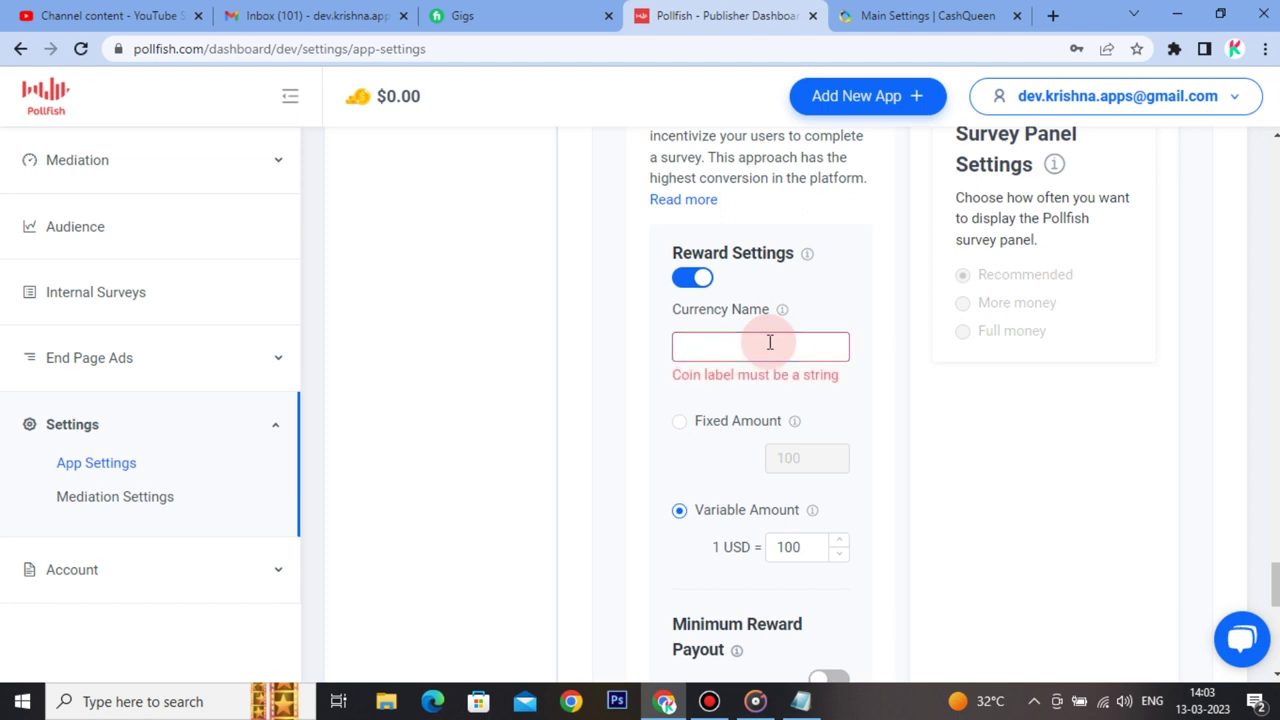
Turn Reward Settings back off and check the guide's sentence about managing coins in the admin panel
click(704, 283)
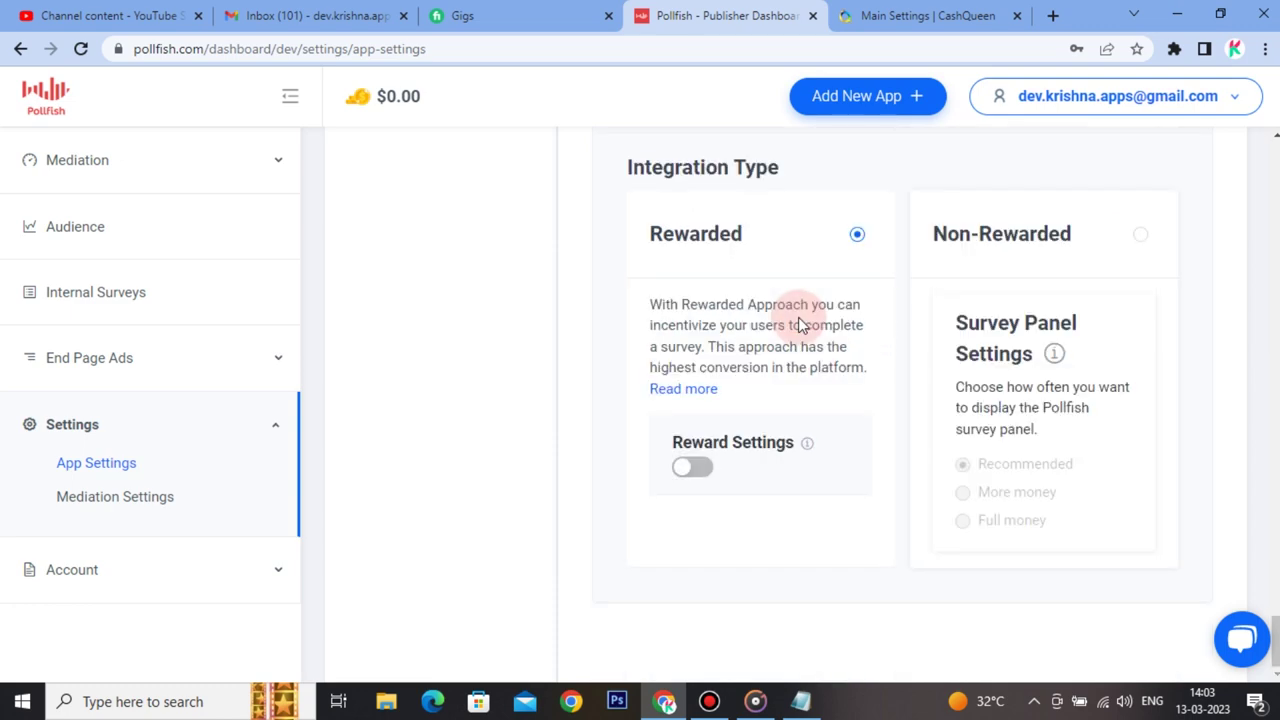
key(alt+Tab)
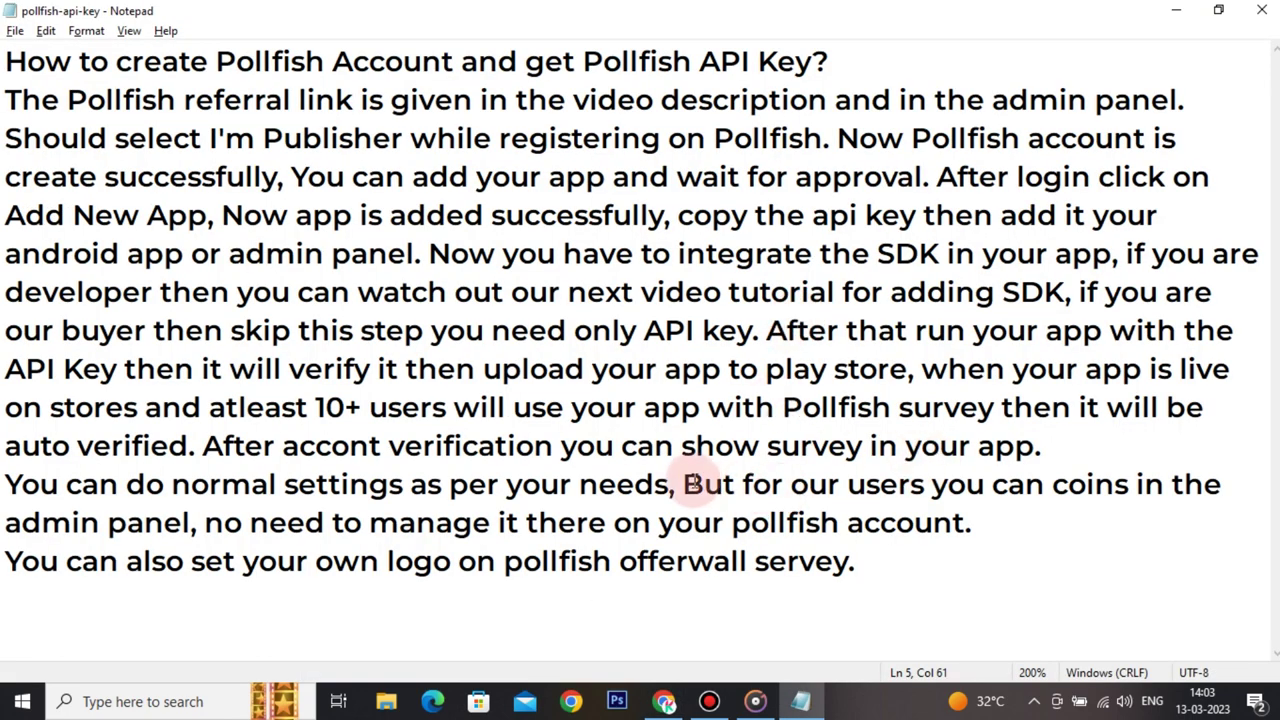
drag(684, 484, 994, 521)
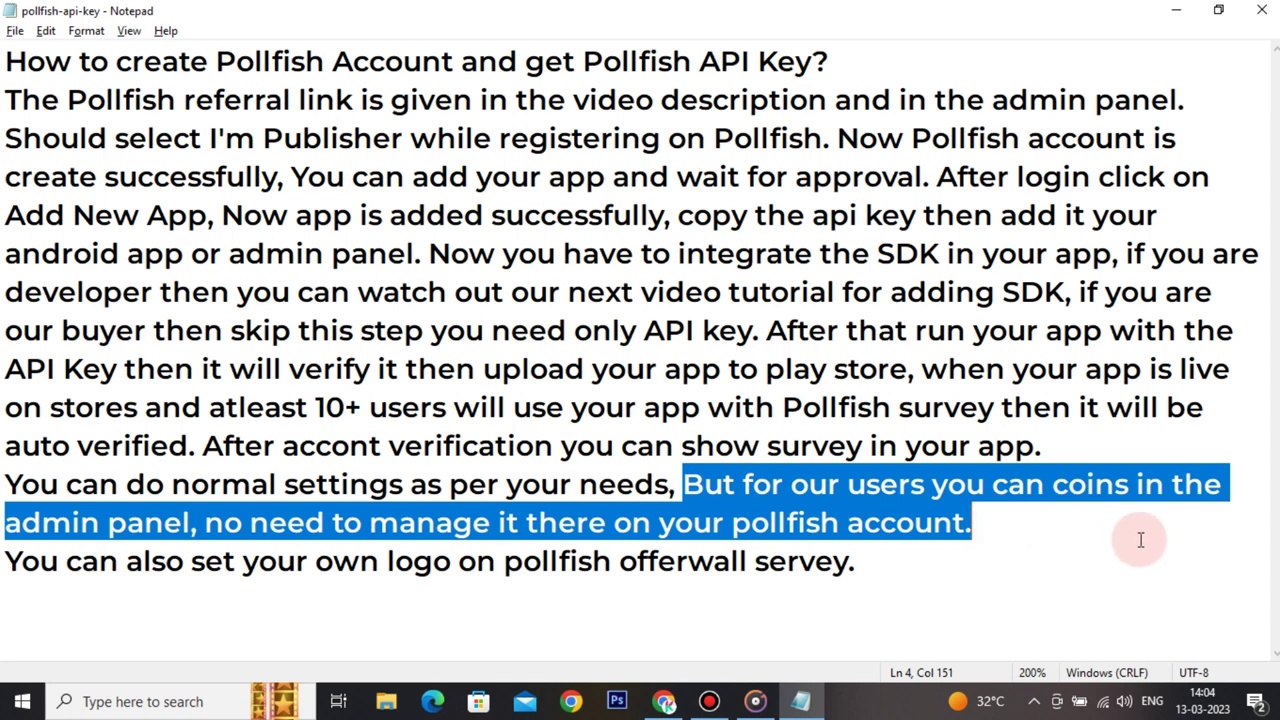
key(alt+Tab)
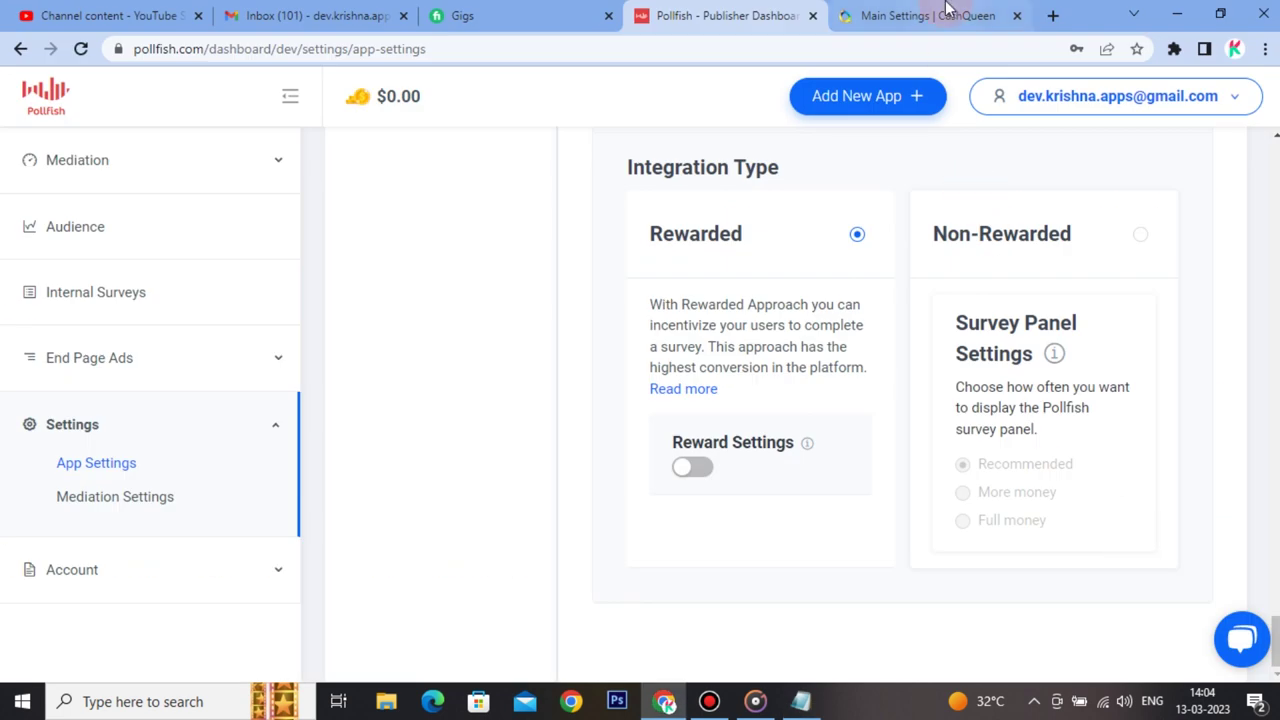
After checking the CashQueen main settings page, set the integration type to Non-Rewarded and scroll back to the top
click(928, 15)
click(727, 15)
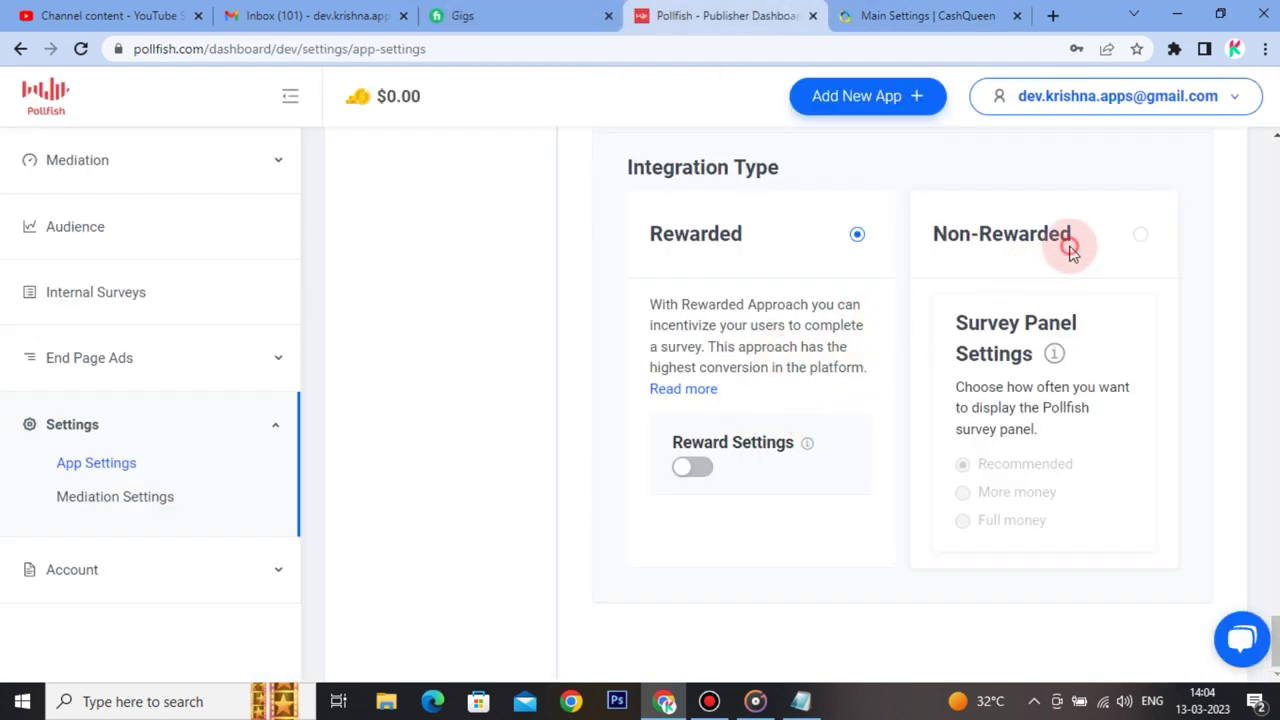
click(1143, 233)
scroll(895, 481, up, 5)
scroll(895, 481, up, 5)
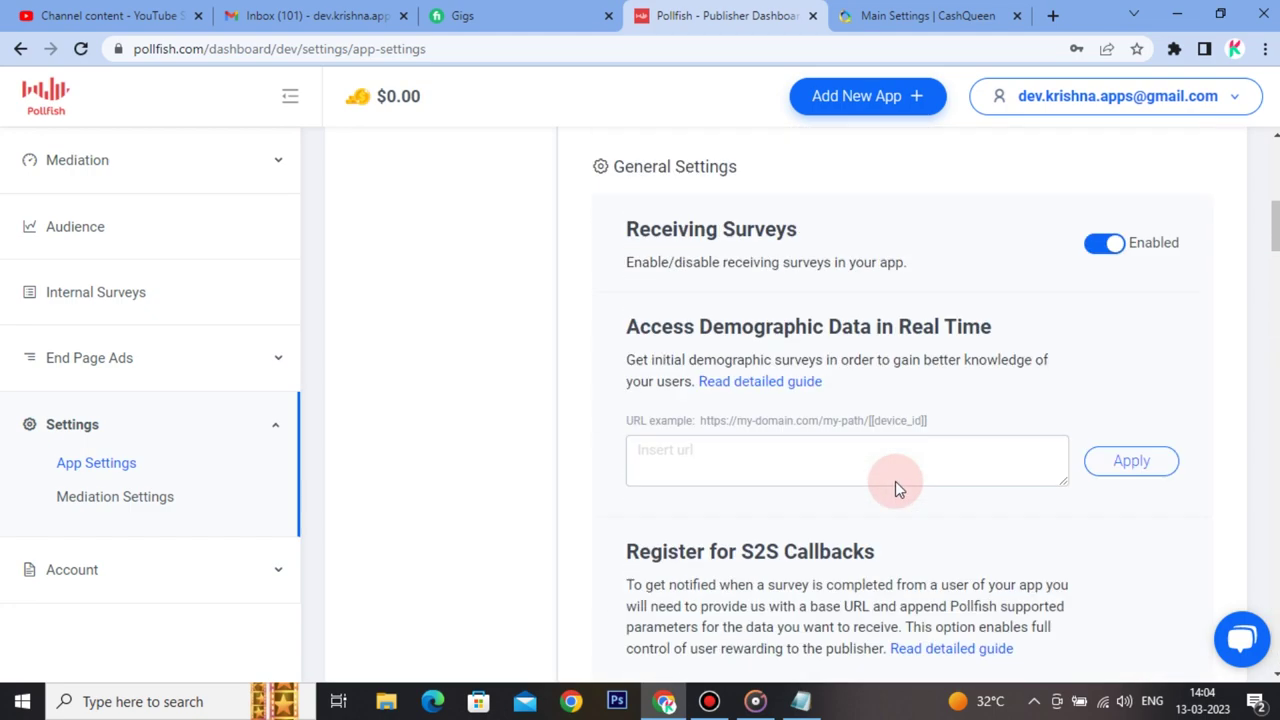
scroll(895, 481, up, 5)
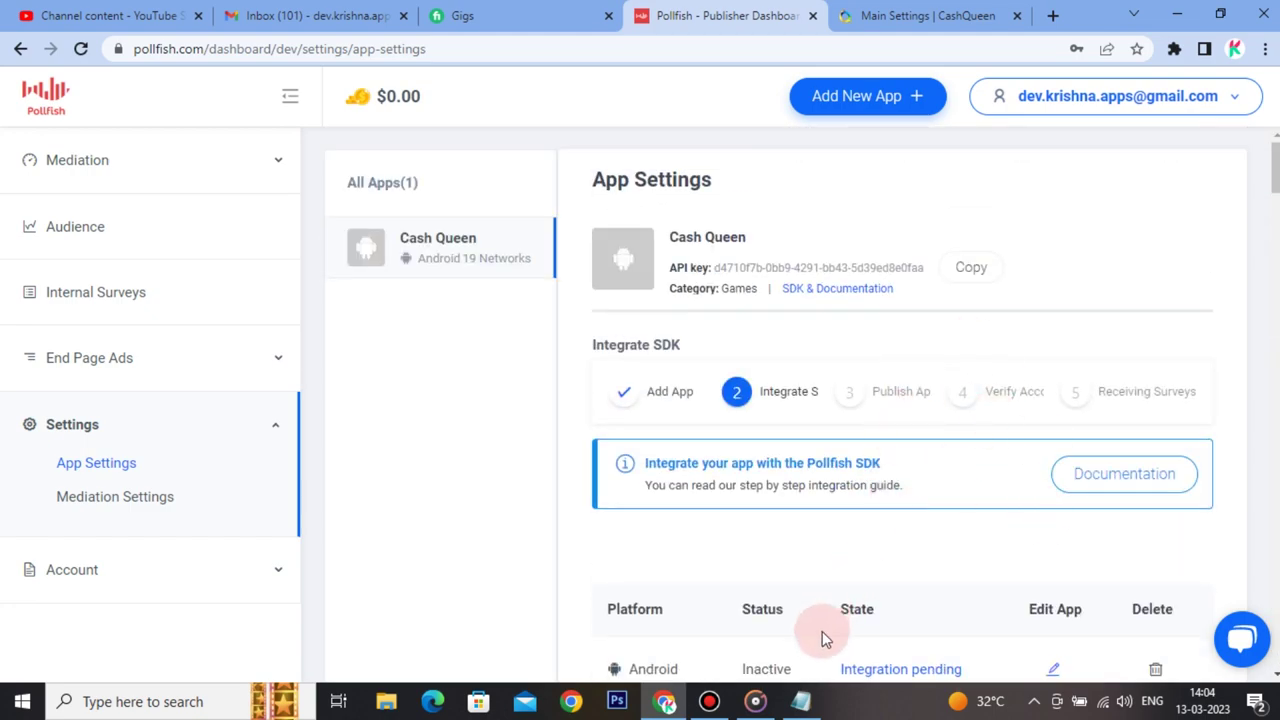
Add 'Now you are done' and the referral note about earning 20$ for 500 surveys, then save
click(804, 701)
click(960, 565)
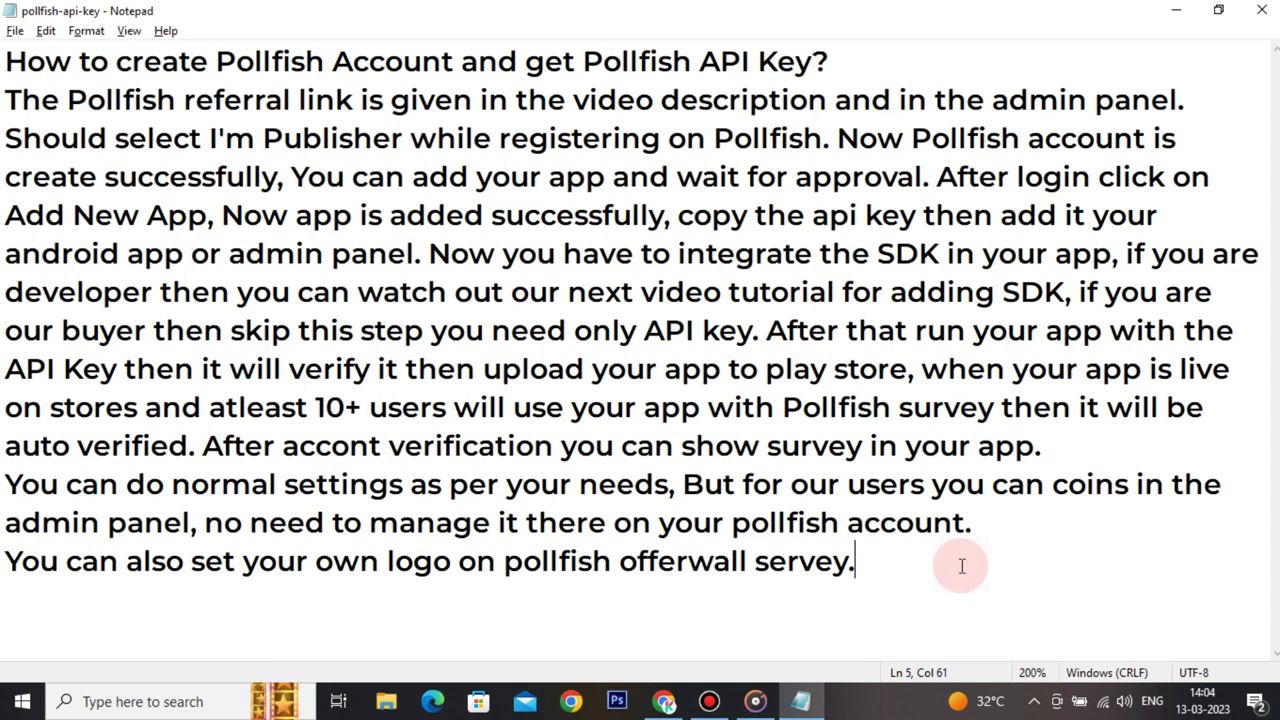
text(Now you )
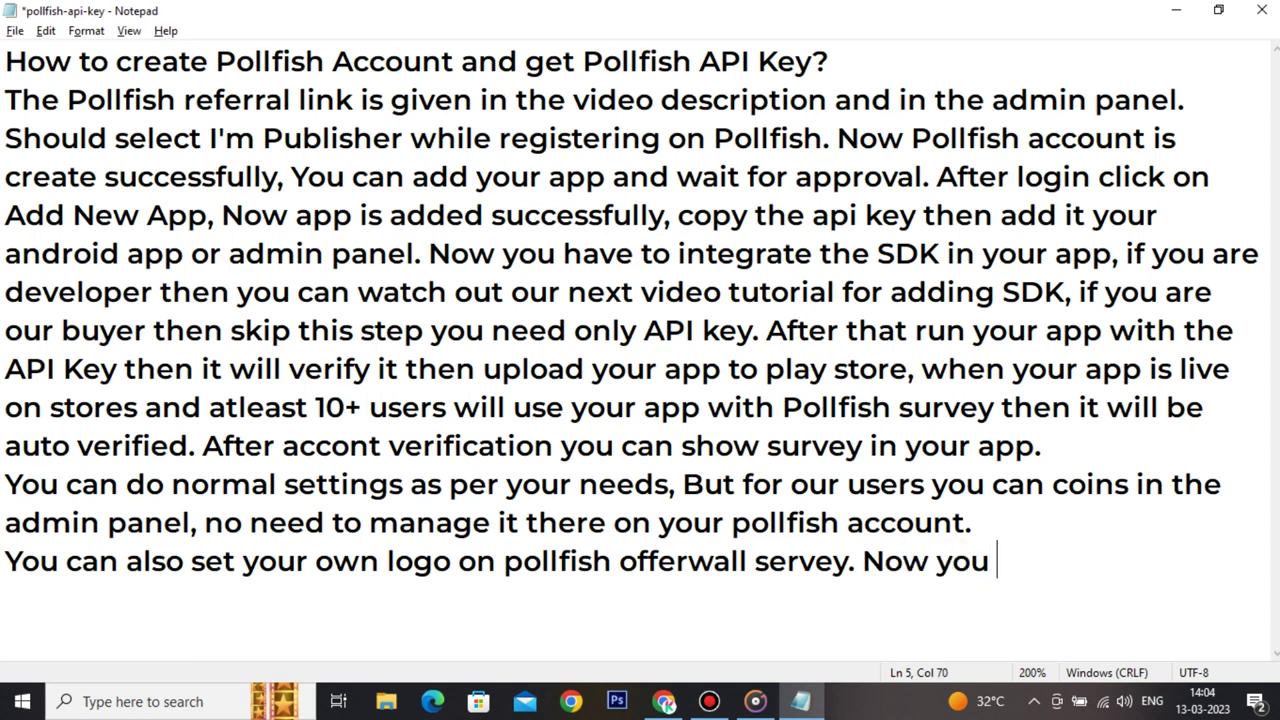
text(are done.)
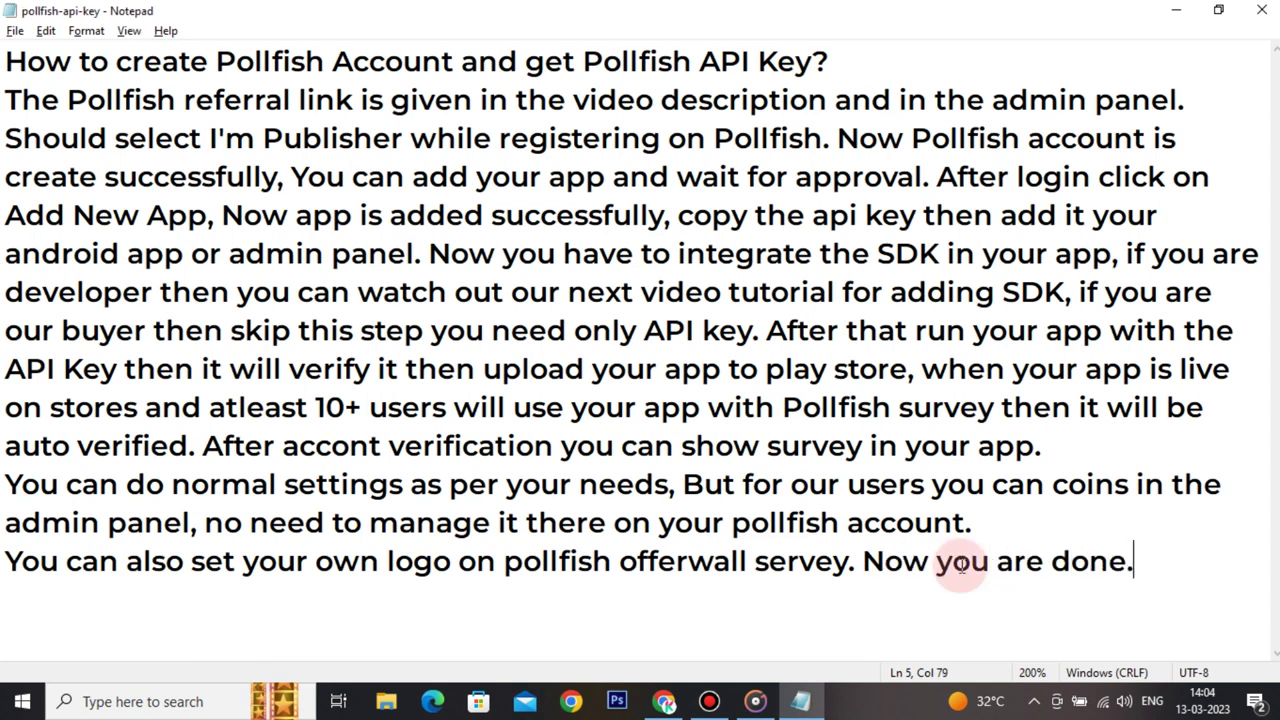
key(Return)
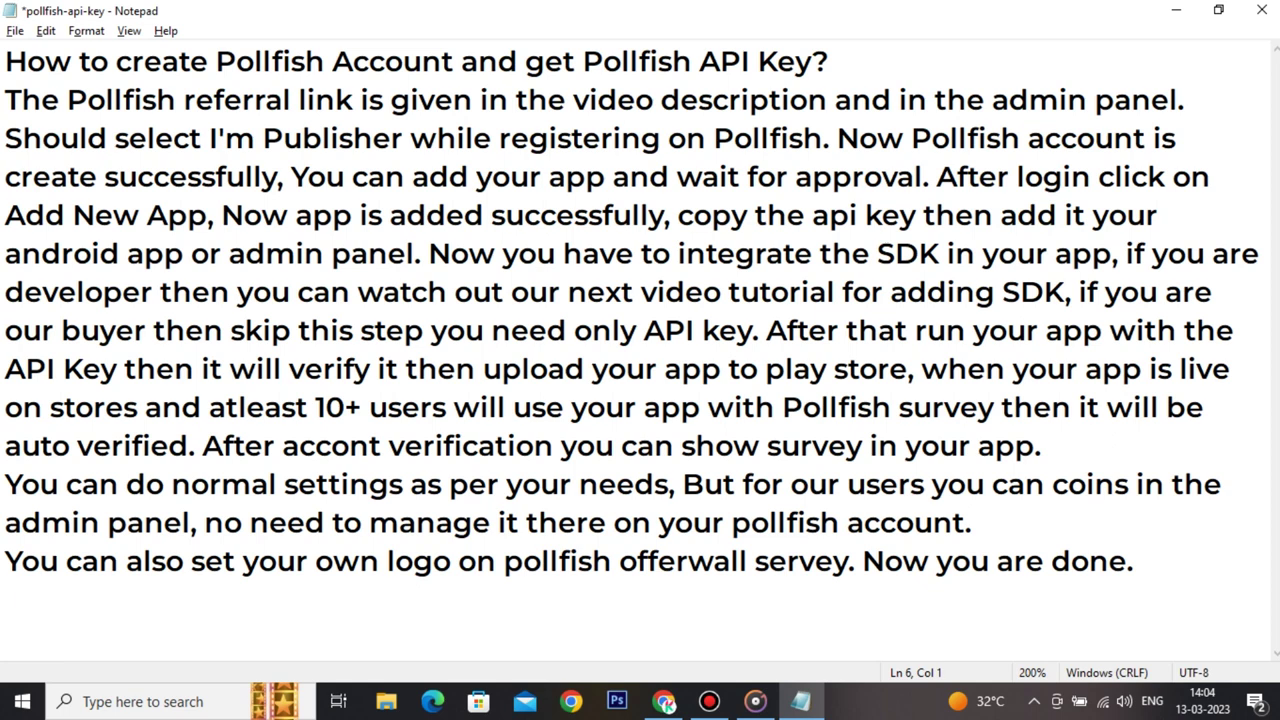
text(Ifyou do r)
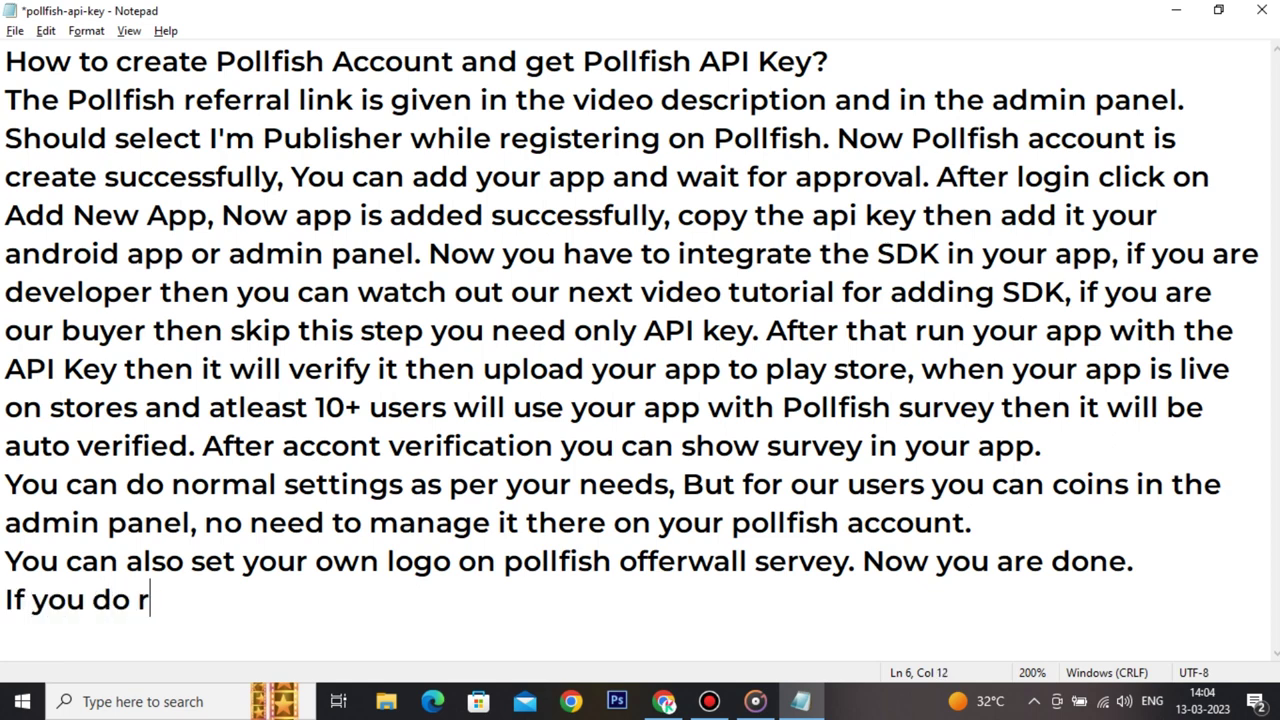
text(egister usi)
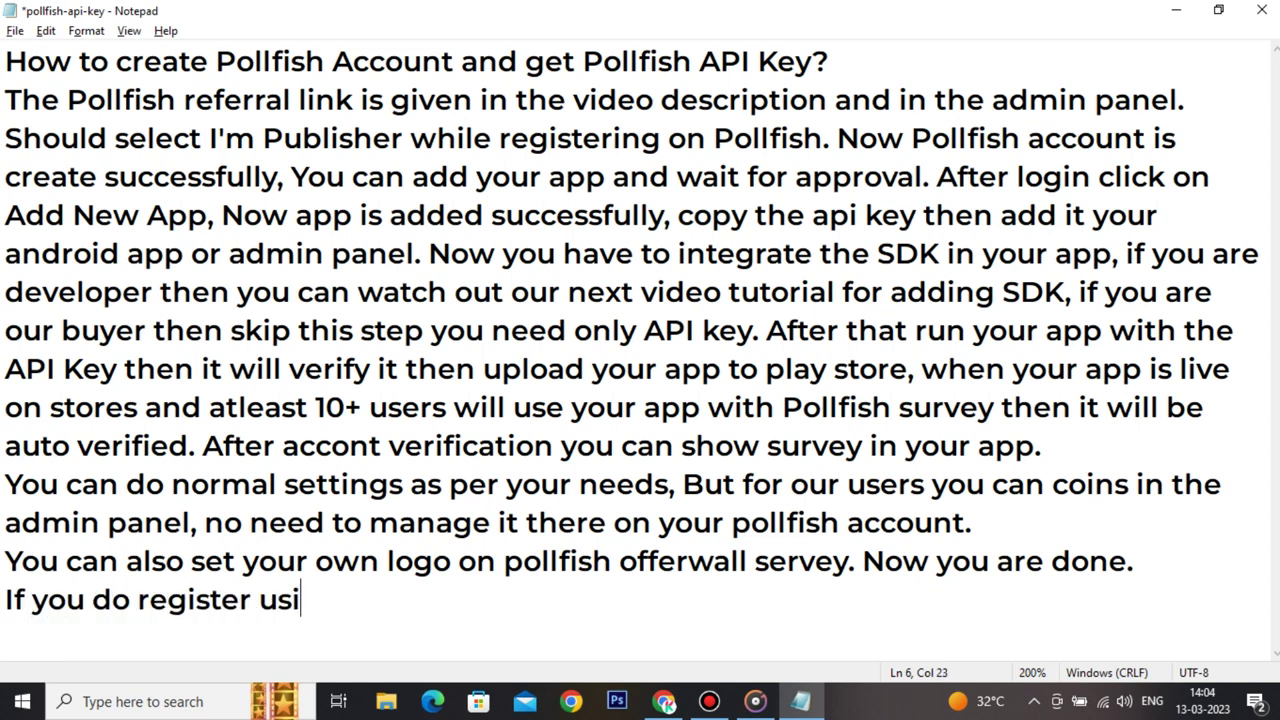
text(ng our re)
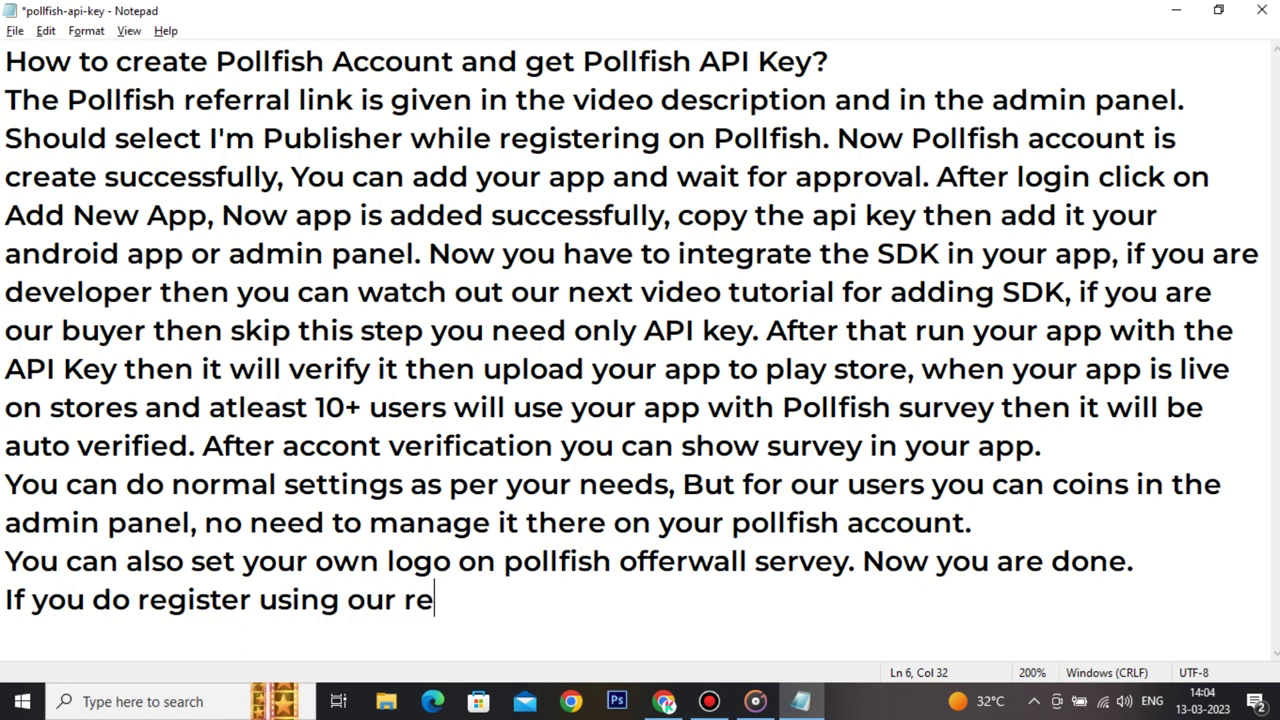
text(ferral c)
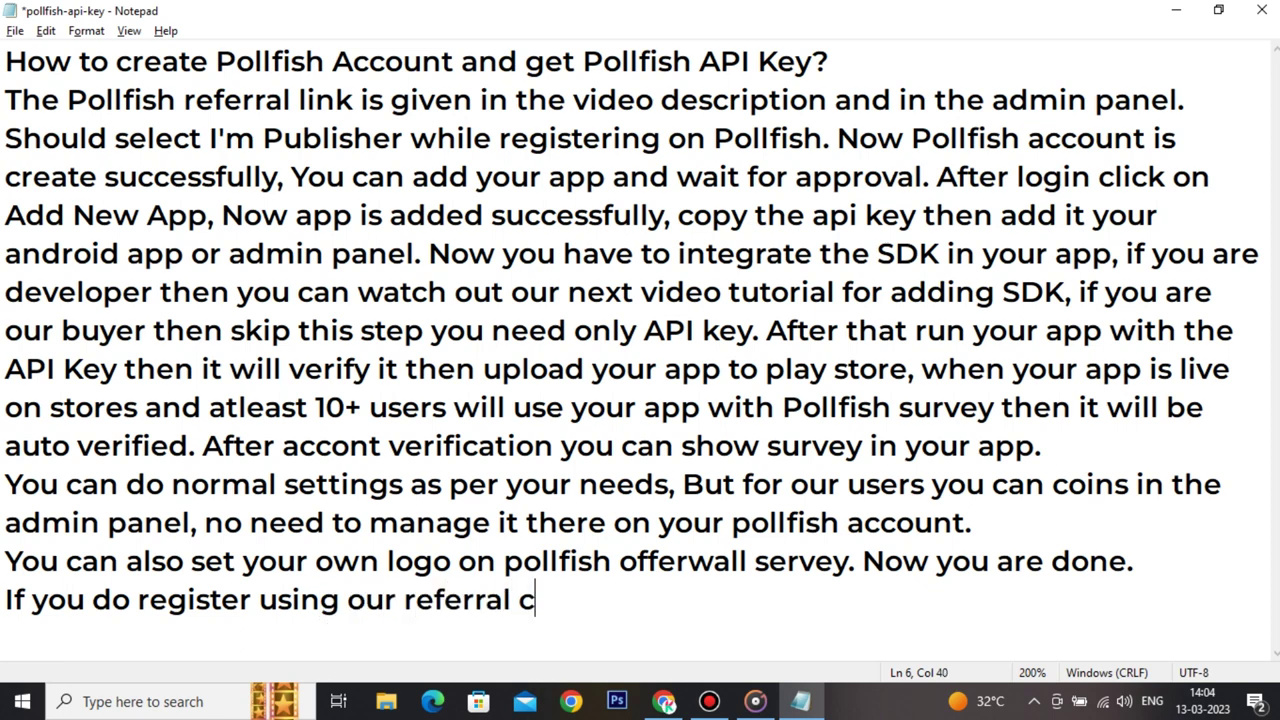
text(ode then you w)
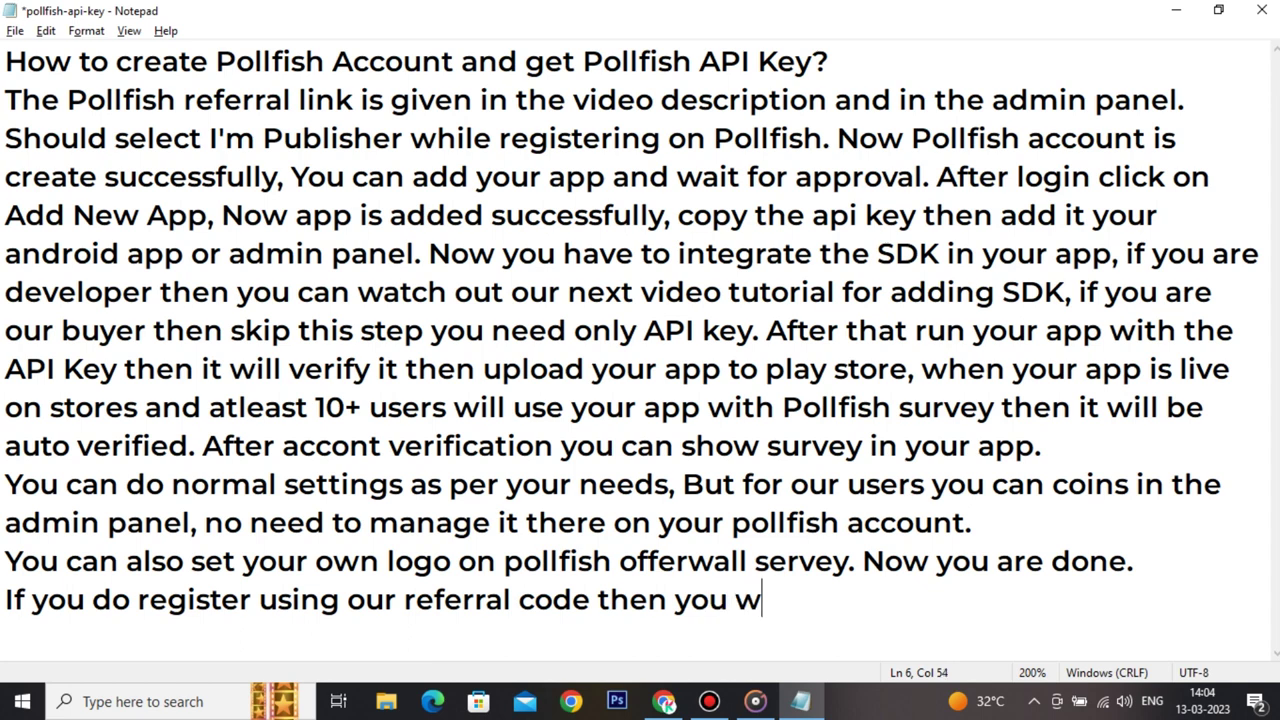
text(ill get )
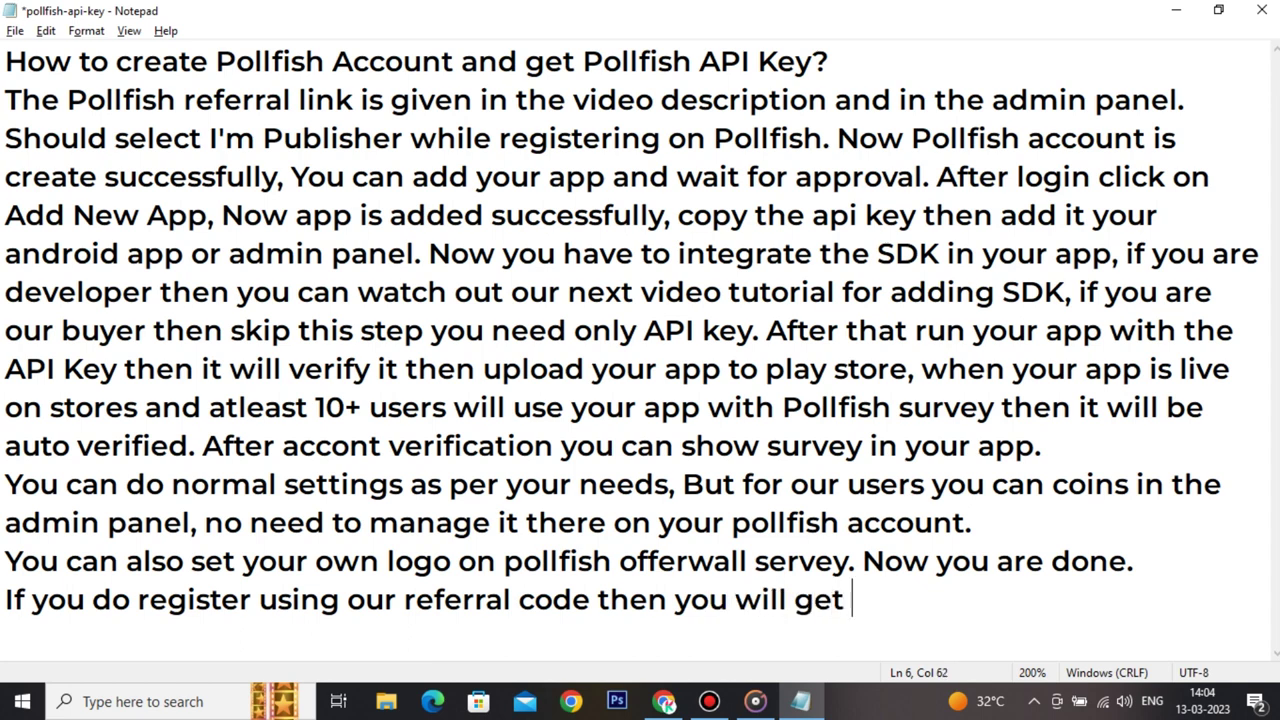
text(20$ f)
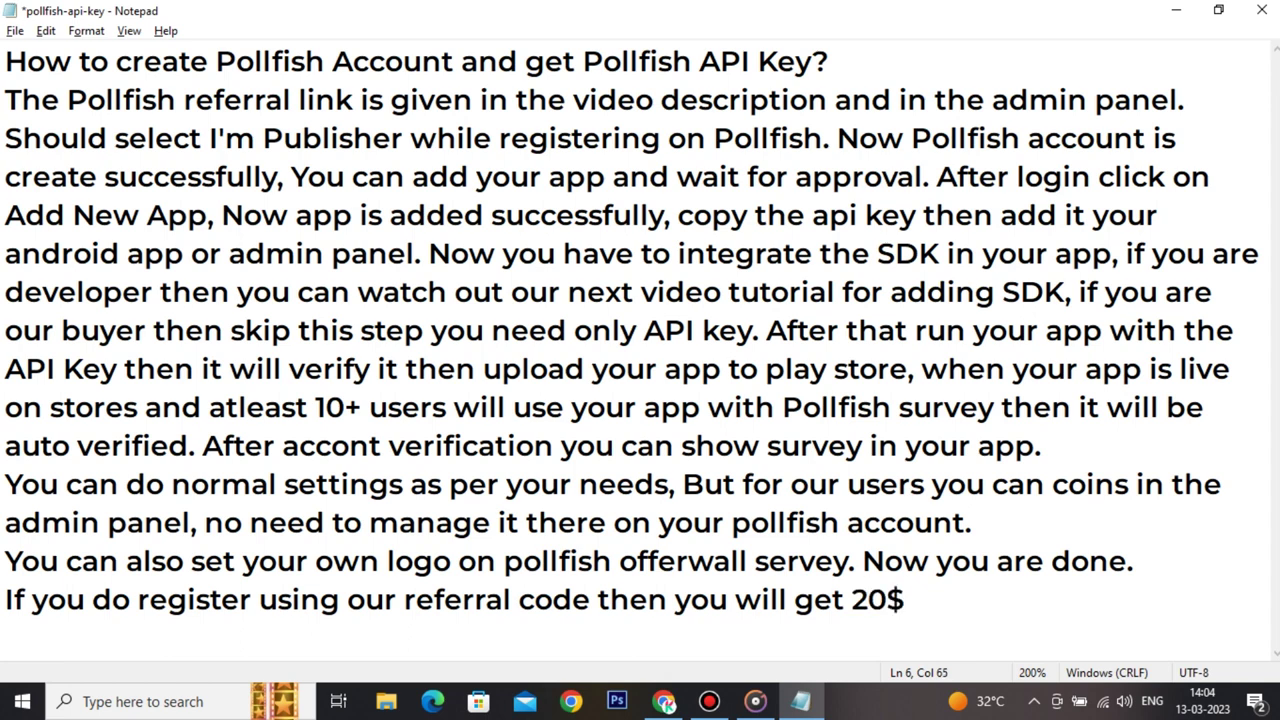
text(or )
text(500 su)
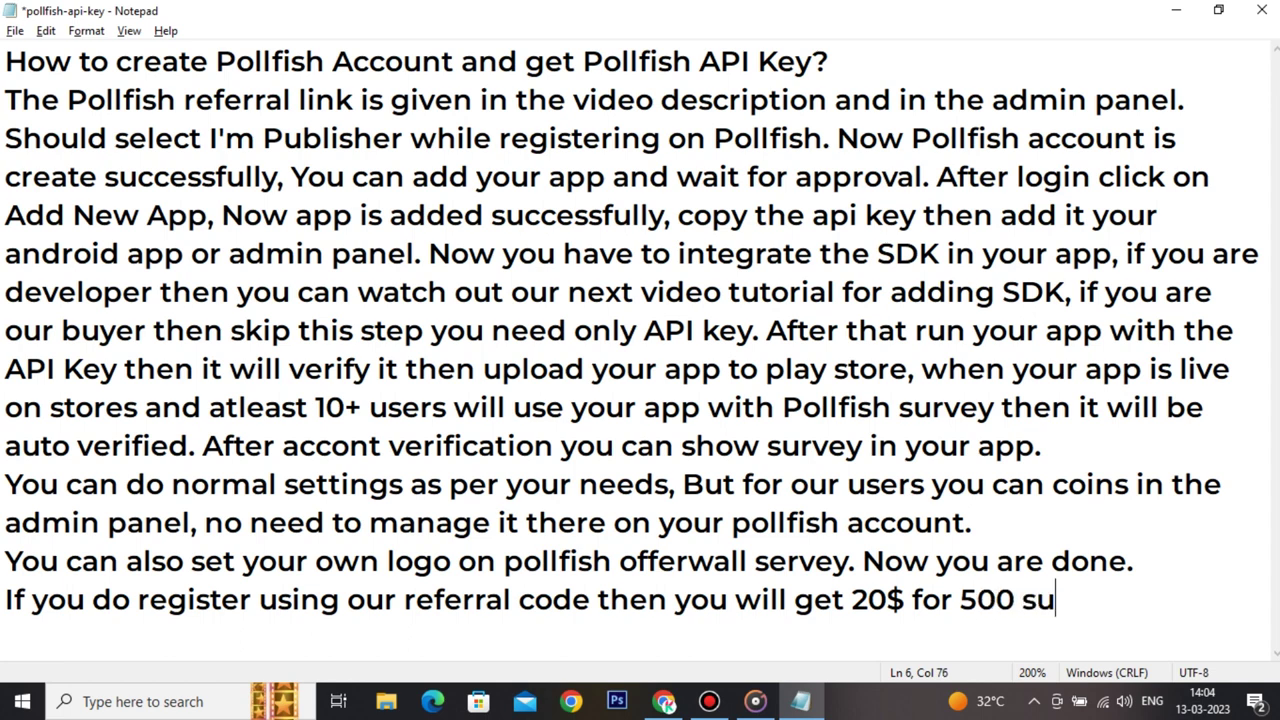
text(rveys compl)
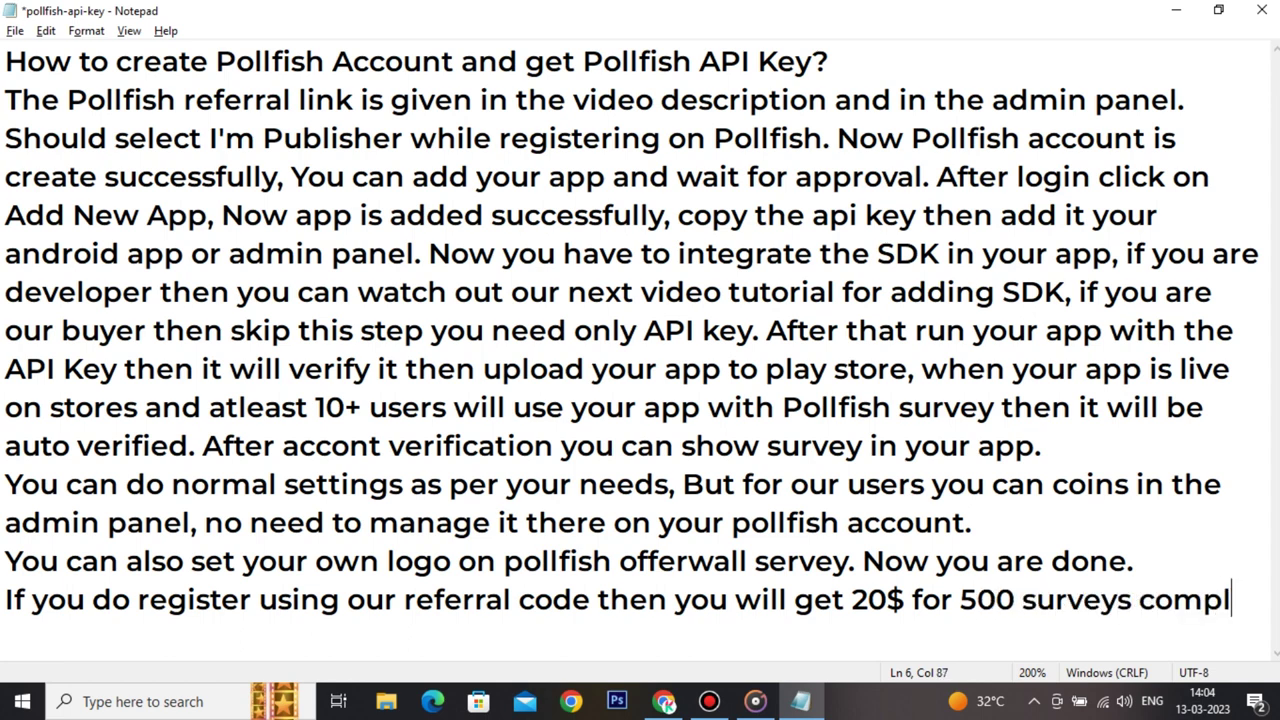
text(eted and $)
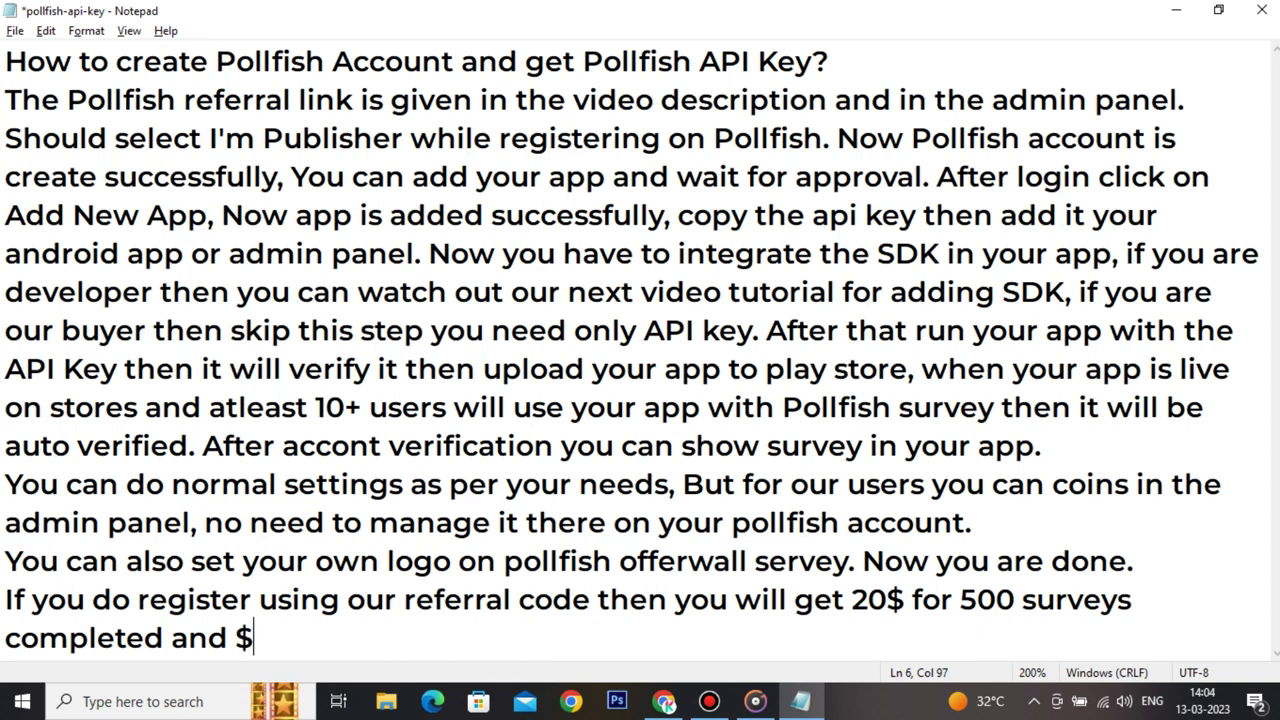
text(40 for 1)
text(000 sur)
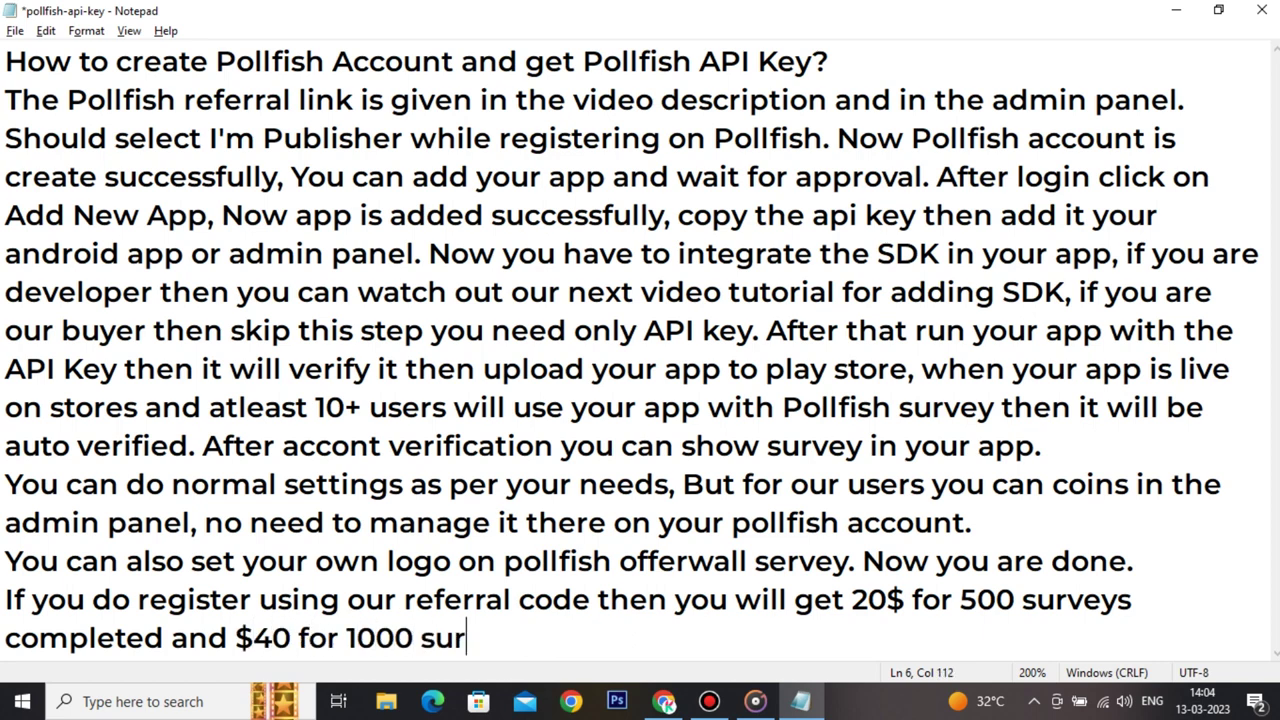
text(veys.)
key(ctrl+s)
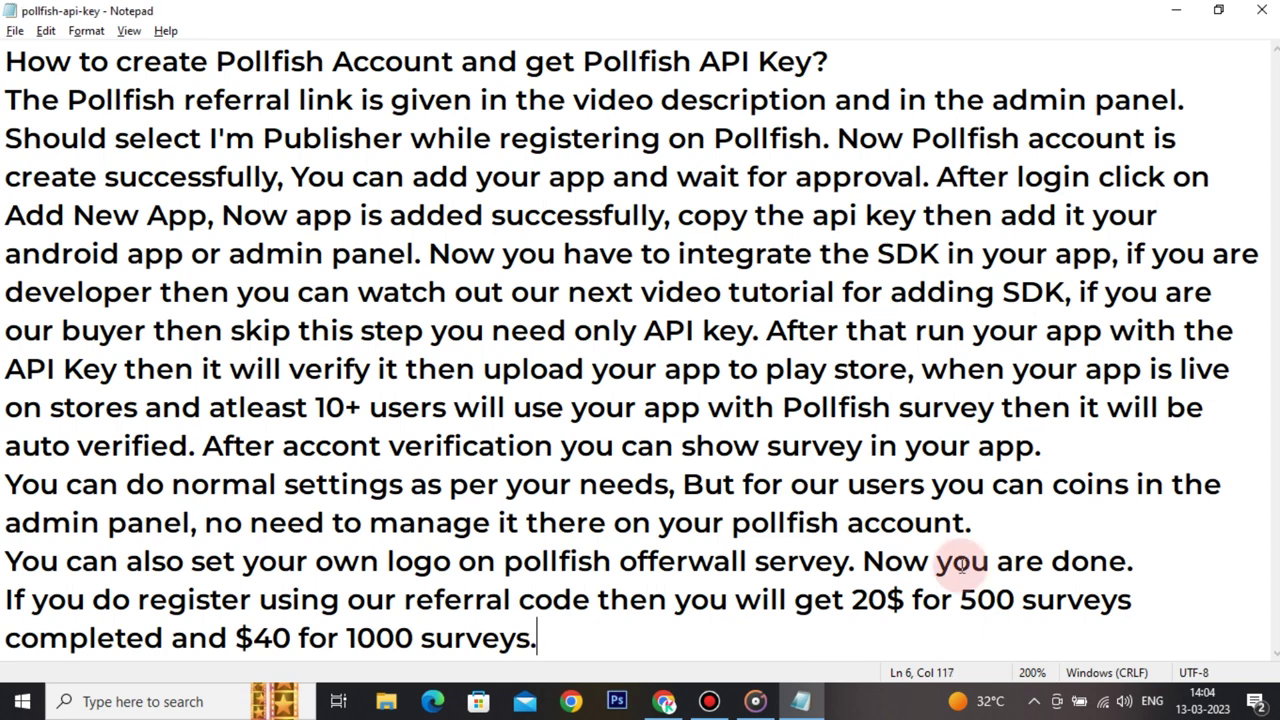
Add the video-description link reminder and a closing 'Thanks for watching.' line, saving the guide
key(Return)
key(Return)
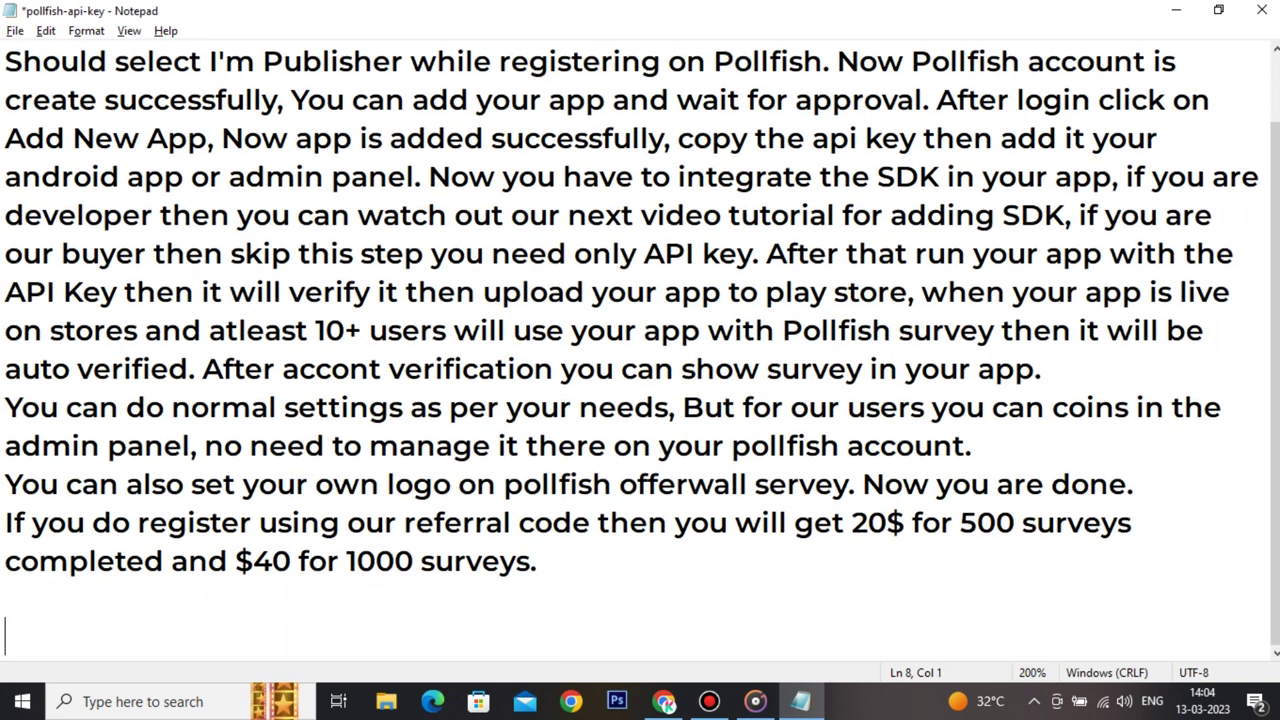
text(Link is in )
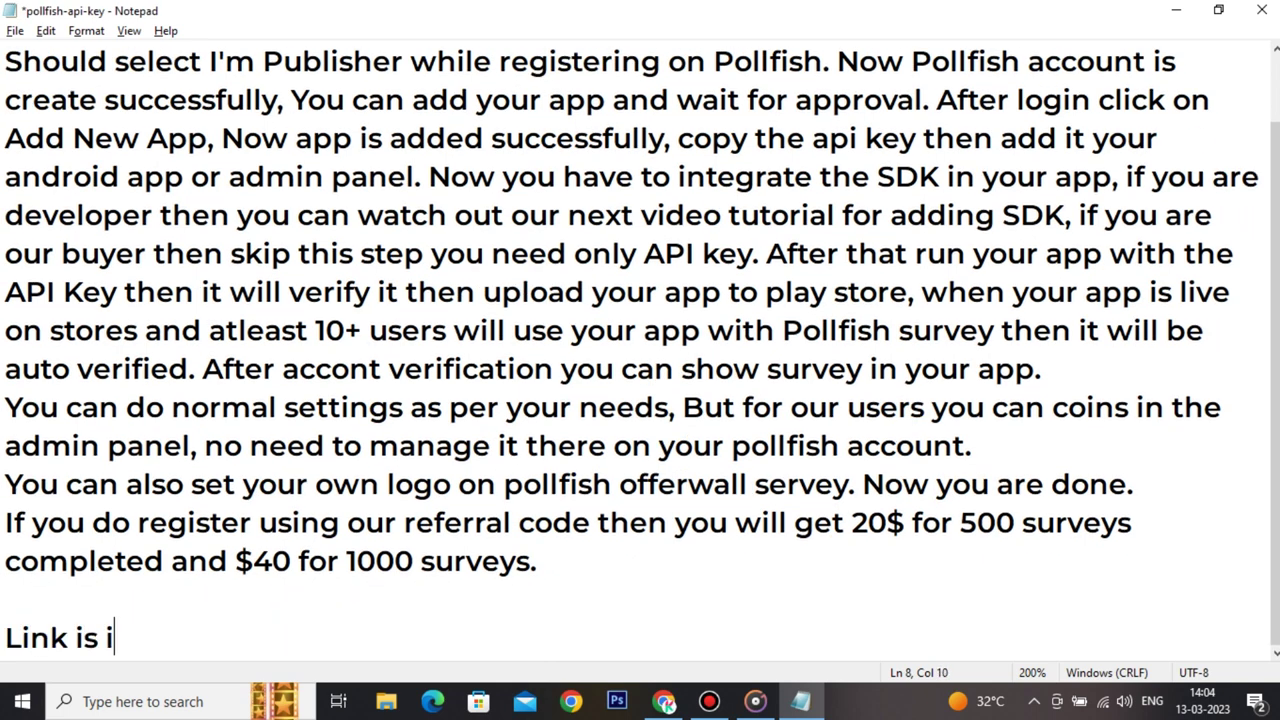
text(the vi)
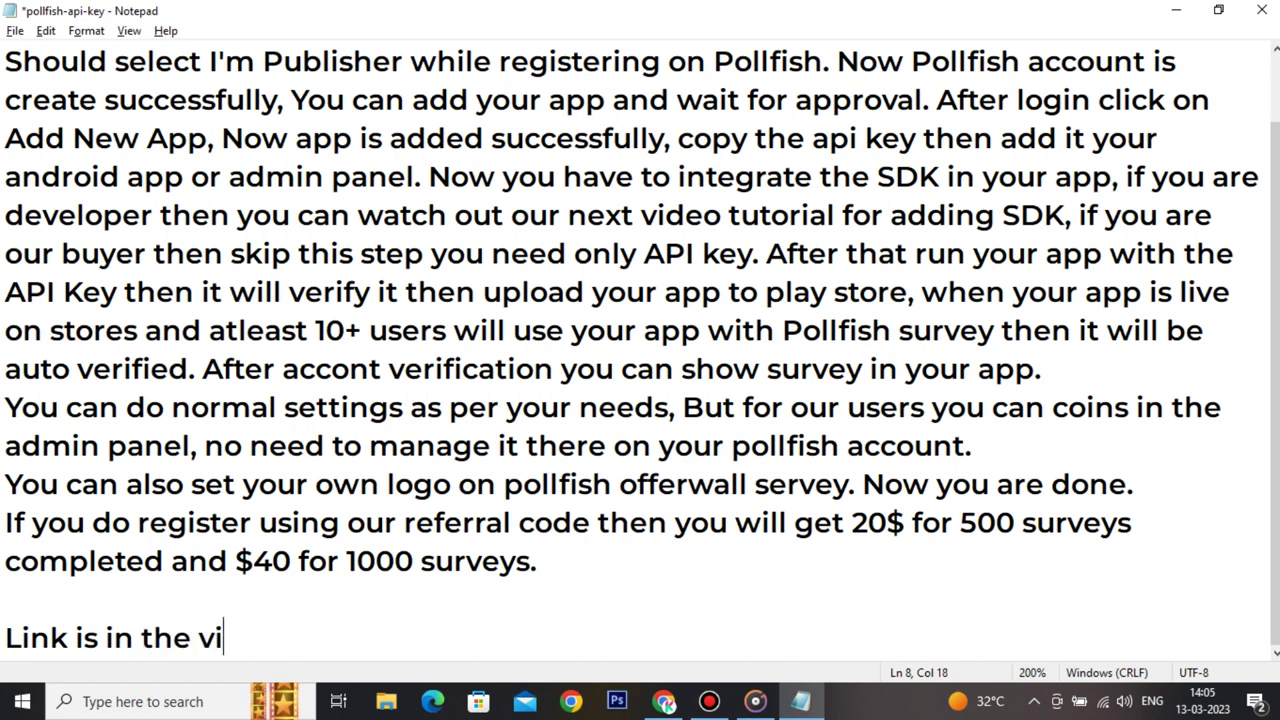
text(deo descrip)
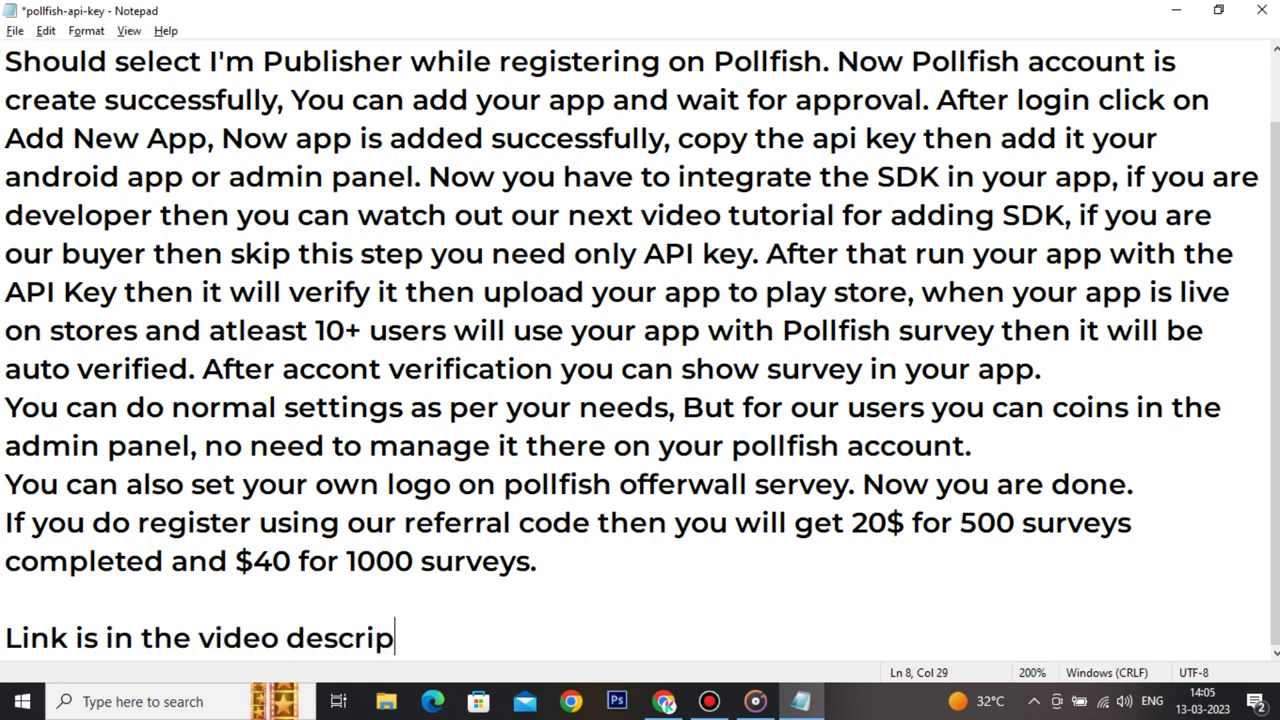
text(tion also.)
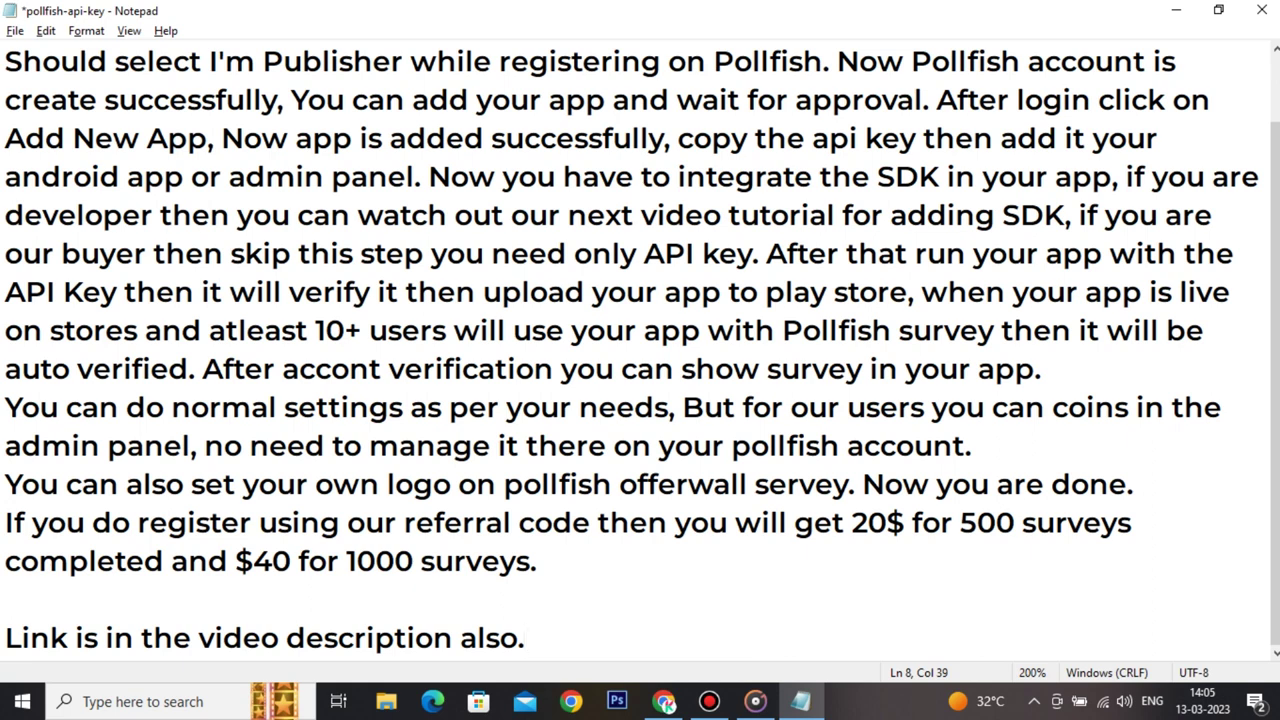
key(ctrl+s)
key(Return)
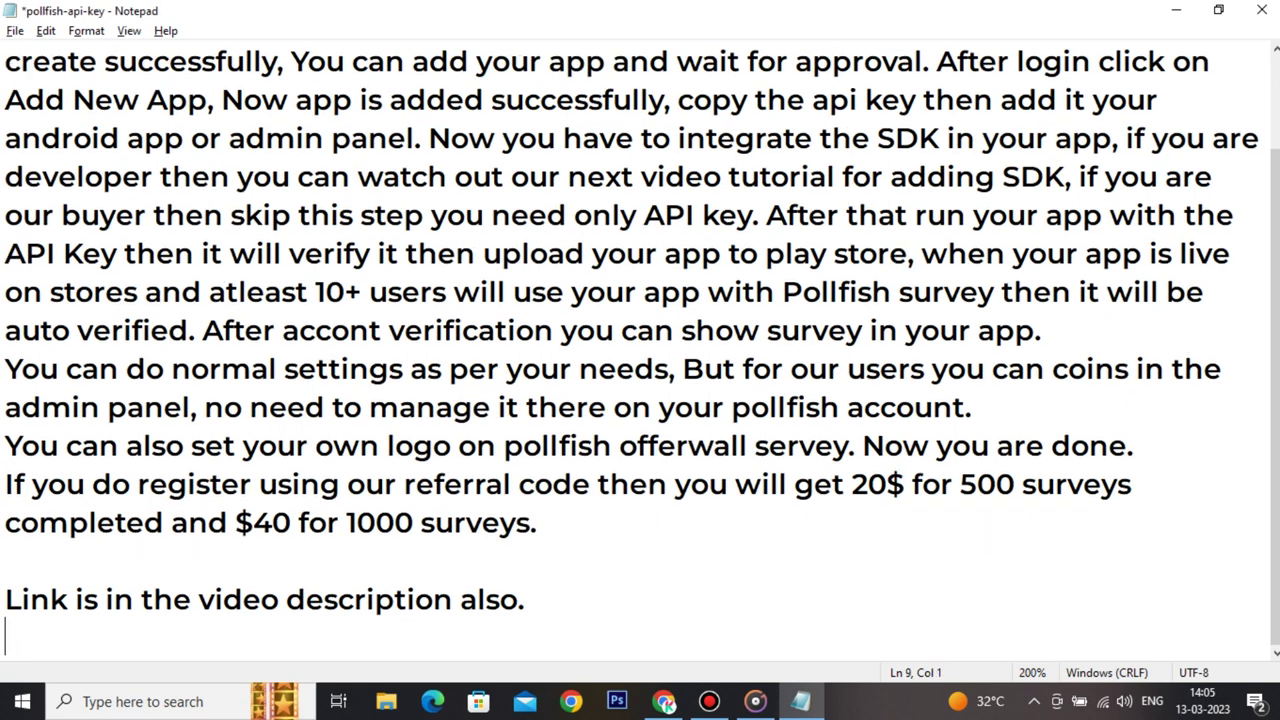
text(Thanks for w)
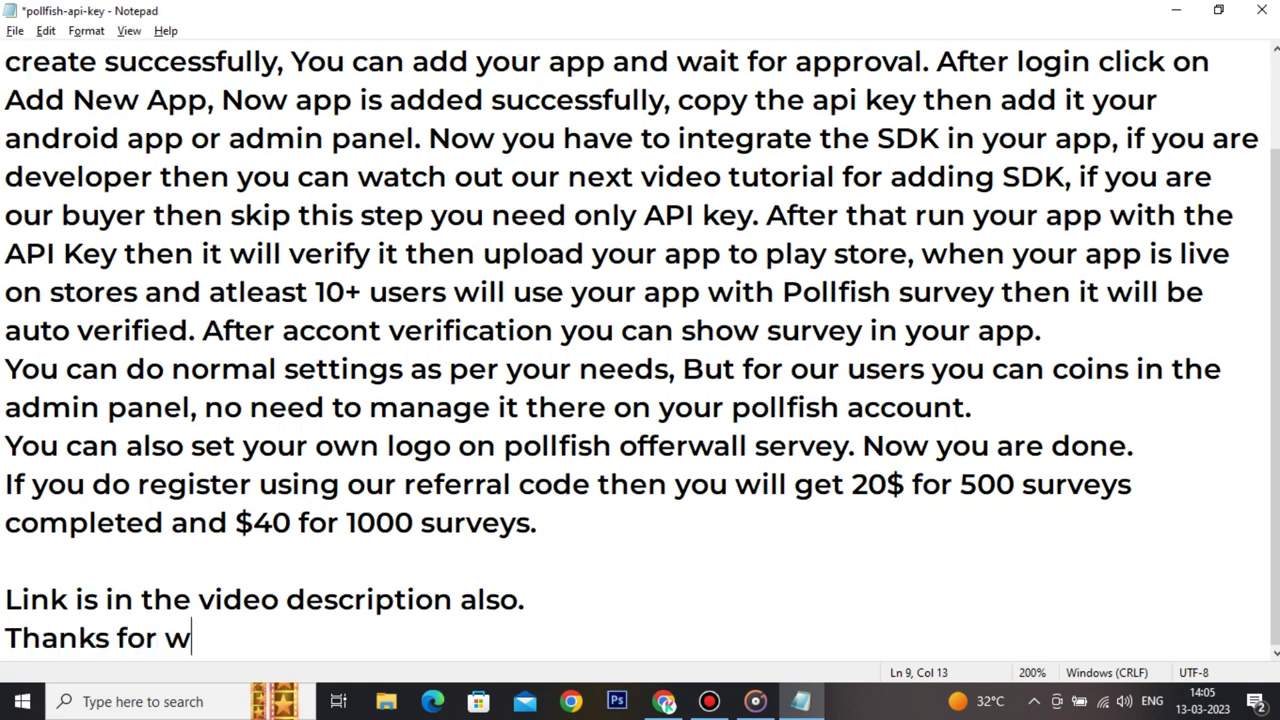
text(atching,)
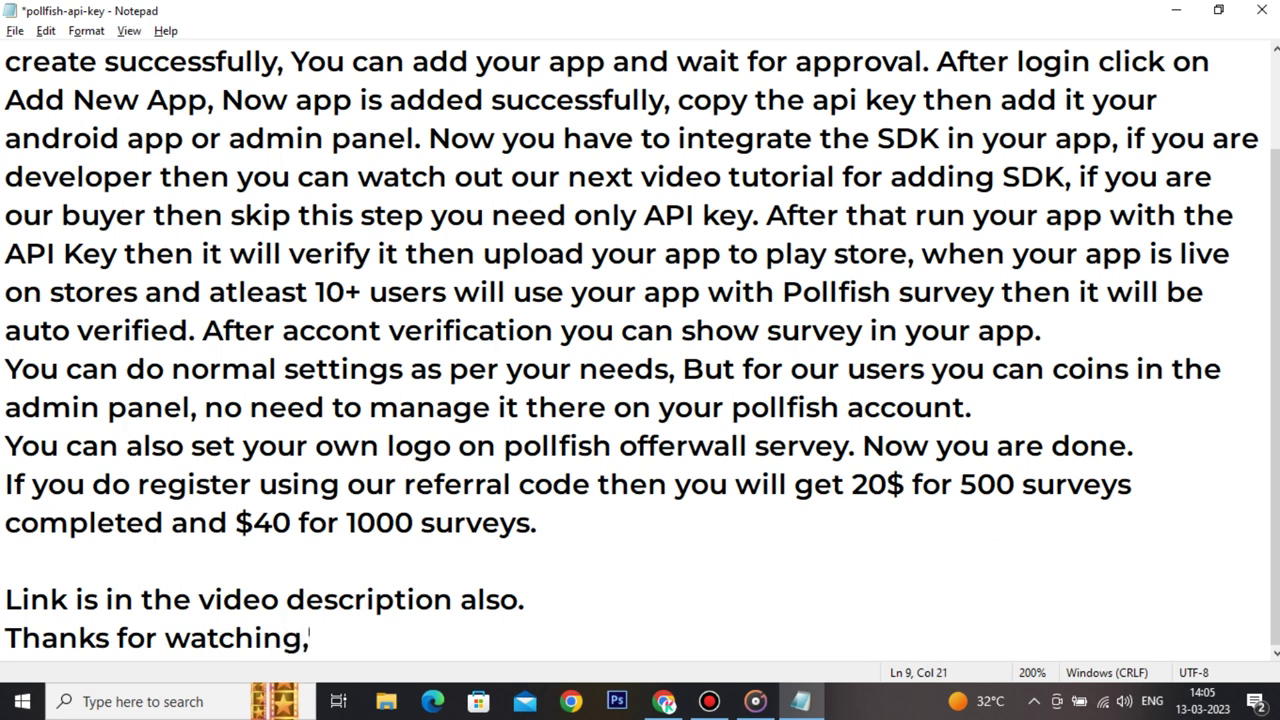
key(BackSpace)
text(.)
key(Return)
key(ctrl+s)
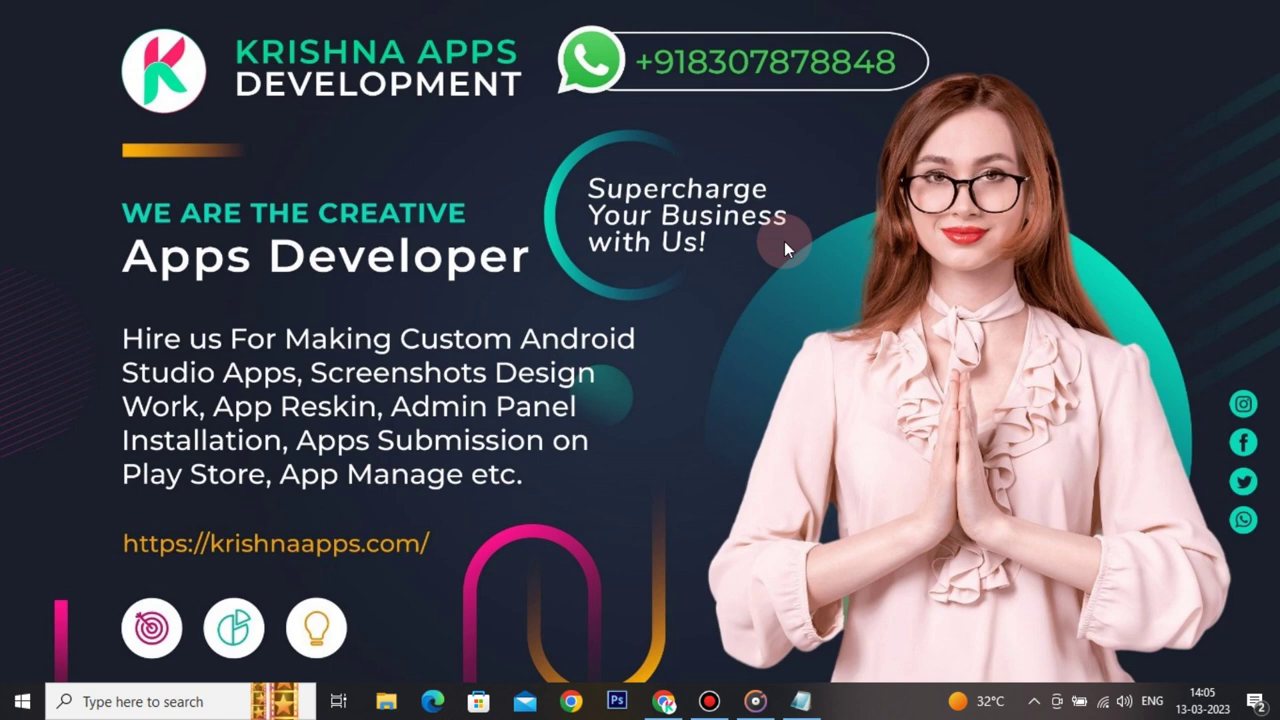
mouse_move(692, 6)
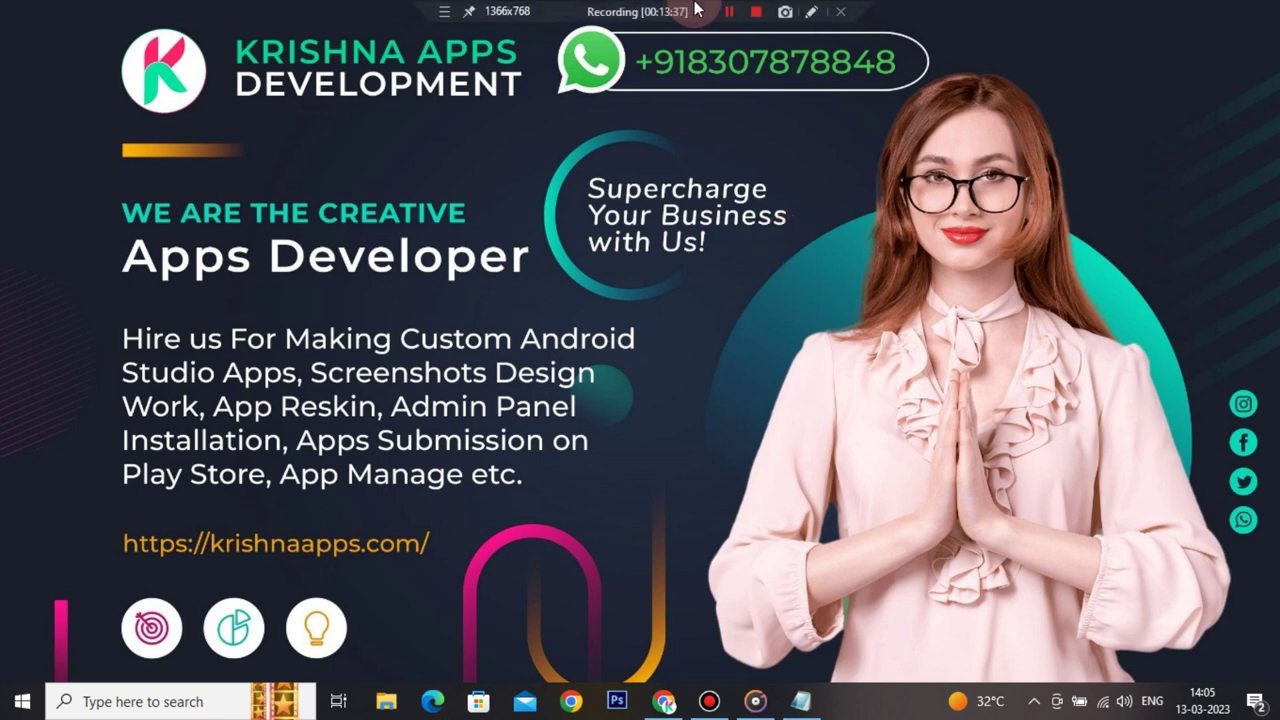